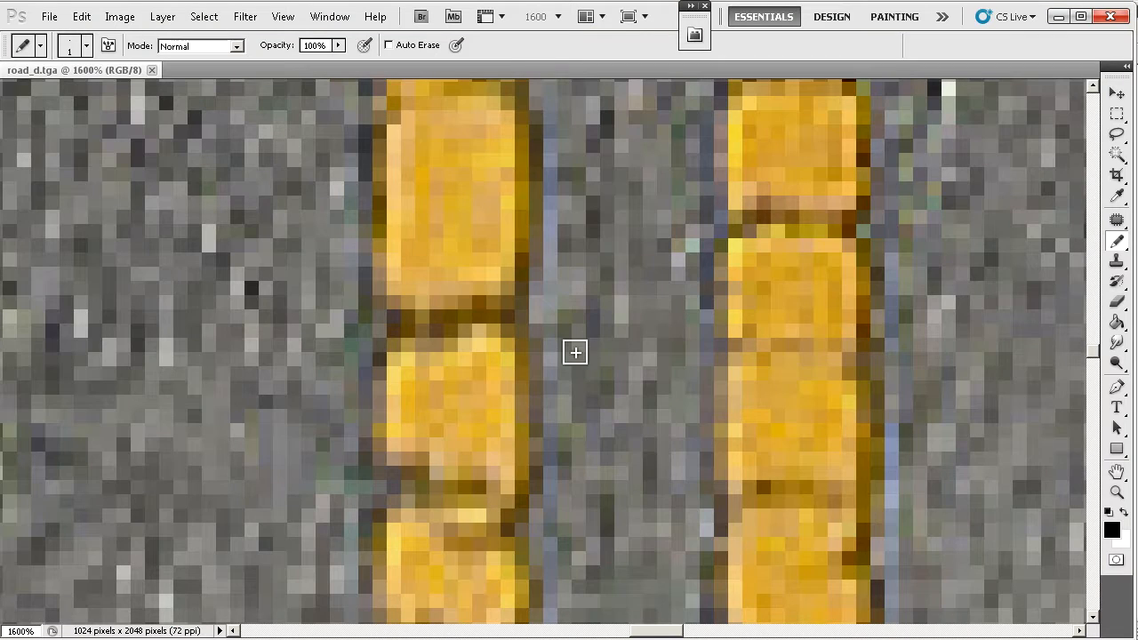
Step: Sample a yellow pixel of the road stripe and inspect its RGB values in the foreground Color Picker
key("ctrl+plus")
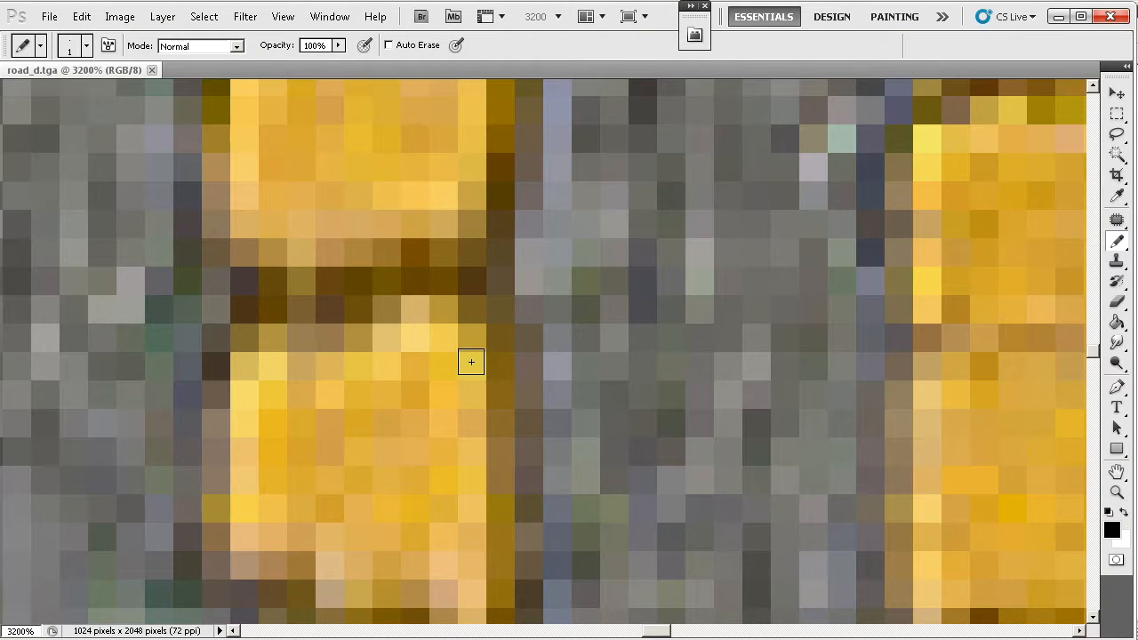
key("i")
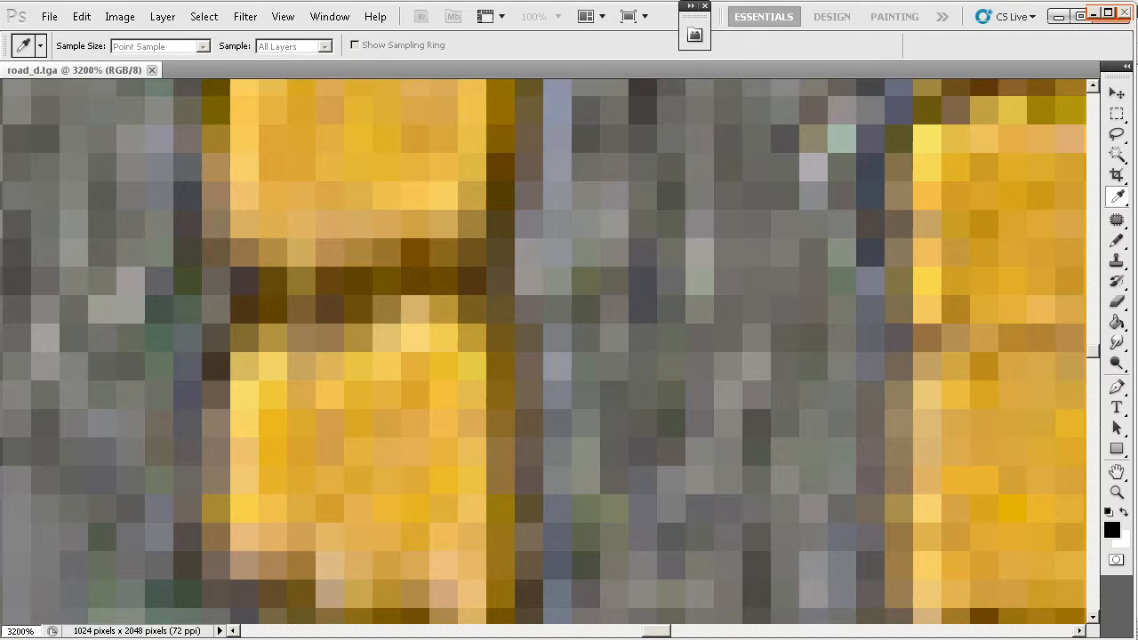
left_click(440, 359)
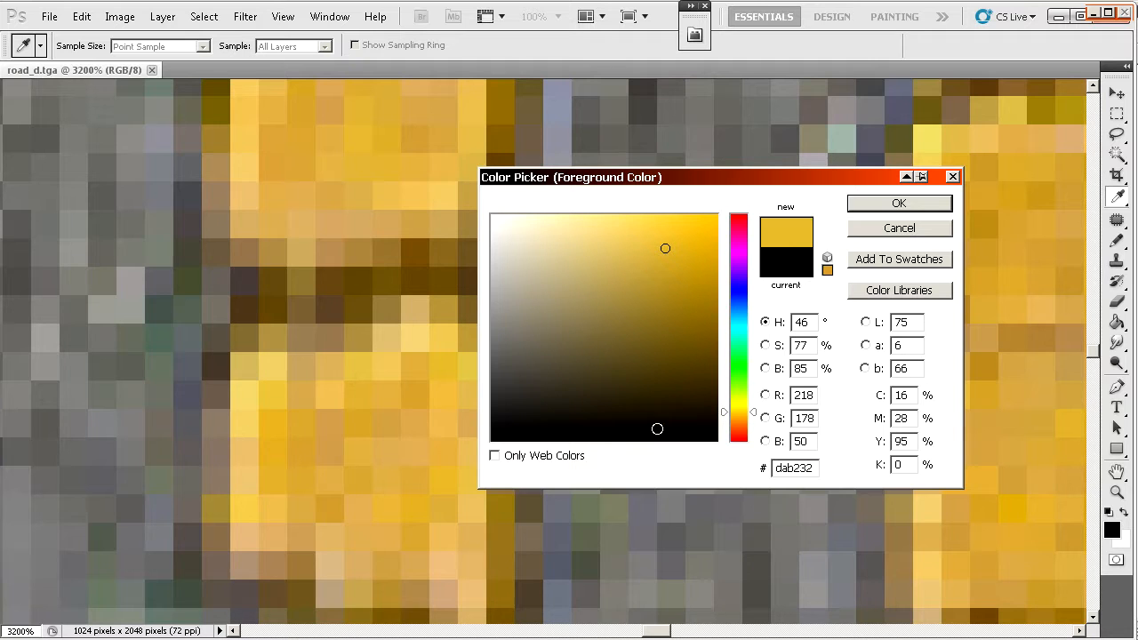
left_click(803, 396)
left_click(795, 423)
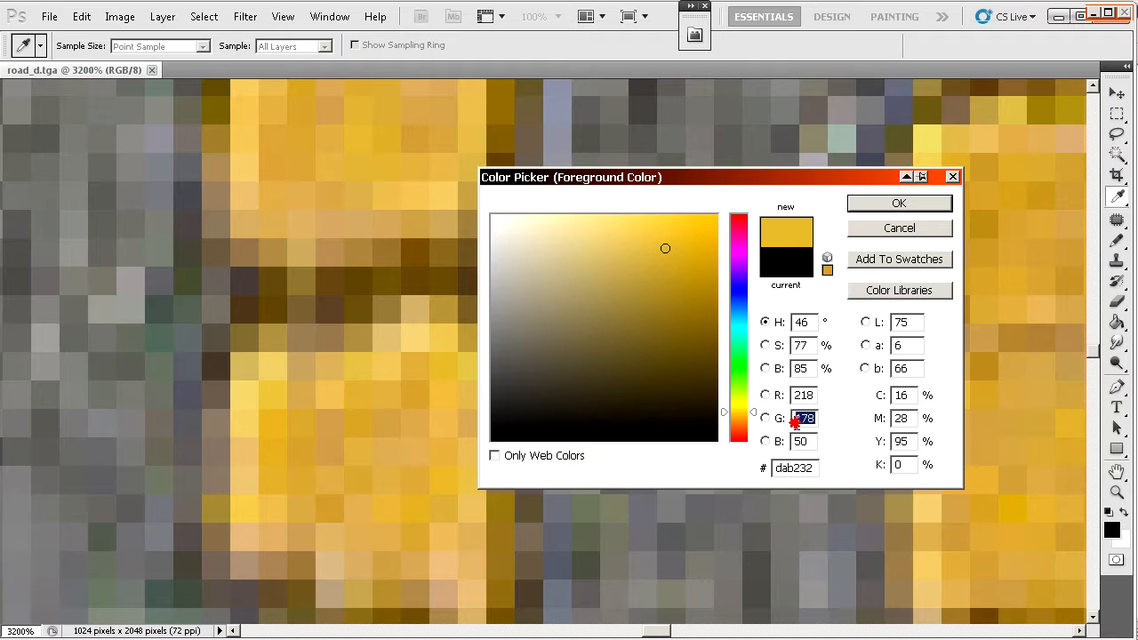
left_click(899, 228)
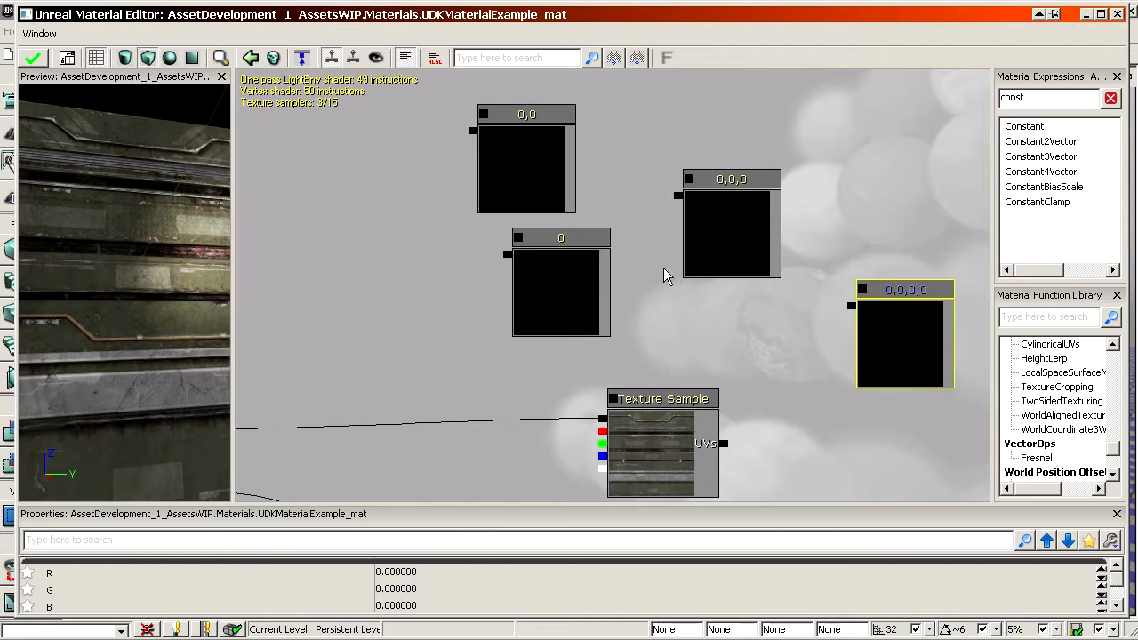
Step: Switch to the Unreal Material Editor and delete the selected four-component constant node
mouse_move(663, 267)
left_mouse_down()
mouse_move(673, 257)
mouse_move(659, 257)
left_mouse_up()
key("Delete")
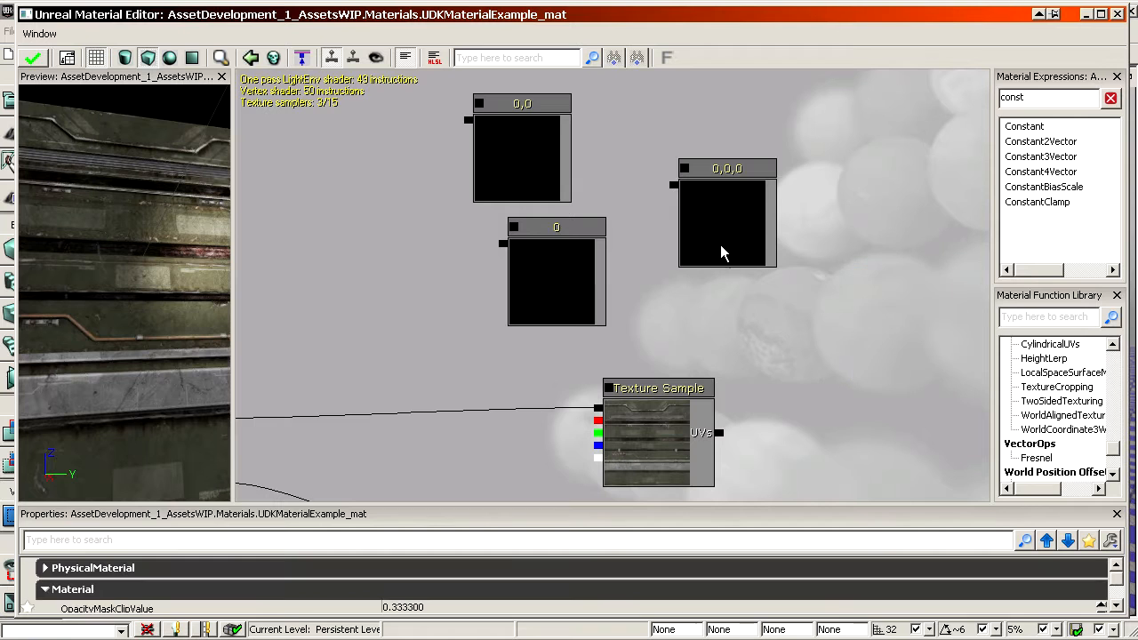
Step: Move the single-value constant lower in the graph, away from the two-component constant, and preview it on the mesh
left_click(539, 170)
left_click_drag(564, 302, 435, 378)
left_click(702, 267)
right_click(703, 249)
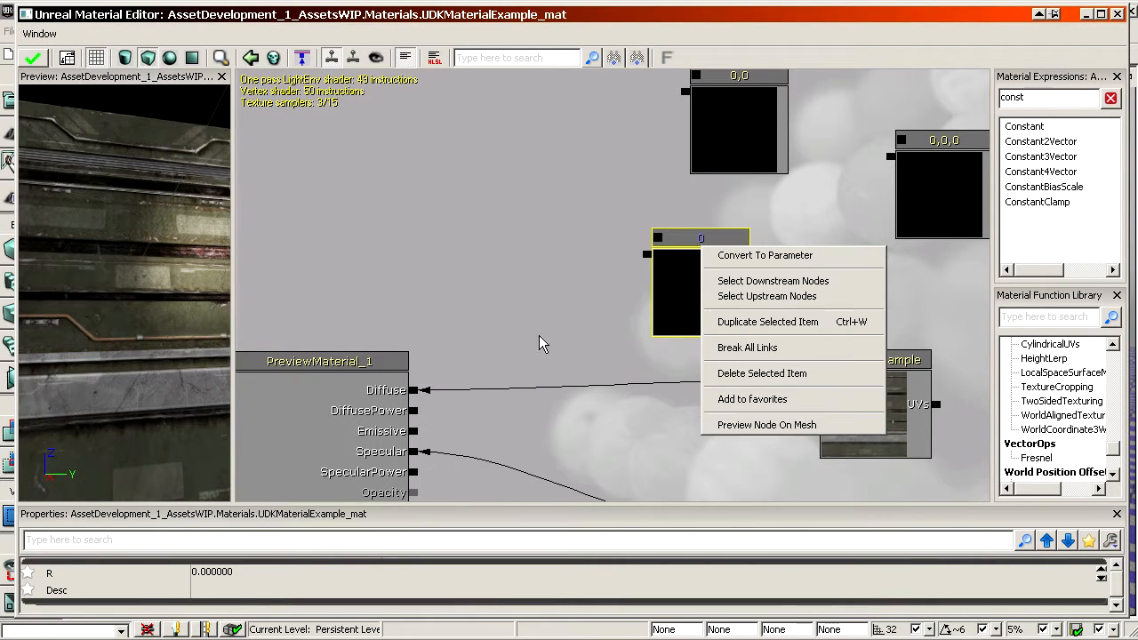
left_click_drag(539, 344, 446, 298)
right_click(589, 194)
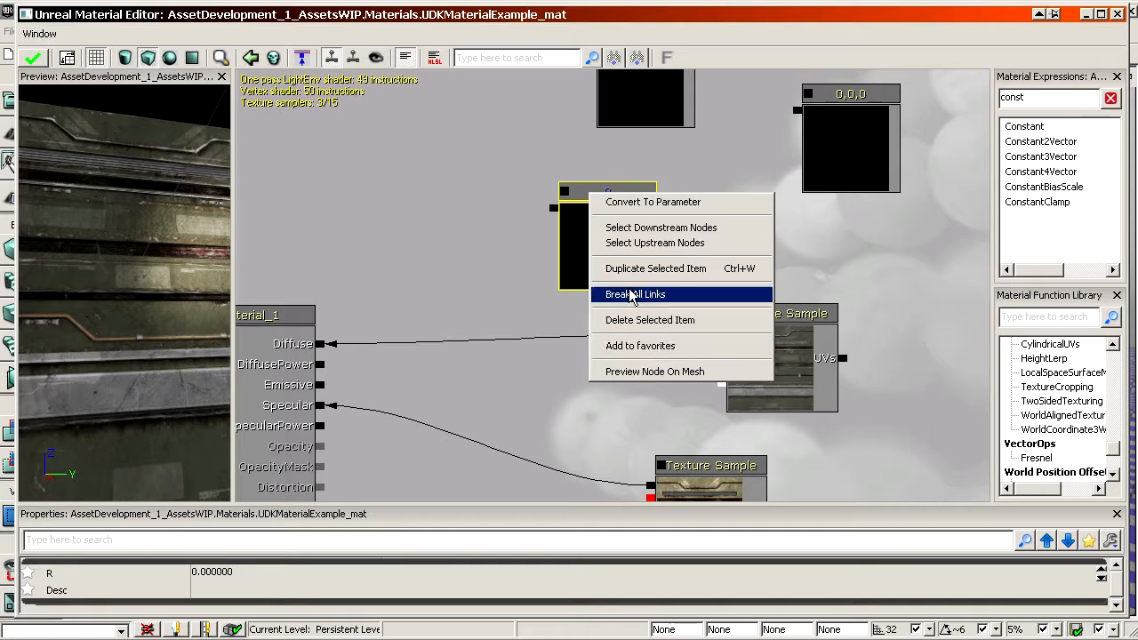
left_click(656, 371)
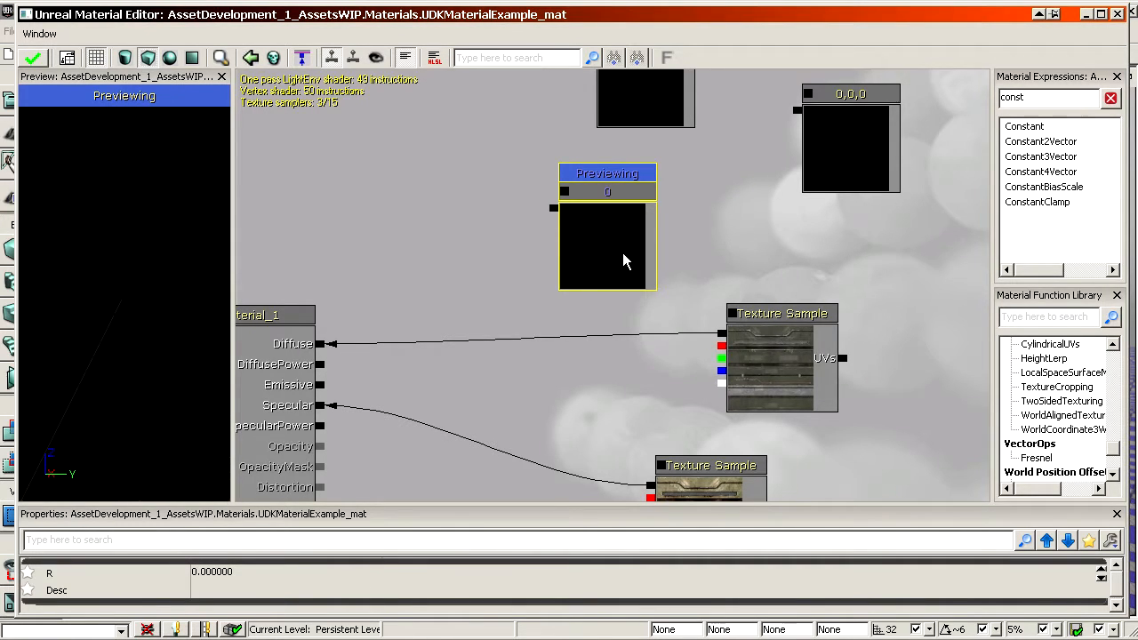
Step: Set the previewed single-value constant's R to 1, and change it to 0.5
left_click(251, 575)
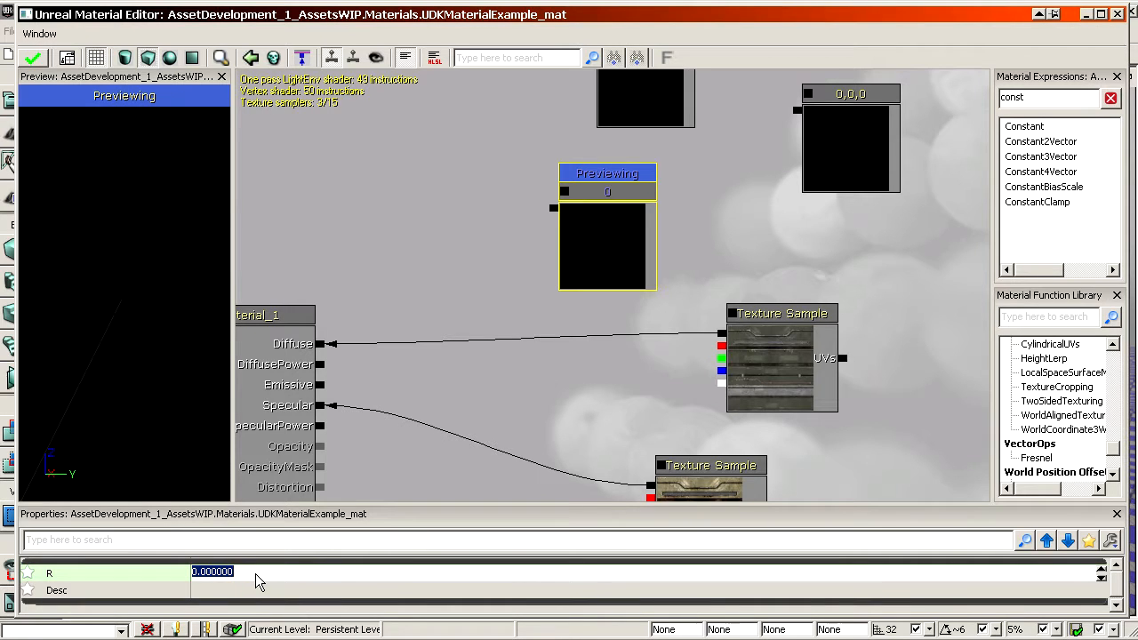
type("1")
key("Return")
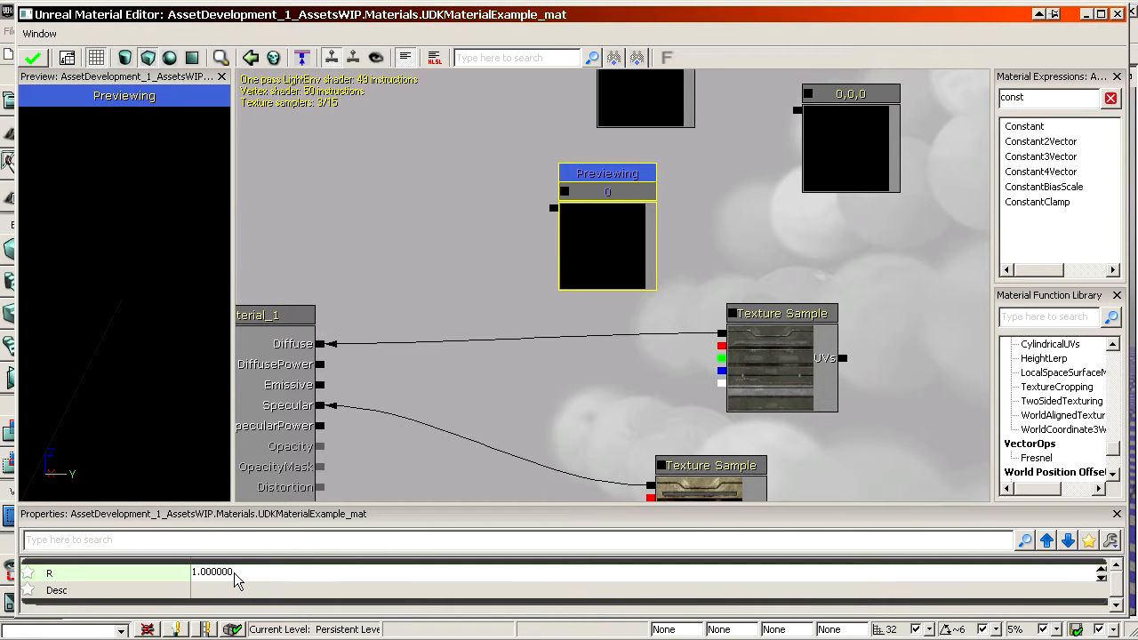
type("0.")
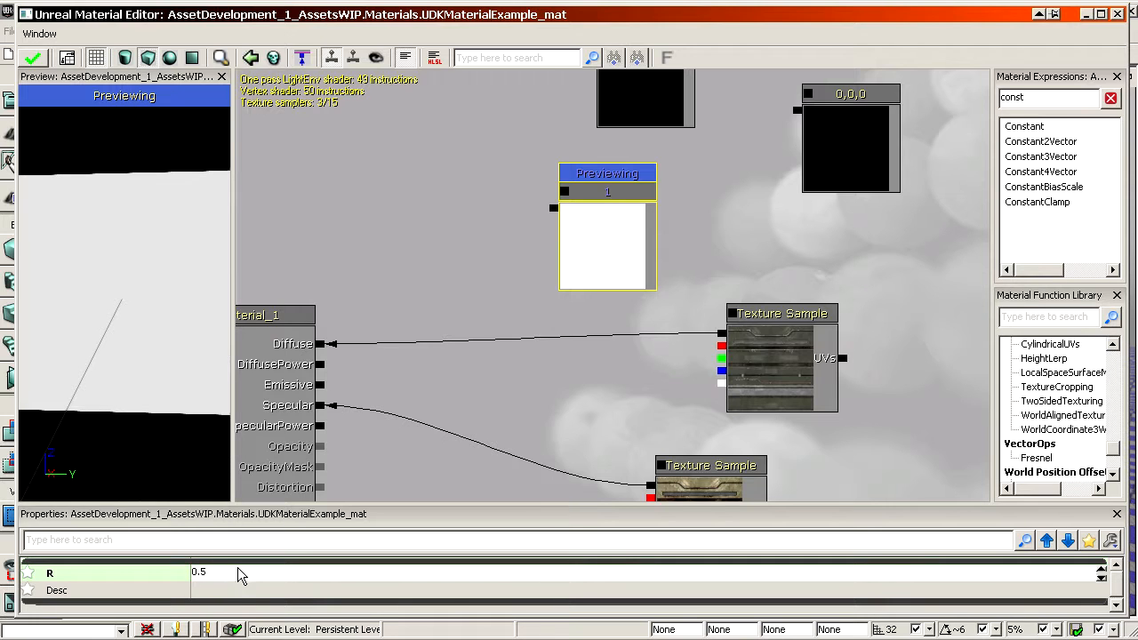
type("5")
key("Return")
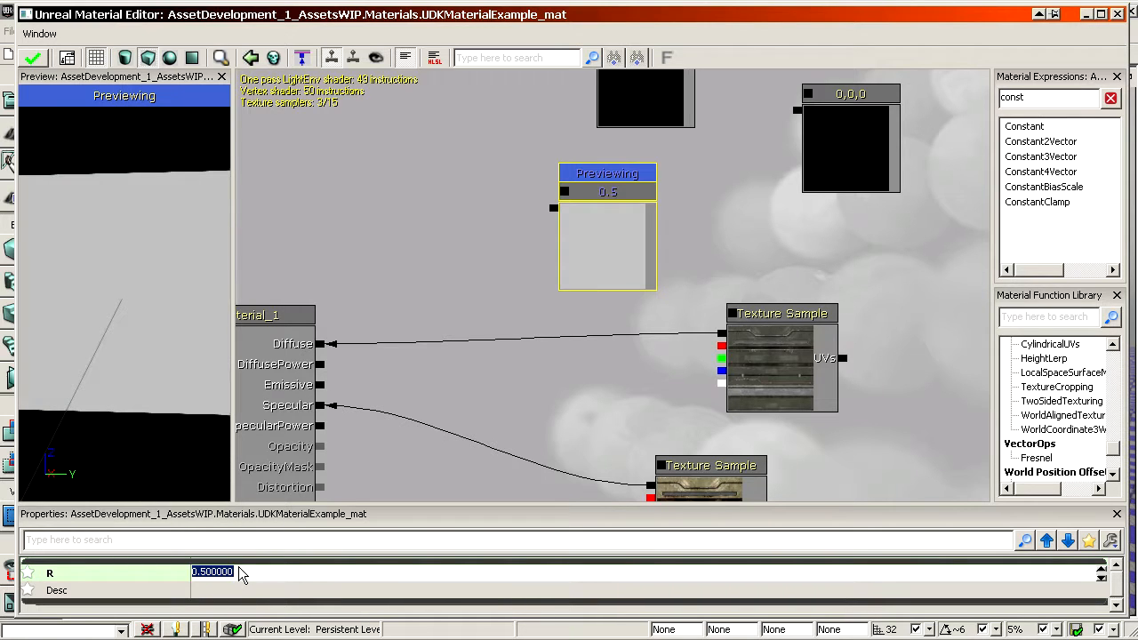
Step: Preview the two-component constant on the mesh and set its R value to 1
left_click_drag(553, 199, 623, 307)
left_click(656, 159)
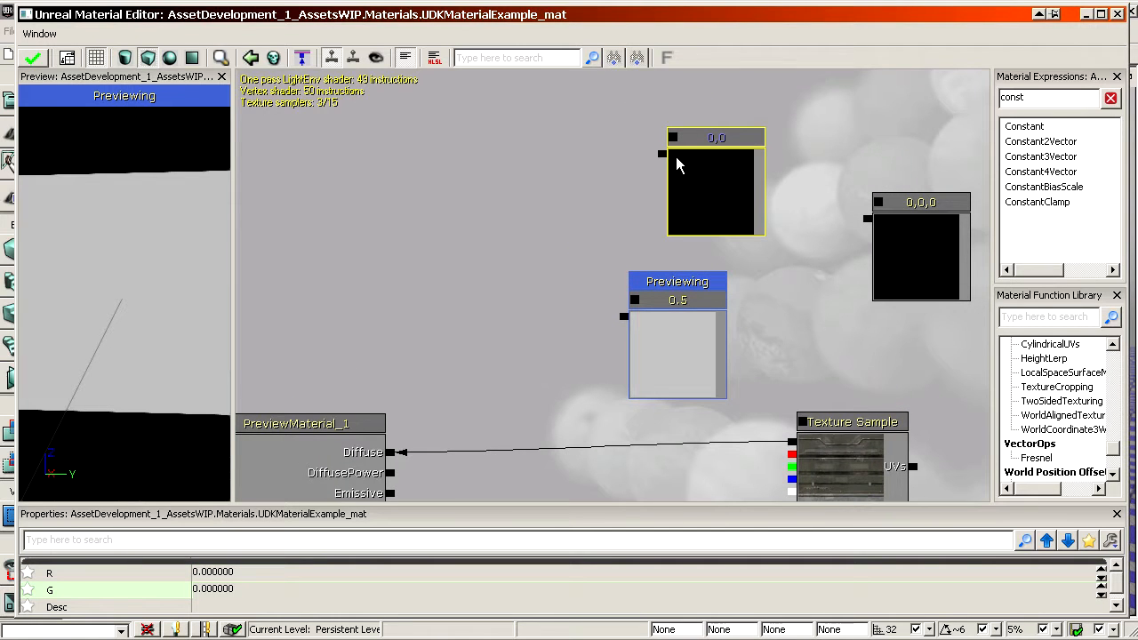
right_click(690, 159)
left_click(716, 339)
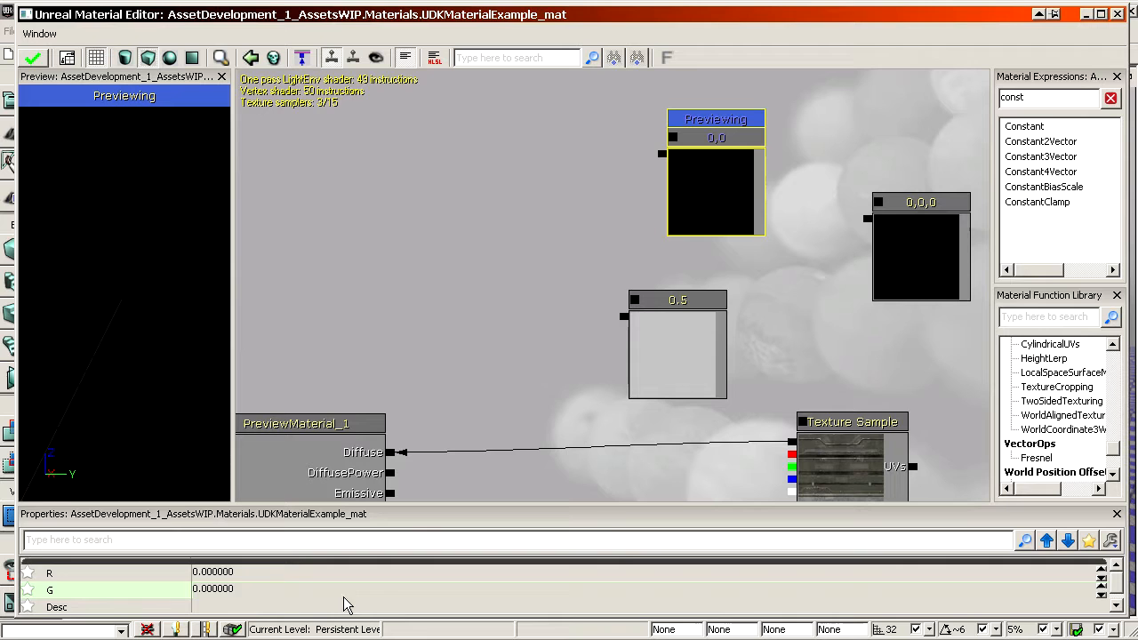
left_click(236, 574)
type("1")
key("Return")
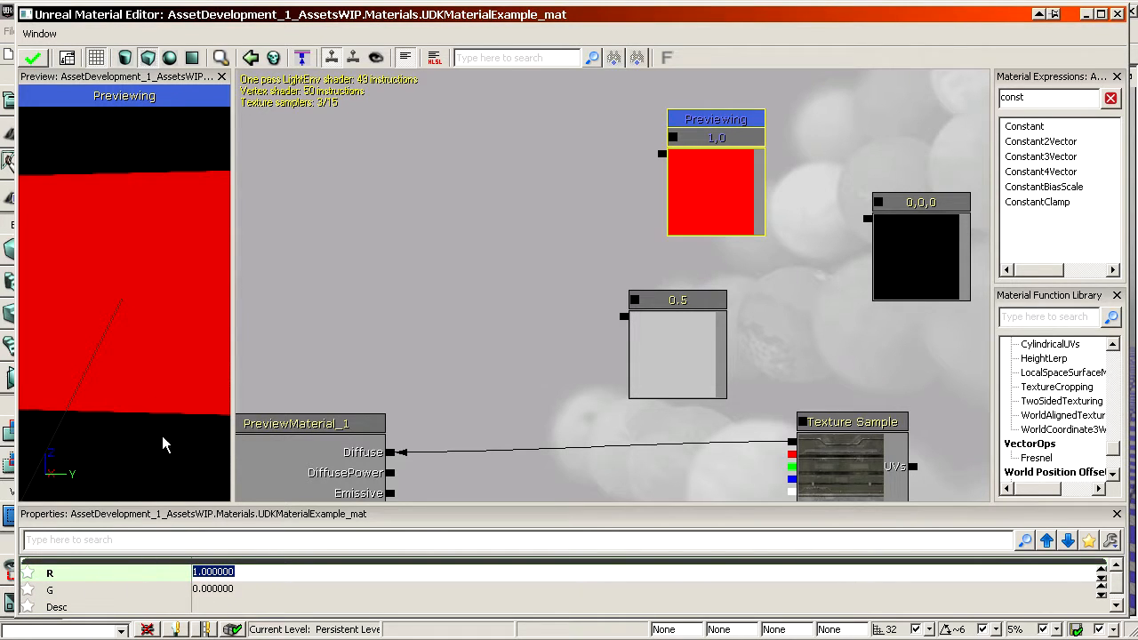
Step: Set the two-component constant's G value to 1 and its R value to 0
left_click(246, 586)
type("1")
key("Return")
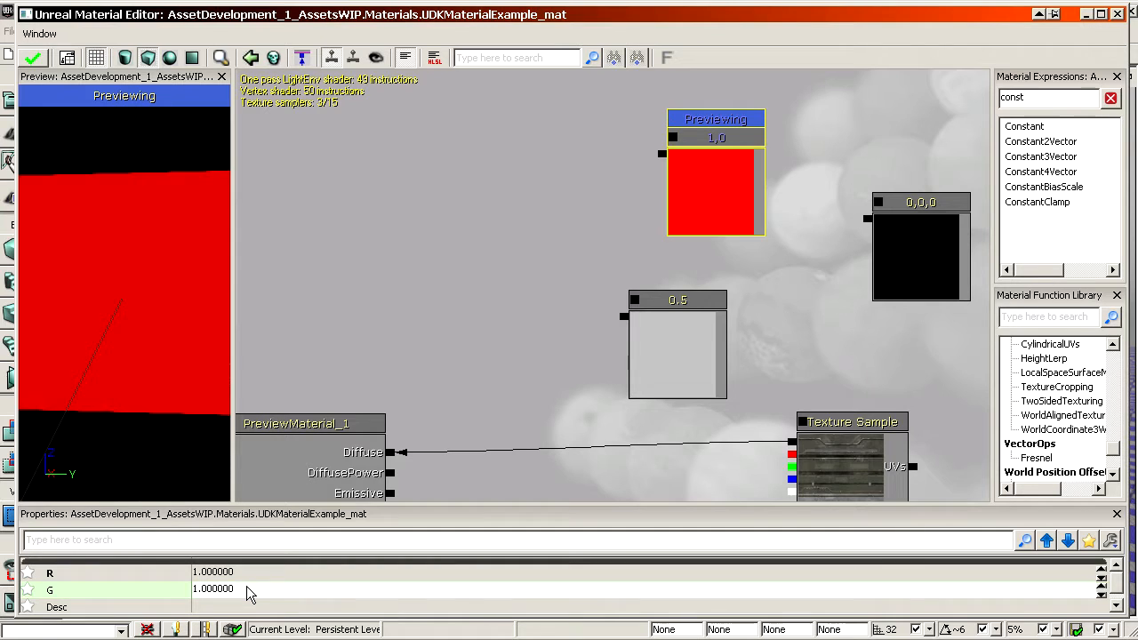
left_click(263, 571)
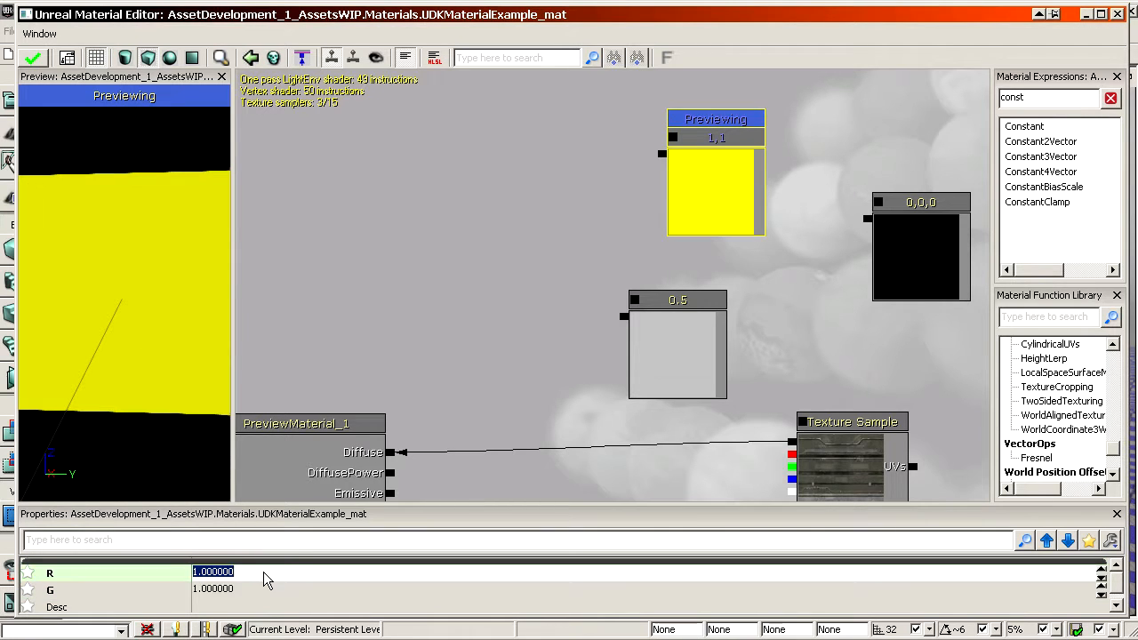
type("0")
key("Return")
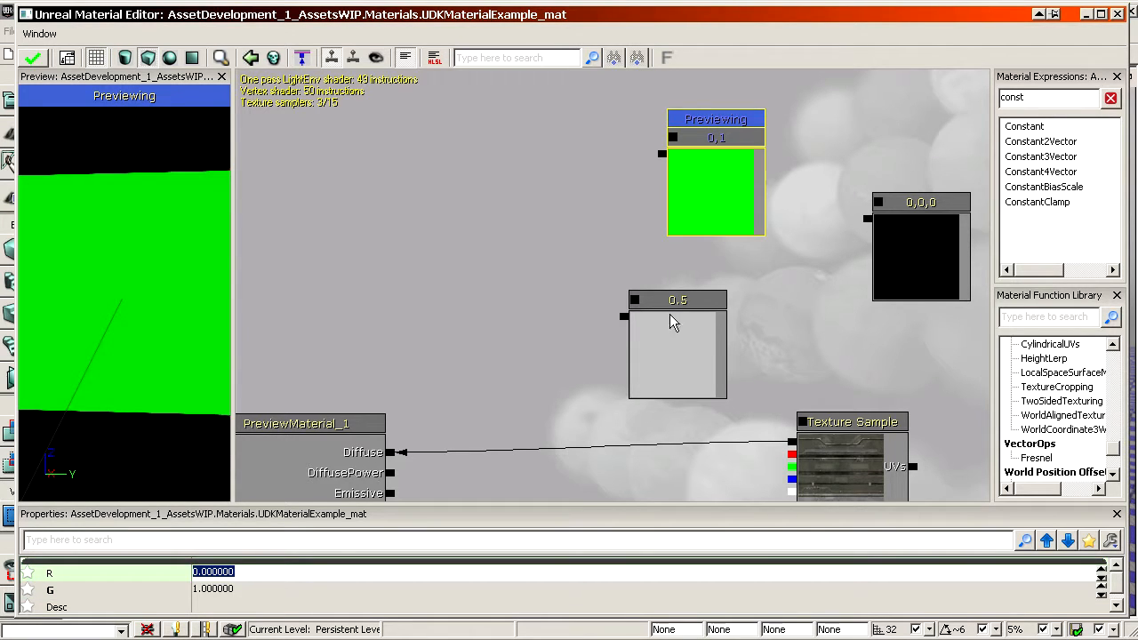
Step: Move the three-component constant above the 0.5 constant and delete the two-component constant
left_click_drag(700, 189, 644, 181)
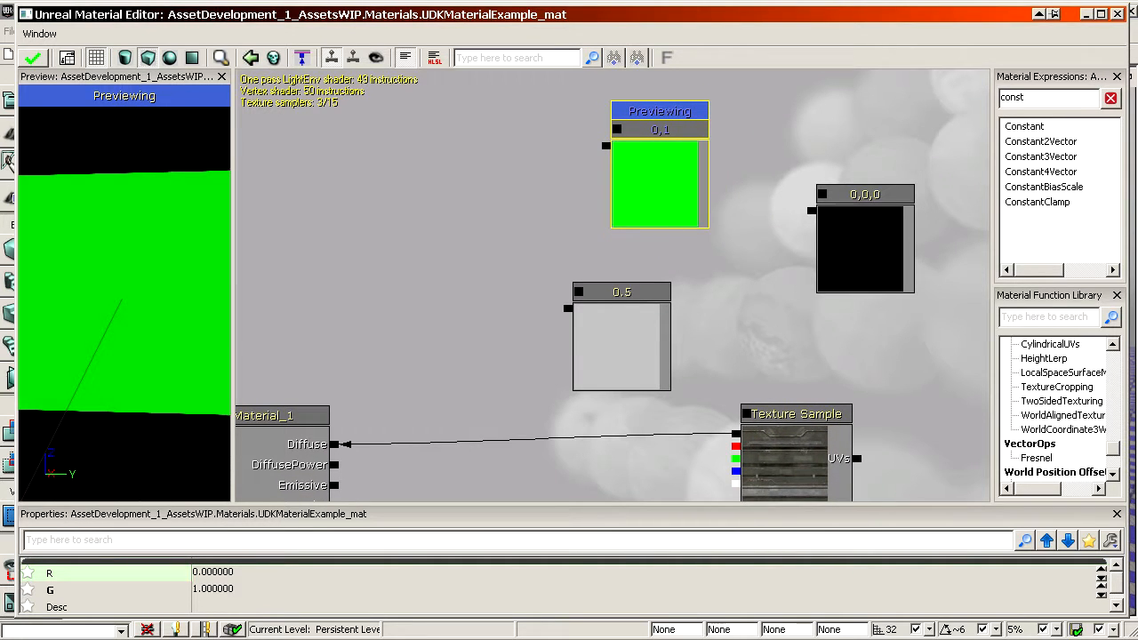
left_click_drag(756, 234, 735, 234)
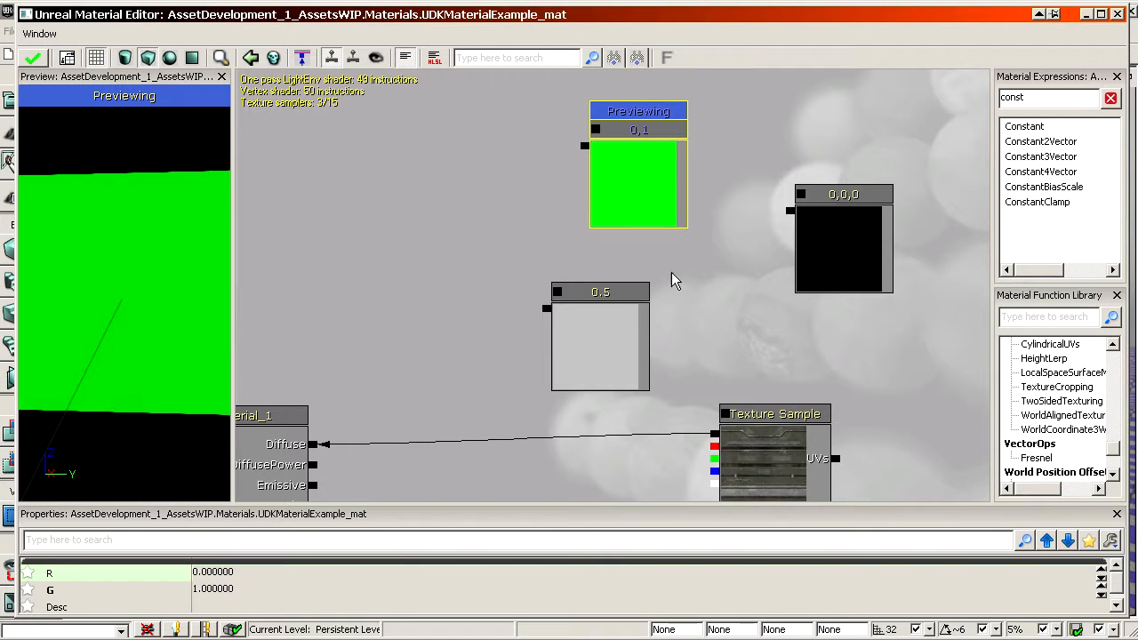
left_click_drag(852, 240, 597, 209)
left_click(643, 160)
key("Delete")
Step: Preview the three-component constant on the mesh and set its G and B values to 1
right_click(587, 173)
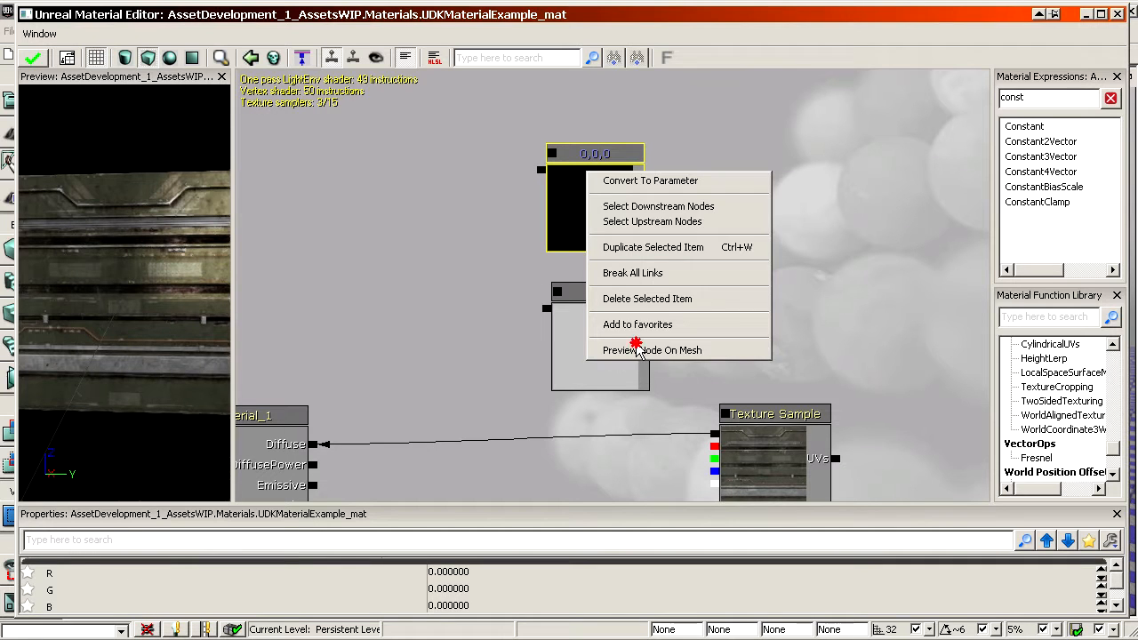
left_click(637, 350)
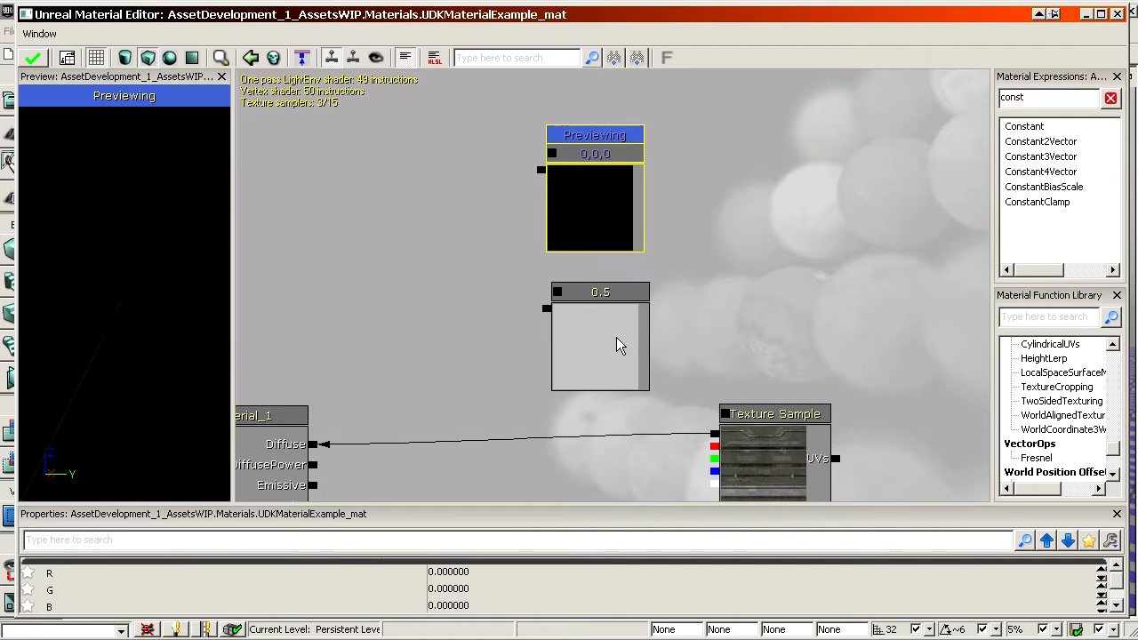
left_click(477, 589)
type("1")
left_click(476, 606)
type("1")
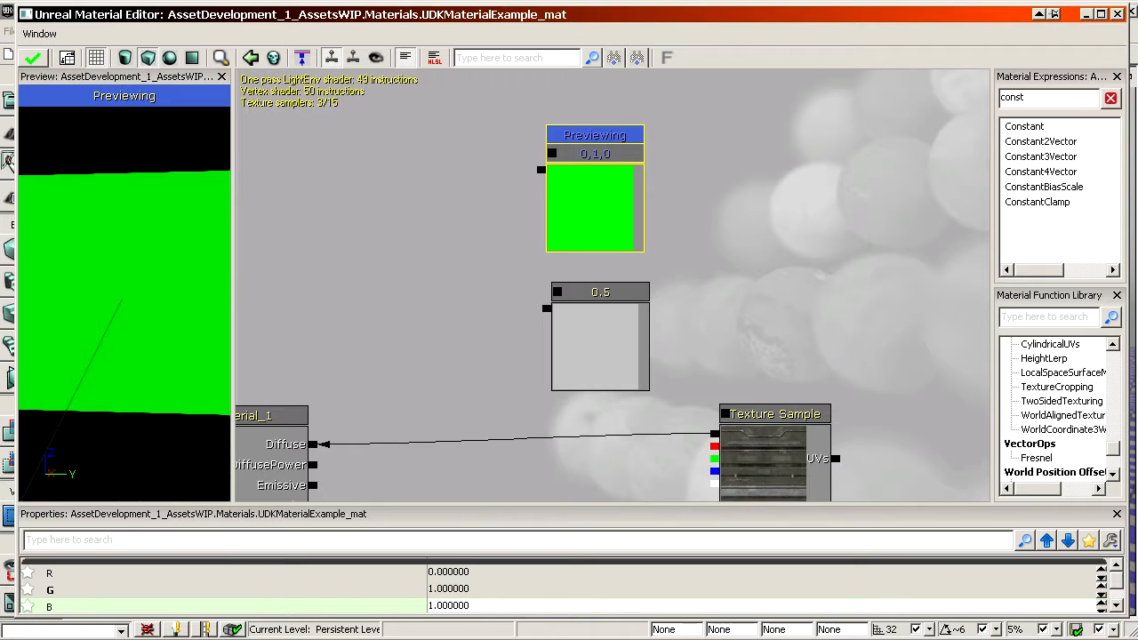
key("Return")
Step: Set the three-component constant's R value to 0.5 and its G value to 0.2
left_click(471, 572)
type("0.5")
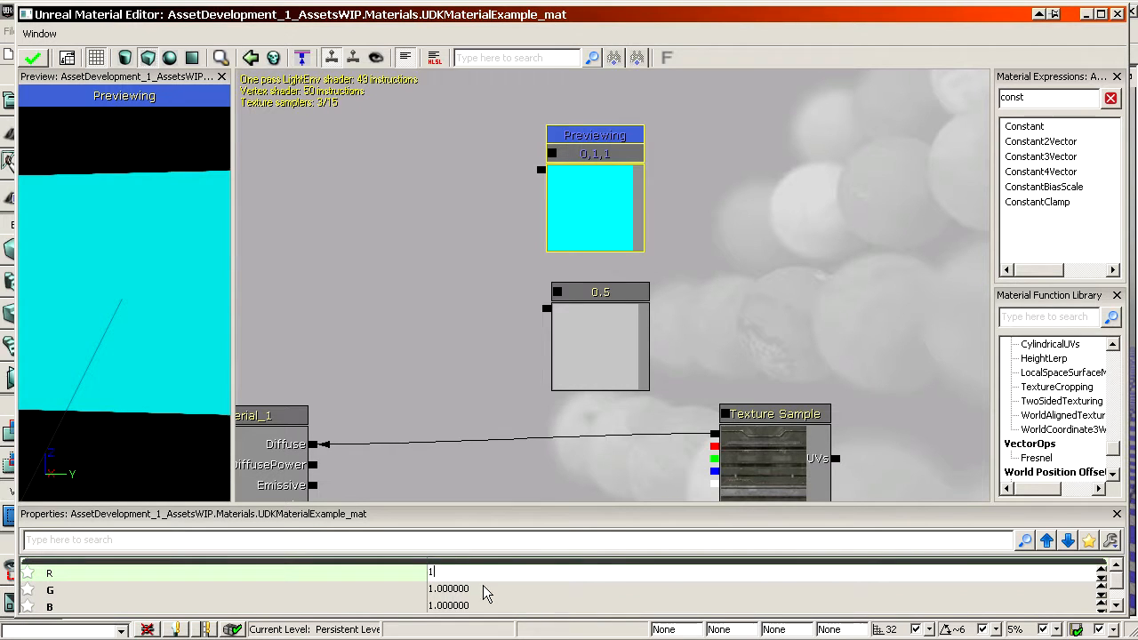
key("Return")
left_click(471, 588)
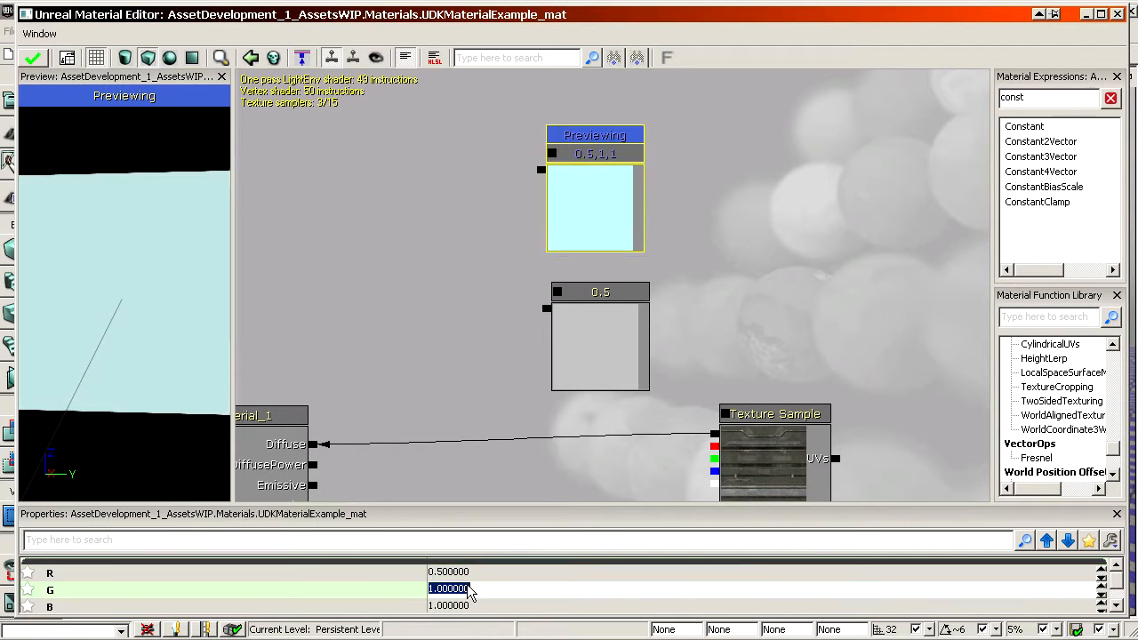
type("0.2")
key("Return")
Step: Select both constant nodes and move them directly above the diffuse Texture Sample node
left_click_drag(461, 243, 522, 281)
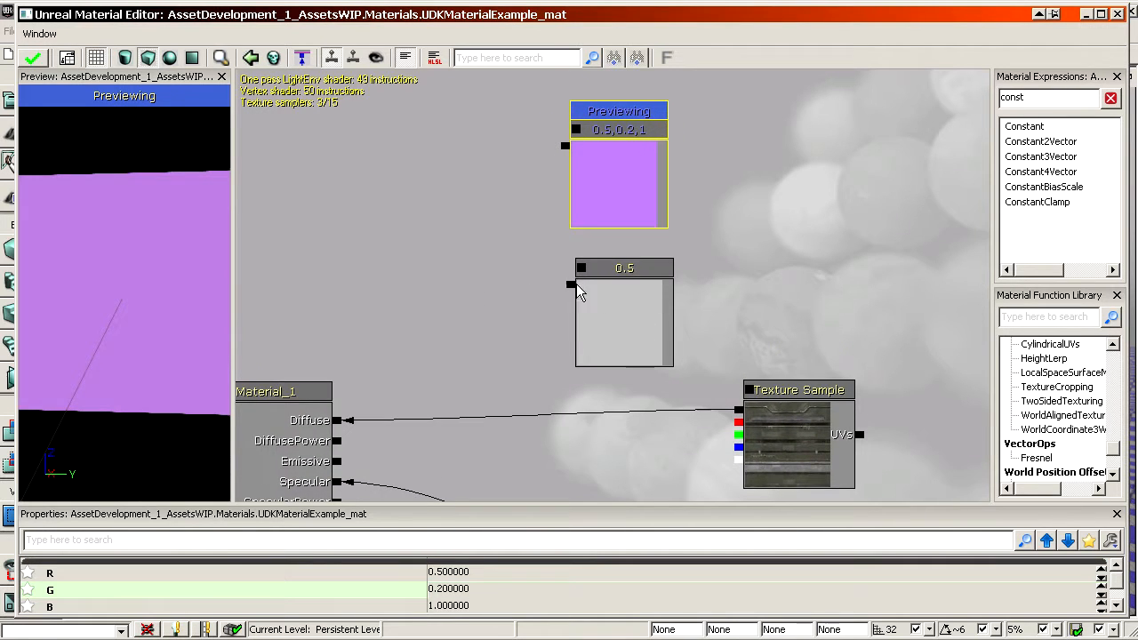
left_click(598, 297)
left_click(614, 177, "ctrl")
left_click_drag(583, 171, 780, 147, "ctrl")
left_click(787, 267)
left_click(768, 144, "ctrl")
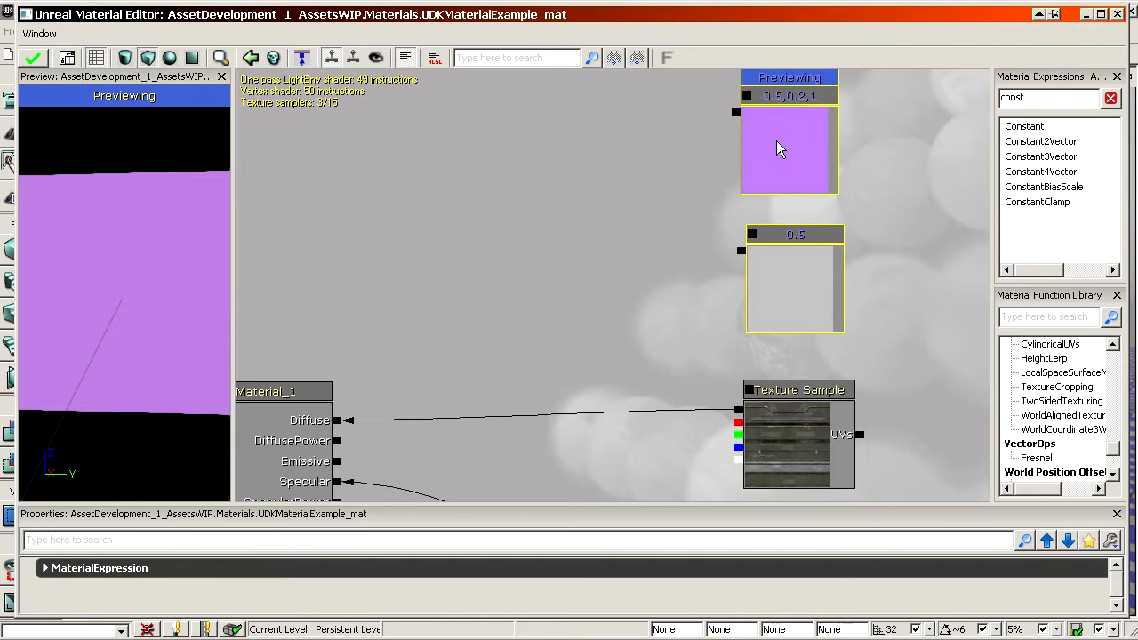
Step: Set the single-value constant's R to 0
left_click(793, 275)
left_click(264, 575)
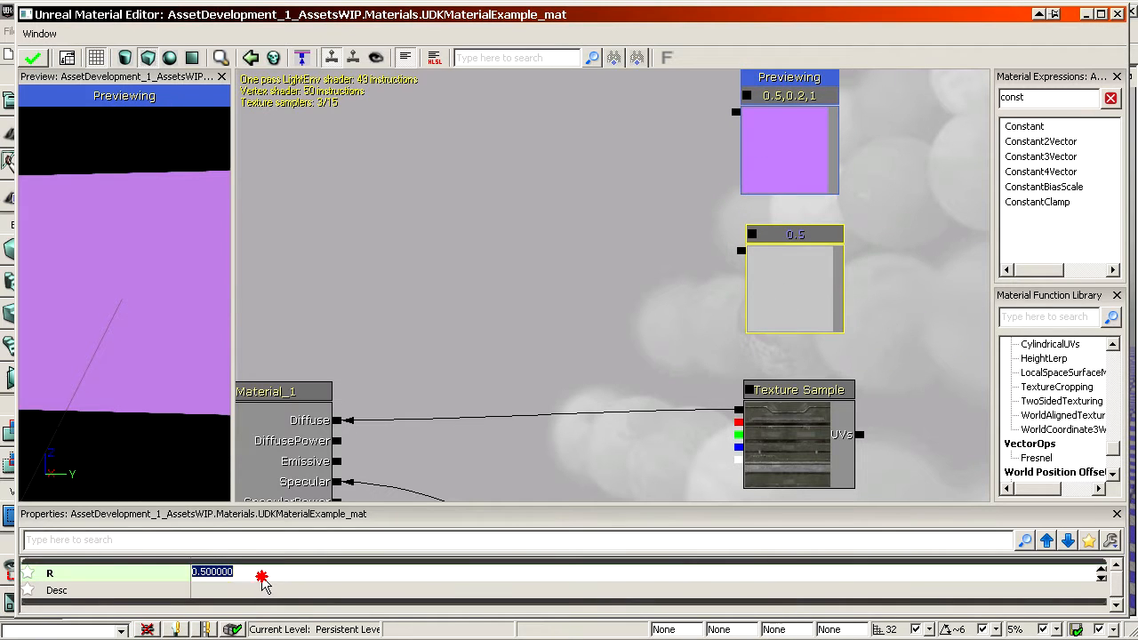
type("0")
key("Return")
Step: Search the material expressions for "multi" and add a Multiply node to the left of the two constants
left_click_drag(696, 182, 728, 195)
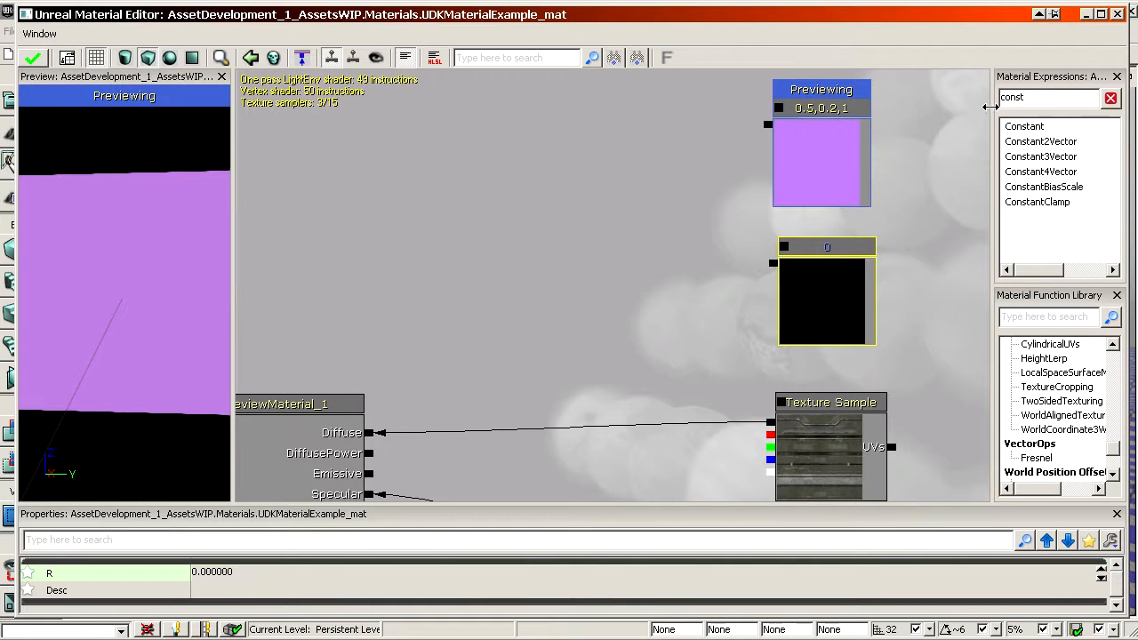
left_click_drag(582, 196, 576, 199)
left_click(1076, 97)
double_click(1076, 97)
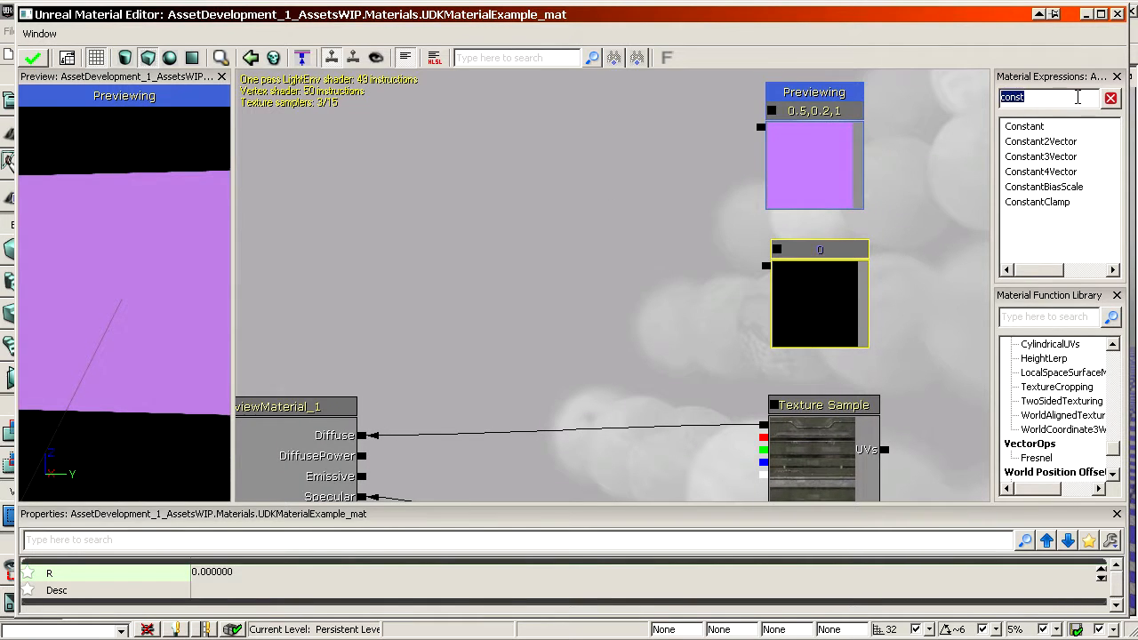
type("multi")
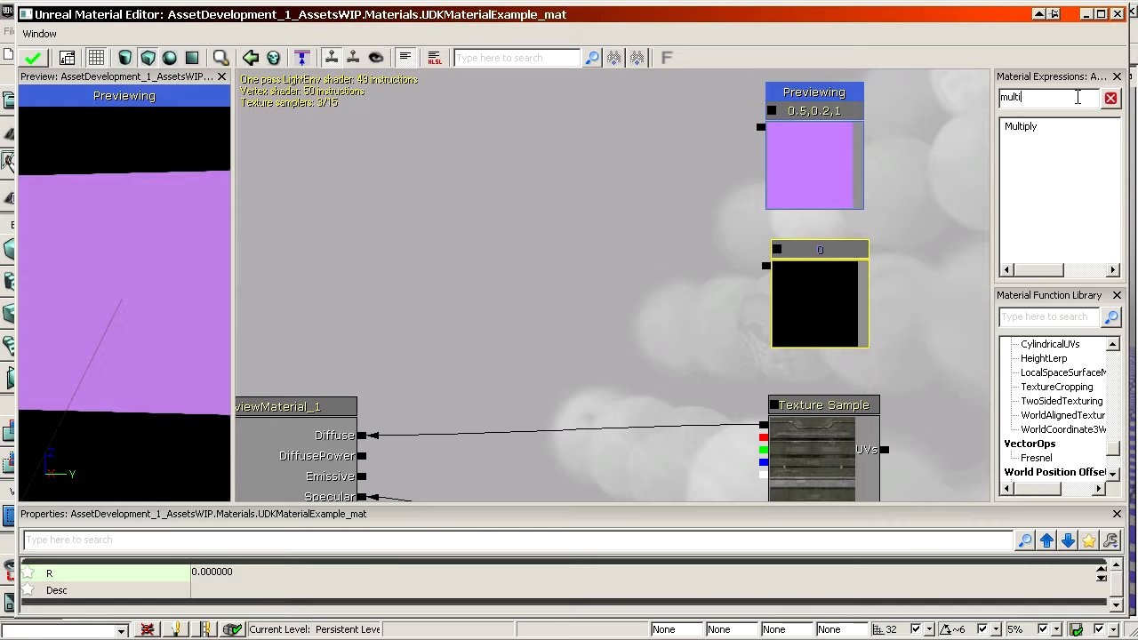
left_click_drag(566, 286, 551, 287)
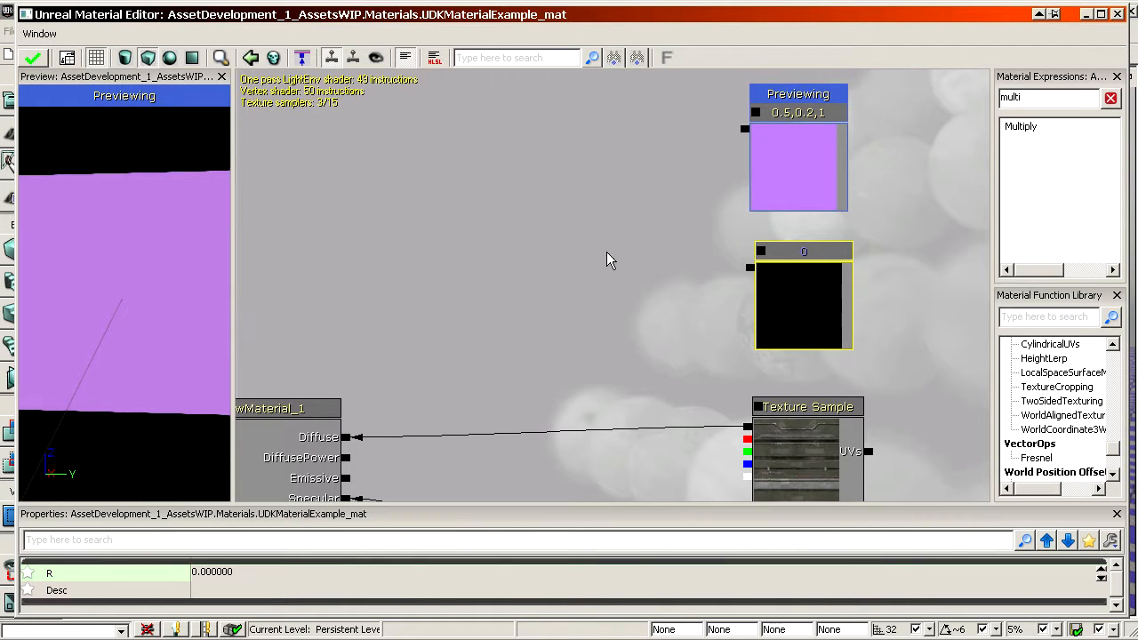
left_click(565, 183)
left_click(566, 182)
Step: Connect the three-component constant to Multiply input A and the single-value constant to B, and preview the Multiply node on the mesh
left_click_drag(744, 129, 745, 271)
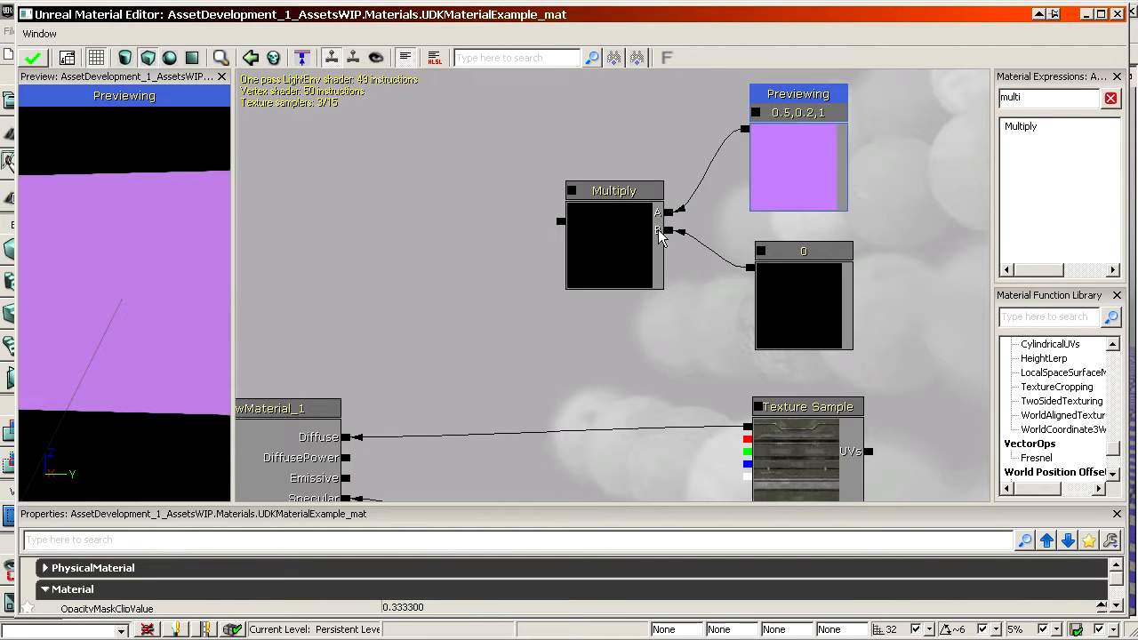
right_click(613, 207)
left_click(680, 357)
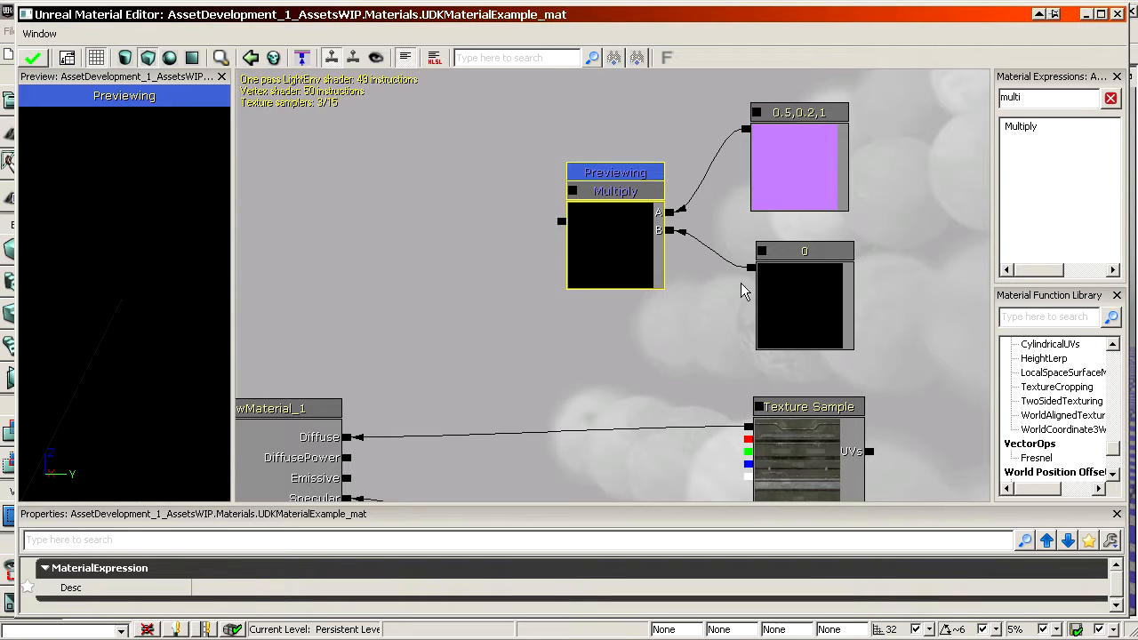
Step: Set the R value of the single-value constant feeding Multiply input B to 1
left_click(812, 292)
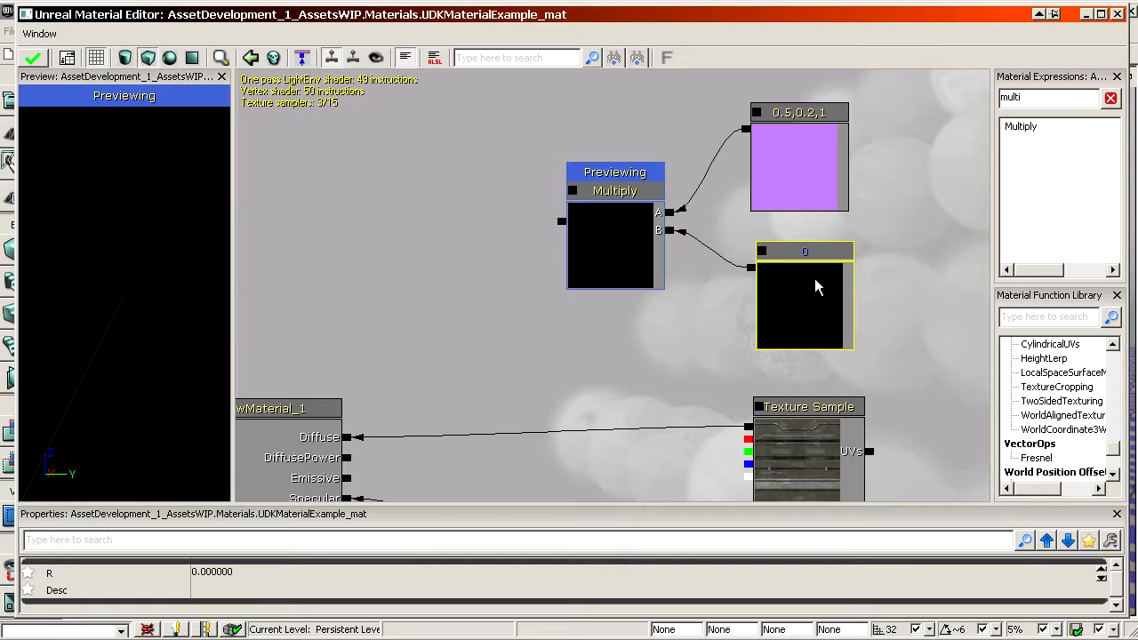
left_click(811, 169)
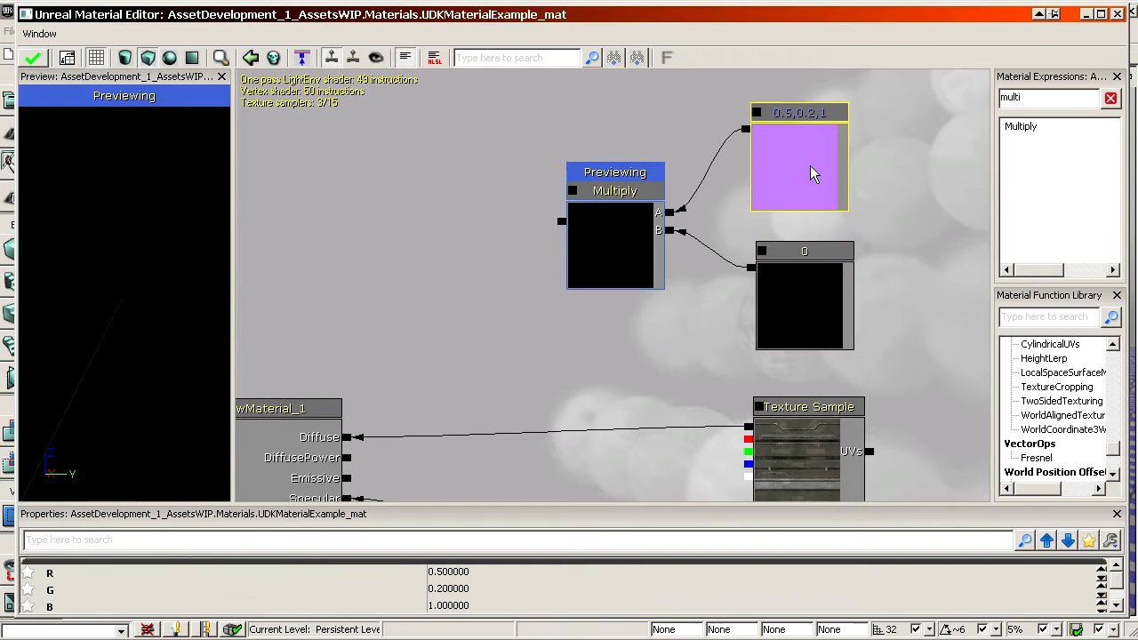
left_click(796, 317)
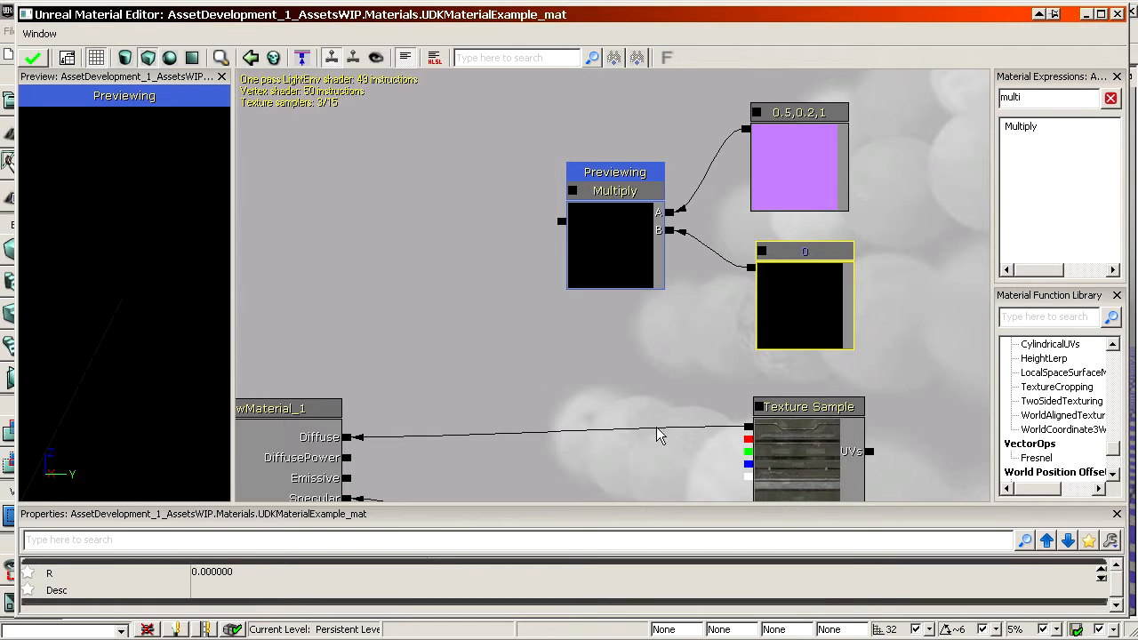
left_click(260, 572)
type("1")
key("Return")
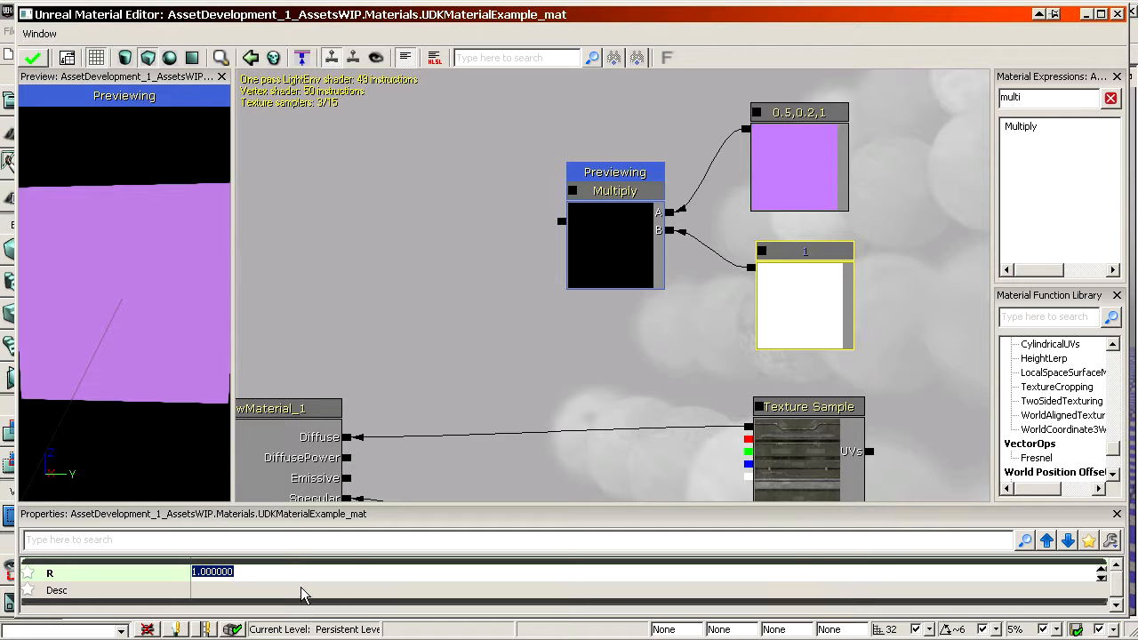
Step: Set the single-value constant's R to 4 and inspect the brightened color on the preview mesh
type("4")
key("Return")
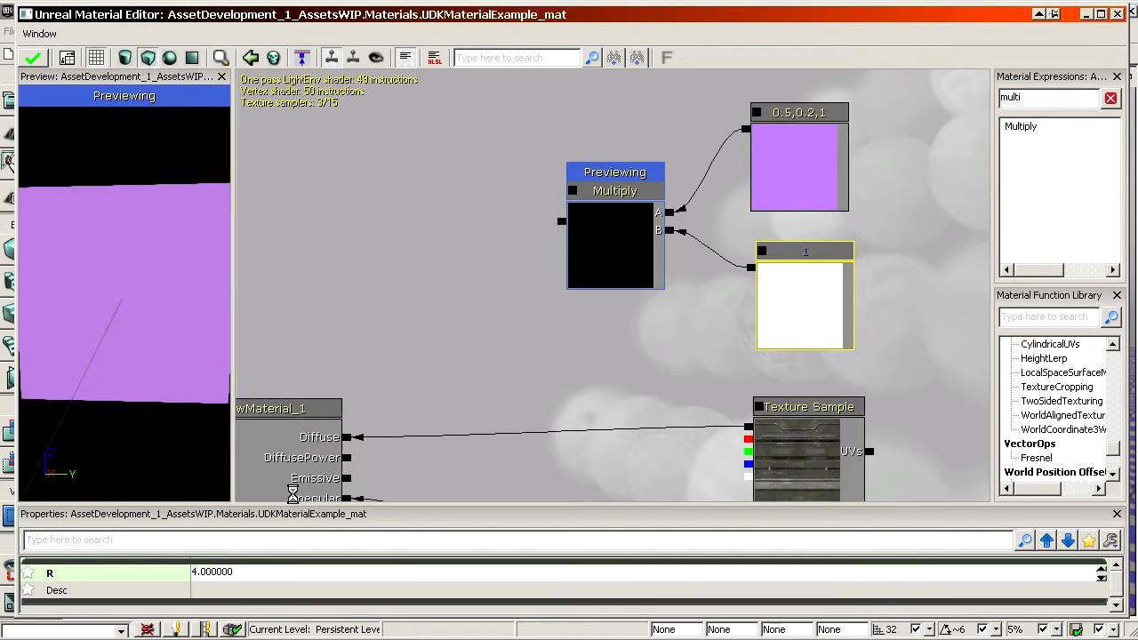
right_click_drag(167, 377, 164, 381)
left_click_drag(164, 381, 161, 382)
right_click_drag(161, 382, 152, 371)
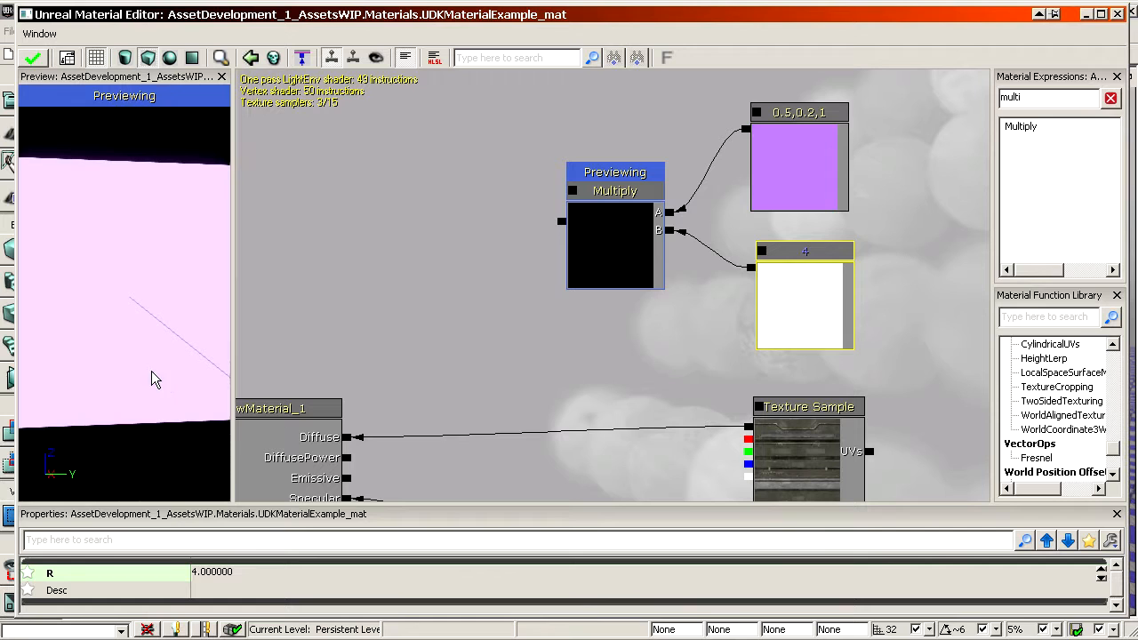
left_click(795, 151)
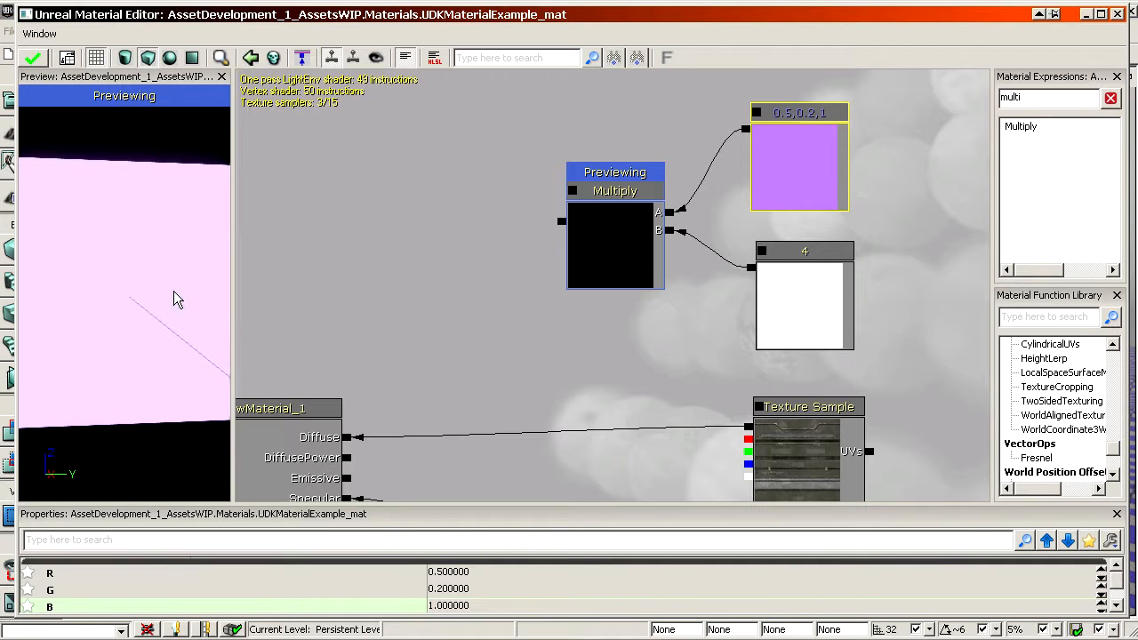
left_click(648, 257)
left_click_drag(659, 265, 670, 250)
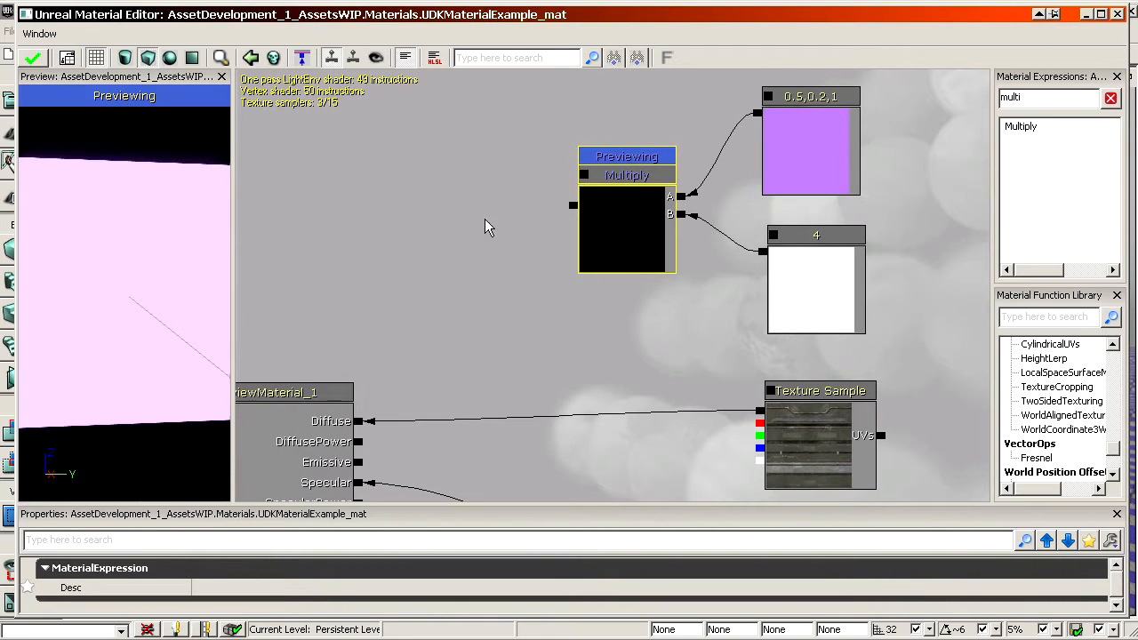
Step: Add an Add node to the left of the Multiply node and search the material expressions for "add"
left_click(447, 210)
left_click(447, 210)
double_click(1041, 98)
type("add")
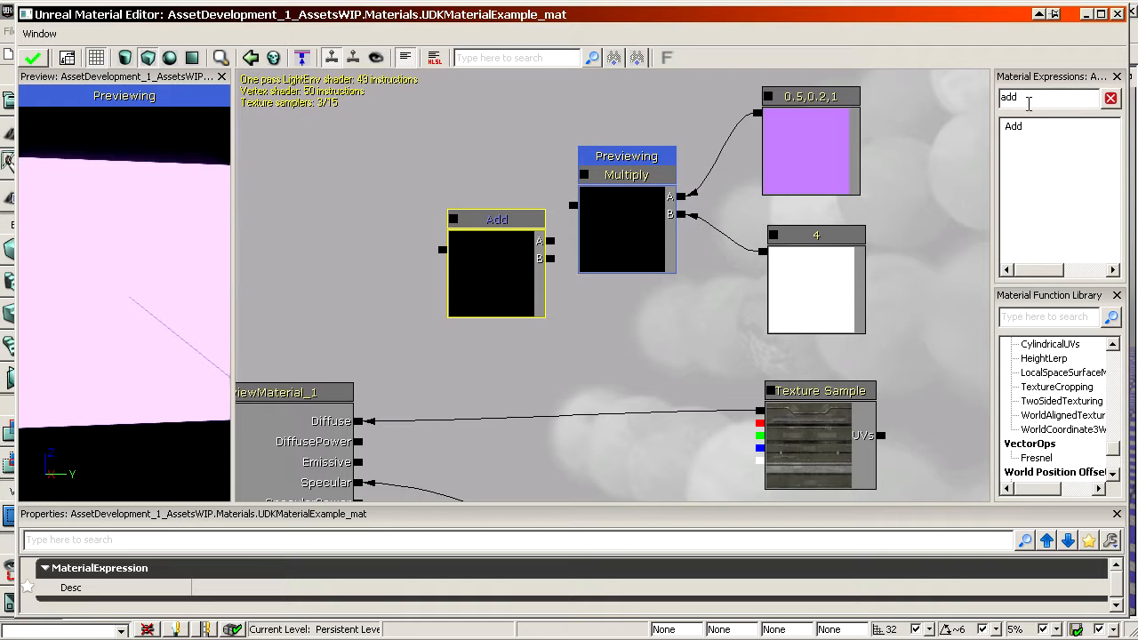
Step: Search the material expressions for "subtr" and "divide", and nudge the Add node slightly left
double_click(1029, 103)
type("subtr")
double_click(1027, 103)
type("divide")
left_click_drag(505, 278, 494, 279, "ctrl")
left_click_drag(542, 311, 532, 312)
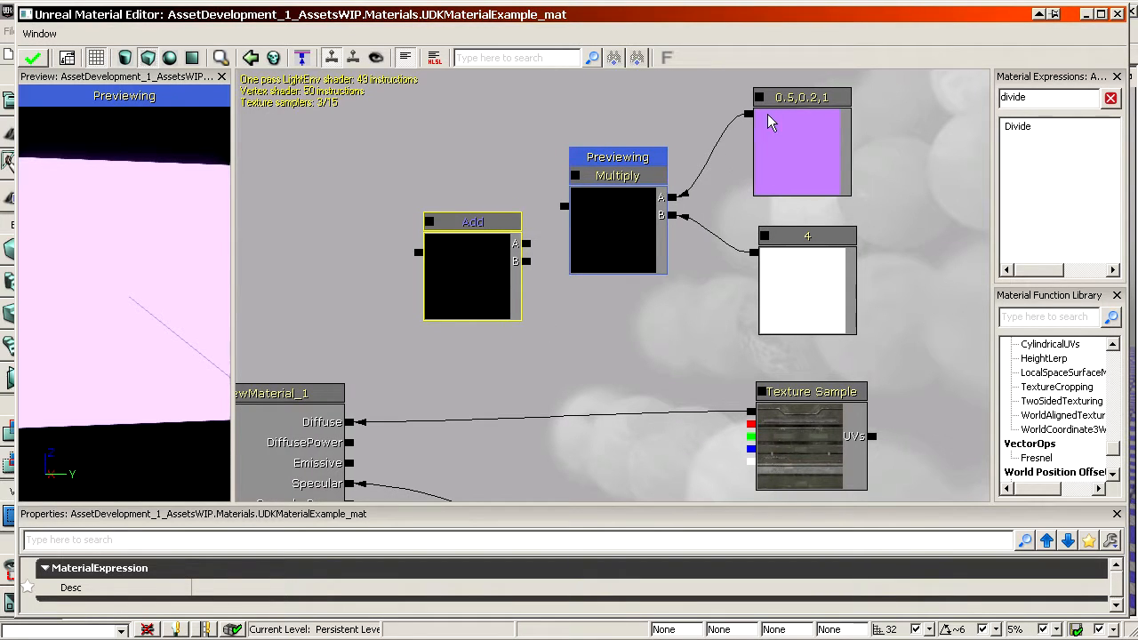
Step: Move the Add node farther left and place two duplicates of the single-value constant between it and the Multiply node
left_click(799, 276)
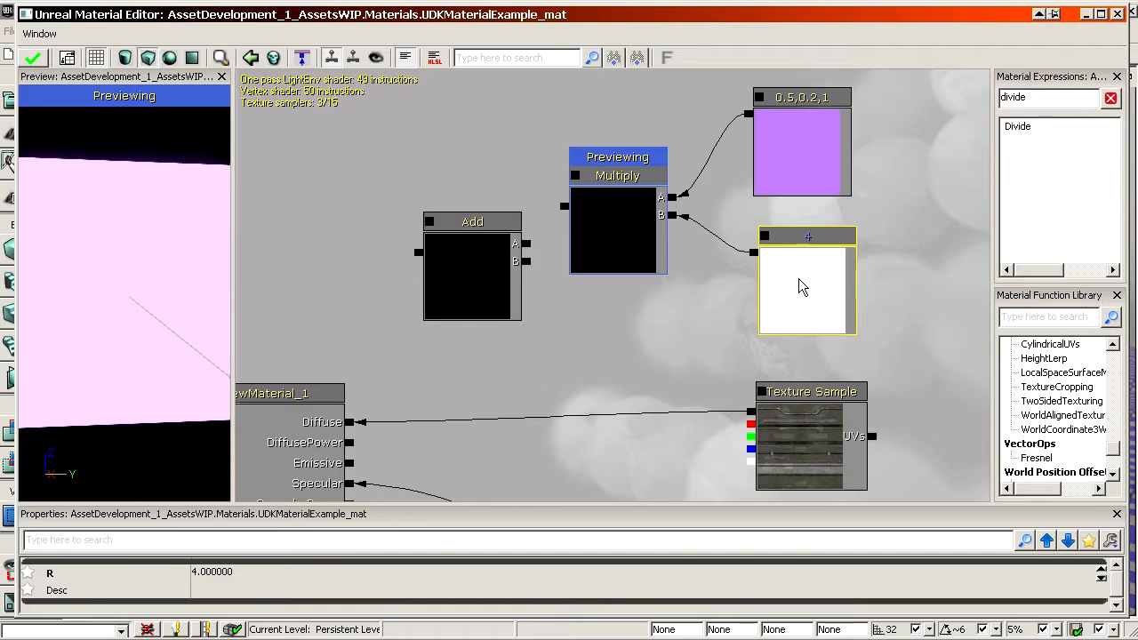
left_click(482, 282)
left_click_drag(482, 282, 322, 296)
left_click(811, 311)
key("ctrl+w")
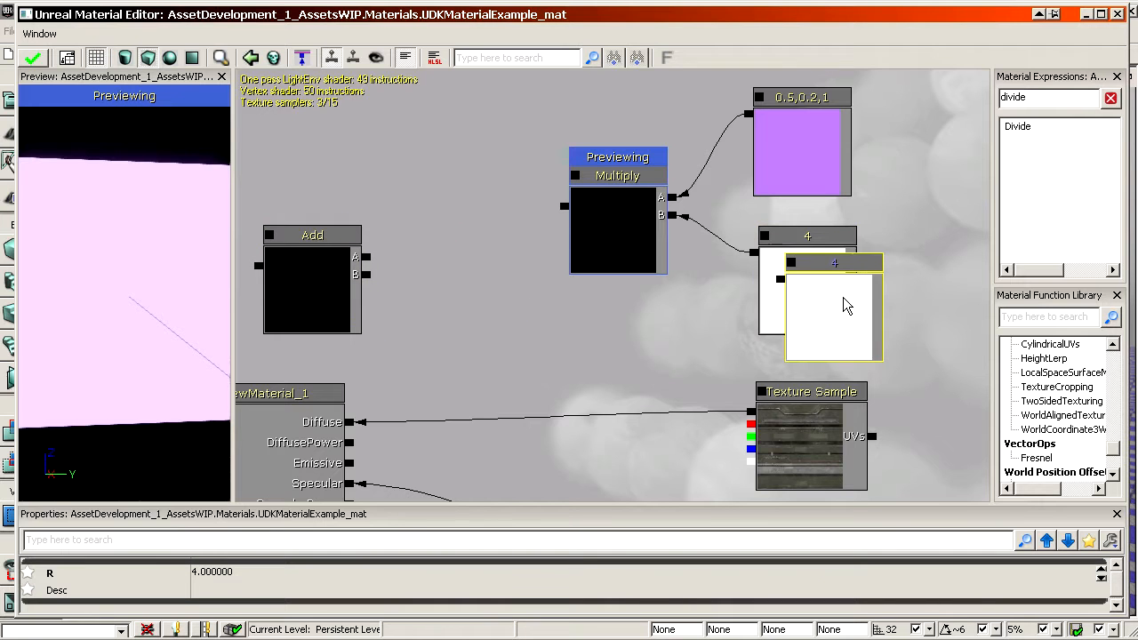
left_click_drag(833, 307, 513, 182)
key("ctrl+w")
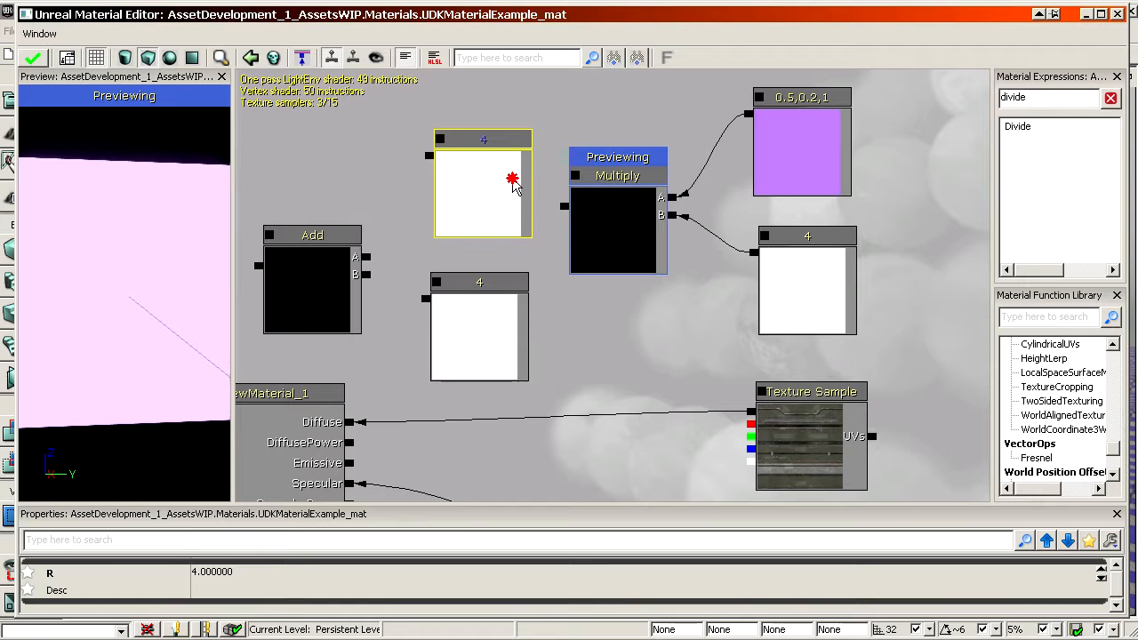
Step: Connect the two duplicated constants to Add inputs A and B, and set the R value of each to 0.5
left_click_drag(366, 257, 429, 156)
left_click_drag(426, 324, 392, 282)
left_click(496, 230)
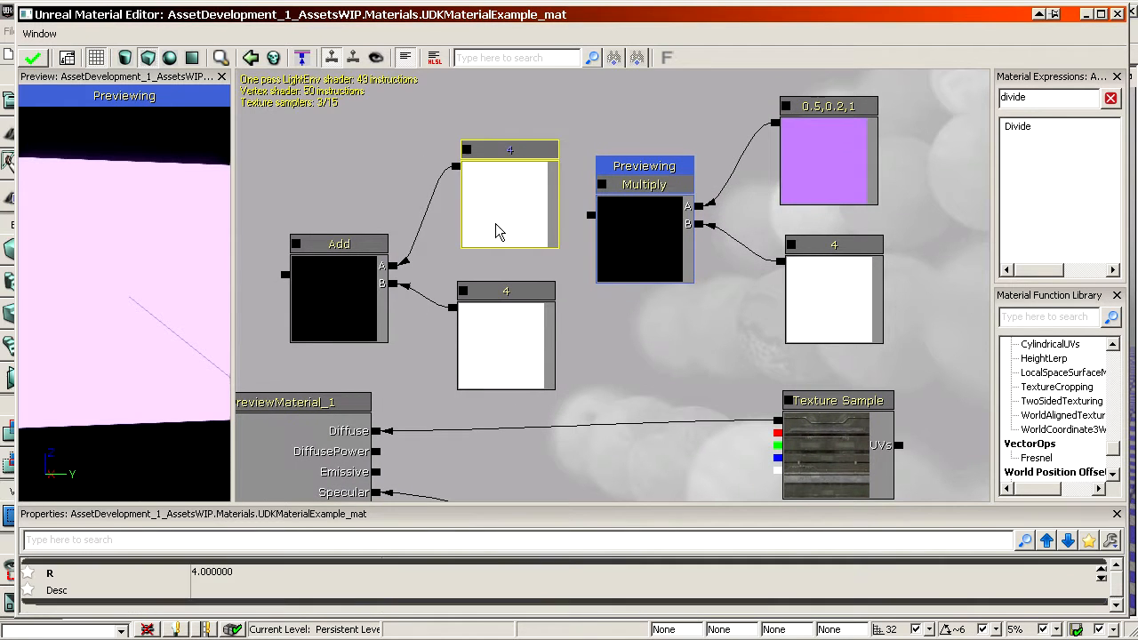
left_click(327, 573)
type("0.5")
left_click(511, 358)
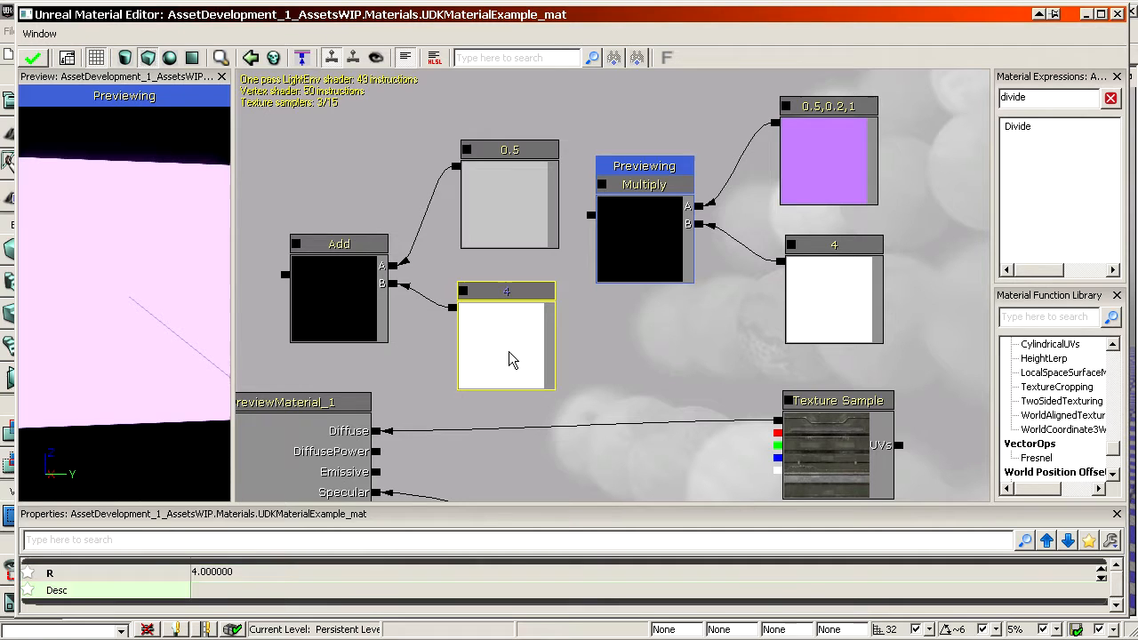
left_click(276, 572)
type("0.5")
key("Return")
Step: Preview the Add node on the mesh and orbit the preview to view it straight on
right_click(337, 283)
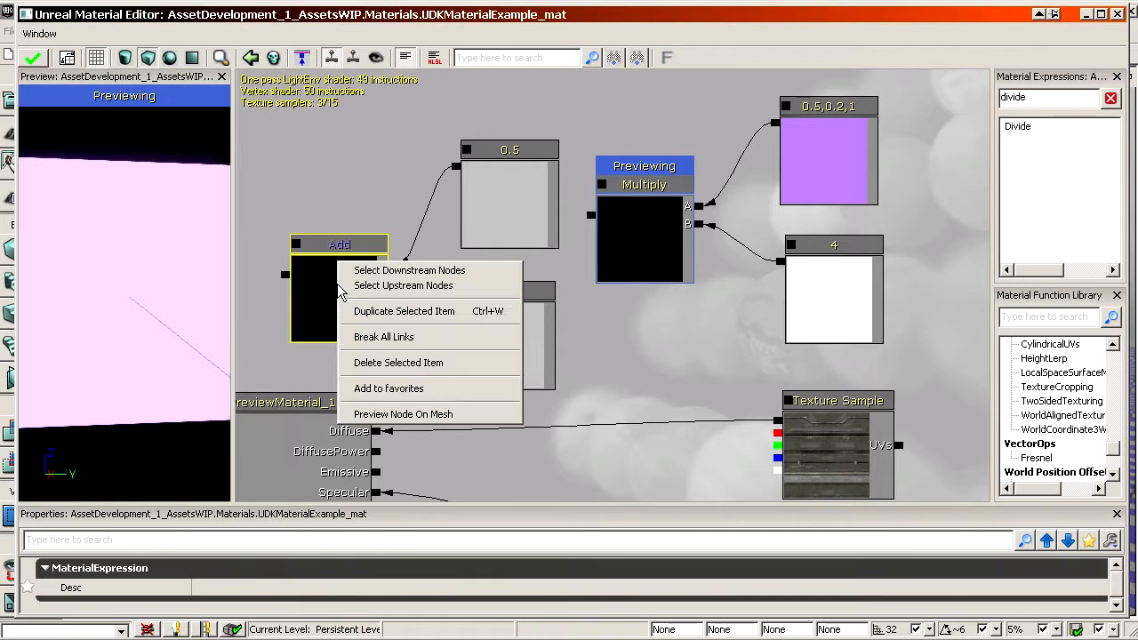
left_click(403, 414)
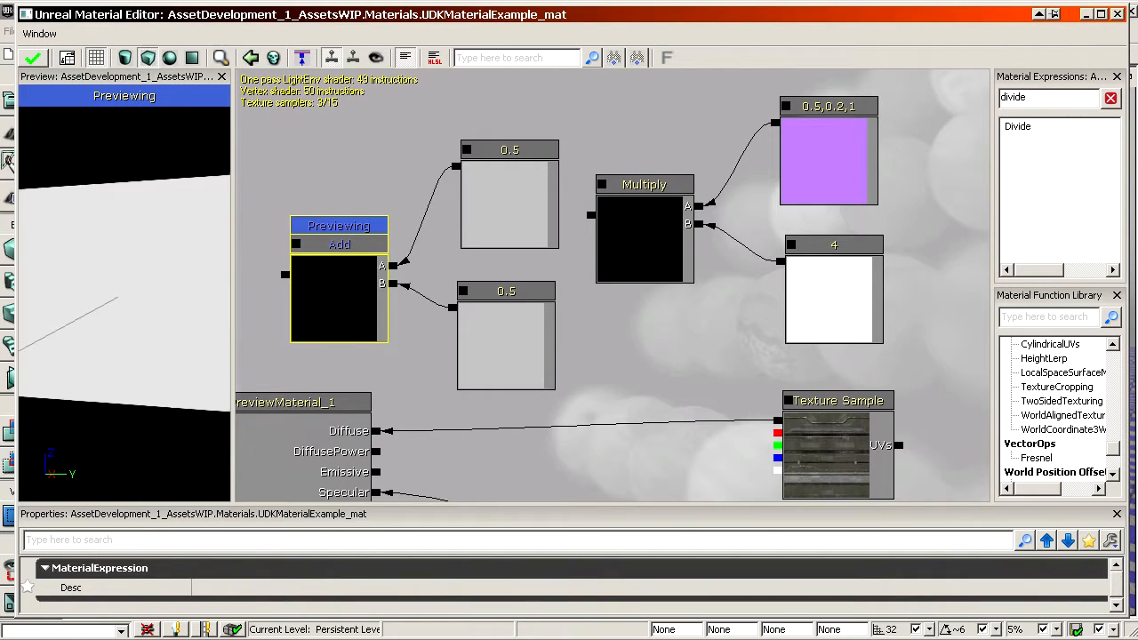
left_click_drag(149, 295, 162, 292)
Step: Create a single-value constant above the Add node and set its R to 1
left_click_drag(317, 113, 418, 175)
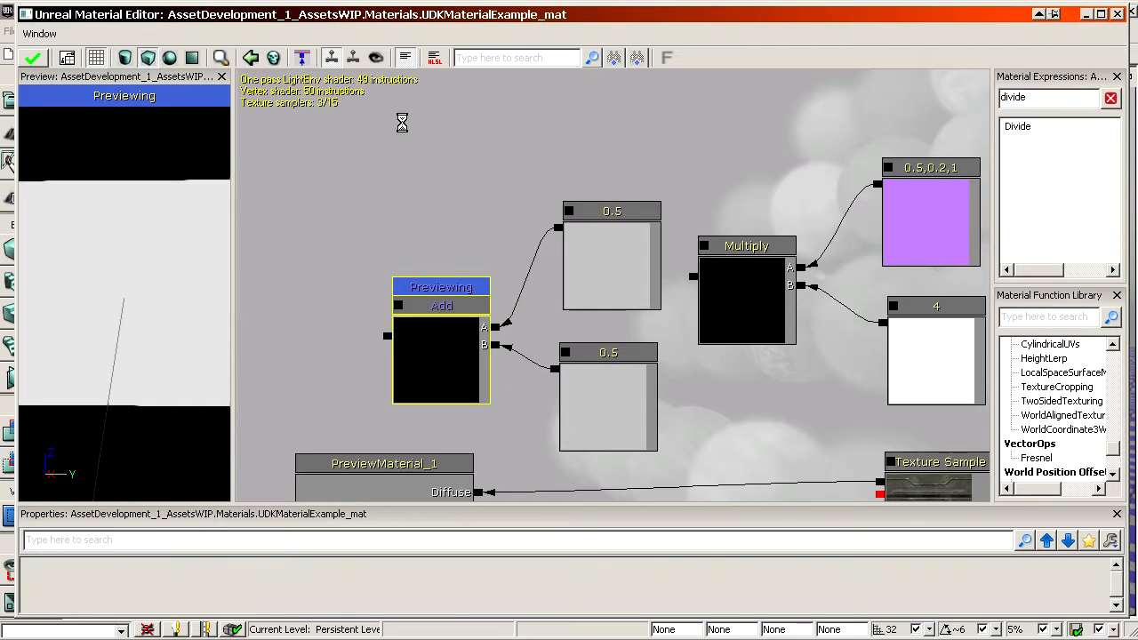
left_click(400, 124)
left_click(222, 573)
type("1")
key("Return")
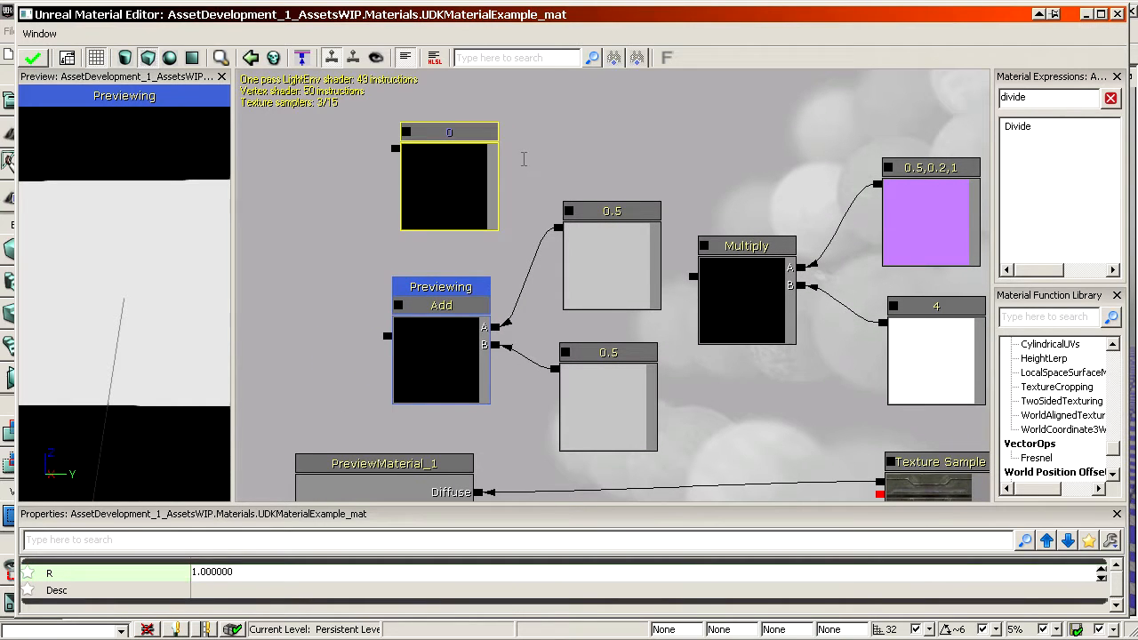
Step: Preview the new constant and then the Add node on the mesh to compare the two colors
right_click(426, 151)
left_click(485, 329)
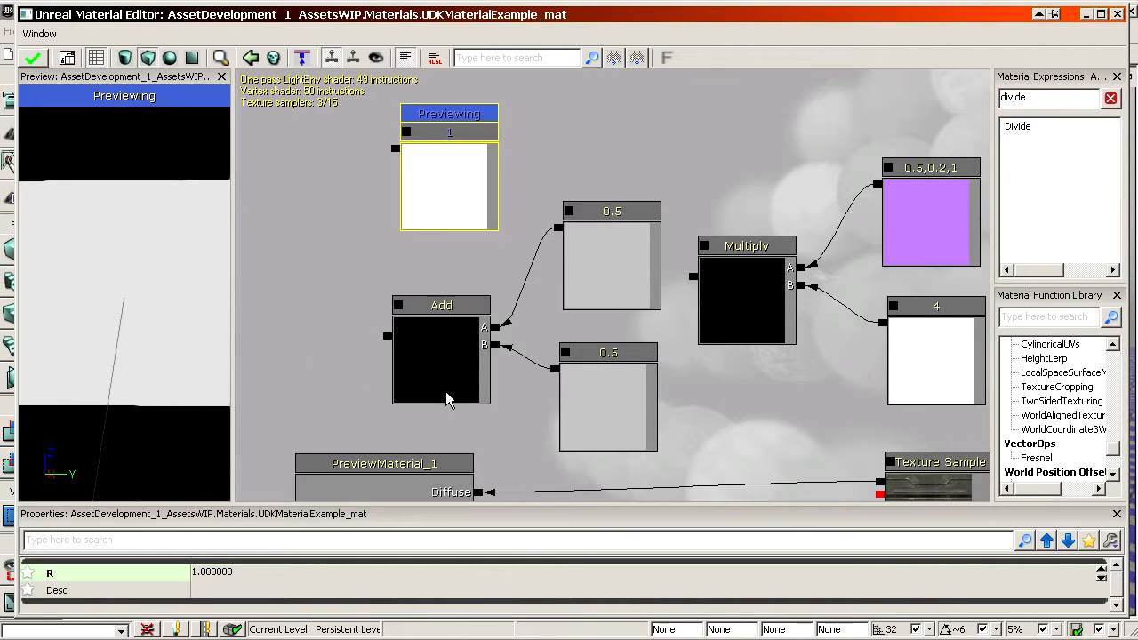
right_click(427, 346)
left_click(471, 500)
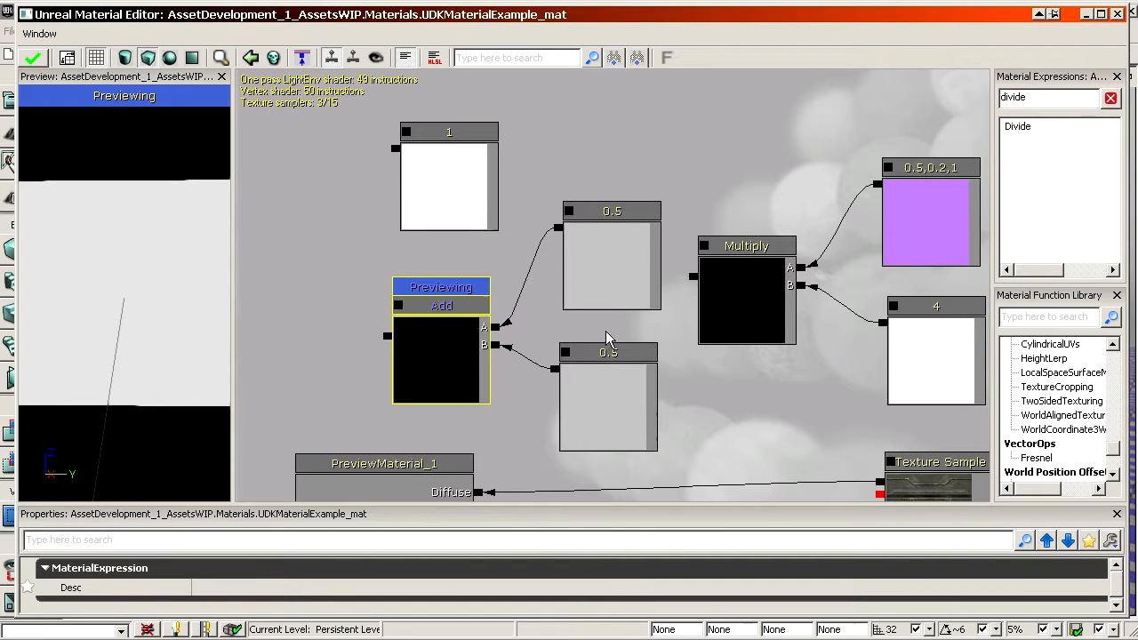
left_click(623, 242)
left_click(605, 390)
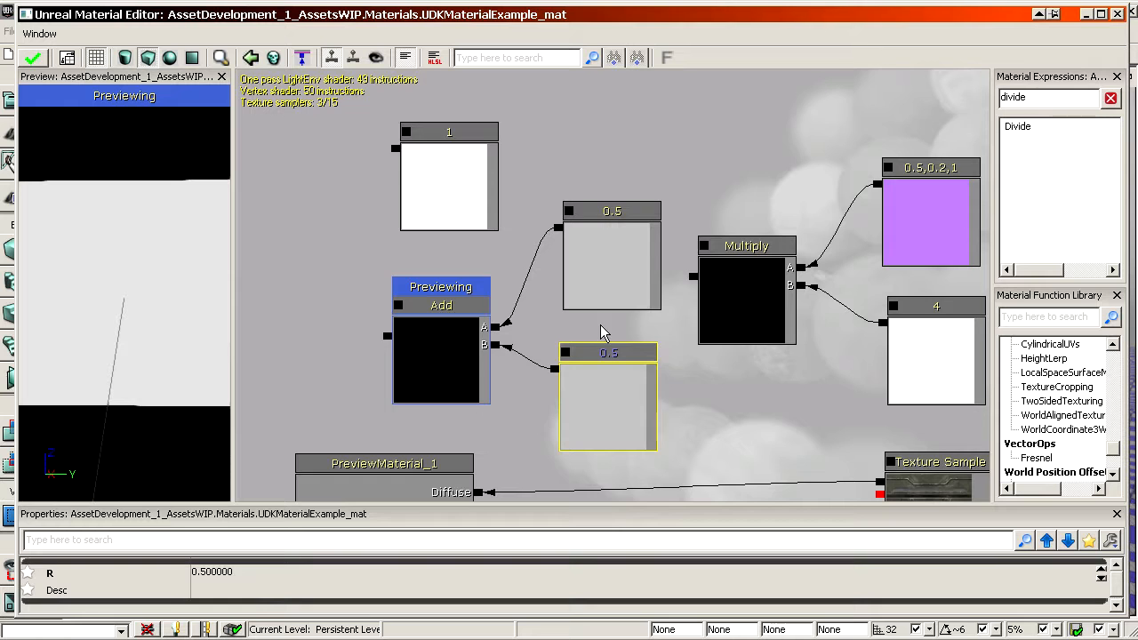
Step: Delete the Add and Multiply nodes together with all the constants above the material's texture inputs
scroll(576, 233, "down", 3)
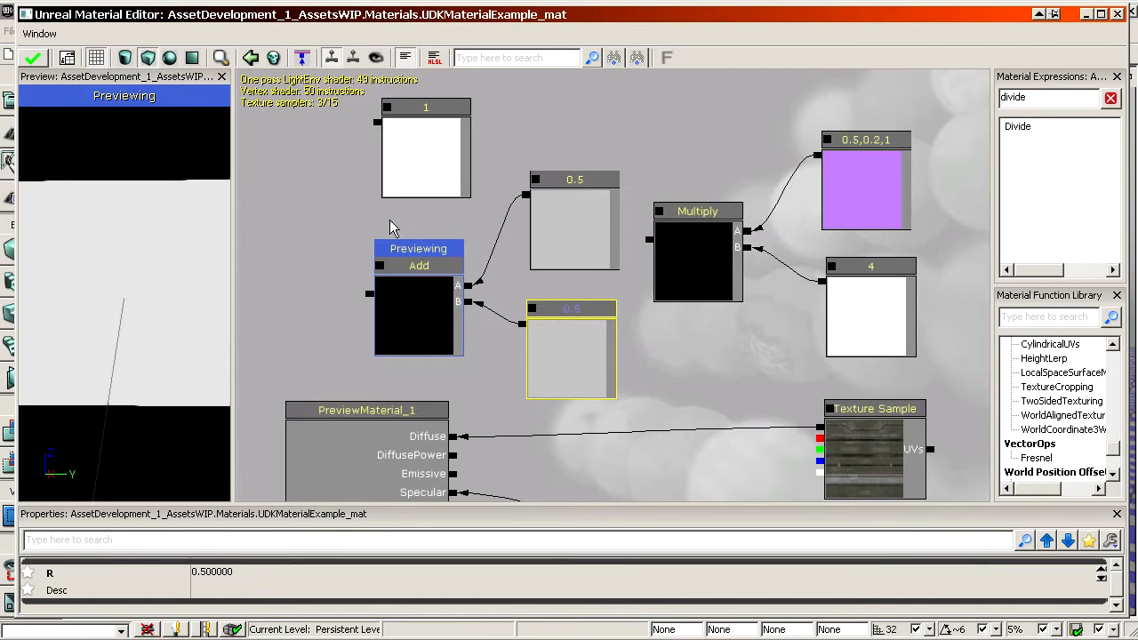
left_click_drag(699, 347, 683, 319)
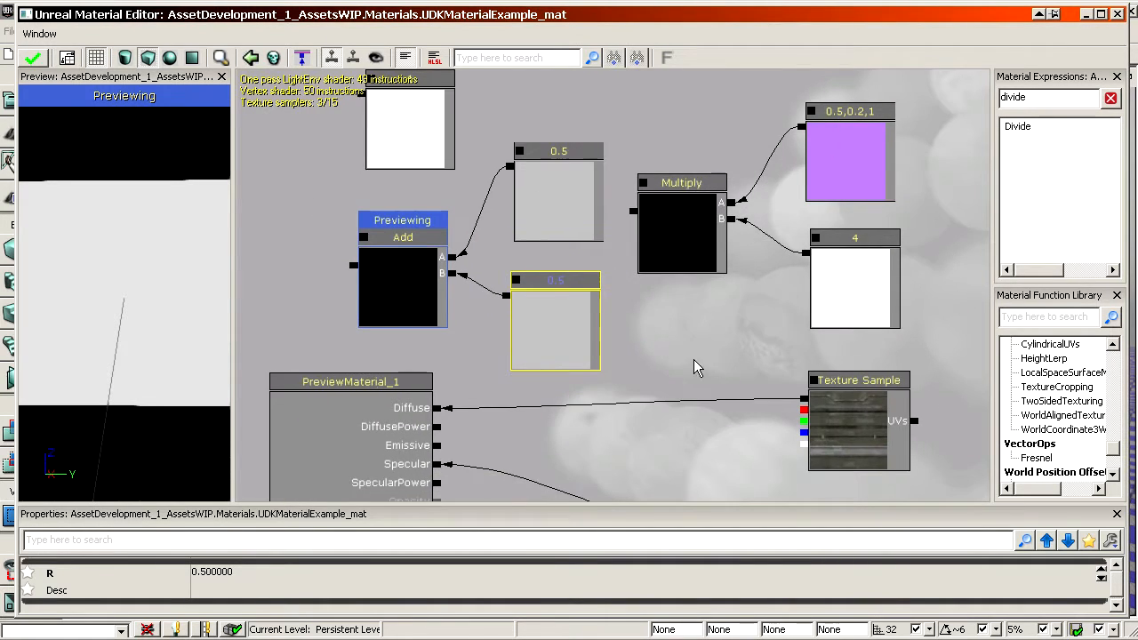
scroll(694, 360, "up", 1)
left_click_drag(693, 360, 580, 265)
left_click_drag(750, 355, 824, 459)
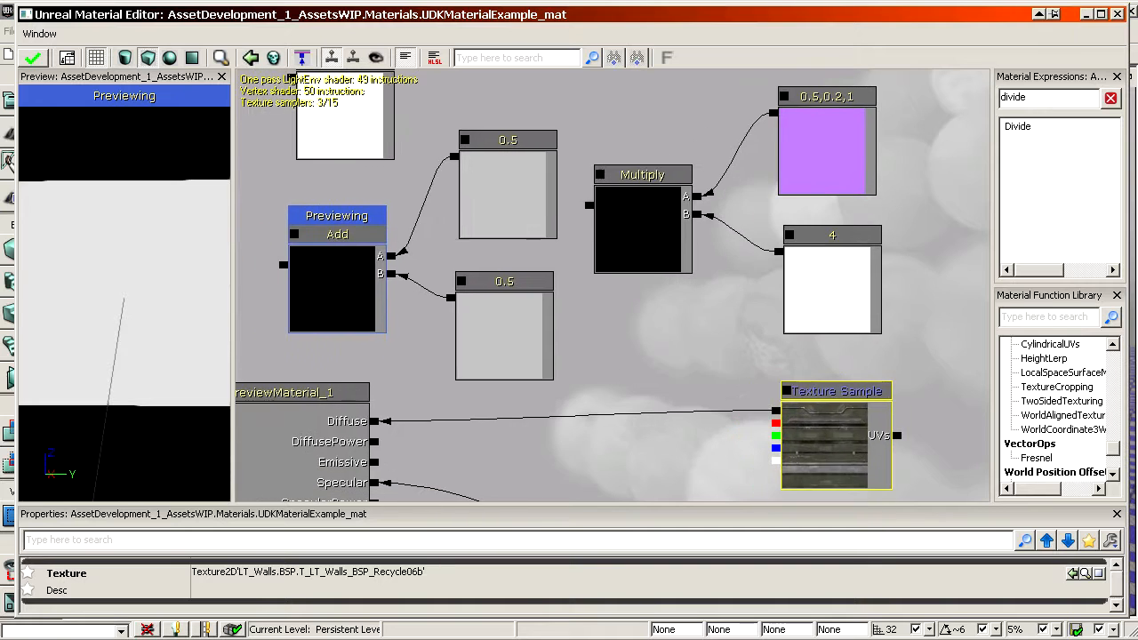
left_click(415, 287)
left_click(347, 281)
left_click(485, 191, "ctrl")
left_click(502, 336, "ctrl")
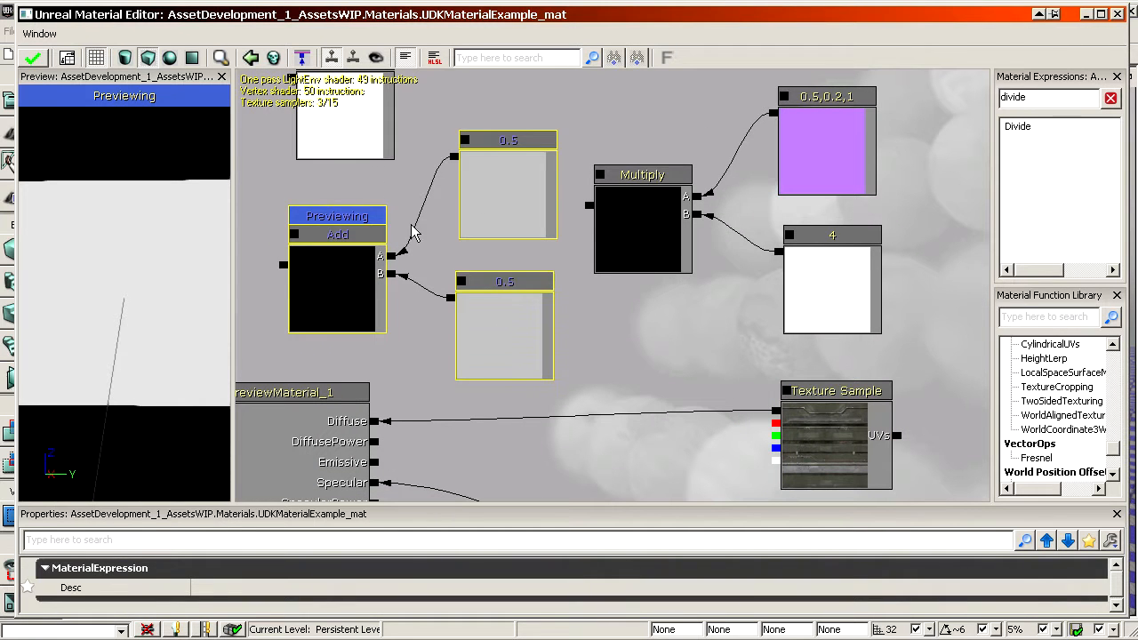
left_click(358, 141, "ctrl")
left_click(797, 169, "ctrl")
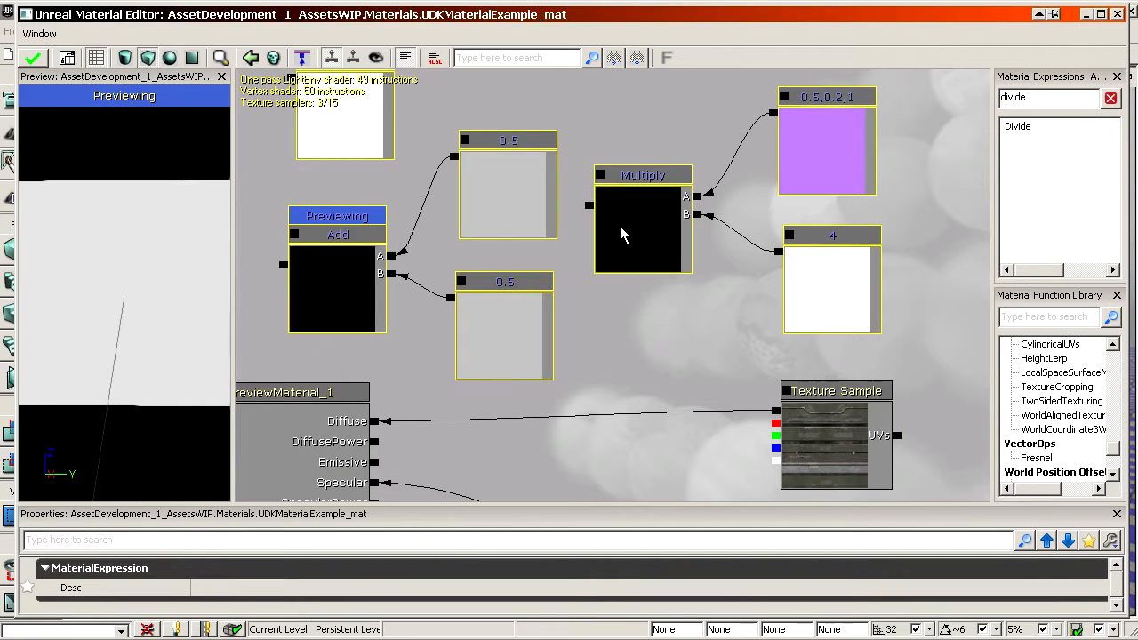
key("Delete")
Step: Add a Multiply node between the material and the diffuse Texture Sample, and a single-value constant above that Texture Sample
left_click_drag(625, 246, 474, 335)
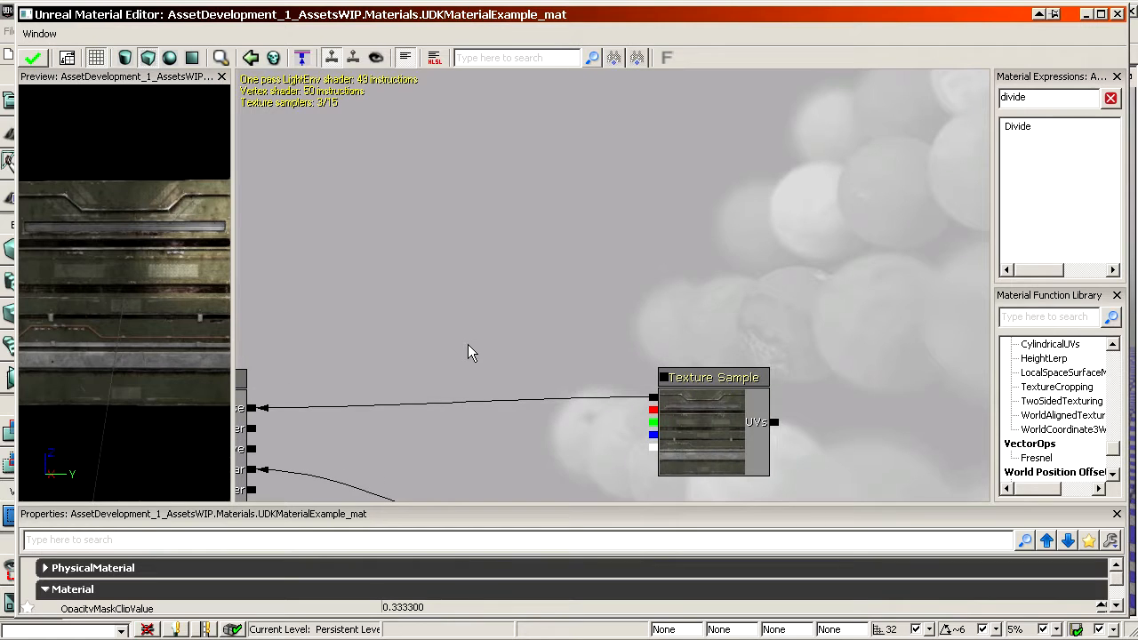
left_click(446, 331)
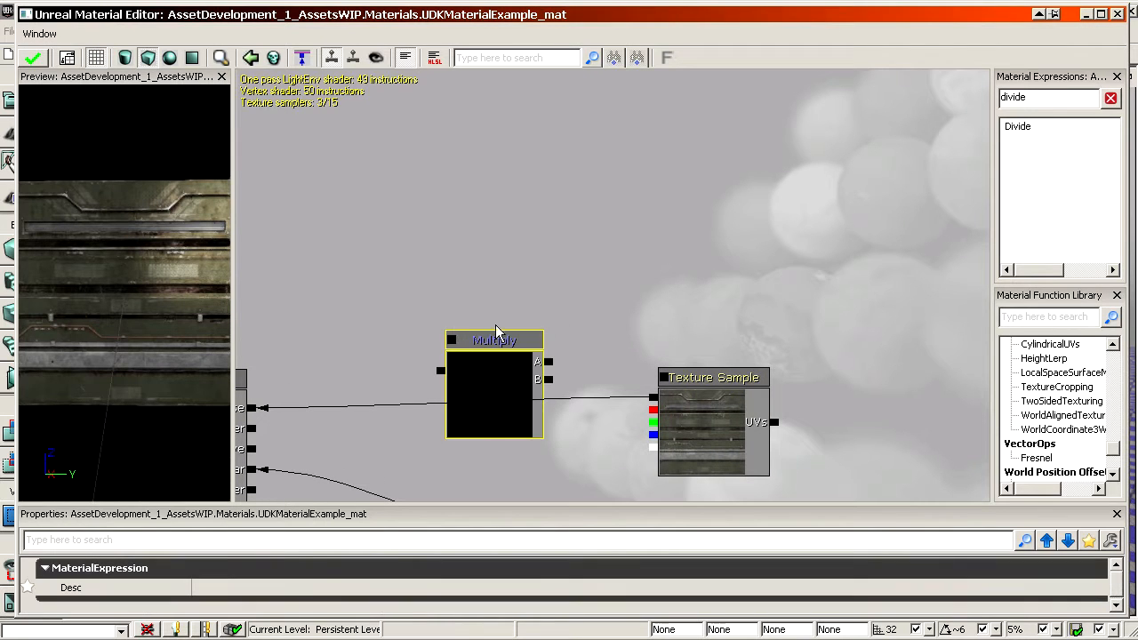
left_click(669, 229)
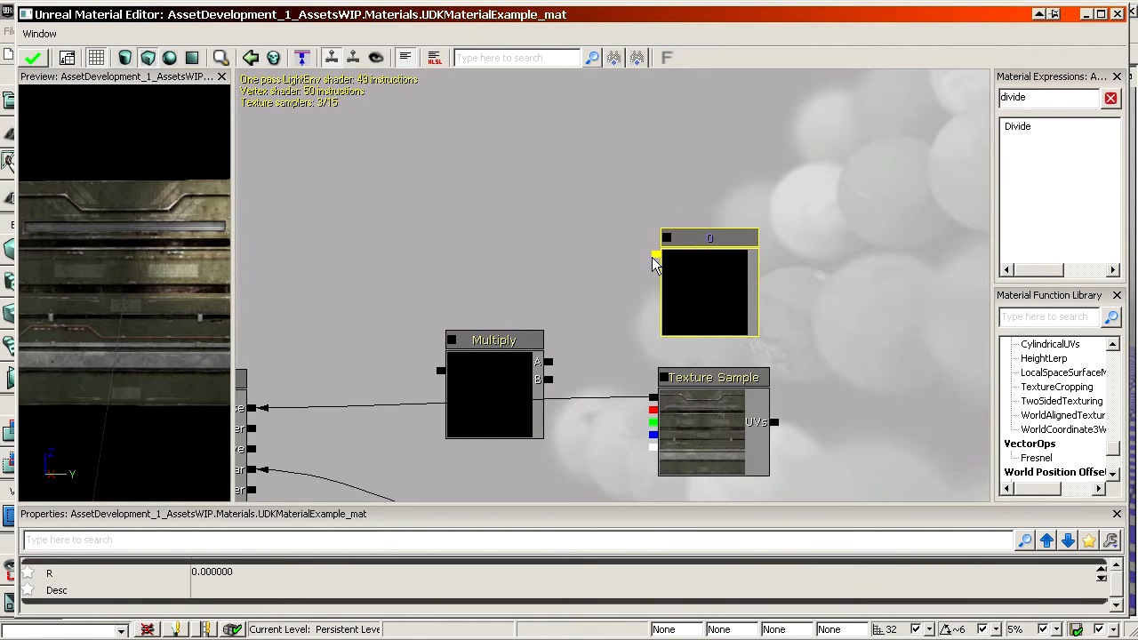
Step: Connect the constant to Multiply input A and the Texture Sample to B, and route the Multiply output into Diffuse
left_click_drag(655, 256, 649, 399)
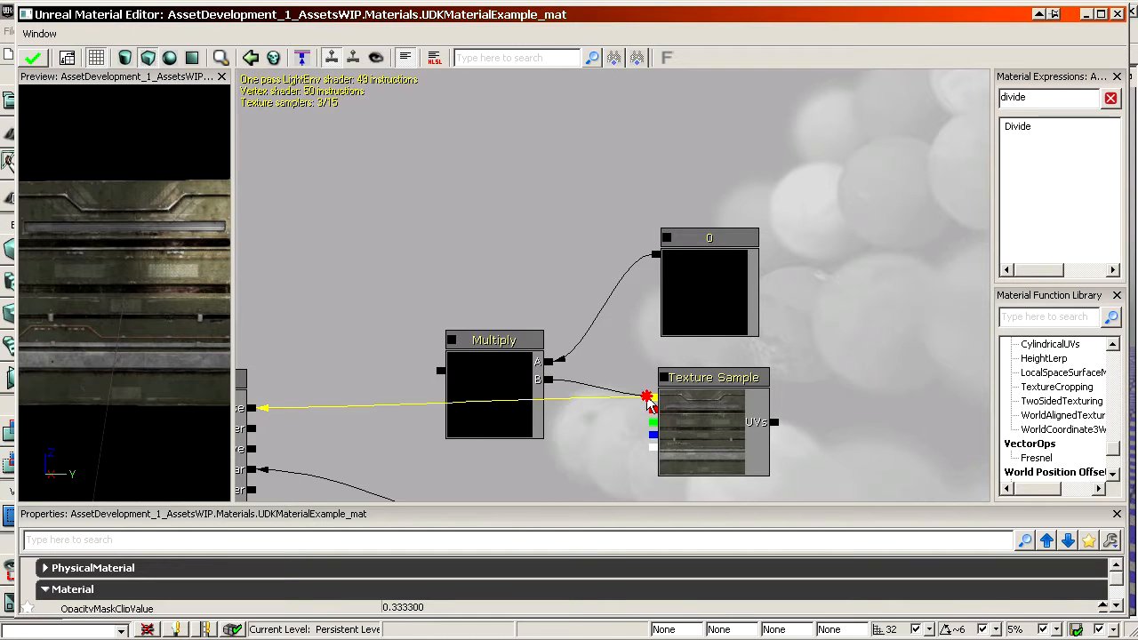
left_click_drag(441, 371, 352, 411)
left_click_drag(380, 326, 279, 282)
Step: Set the R value of the constant multiplying the diffuse texture to 4 and inspect the preview mesh from an angle
left_click(682, 256)
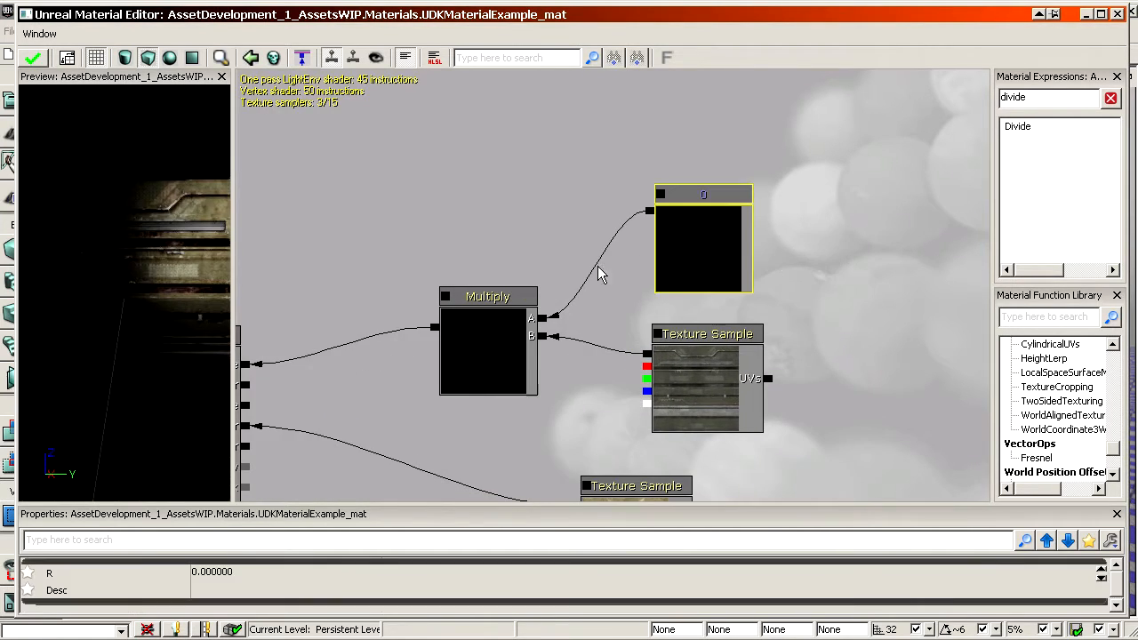
left_click_drag(94, 342, 149, 287)
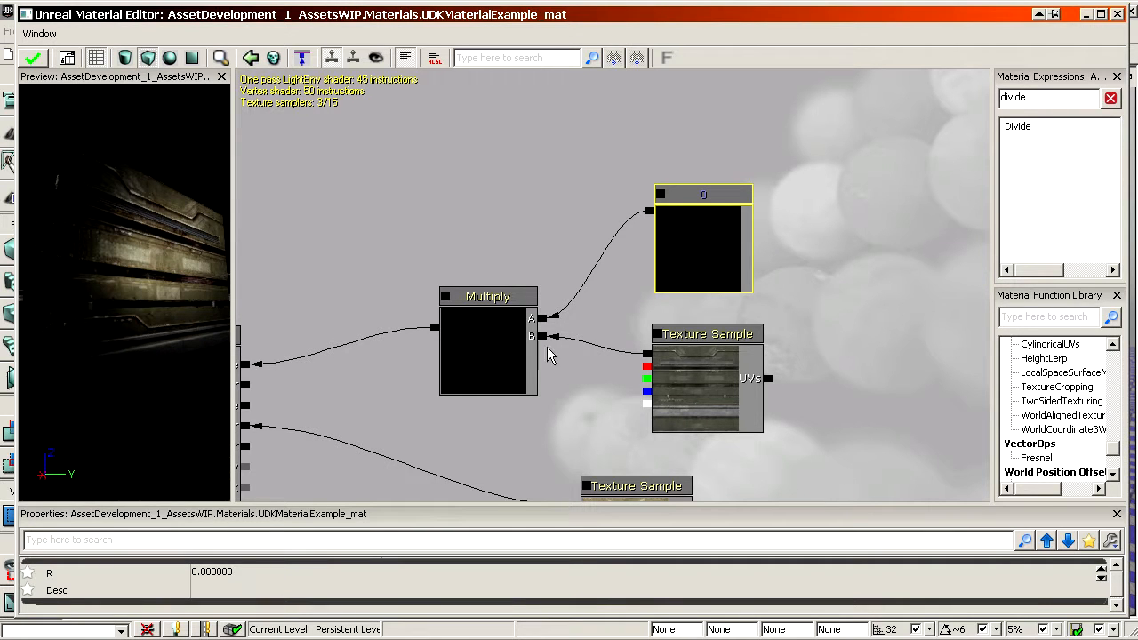
left_click(258, 569)
type("4")
key("Return")
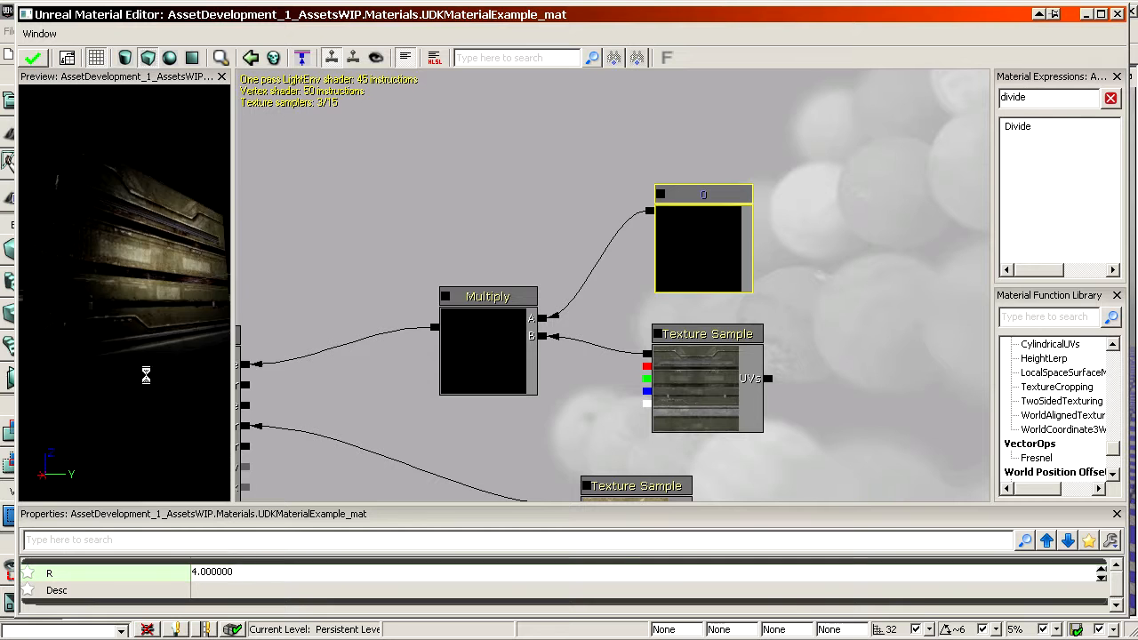
left_click_drag(113, 313, 165, 307)
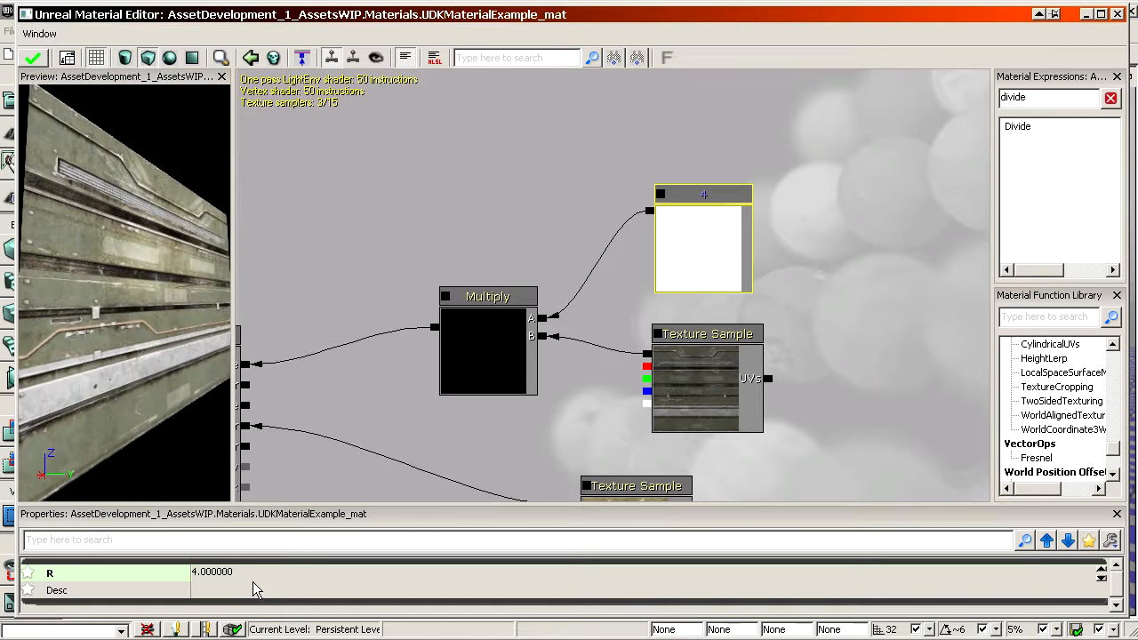
Step: Try R values of 2, 1 and 4 on the constant multiplying the diffuse texture to compare the preview's brightness
left_click(234, 576)
type("2")
key("Return")
left_click(260, 567)
type("1")
key("Return")
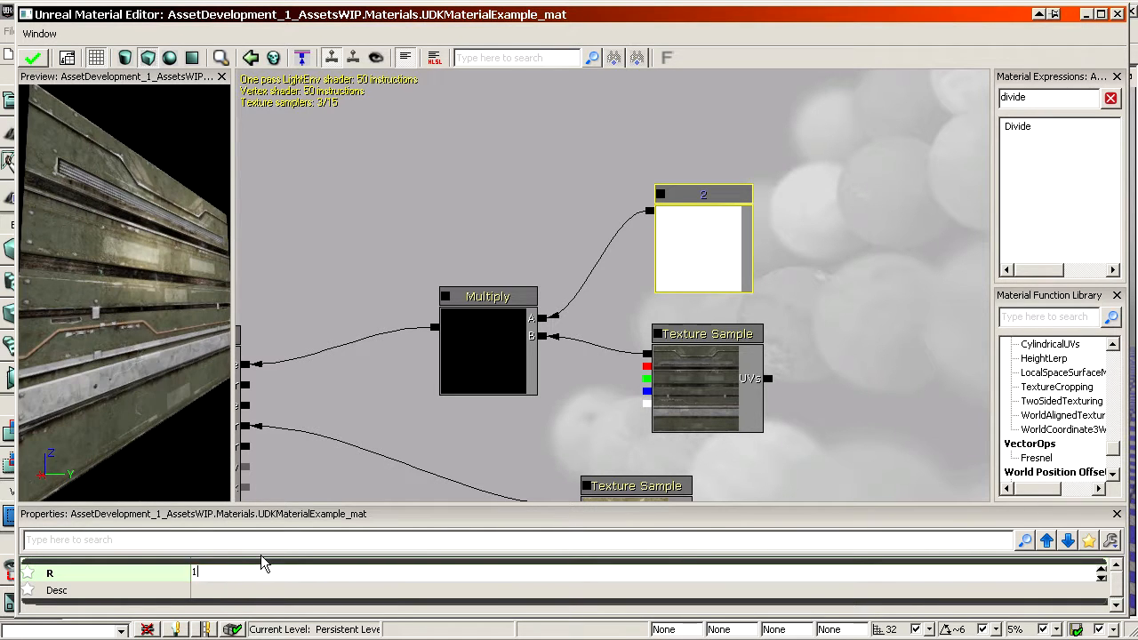
left_click(262, 569)
type("4")
key("Return")
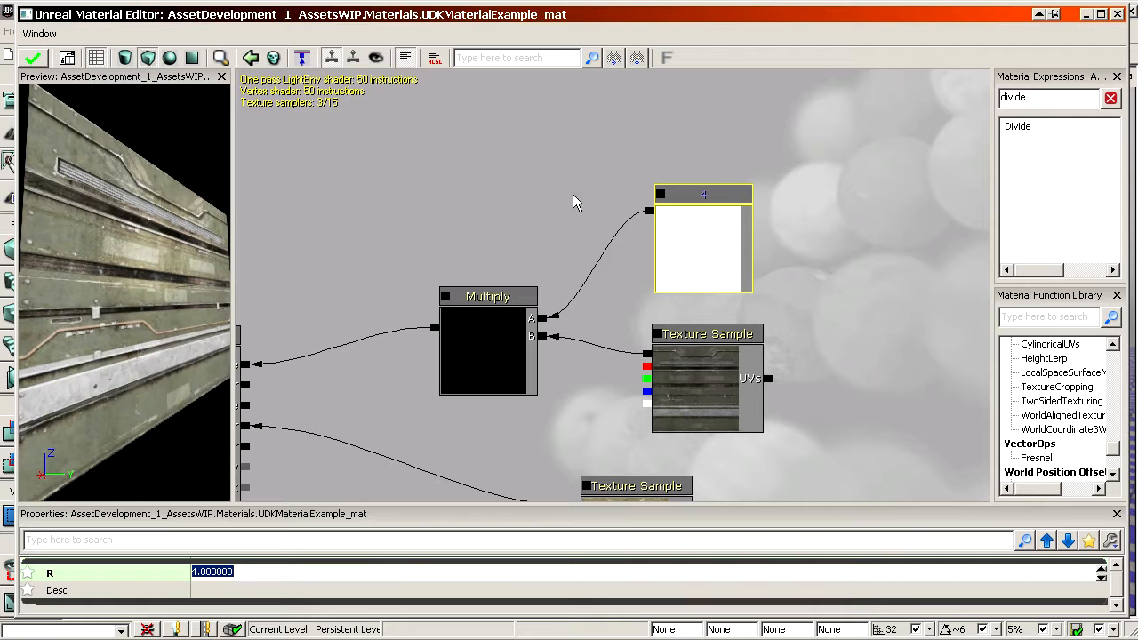
Step: Examine the brightened preview mesh from several angles and distances, and select the diffuse Texture Sample
left_click_drag(573, 194, 624, 105)
scroll(587, 107, "down", 2)
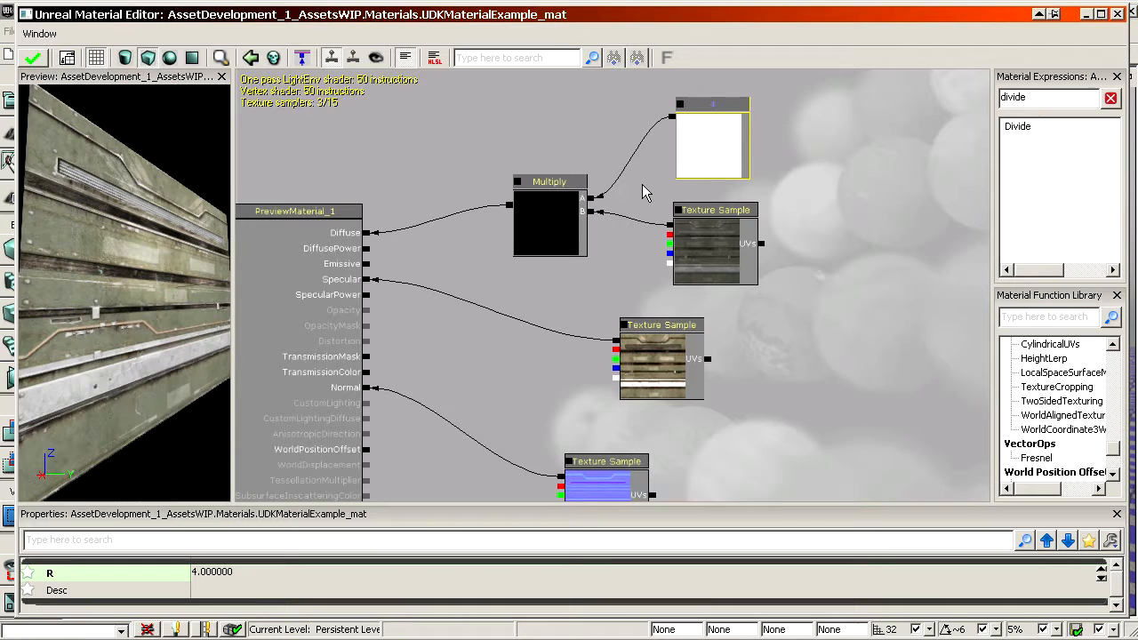
left_click_drag(120, 348, 148, 345)
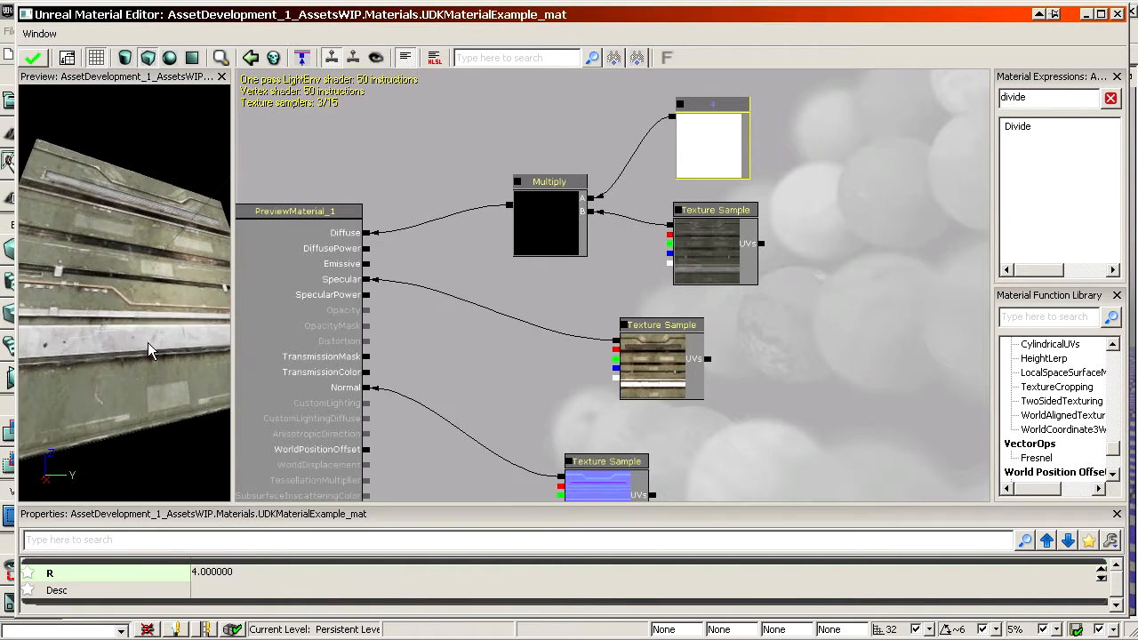
right_click_drag(149, 345, 148, 391)
left_click_drag(148, 345, 93, 338)
right_click_drag(136, 338, 136, 293)
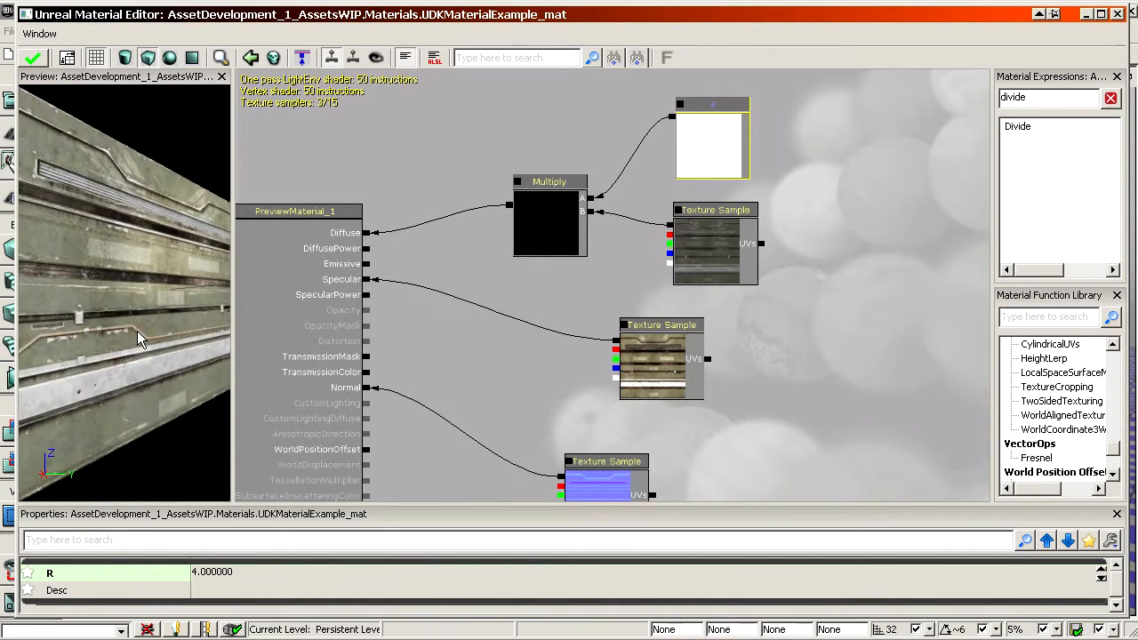
mouse_move(136, 334)
left_mouse_down()
mouse_move(156, 333)
mouse_move(137, 332)
left_mouse_up()
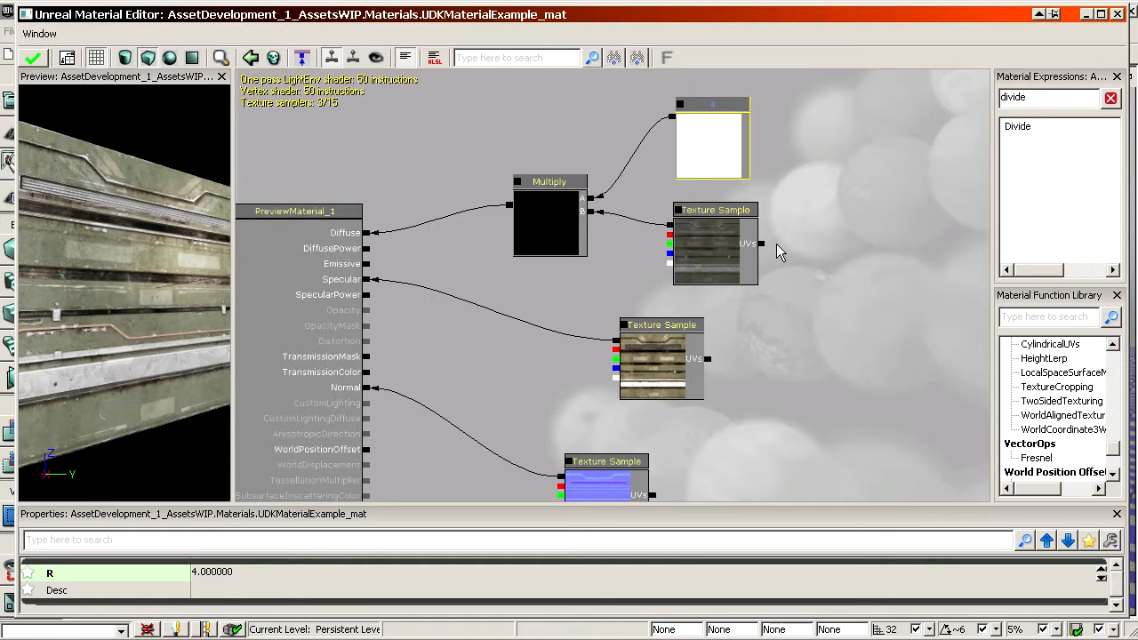
left_click(736, 262)
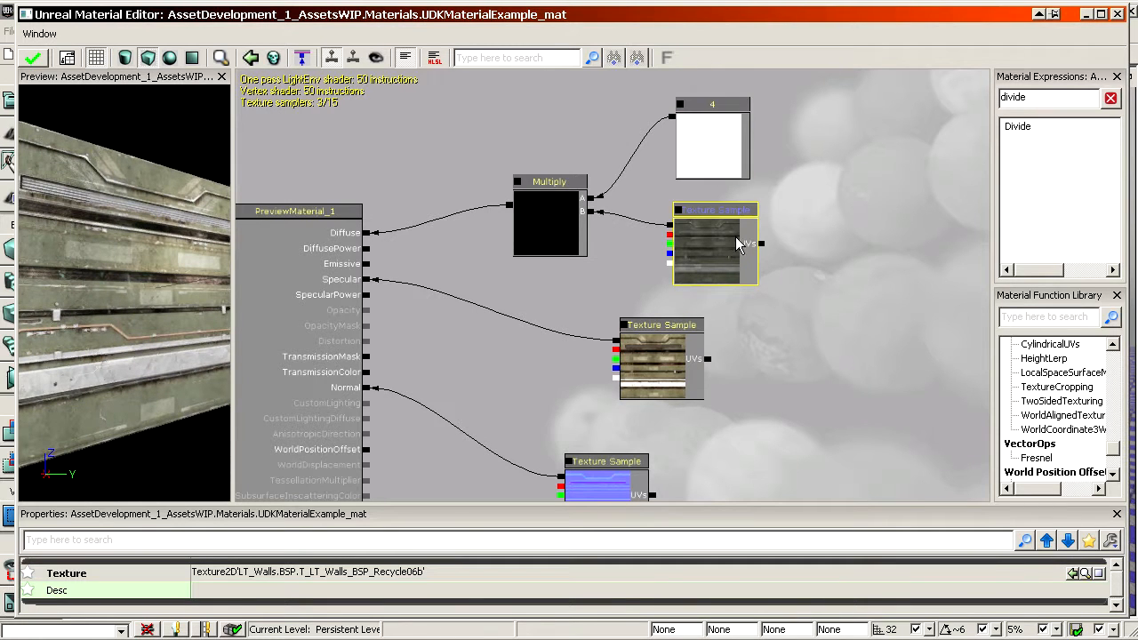
Step: Compare R values of 2 and 4 on the constant feeding the diffuse Multiply node
left_click(709, 152)
left_click(216, 574)
type("2")
key("Return")
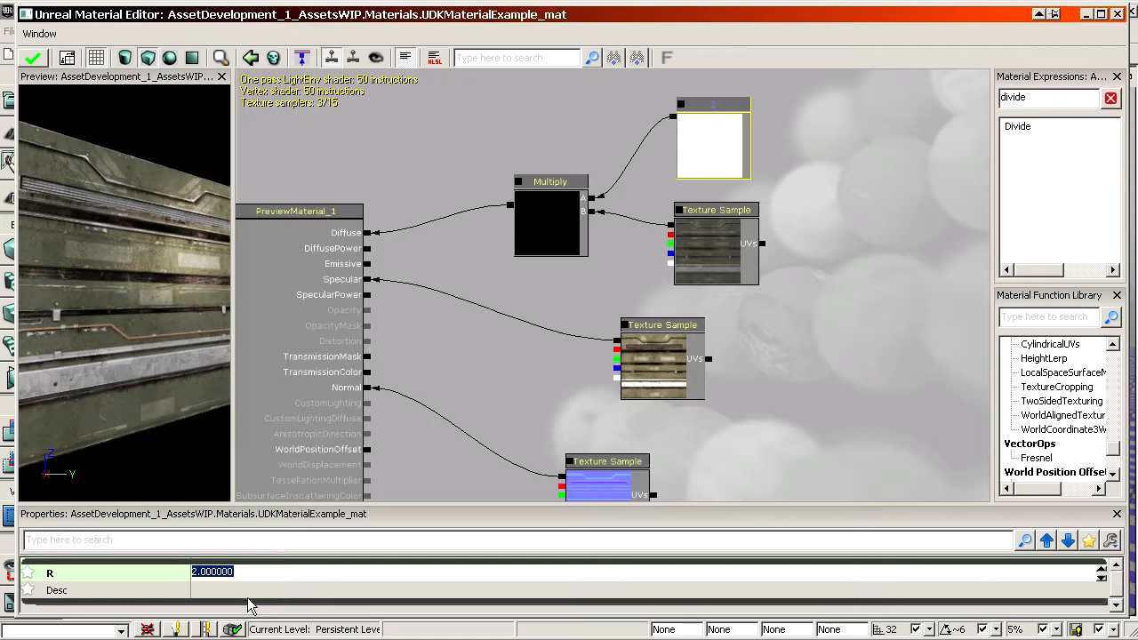
type("4")
key("Return")
Step: Set the R value of the constant multiplying the diffuse texture to 1
scroll(612, 249, "up", 1)
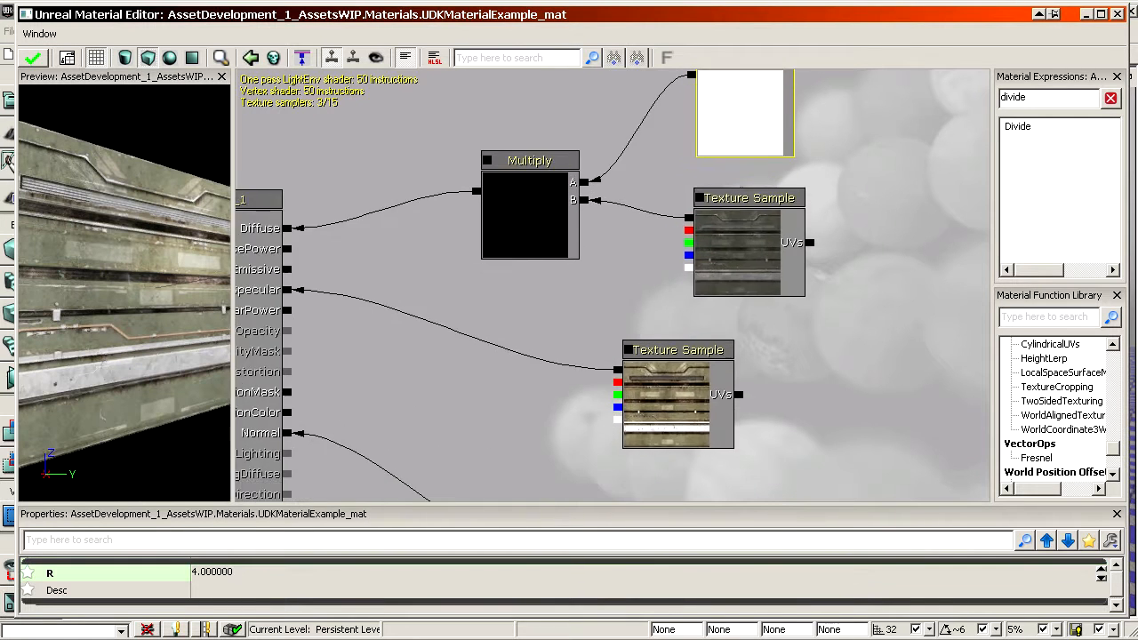
left_click_drag(582, 272, 566, 325)
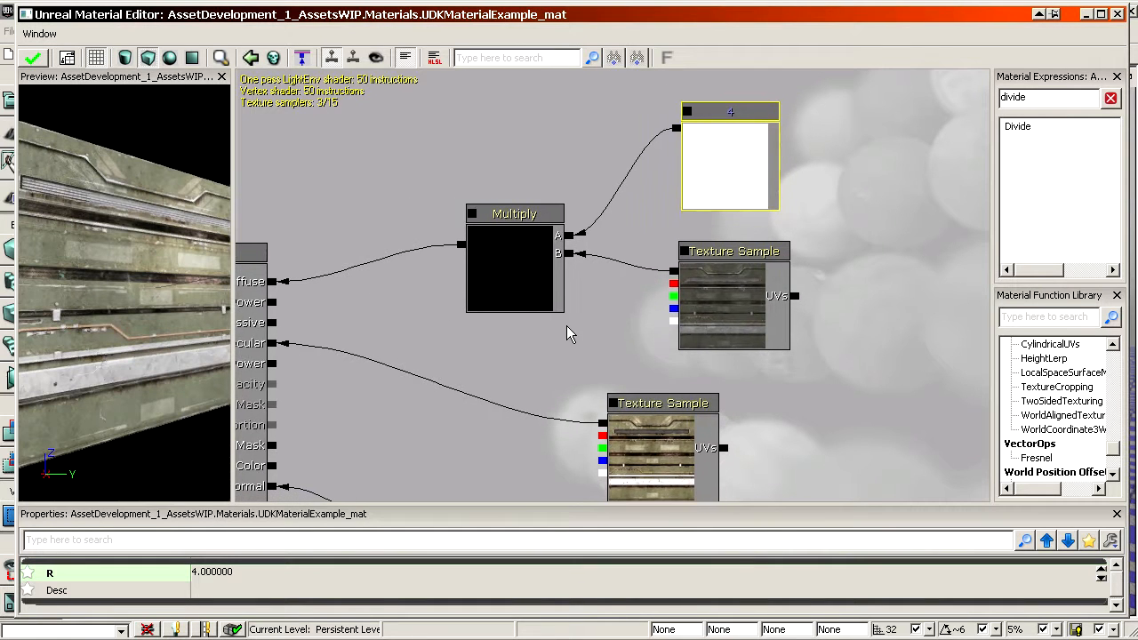
left_click(249, 571)
type("1")
key("Return")
Step: Move the specular Texture Sample farther away from the material node
left_click_drag(522, 401, 556, 259)
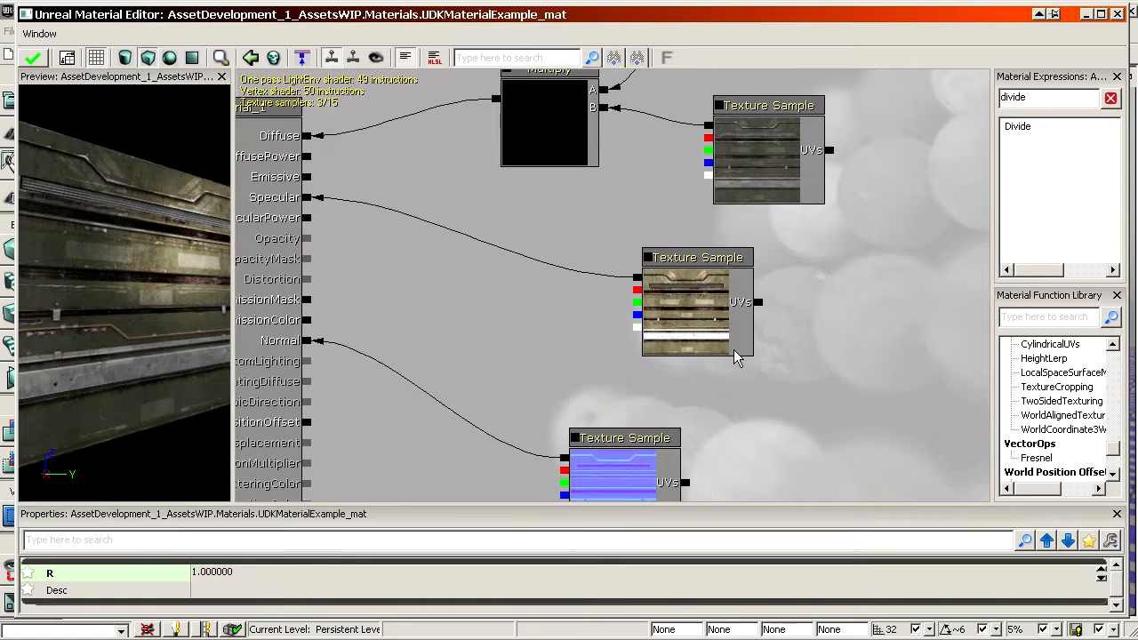
left_click(730, 342)
left_click_drag(705, 292, 829, 342, "ctrl")
Step: Move the diffuse Multiply node, its constant and the diffuse Texture Sample together up and away from the specular branch
left_click_drag(570, 313, 533, 473)
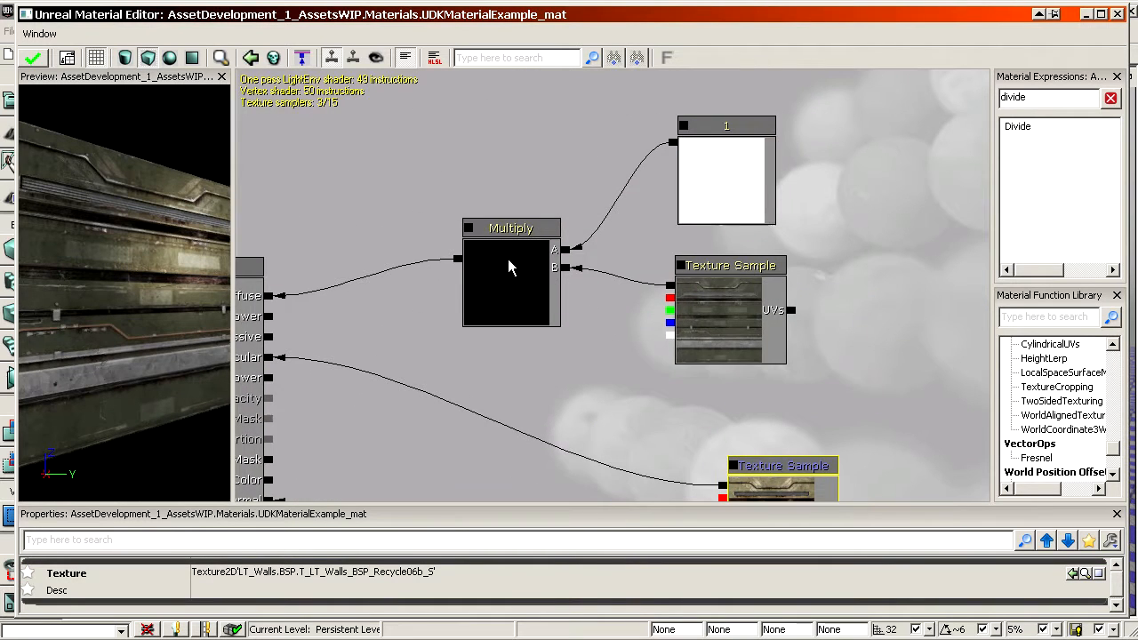
left_click(509, 263)
left_click(722, 176, "ctrl")
left_click(724, 335, "ctrl")
left_click_drag(724, 334, 885, 202, "ctrl")
Step: Reposition the specular Texture Sample so there is room for nodes between it and the material's Specular input
left_click_drag(729, 311, 743, 101)
left_click(794, 334)
left_click_drag(795, 334, 772, 322, "ctrl")
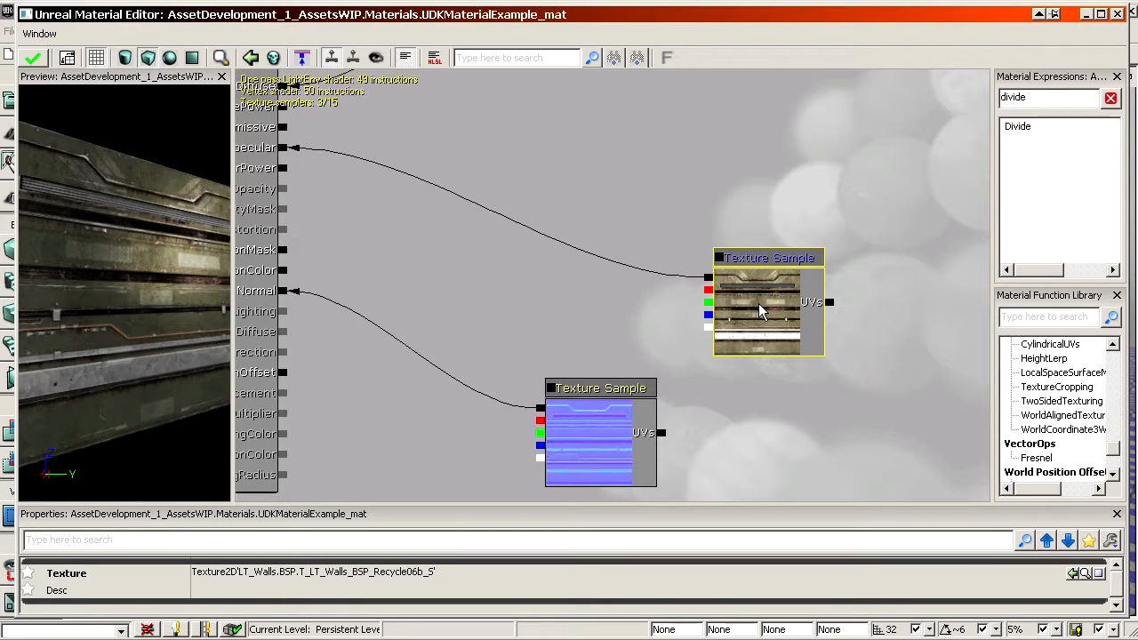
left_click_drag(760, 307, 672, 258, "ctrl")
left_click_drag(441, 214, 497, 244)
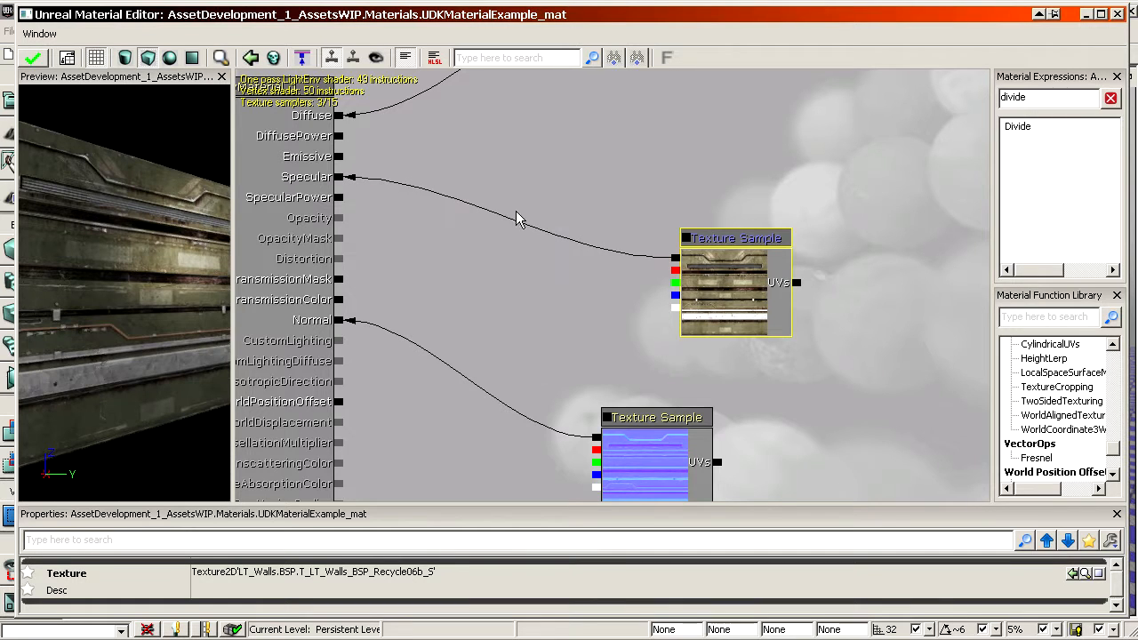
left_click_drag(727, 292, 775, 293, "ctrl")
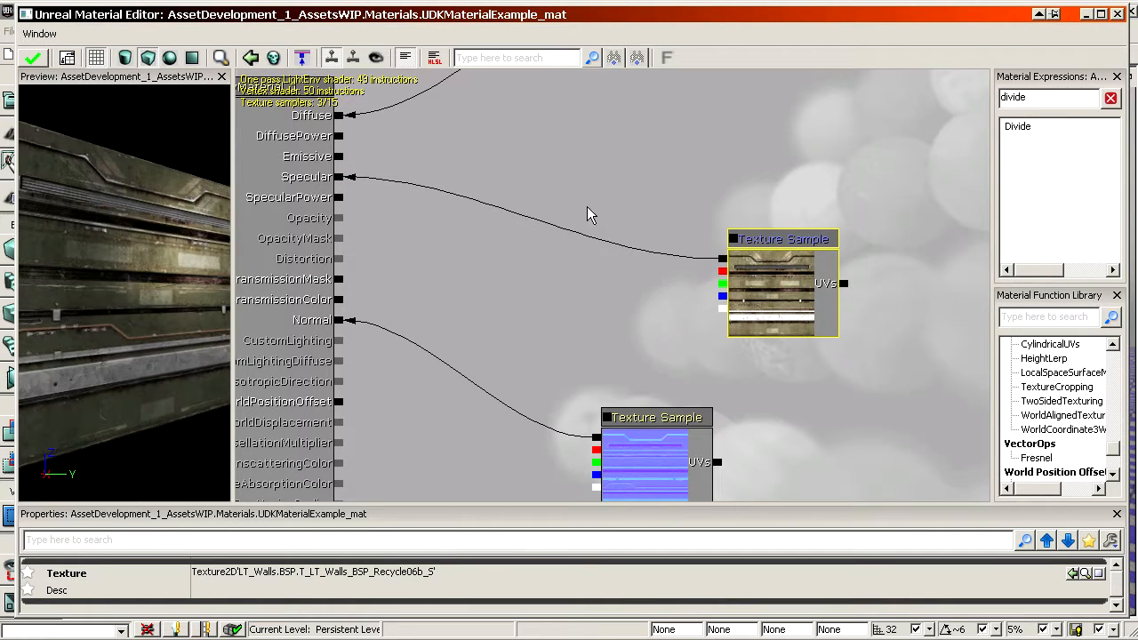
Step: Add a Multiply node fed by a new constant in A and the specular Texture Sample in B, and route it into Specular
left_click(516, 188)
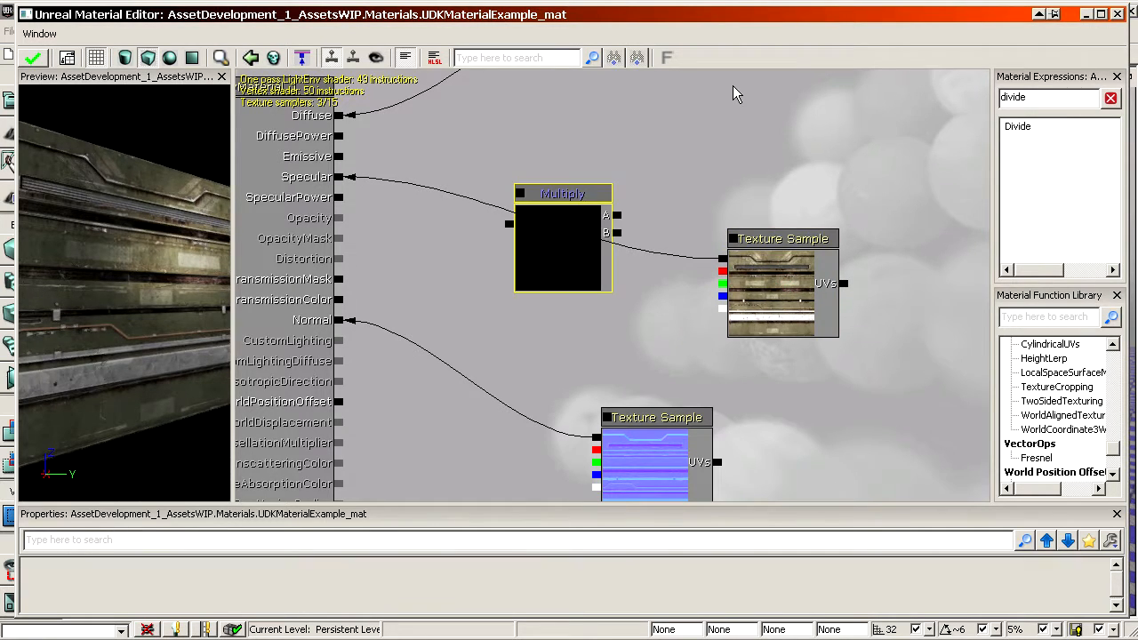
left_click(732, 87)
left_click_drag(727, 112, 722, 258)
left_click_drag(510, 223, 347, 183)
Step: Try R values of 1 and 10 on the constant multiplying the specular texture, and inspect the preview mesh's highlights
left_click(833, 166)
left_click(391, 569)
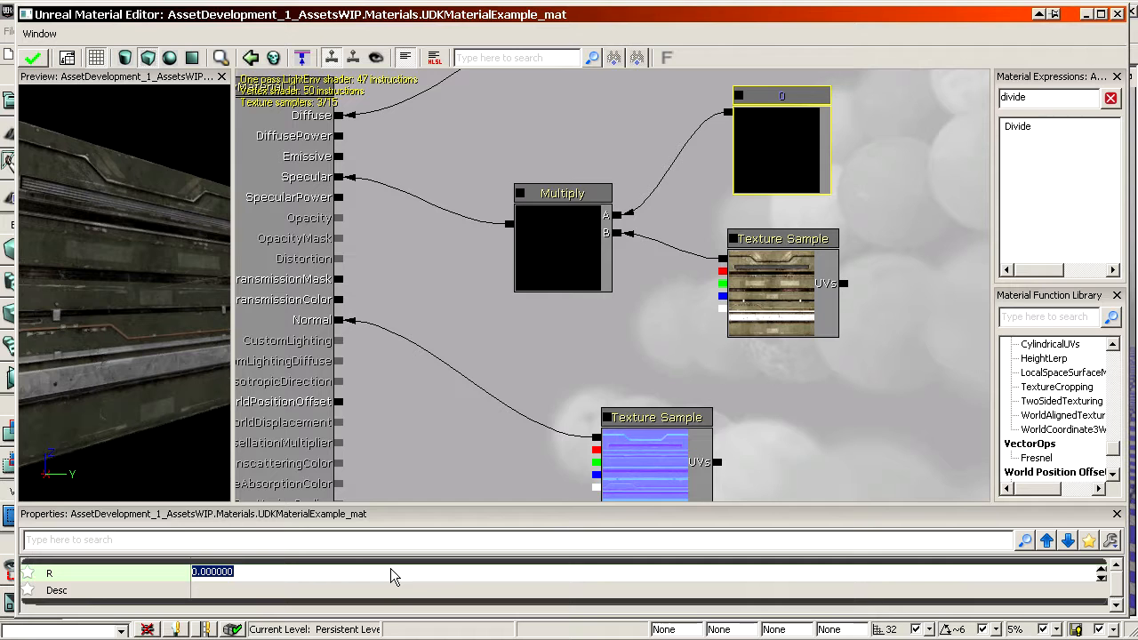
type("1")
key("Return")
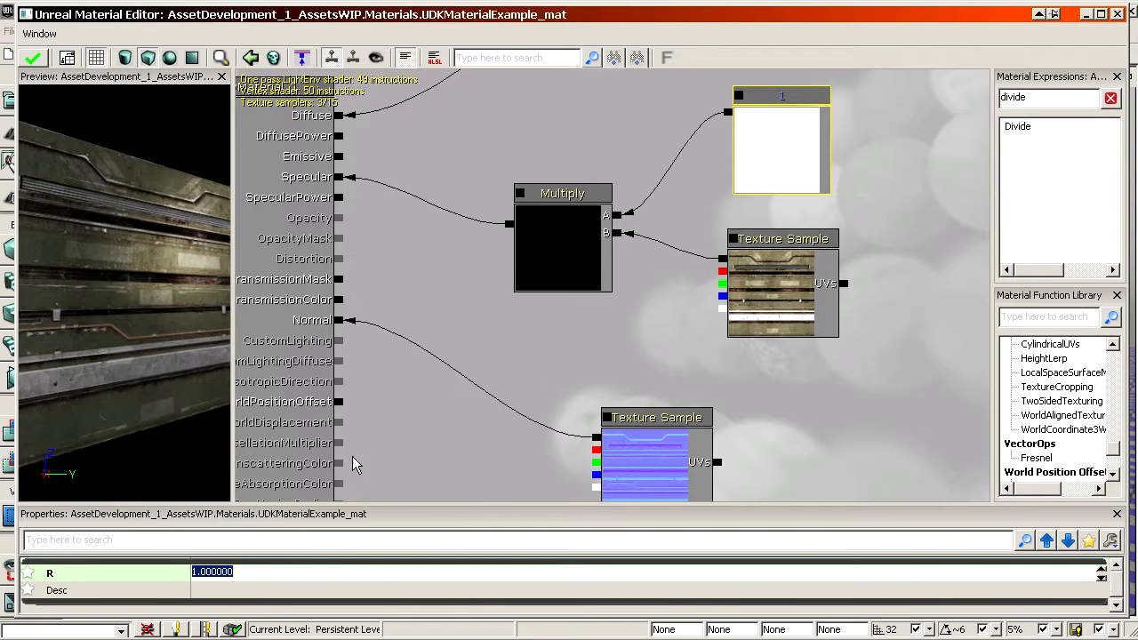
type("10")
key("Return")
left_click_drag(120, 350, 151, 350)
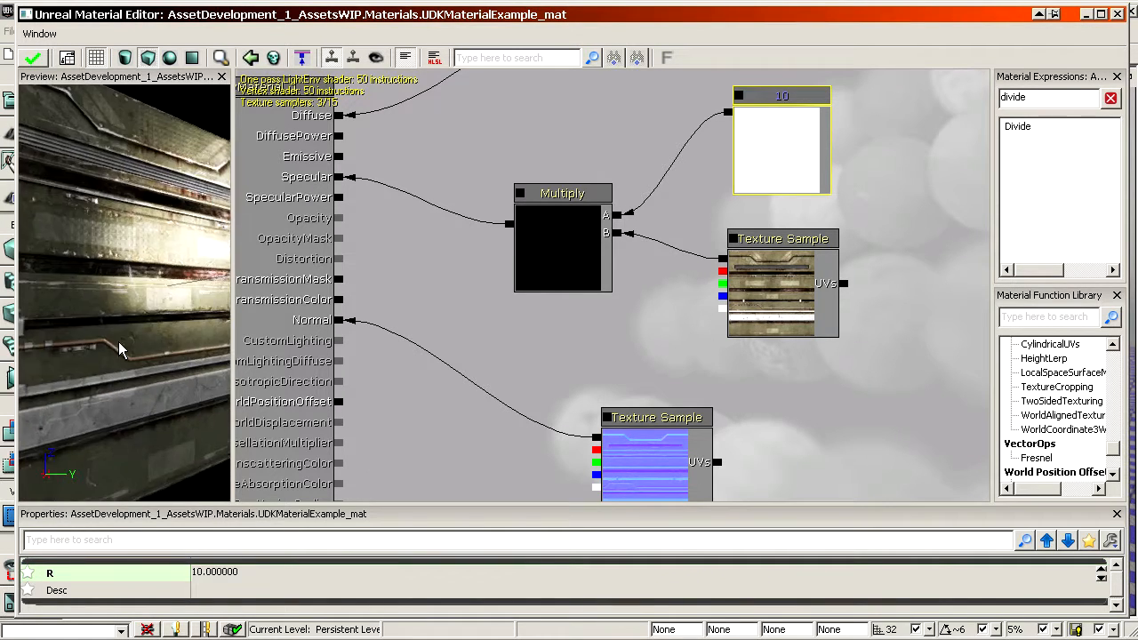
right_click_drag(120, 349, 120, 382)
left_click_drag(120, 349, 153, 353)
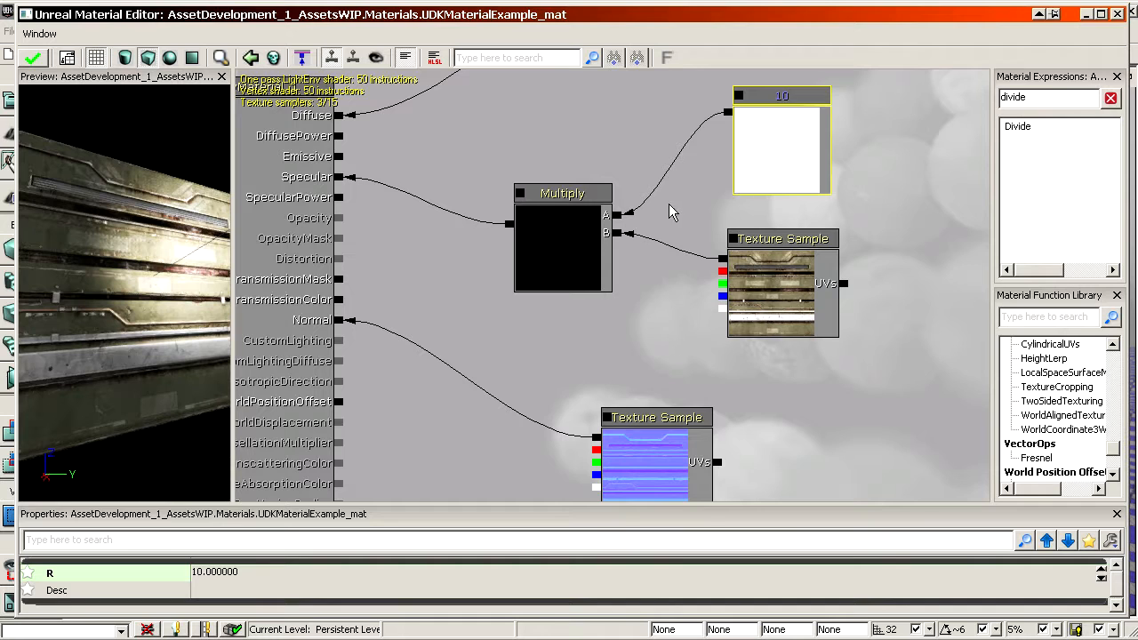
Step: Select the specular Texture Sample and compare its bright areas with the preview mesh from another angle
left_click(697, 257)
left_click(741, 264)
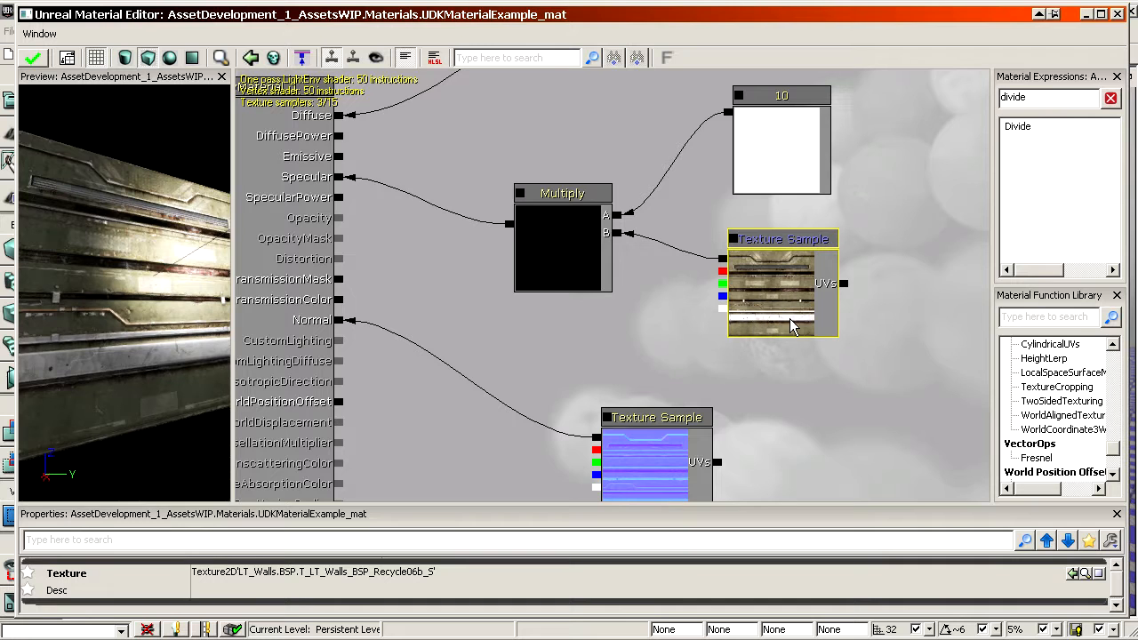
left_click_drag(178, 337, 206, 342)
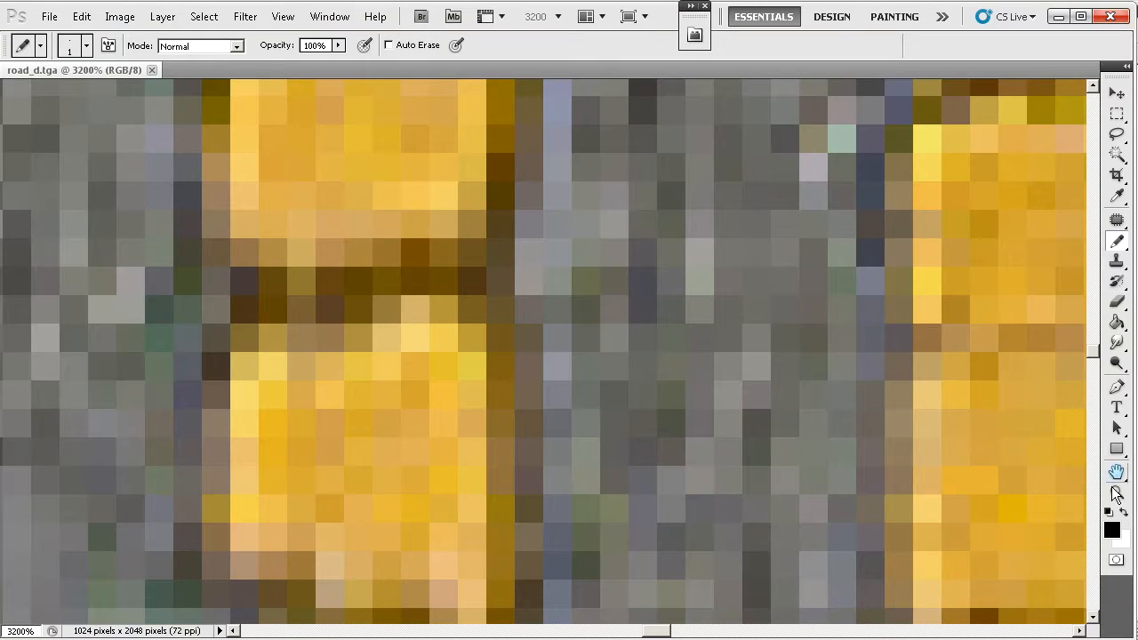
Step: Switch to Photoshop with road_d.tga and set the foreground color to pure white (ffffff) for painting
left_click(1113, 532)
mouse_move(588, 277)
left_mouse_down()
mouse_move(564, 242)
mouse_move(498, 246)
mouse_move(459, 143)
mouse_move(472, 258)
mouse_move(448, 119)
left_mouse_up()
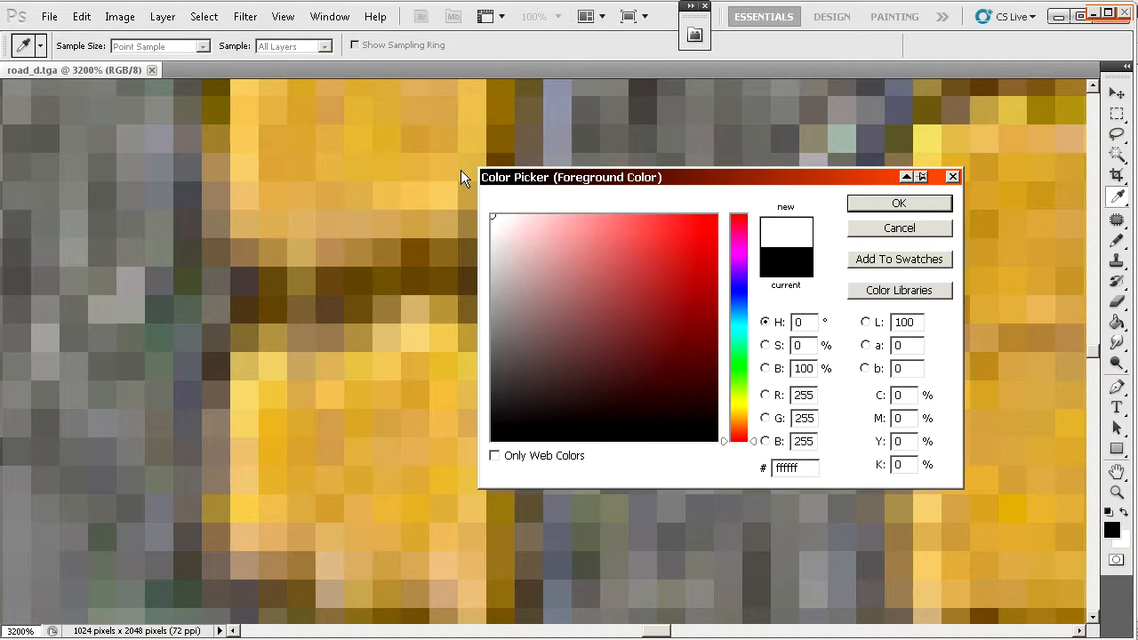
key("Return")
key("b")
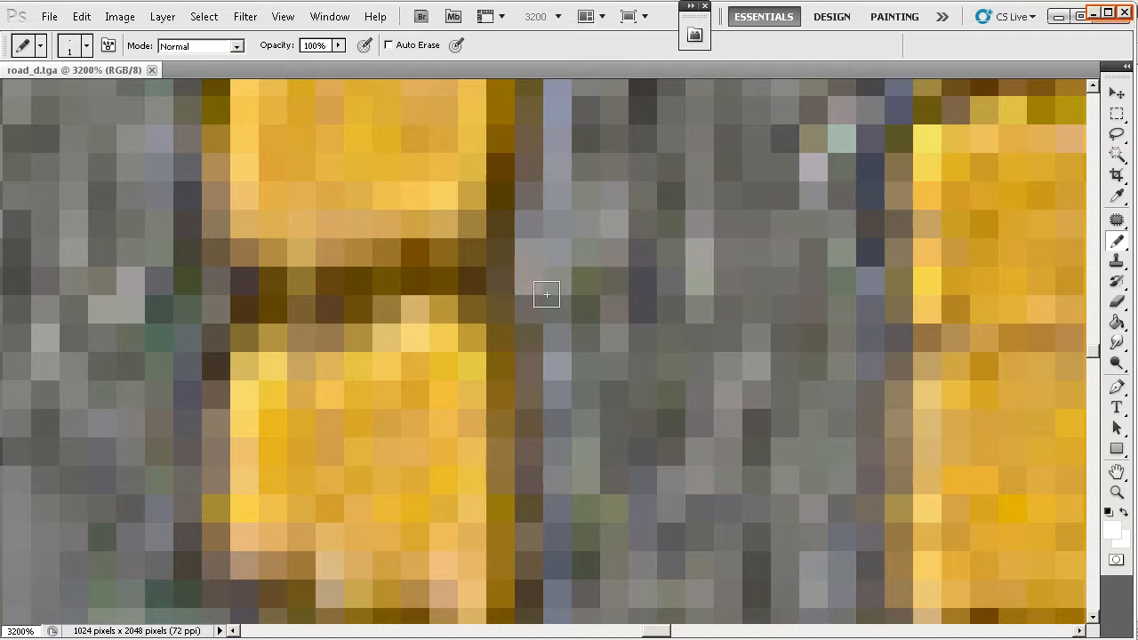
mouse_move(502, 257)
left_mouse_down()
mouse_move(572, 199)
mouse_move(363, 389)
mouse_move(770, 306)
mouse_move(631, 383)
mouse_move(556, 294)
mouse_move(540, 294)
left_mouse_up()
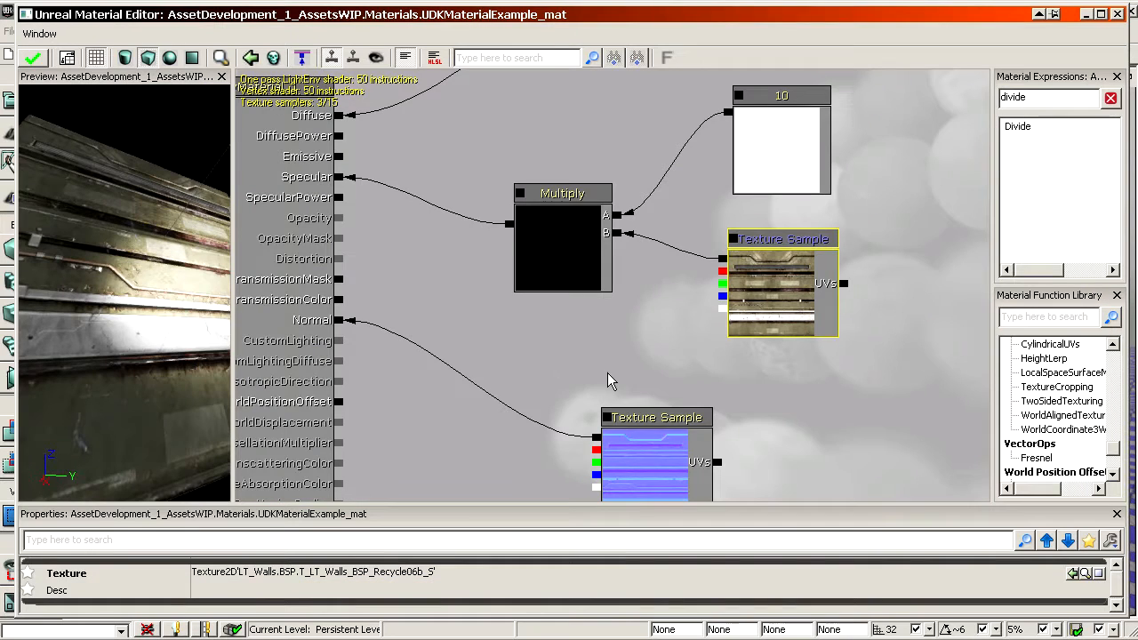
Step: In the Material Editor, connect the specular Texture Sample directly to Specular, bypassing the Multiply node
left_click_drag(612, 349, 597, 351)
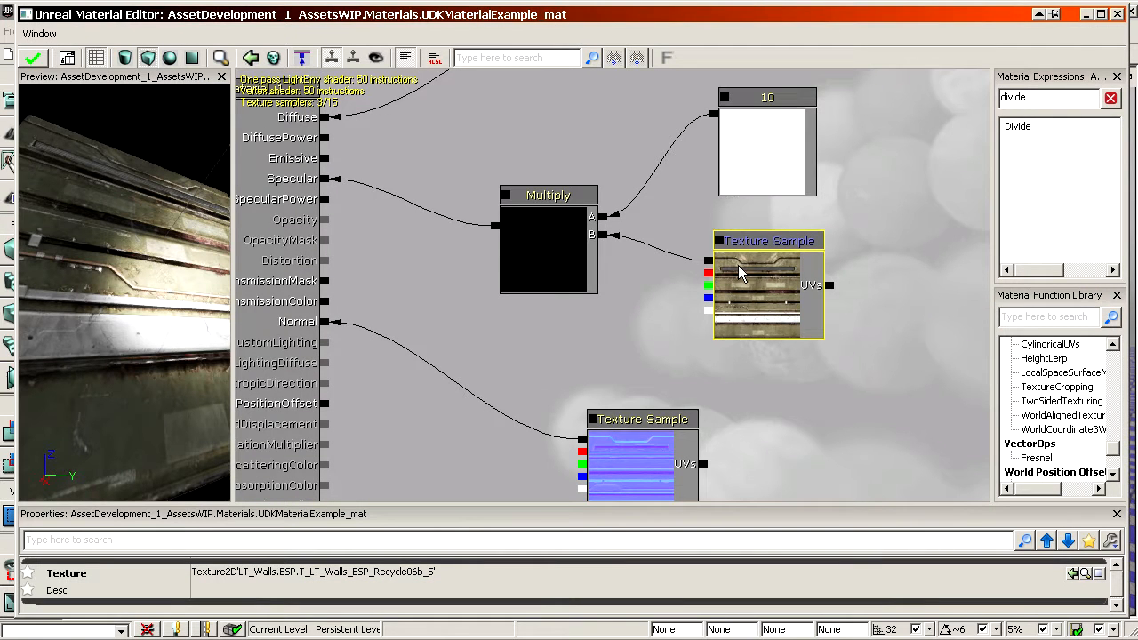
left_click_drag(709, 260, 326, 179)
left_click_drag(421, 176, 424, 213)
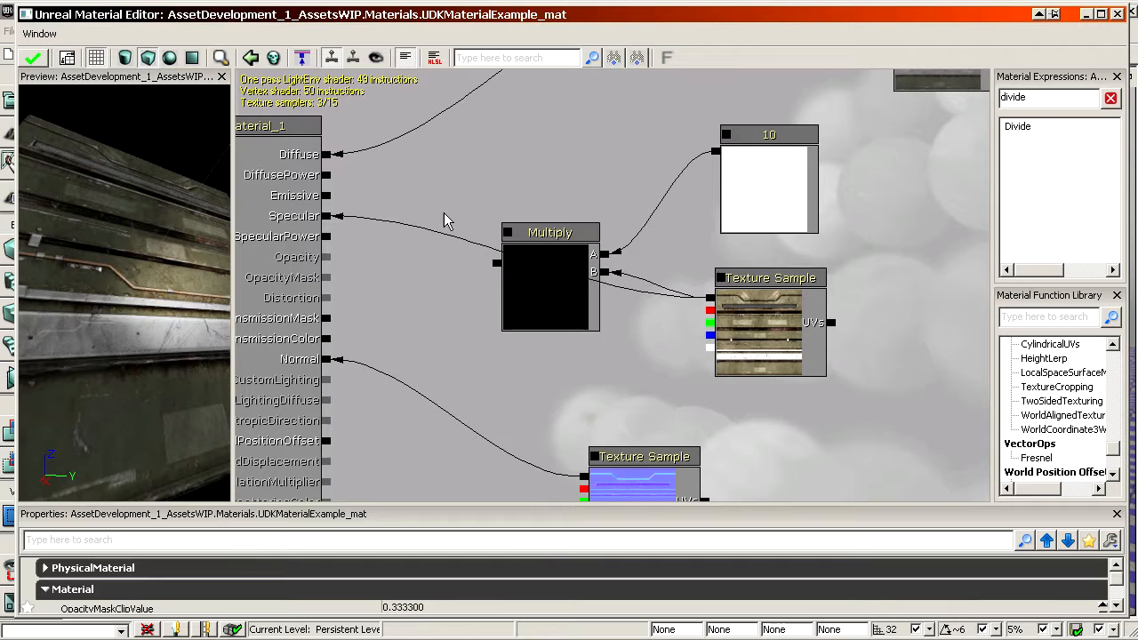
left_click(780, 195)
left_click(503, 256)
left_click(762, 214)
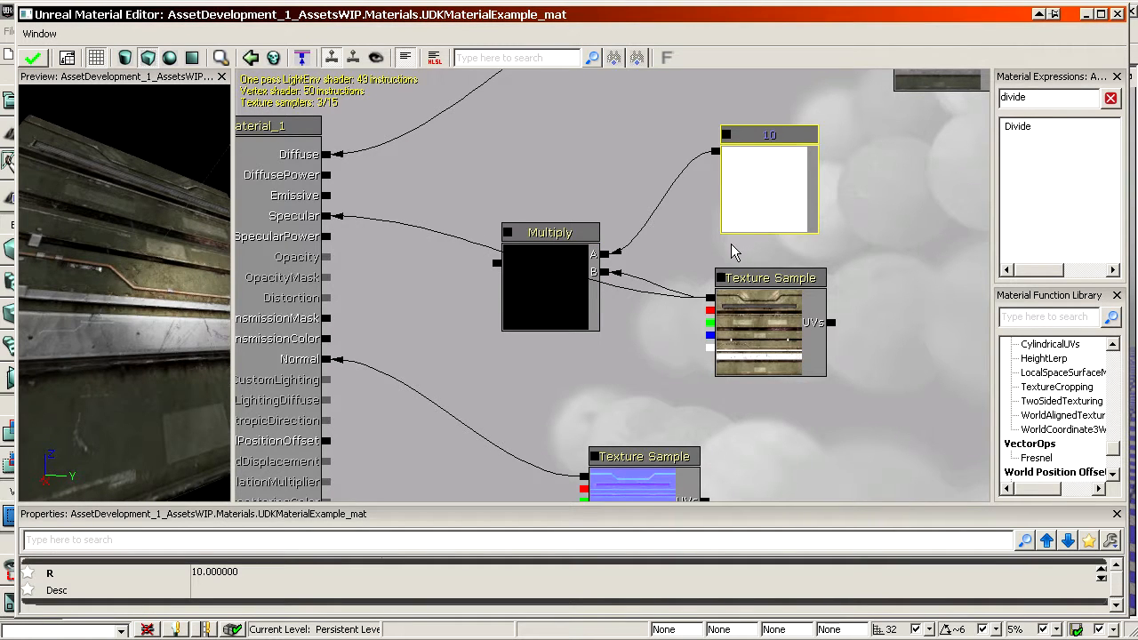
Step: Reconnect the specular Multiply node's output to Specular and inspect the preview mesh
left_click_drag(496, 263, 327, 216)
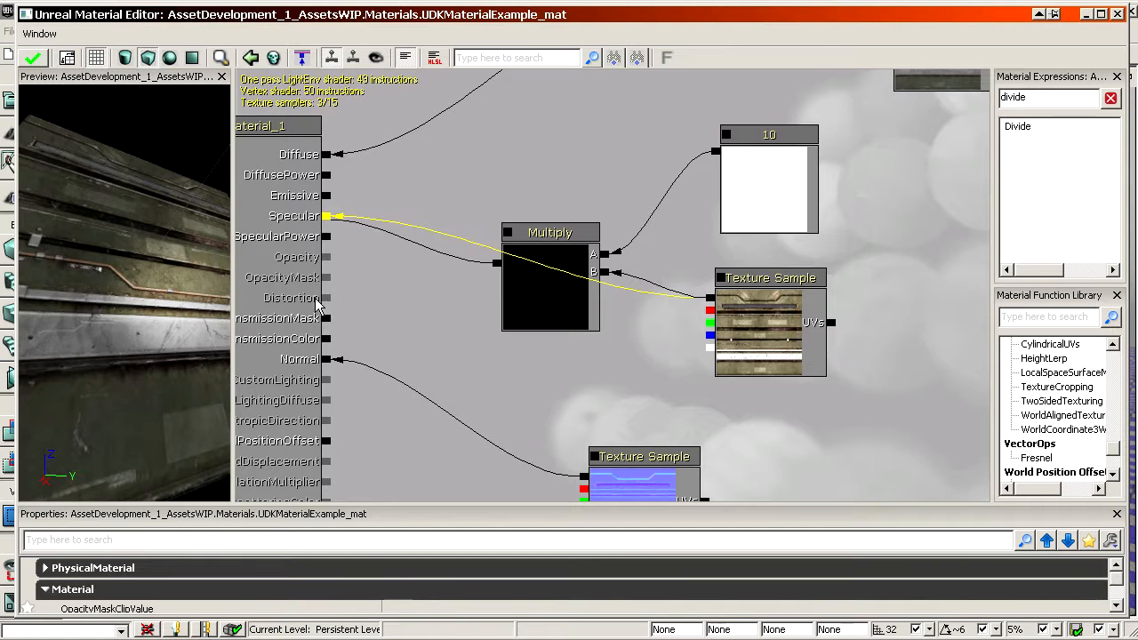
left_click_drag(133, 284, 153, 333)
Step: Try an R value of 2 on the specular branch's constant and check the highlights on the preview mesh
left_click_drag(557, 374, 528, 399)
left_click(711, 225)
left_click(271, 570)
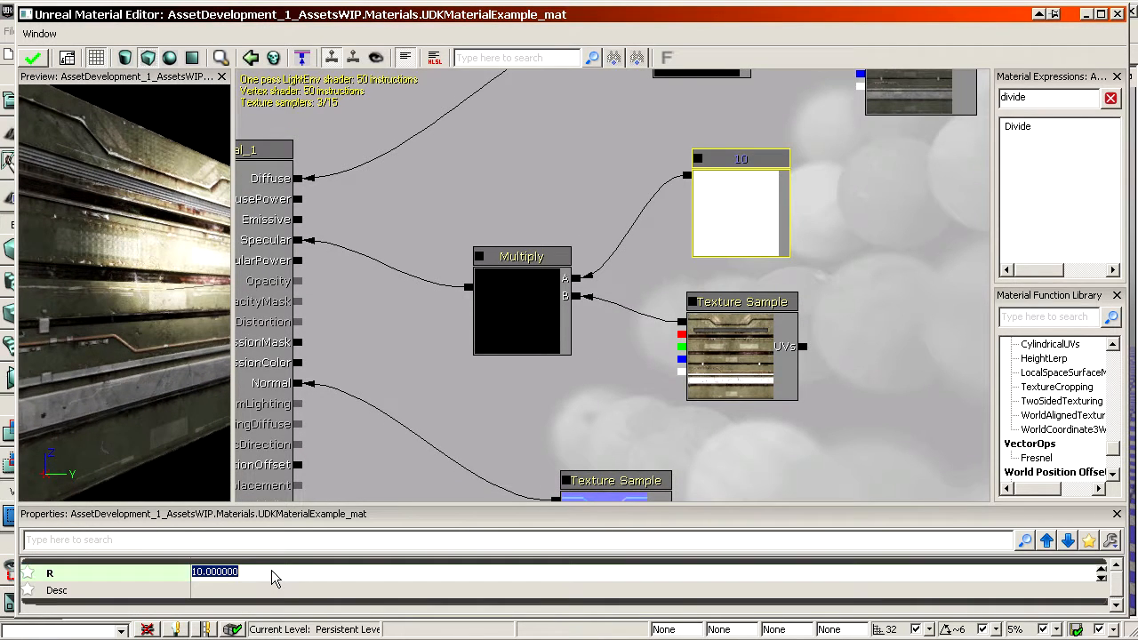
type("2")
key("Return")
left_click_drag(120, 346, 151, 369)
Step: Set the R value of the constant multiplying the specular texture to 3
left_click(255, 573)
type("3")
key("Return")
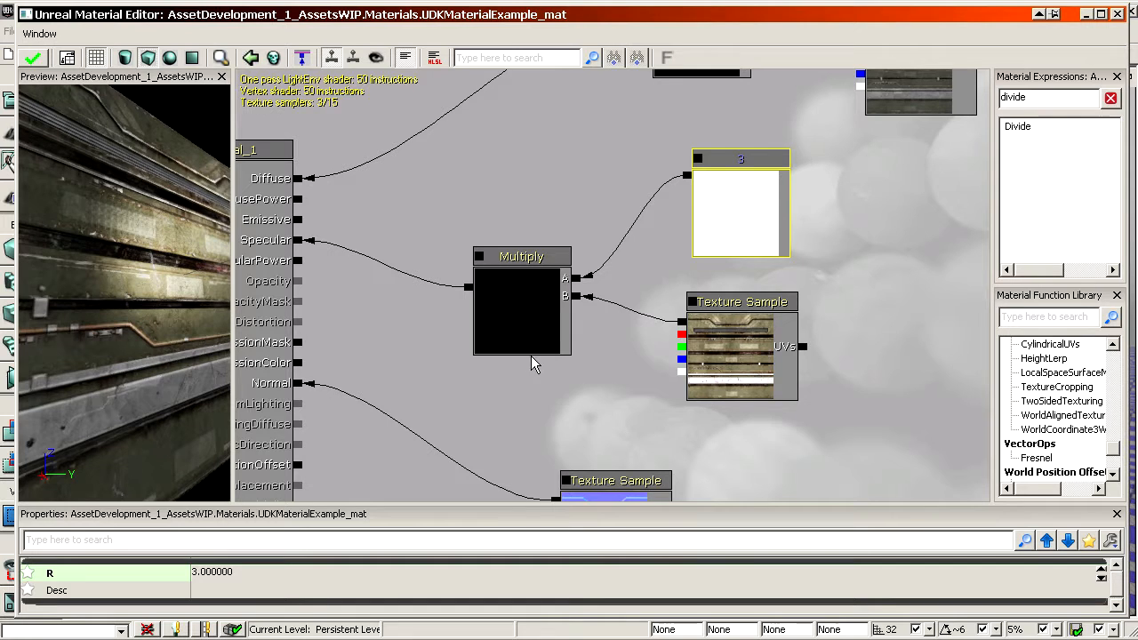
Step: Move the specular Multiply node, its constant and Texture Sample together farther from the material node
left_click(725, 364, "ctrl")
left_click(550, 296, "ctrl")
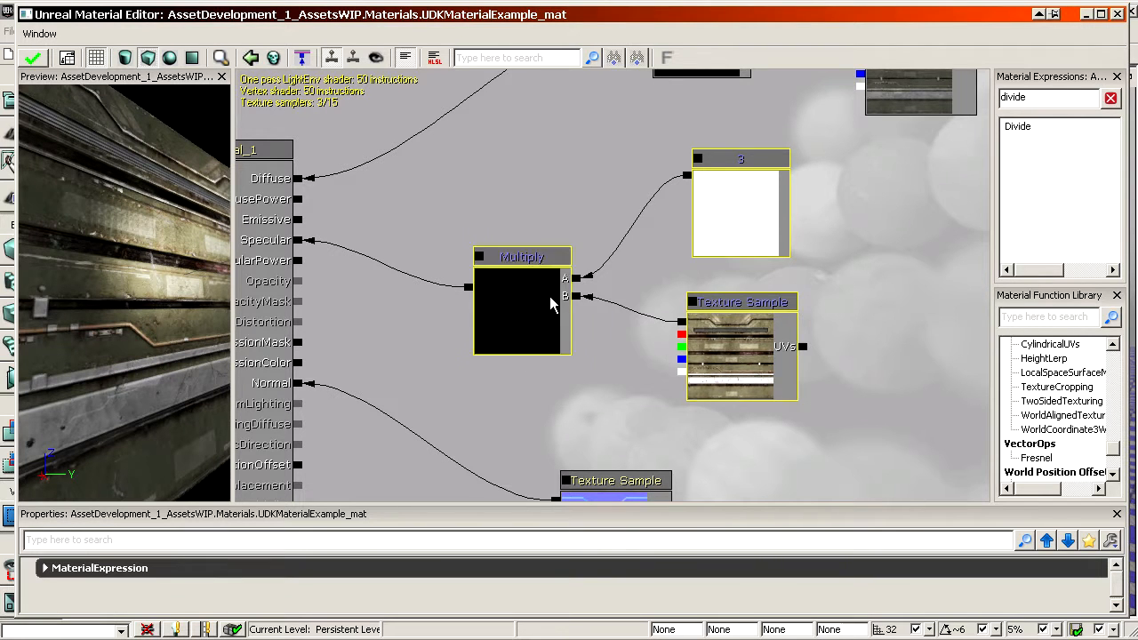
left_click_drag(550, 296, 724, 293, "ctrl")
Step: Move the normal map Texture Sample down and closer to the material node, clear of the specular branch
left_click_drag(546, 442, 628, 383)
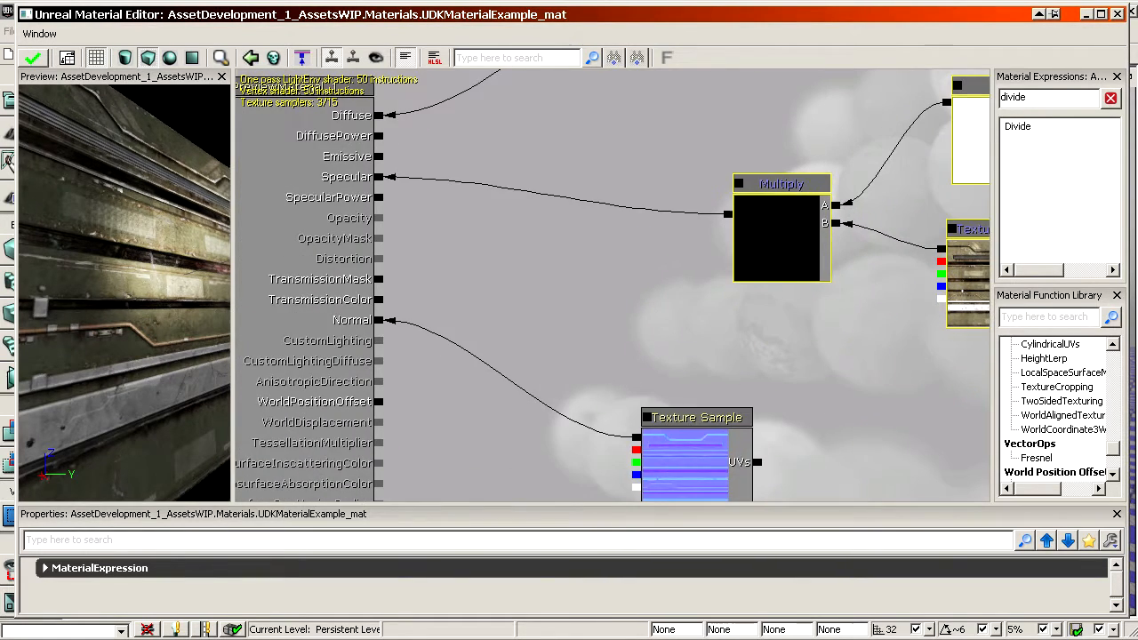
left_click(717, 418)
left_click_drag(717, 418, 488, 500, "ctrl")
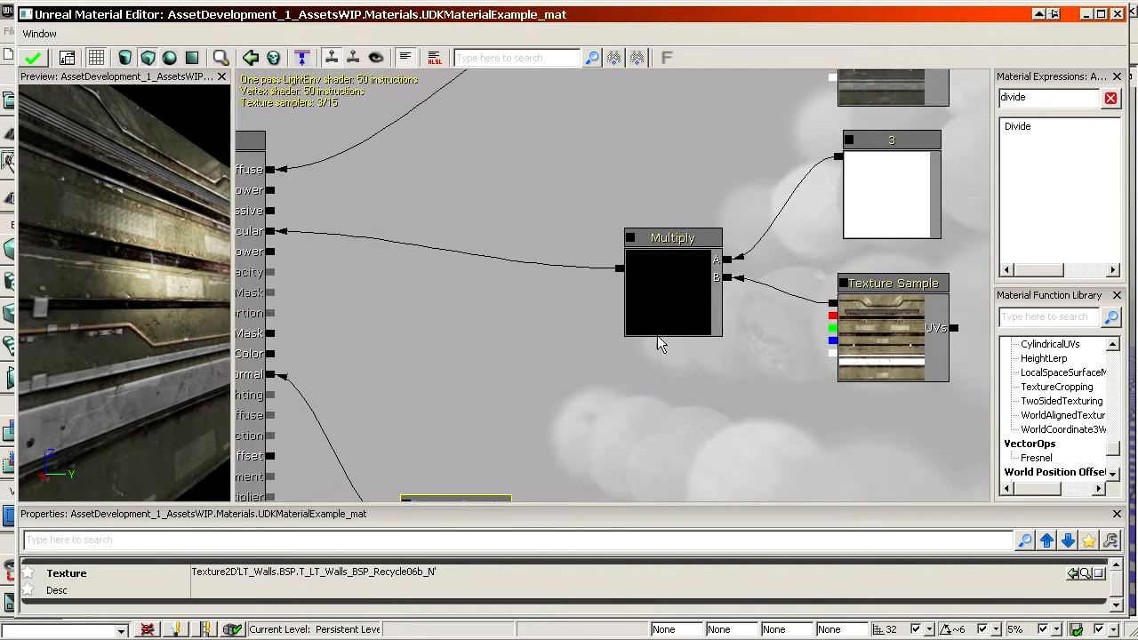
left_click_drag(541, 350, 565, 346)
left_click_drag(363, 296, 407, 296)
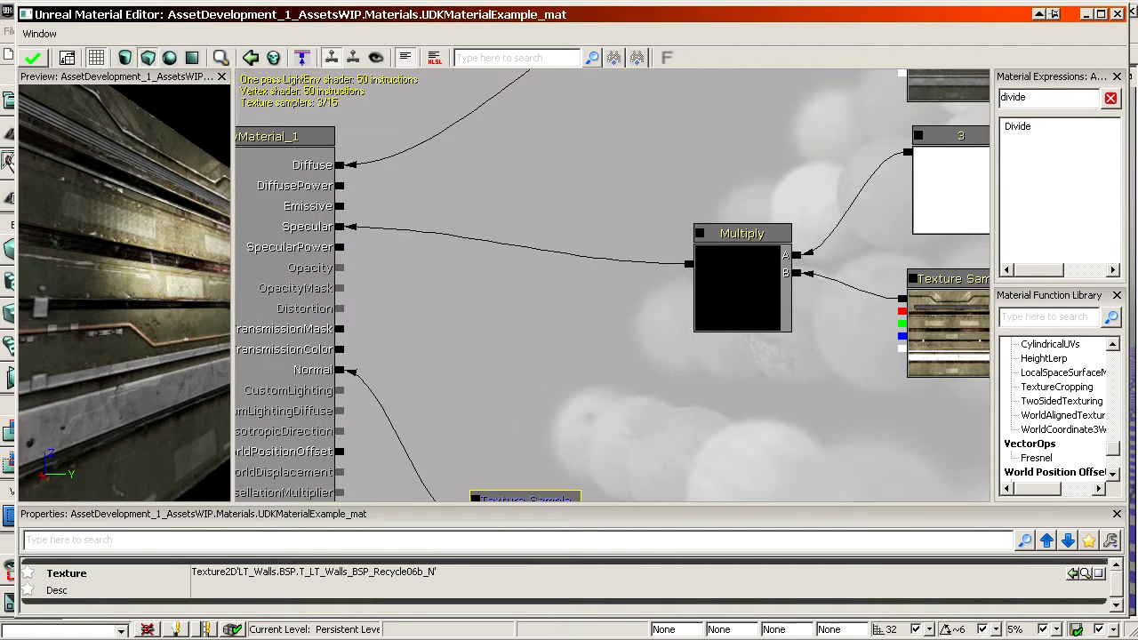
Step: Add a Constant node beside the material node and connect it to the SpecularPower input
key("1")
left_click(486, 276)
left_click_drag(341, 248, 481, 302)
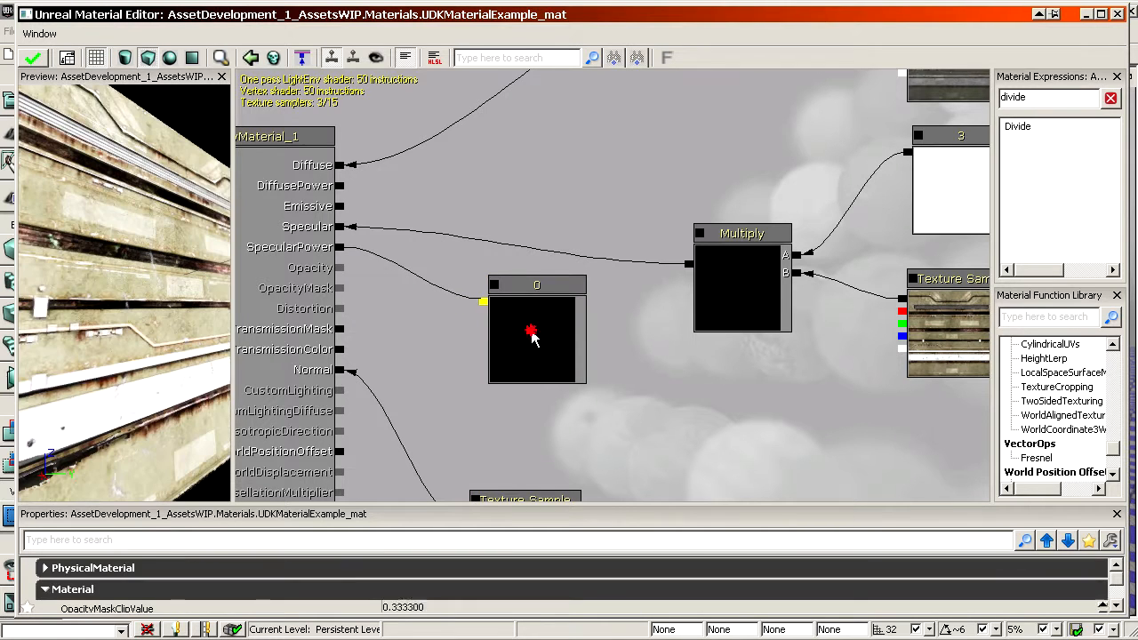
Step: Try an R value of 2 on the SpecularPower constant and check the shine on the preview mesh
left_click(530, 332)
left_click(257, 574)
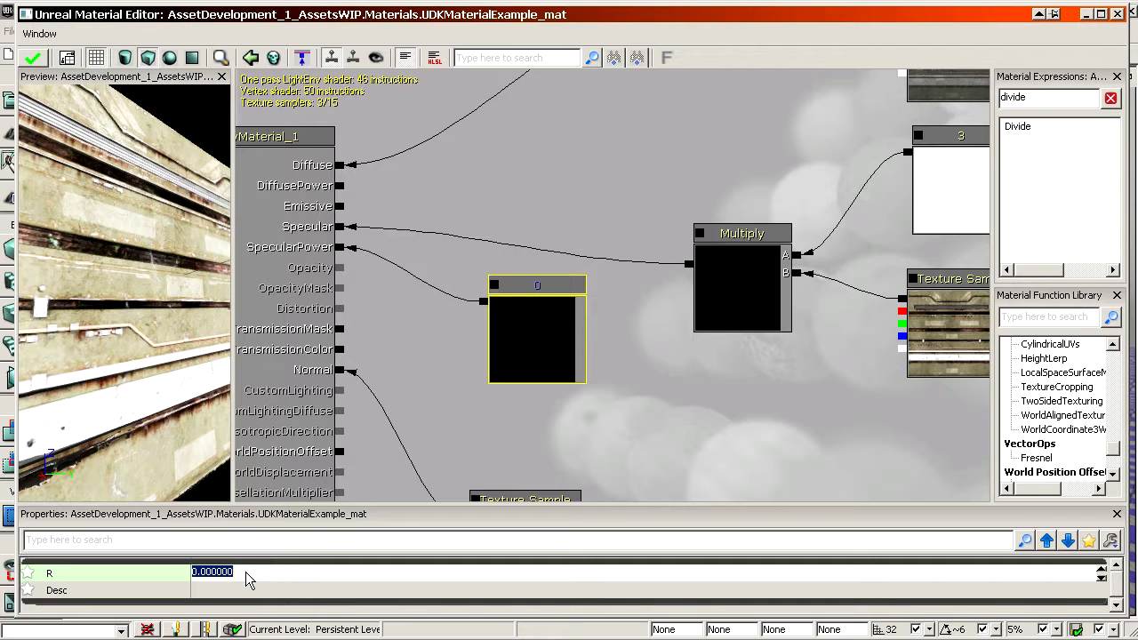
type("2")
key("Return")
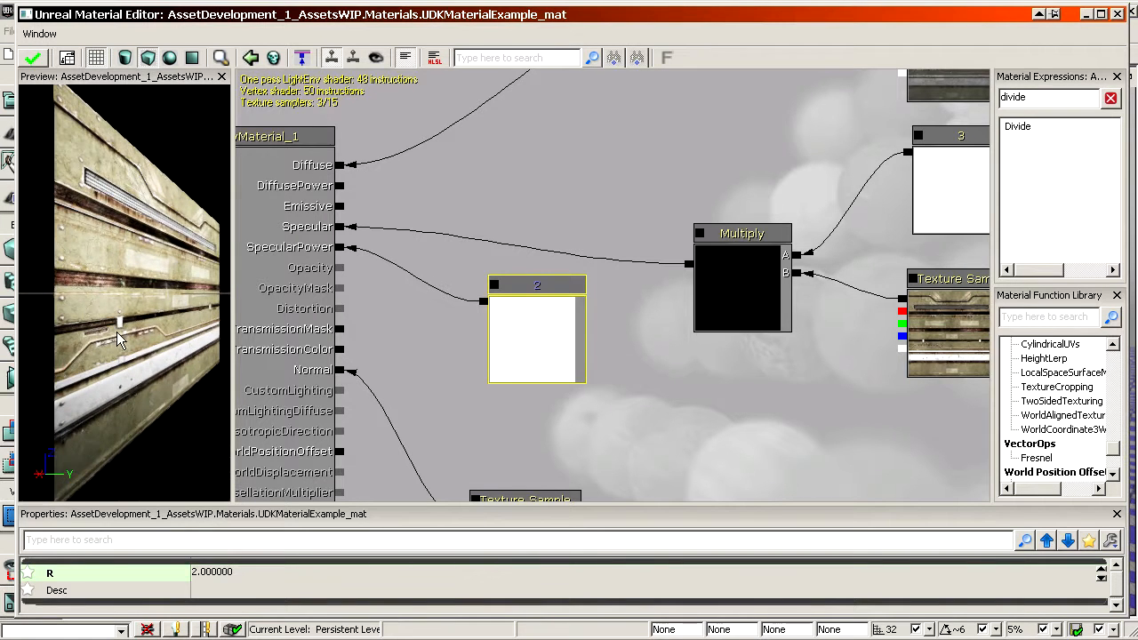
mouse_move(119, 340)
left_mouse_down()
mouse_move(146, 340)
mouse_move(75, 338)
mouse_move(102, 356)
mouse_move(143, 340)
mouse_move(117, 357)
mouse_move(147, 343)
mouse_move(128, 345)
left_mouse_up()
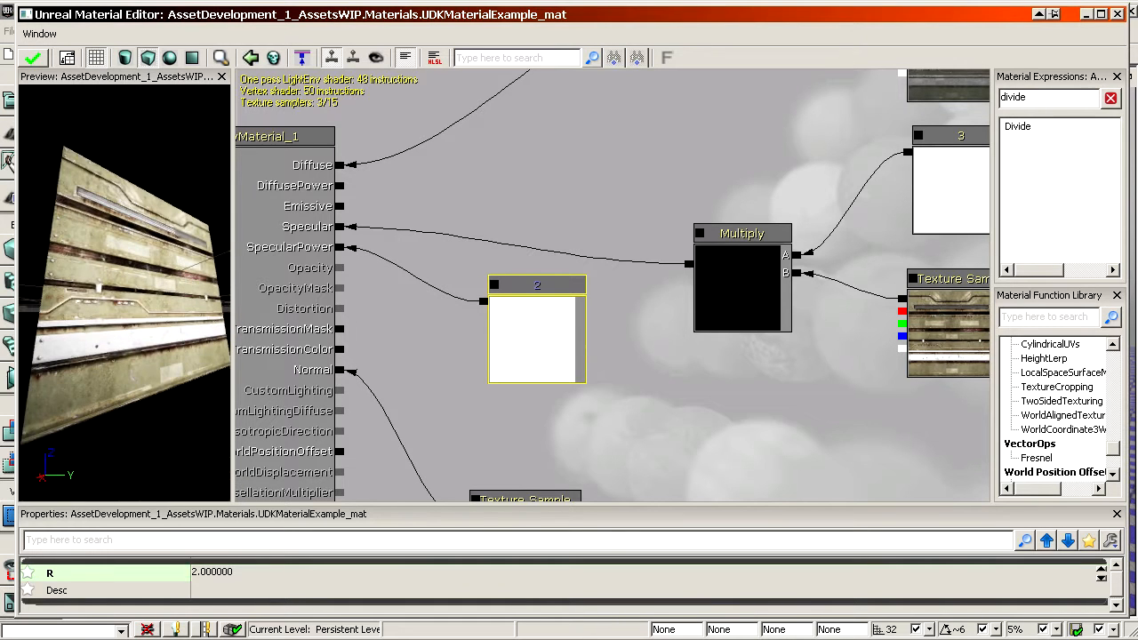
Step: Try an R value of 255 on the SpecularPower constant and view the preview mesh from several angles
left_click(271, 572)
type("255")
key("Return")
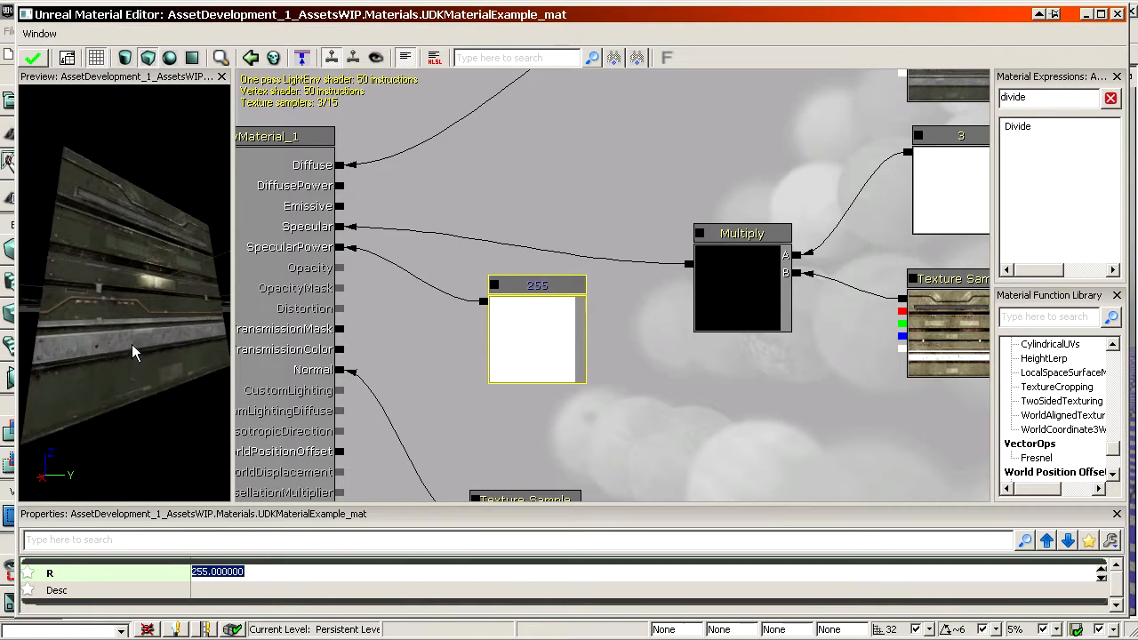
left_click_drag(133, 351, 124, 332)
right_click_drag(143, 296, 144, 277)
left_click_drag(144, 277, 143, 300)
right_click_drag(142, 300, 142, 333)
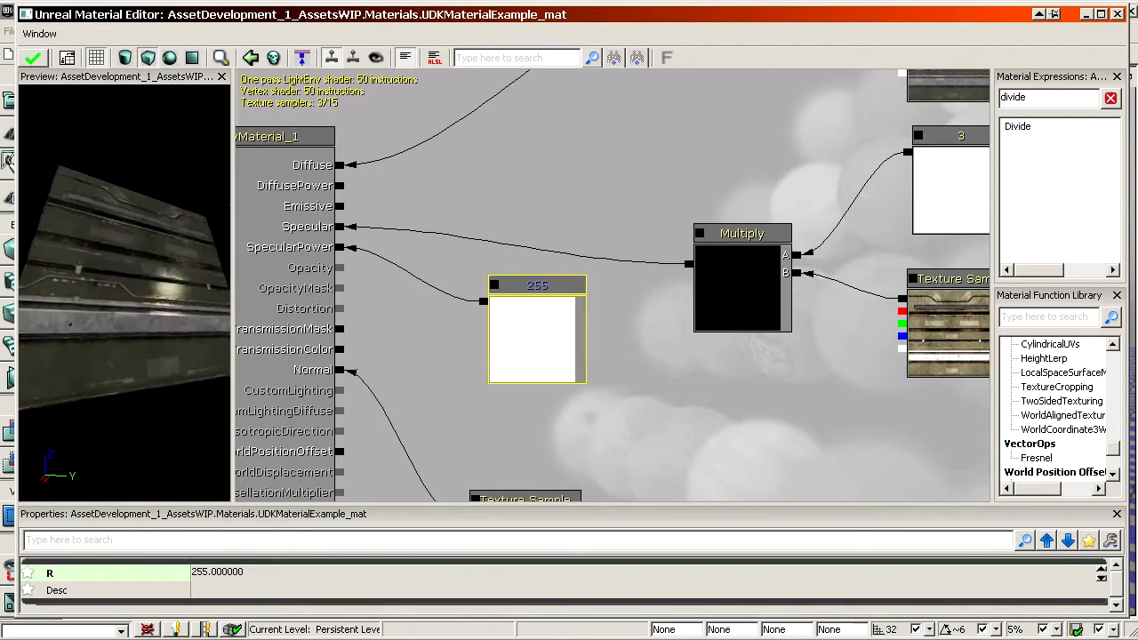
left_click_drag(142, 334, 120, 325)
Step: Try an R value of 32 on the SpecularPower constant and look closer at the preview mesh
left_click(277, 574)
type("32")
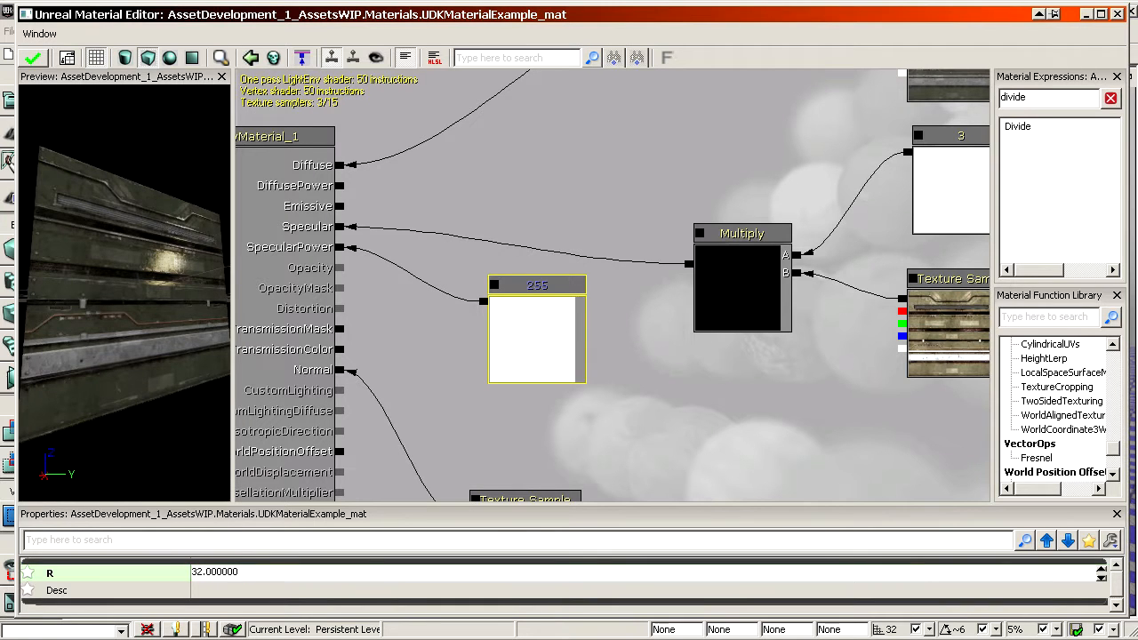
right_click_drag(133, 284, 140, 258)
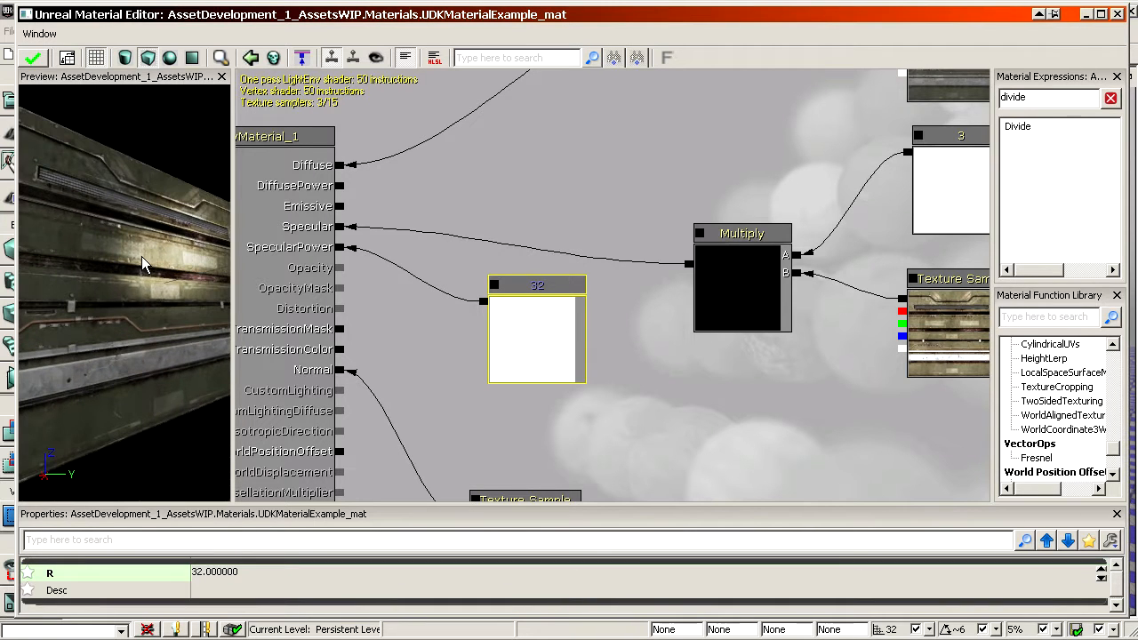
Step: Set the R value of the SpecularPower constant to 4 and inspect the highlights on the preview mesh
left_click(247, 574)
type("4")
key("Return")
left_click_drag(164, 265, 205, 265)
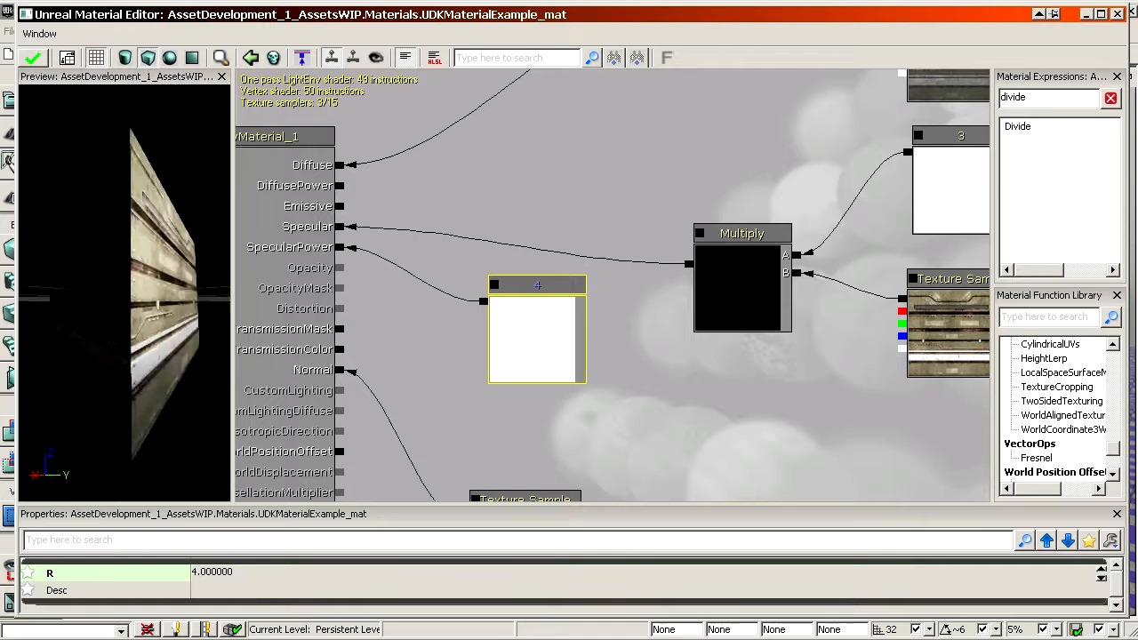
mouse_move(151, 305)
left_mouse_down()
mouse_move(121, 305)
mouse_move(172, 306)
mouse_move(186, 352)
mouse_move(42, 285)
mouse_move(56, 418)
mouse_move(91, 465)
mouse_move(223, 302)
mouse_move(172, 362)
mouse_move(174, 302)
mouse_move(160, 312)
left_mouse_up()
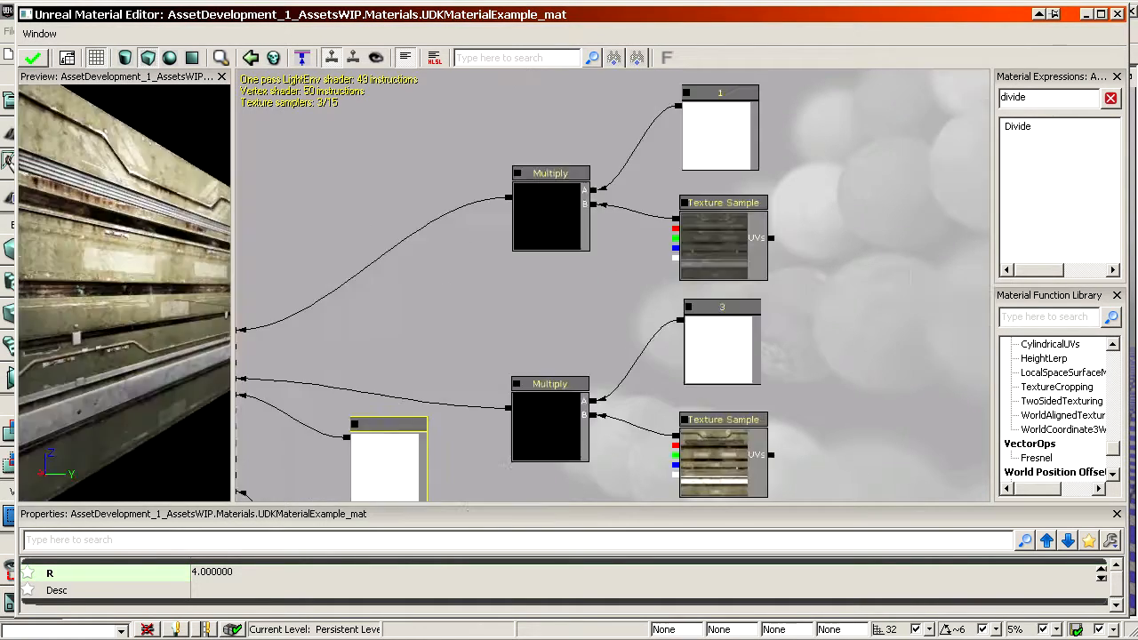
Step: Move the diffuse branch's Multiply node farther away from its constant and Texture Sample
left_click_drag(755, 337, 811, 384)
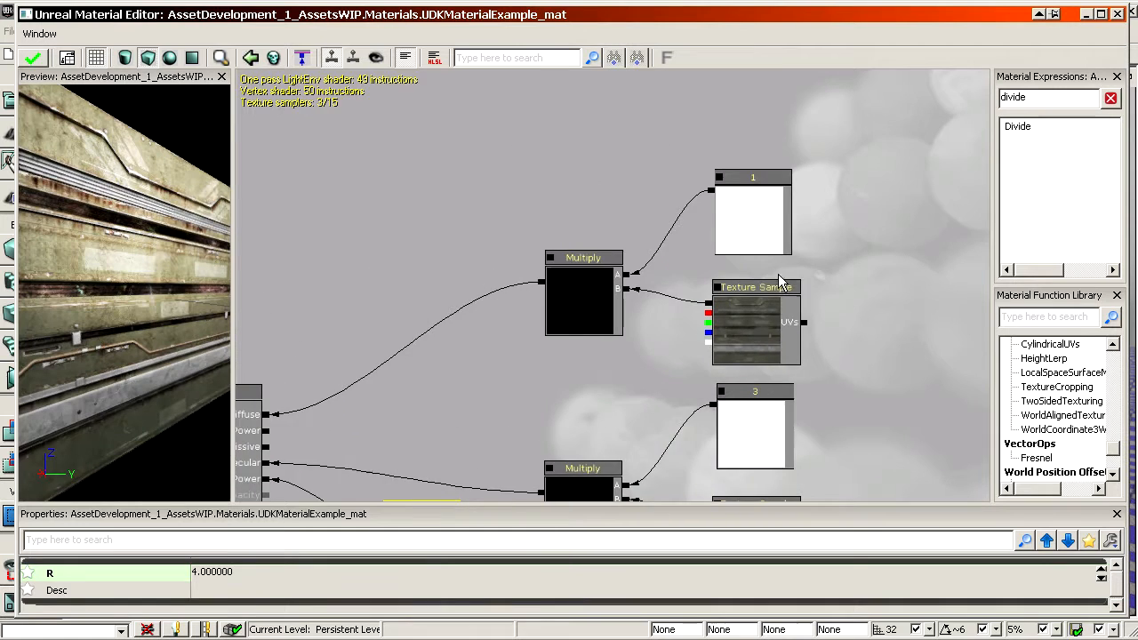
scroll(779, 281, "up", 2)
left_click_drag(778, 184, 767, 202)
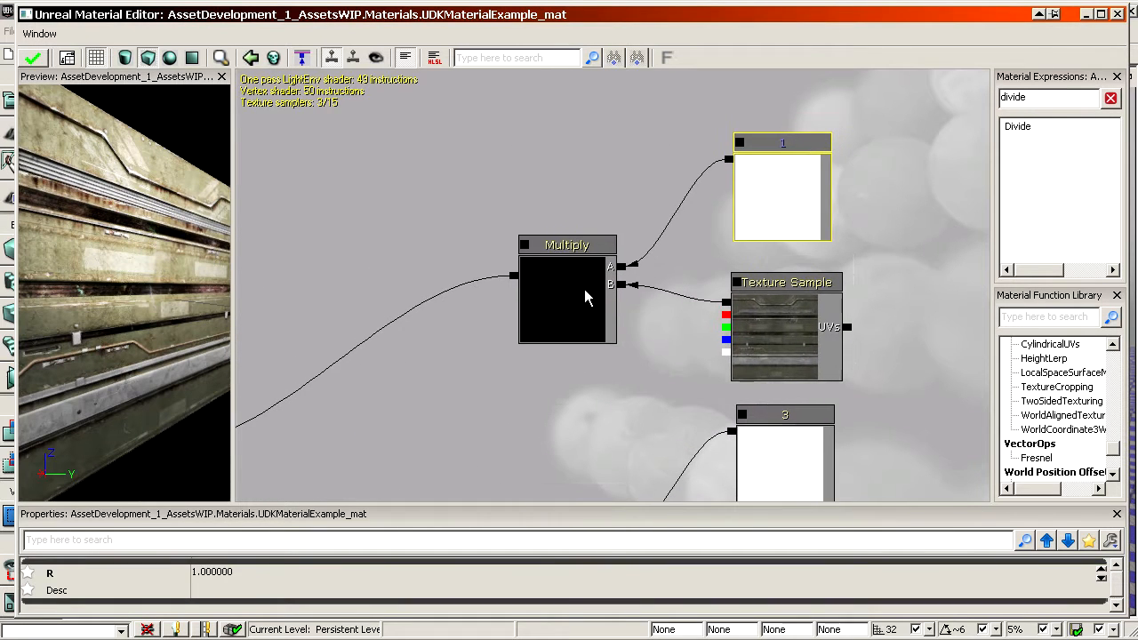
left_click_drag(584, 289, 521, 252, "ctrl")
left_click(767, 169)
left_click_drag(767, 169, 778, 250)
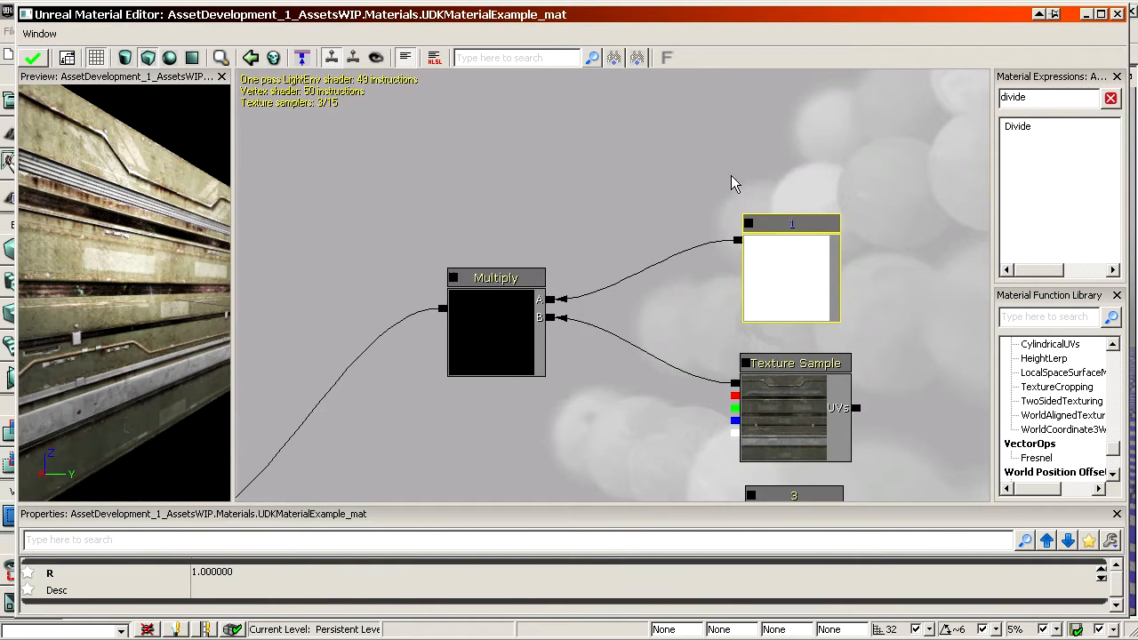
Step: Add a three-component constant and connect it to the diffuse Multiply node's A input in place of the single-value constant
key("3")
left_click(635, 97)
left_click_drag(630, 122, 555, 298)
Step: Set the G value of the three-component constant to 1 and check the tint on the preview mesh
left_click(678, 176)
left_click(485, 584)
type("1")
key("Return")
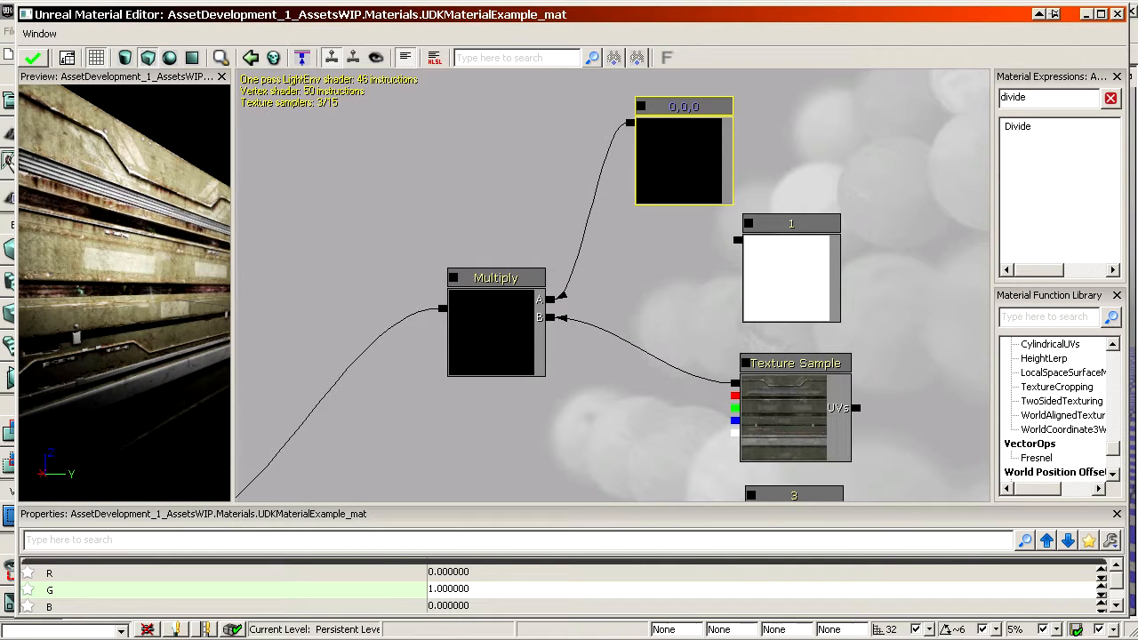
mouse_move(122, 338)
left_mouse_down()
mouse_move(155, 342)
mouse_move(128, 341)
left_mouse_up()
Step: Break the link between the specular Multiply node and the material's Specular input
left_click_drag(489, 357, 710, 93)
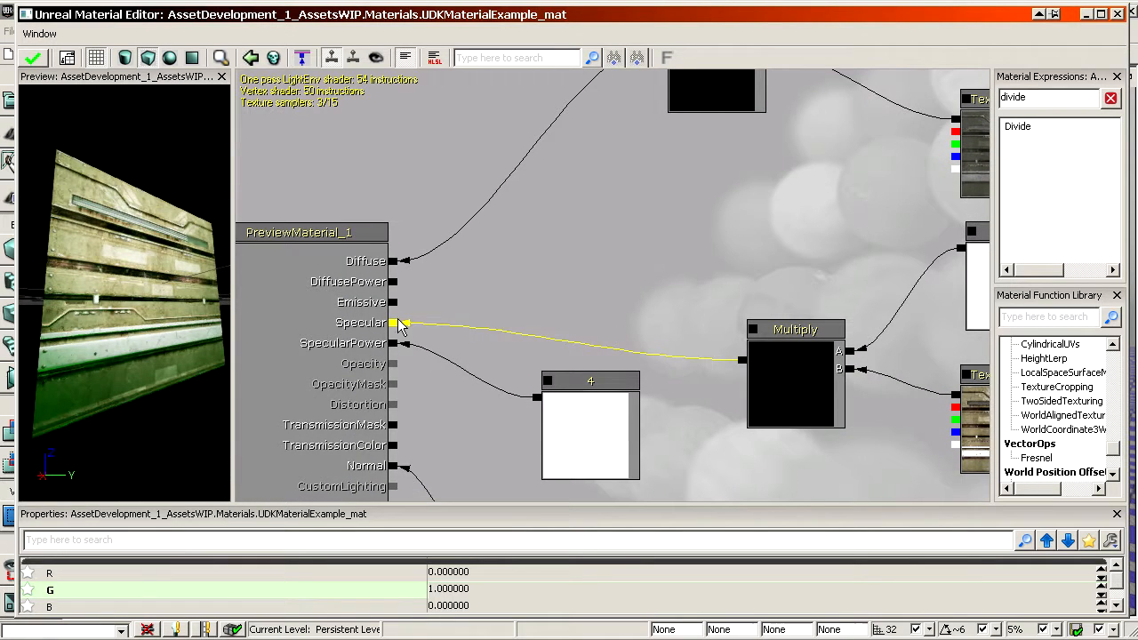
left_click(432, 326)
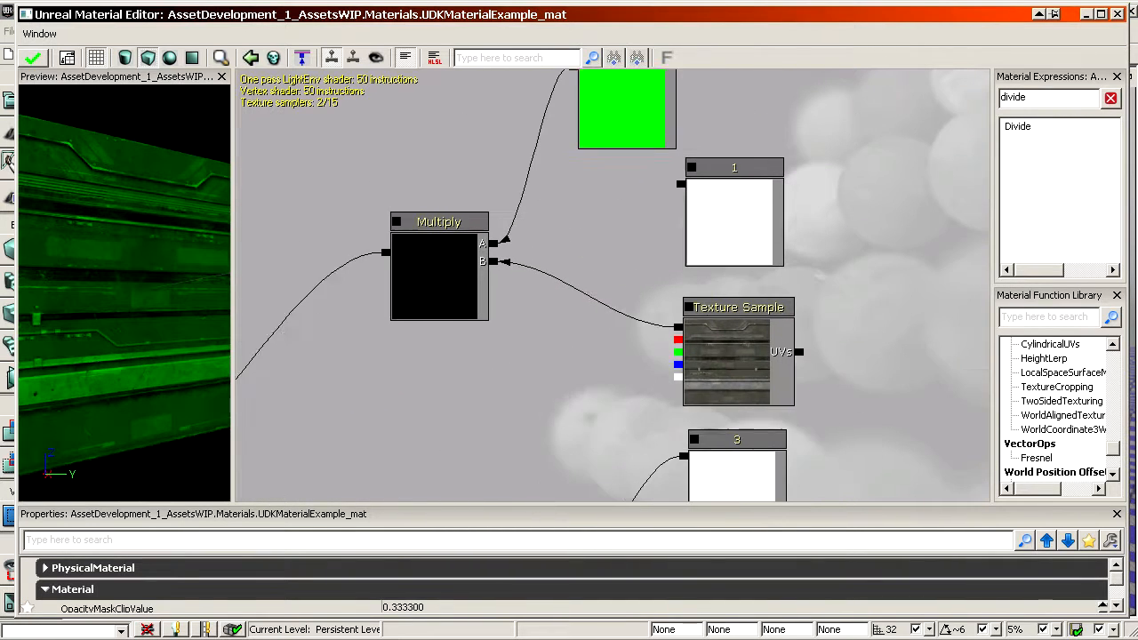
Step: Set both the G and R values of the three-component constant to 4 and check the preview mesh
left_click(648, 127)
left_click(476, 594)
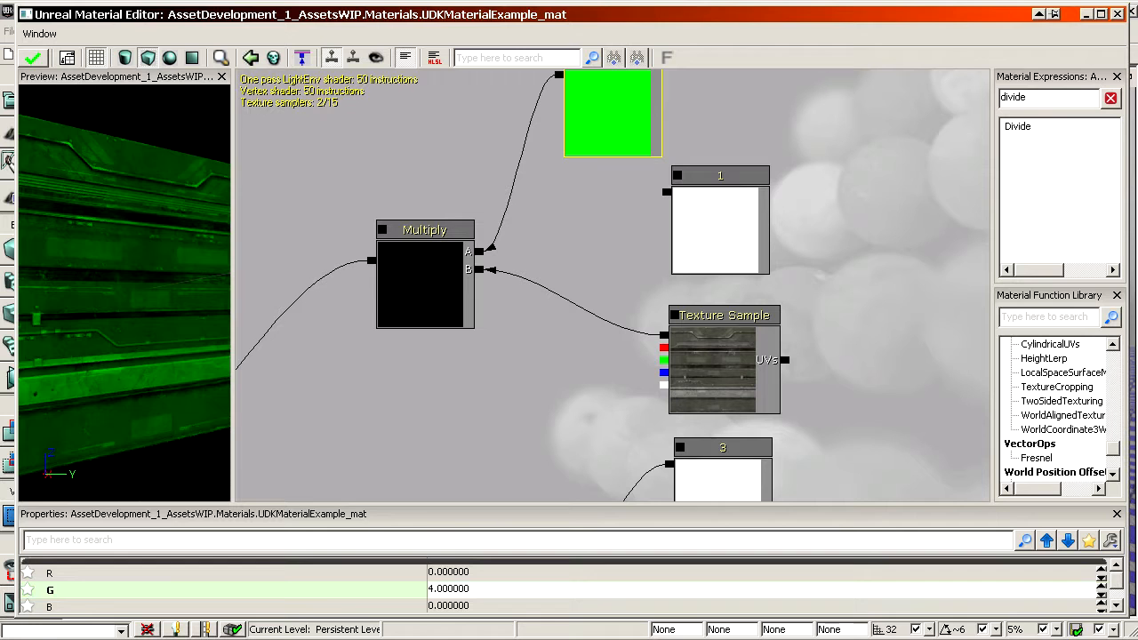
left_click(458, 573)
left_click_drag(185, 411, 188, 410)
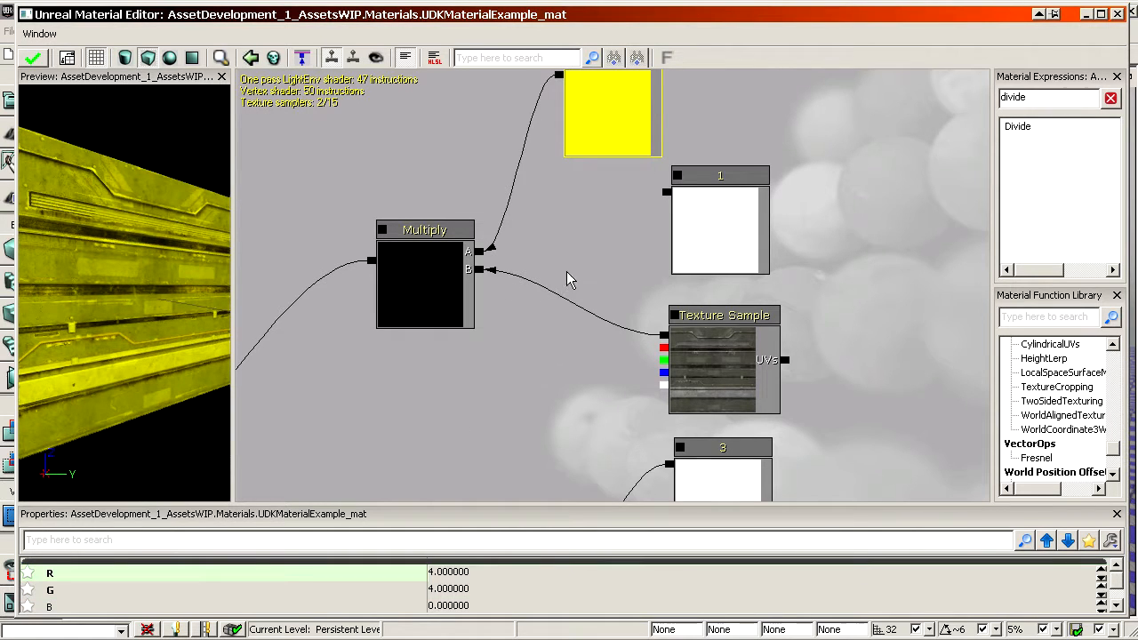
Step: Search the material expressions for power and add a Power node between the diffuse Multiply and its Texture Sample
left_click_drag(569, 279, 678, 252)
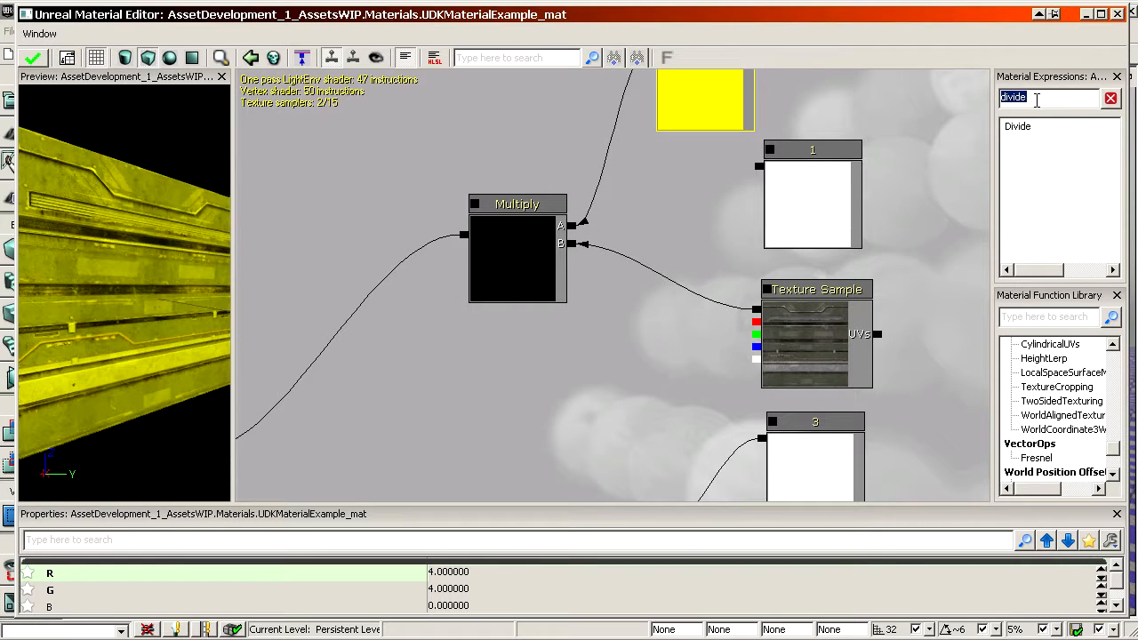
type("power")
left_click_drag(1027, 127, 713, 287)
left_click_drag(634, 299, 605, 278)
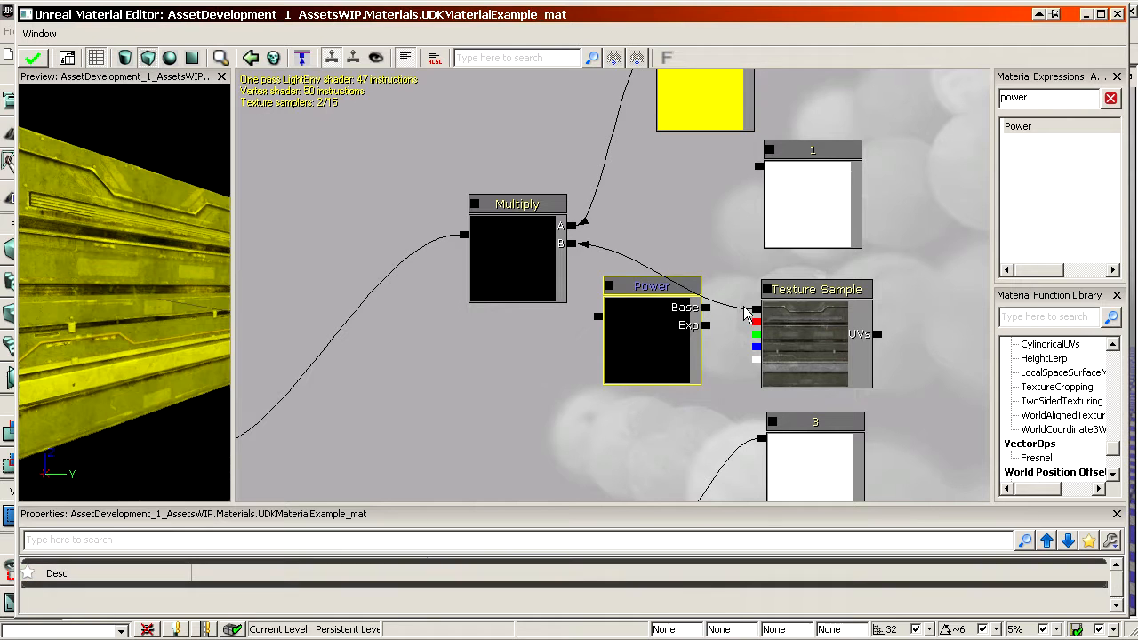
Step: Connect the diffuse Texture Sample's colour output to the Power node's Base input and raise the Power node beside Multiply
left_click_drag(754, 311, 707, 309)
left_click(659, 339)
left_click_drag(659, 345, 659, 259)
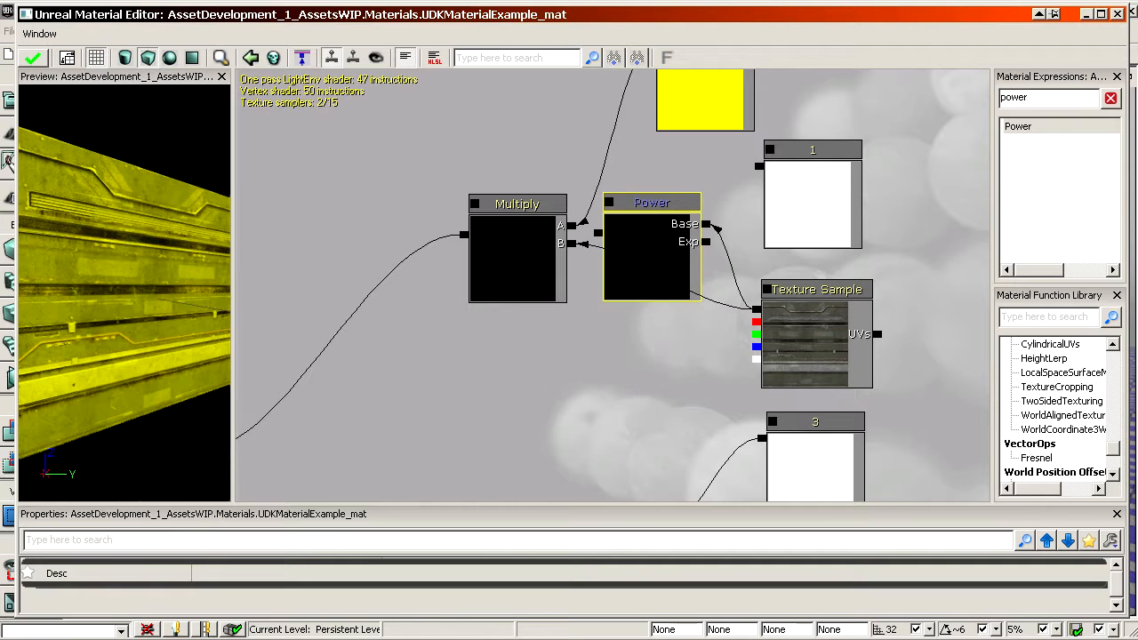
Step: Space out the diffuse branch, moving Multiply away from Power, the unused constant 1 above them, and the 4,4,0 constant slightly upward
left_click_drag(545, 272, 394, 216)
left_click_drag(627, 140, 620, 248)
left_click(811, 289)
left_click_drag(811, 289, 560, 113)
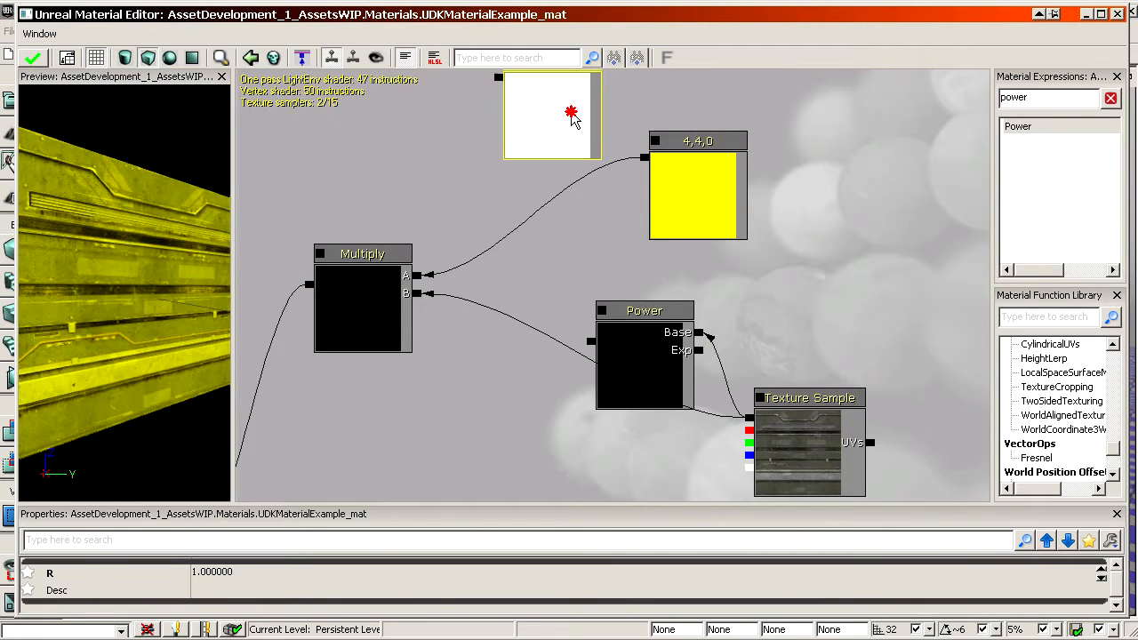
left_click_drag(696, 219, 678, 171)
Step: Wire a new constant into Power's Exp input, Power's output into the diffuse Multiply's B input, and the constant 1 into A
left_click(766, 195)
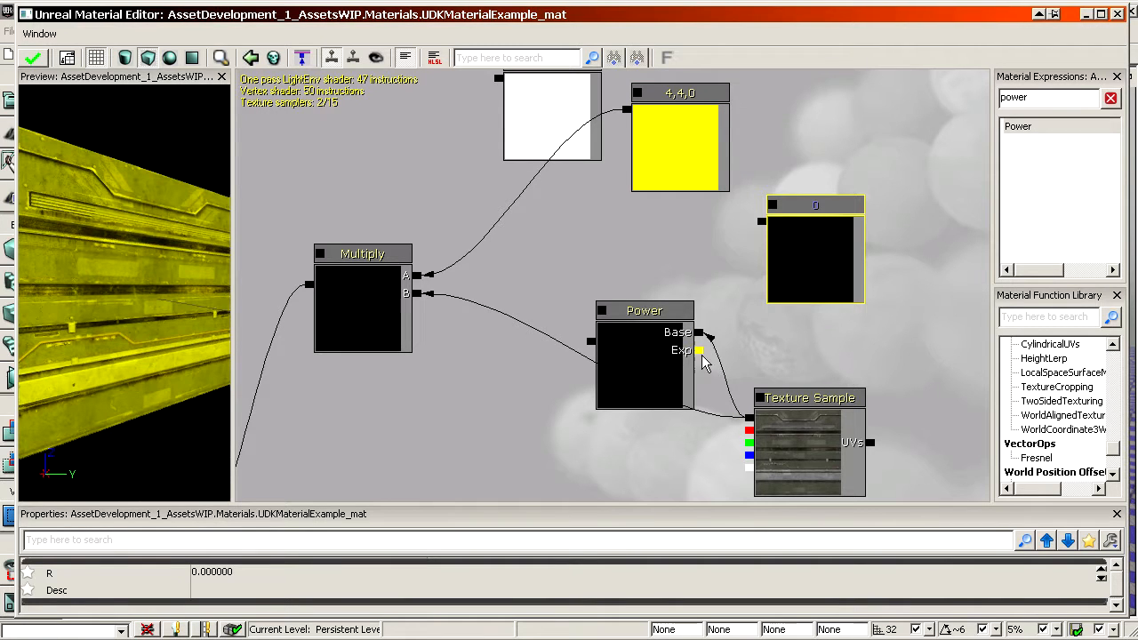
left_click_drag(699, 351, 760, 233)
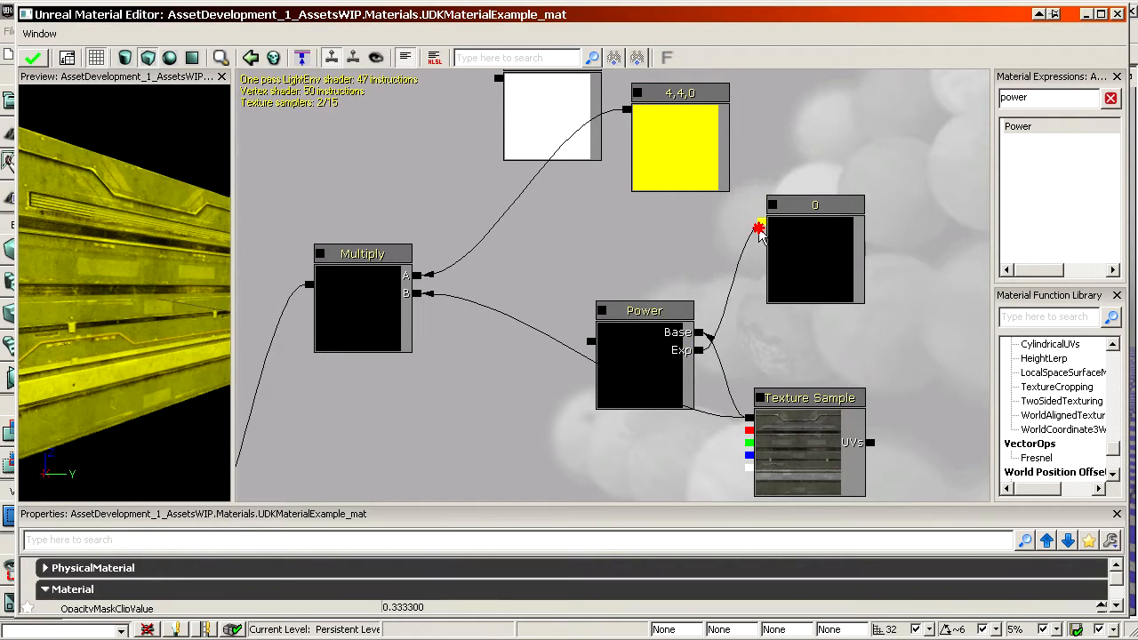
left_click_drag(520, 335, 549, 258)
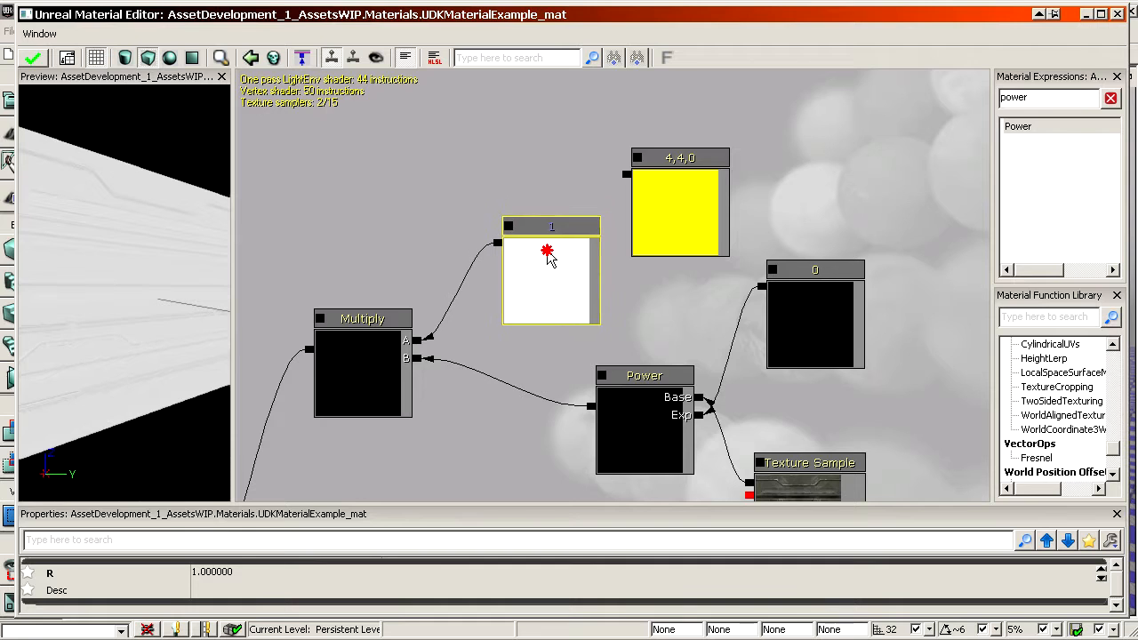
Step: Try an R value of 4 on the constant feeding the diffuse Multiply node
left_click(833, 305)
left_click(551, 282)
left_click(251, 572)
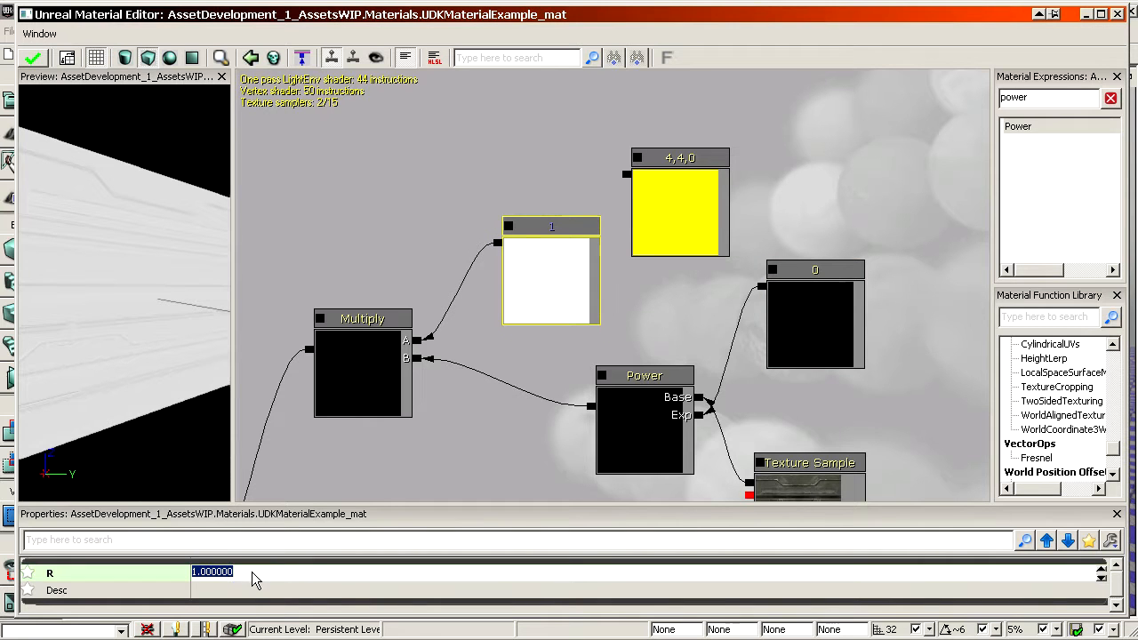
type("4")
key("Return")
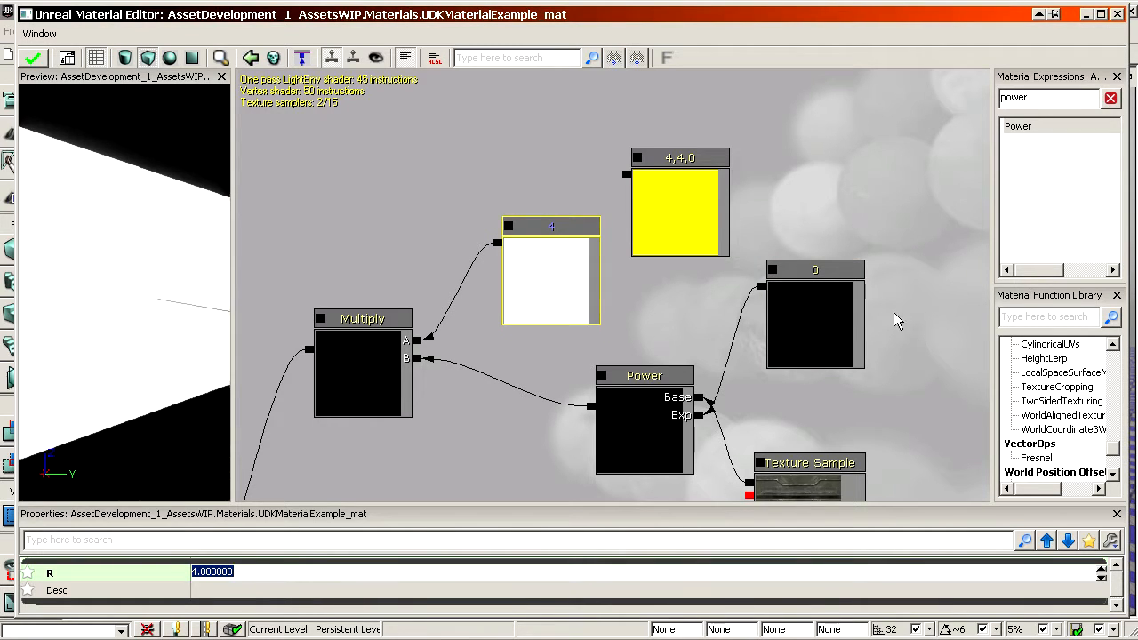
Step: Try an R value of 2 on the Power node's exponent constant and check the contrast on the preview mesh
left_click(833, 294)
left_click(311, 578)
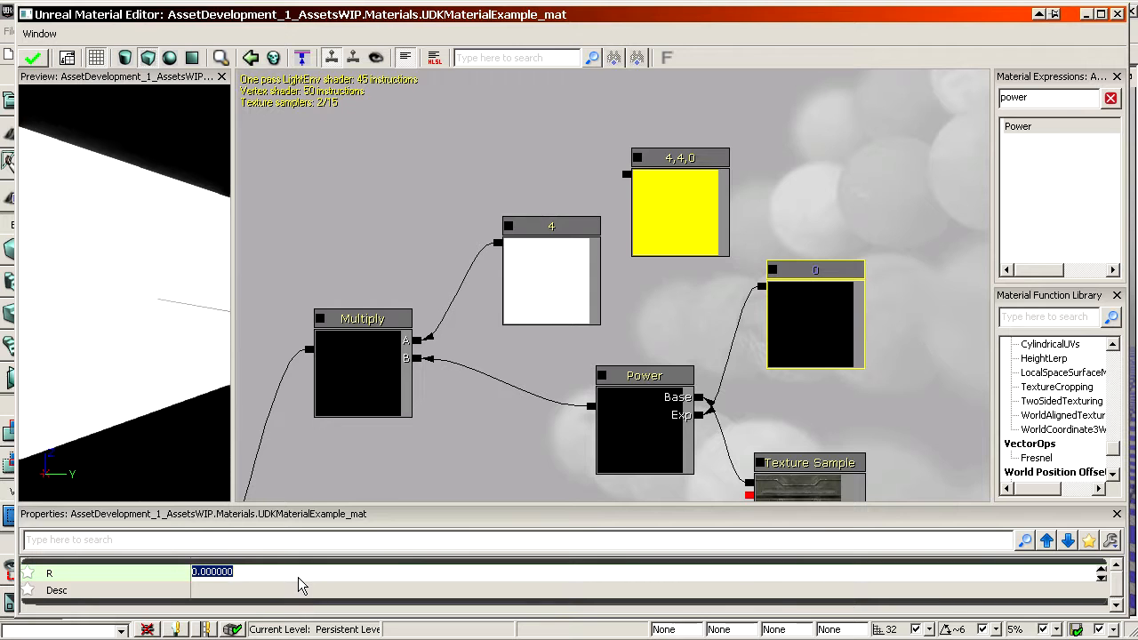
type("2")
key("Return")
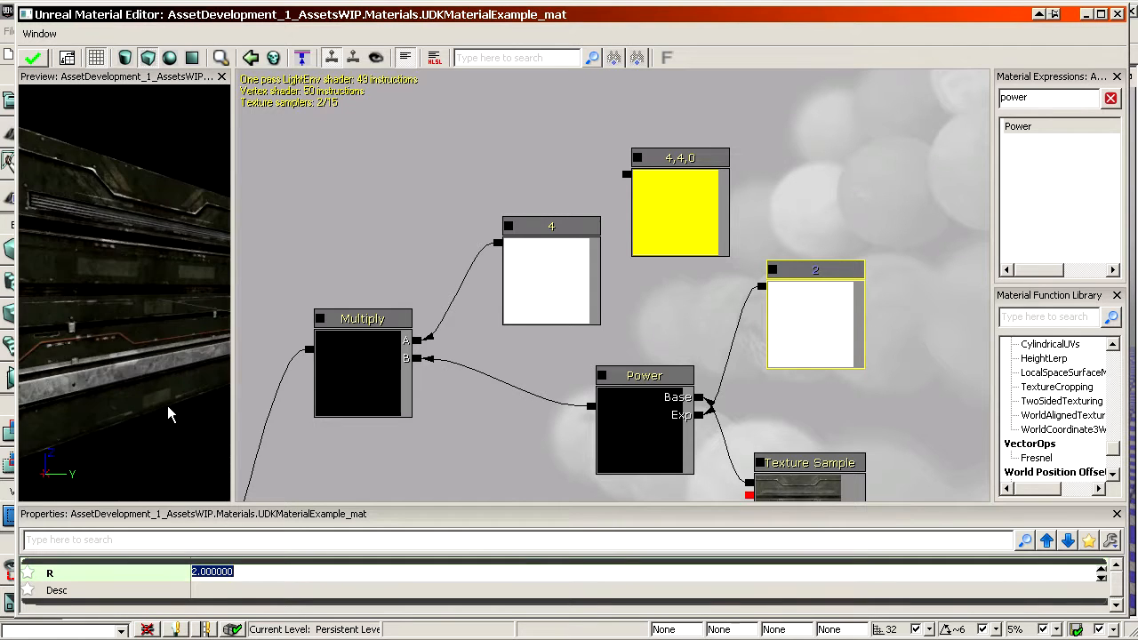
left_click_drag(142, 371, 141, 372)
Step: Set the R value of the constant feeding the diffuse Multiply node to 20 and check the preview mesh
left_click(563, 283)
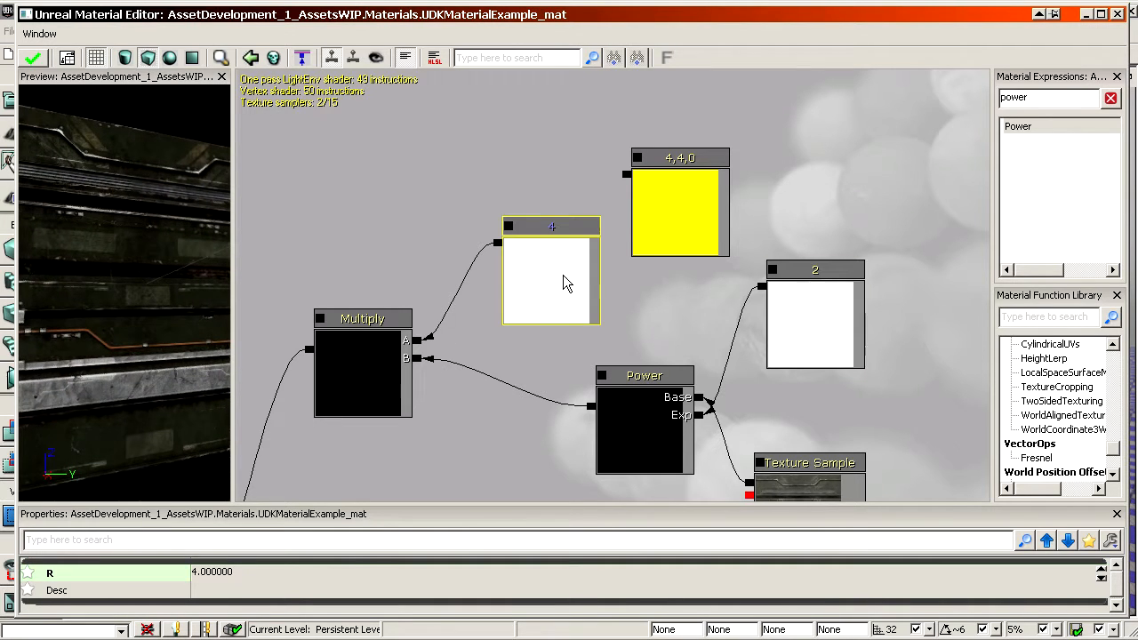
left_click(349, 574)
type("20")
key("Return")
left_click_drag(183, 415, 183, 415)
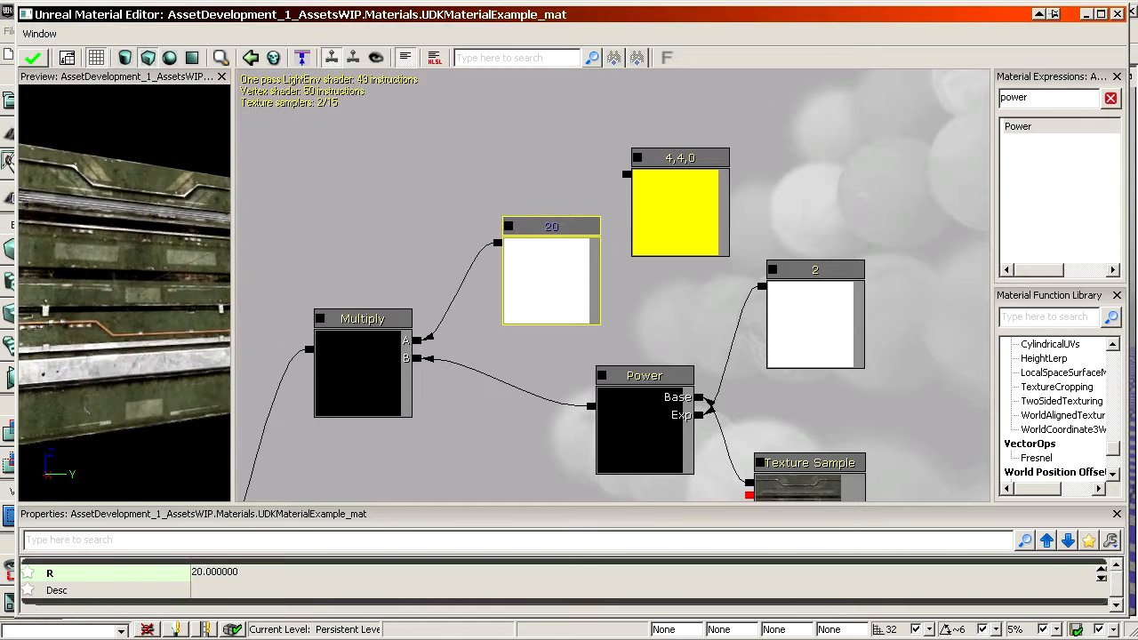
Step: Set the R value of the Power node's exponent constant to 3 and check the preview mesh
left_click(779, 365)
left_click(361, 576)
type("3")
key("Return")
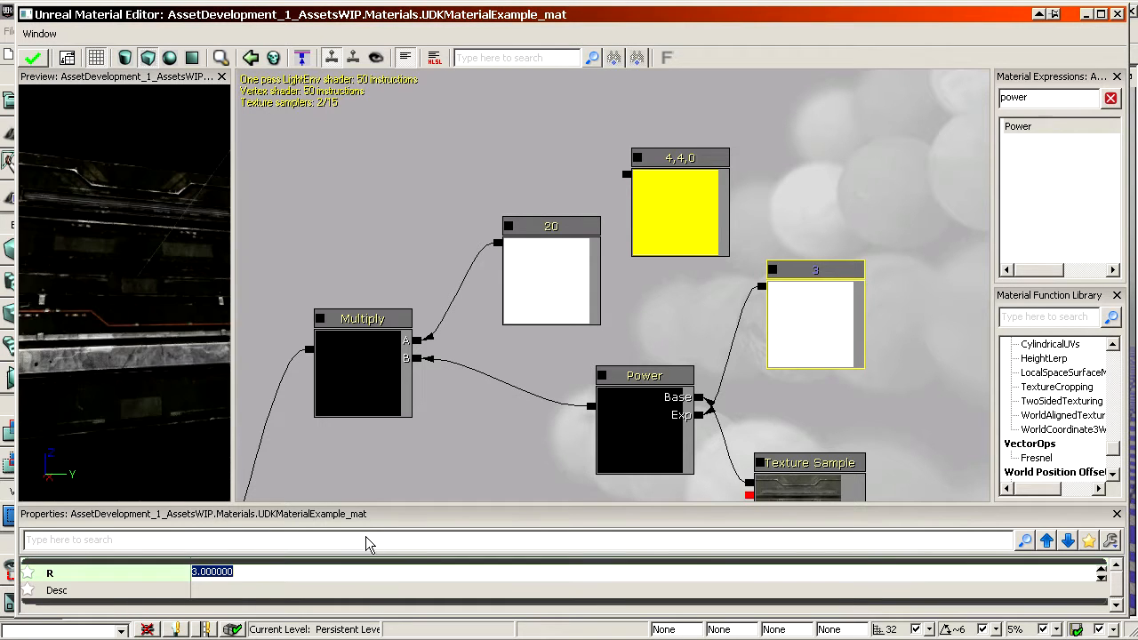
left_click_drag(179, 405, 179, 405)
Step: Review the diffuse branch from the material's Diffuse input through Multiply and Power back to the selected Texture Sample
left_click_drag(490, 445, 601, 310)
scroll(558, 307, "down", 3)
scroll(614, 363, "up", 2)
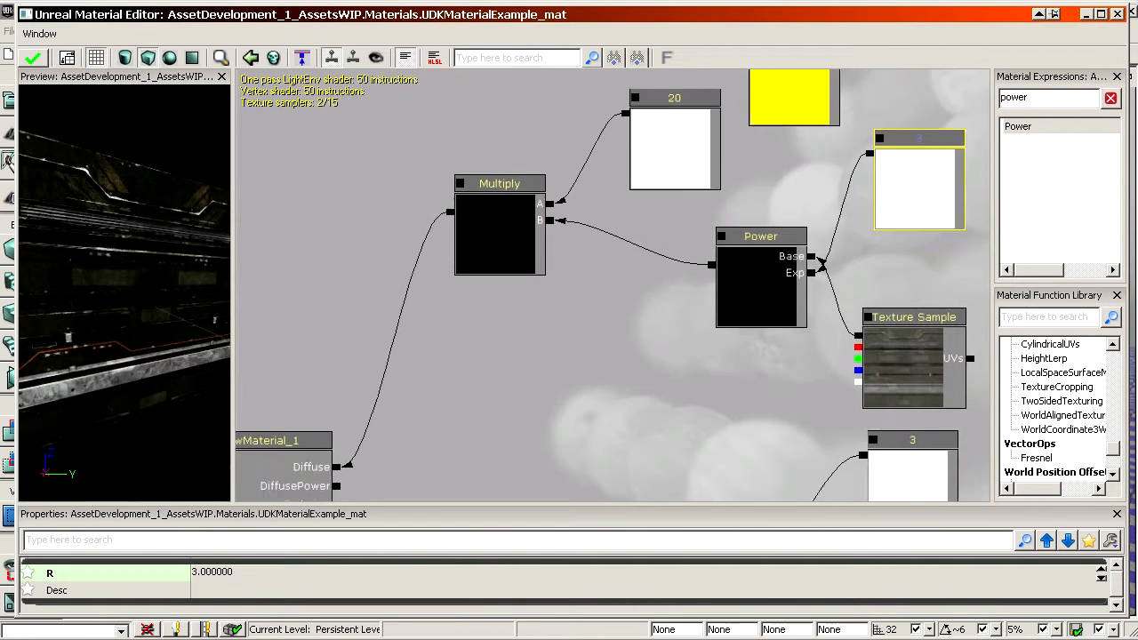
left_click_drag(546, 370, 541, 327)
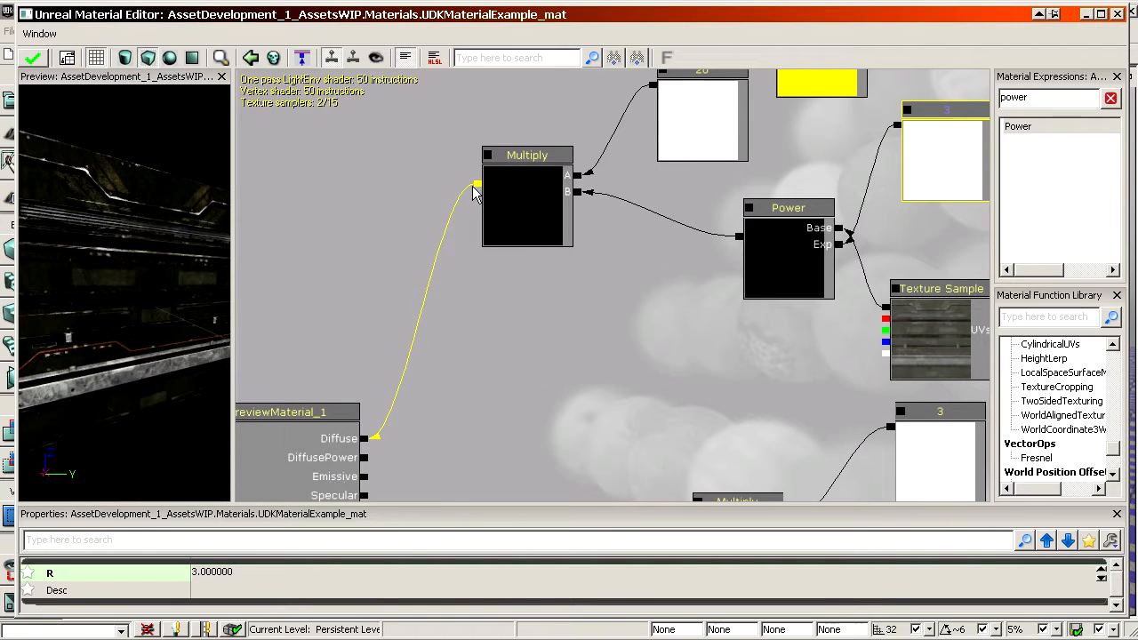
left_click_drag(476, 188, 388, 416)
scroll(485, 353, "up", 1)
left_click_drag(486, 353, 340, 514)
left_click(840, 390)
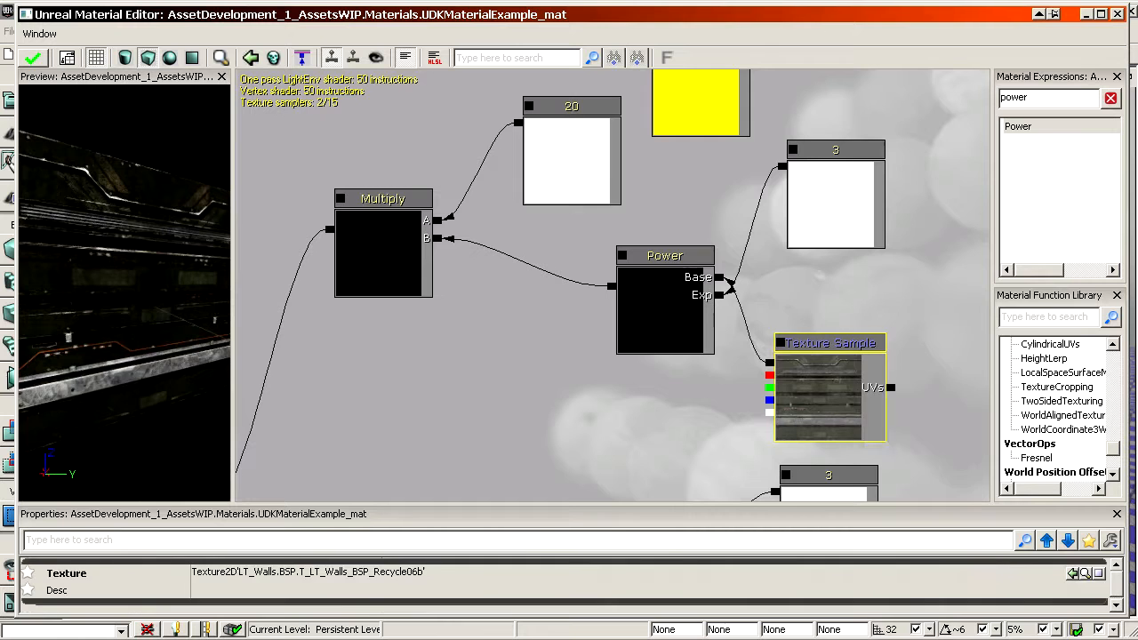
Step: Preview the diffuse Texture Sample alone on the mesh, and compare it with a preview of the upper Multiply node
right_click(833, 391)
left_click(880, 574)
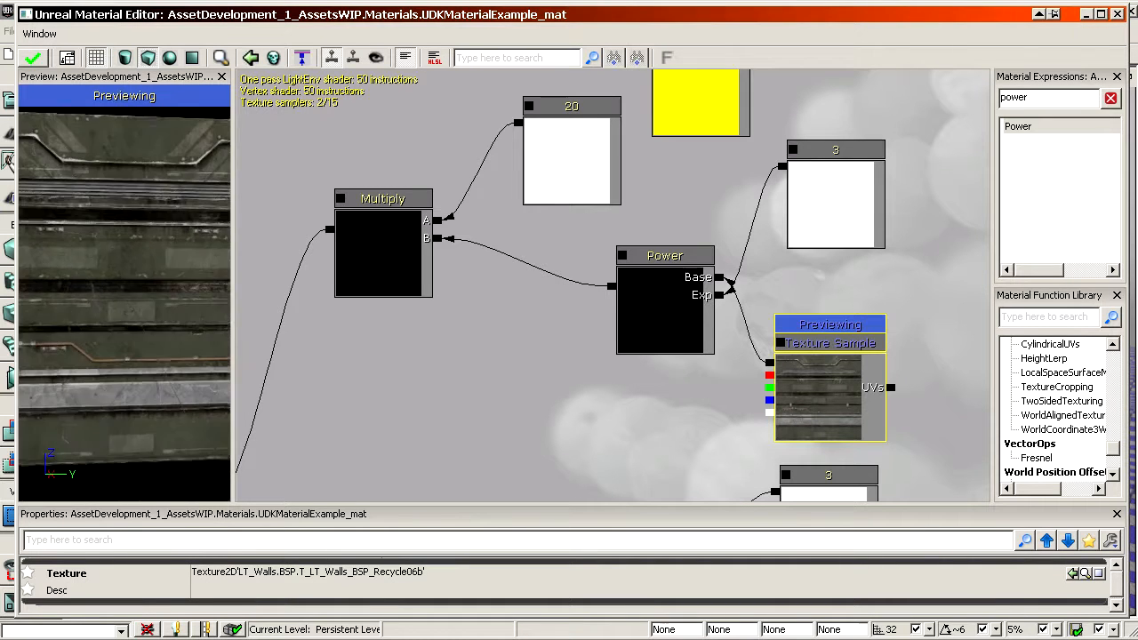
mouse_move(159, 275)
right_mouse_down()
mouse_move(159, 319)
mouse_move(159, 298)
right_mouse_up()
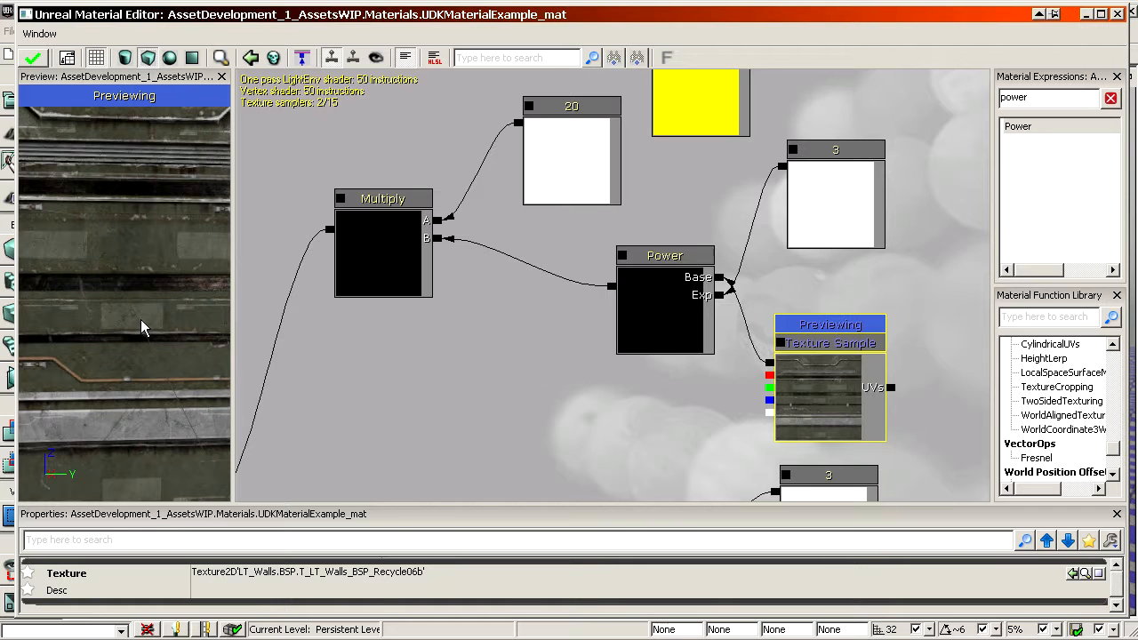
left_click_drag(392, 244, 481, 269)
right_click(482, 248)
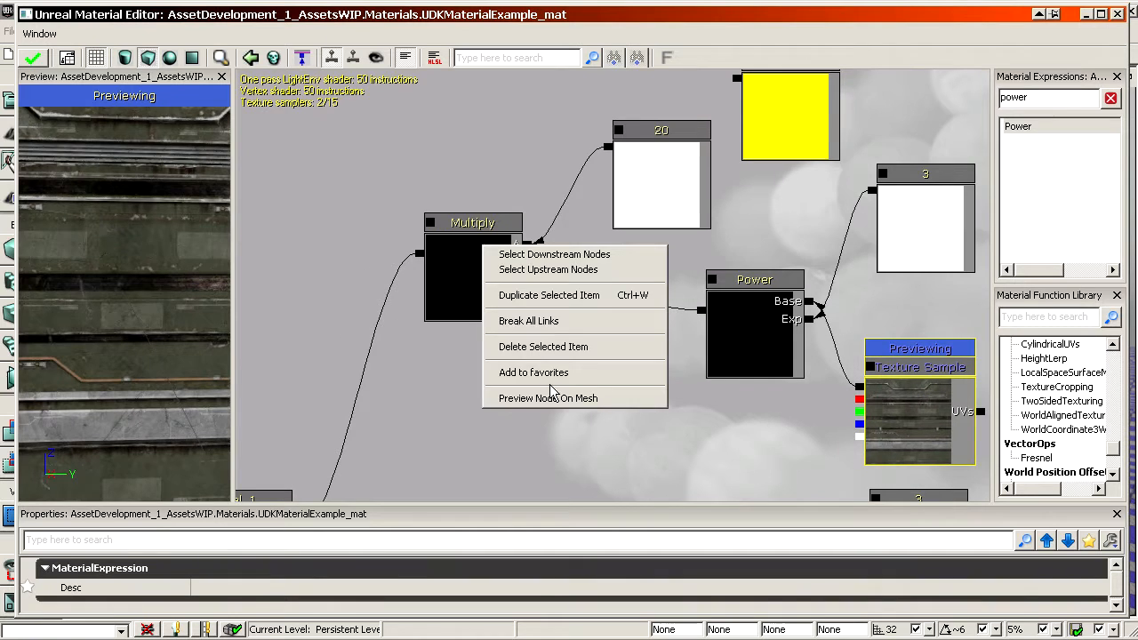
left_click(547, 399)
Step: Set the R value of the constant feeding the previewed Multiply node to 50 and check the preview mesh
left_click(286, 575)
type("50.000000")
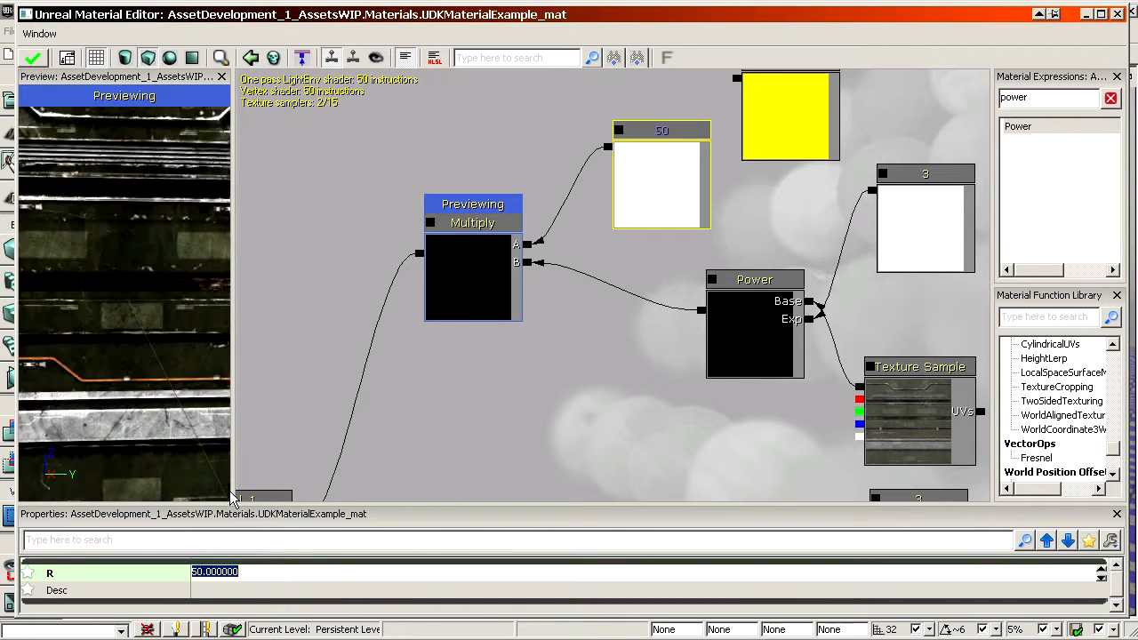
left_click_drag(158, 388, 152, 336)
left_click_drag(411, 375, 440, 345)
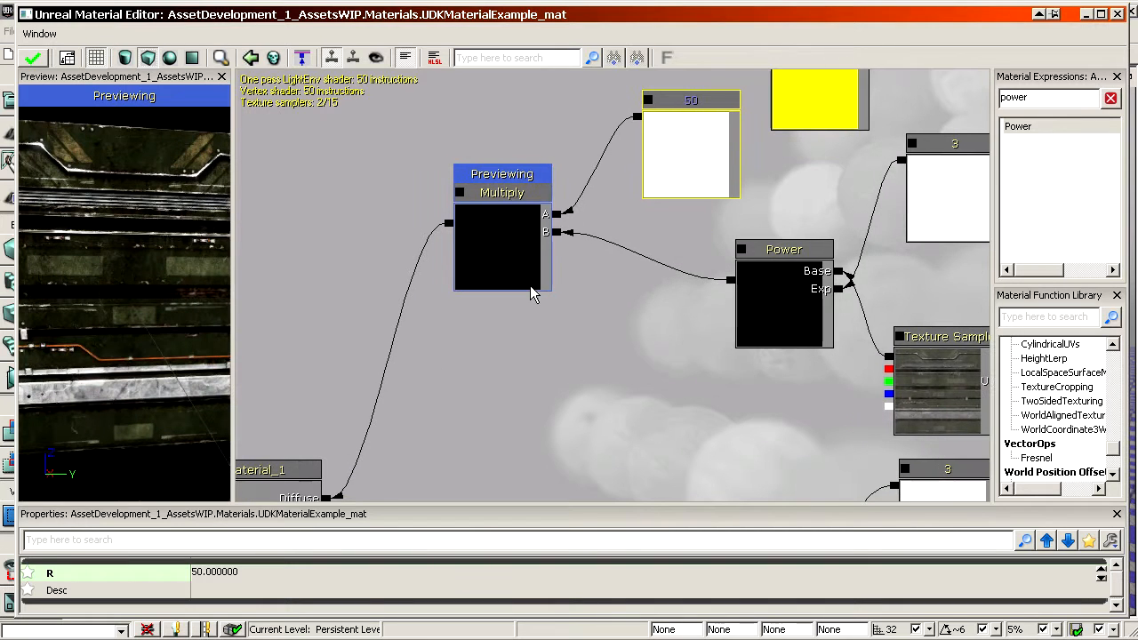
Step: Connect the material's Diffuse input directly to the upper Texture Sample's output, bypassing the Multiply and Power nodes
left_click_drag(537, 316, 615, 235)
left_click_drag(526, 143, 429, 403)
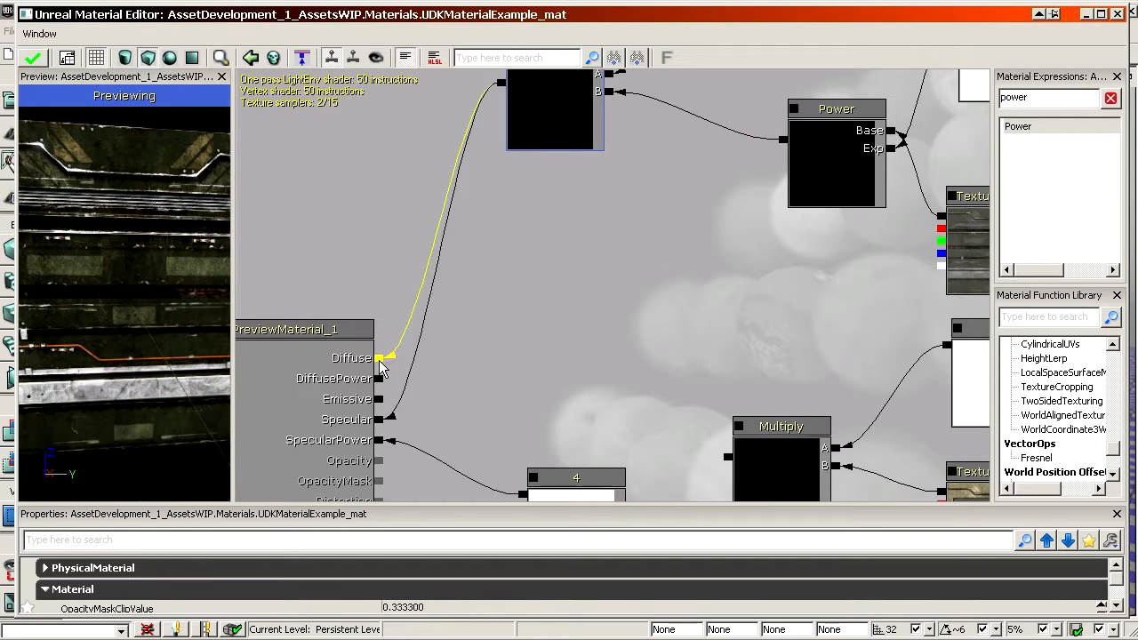
left_click_drag(380, 359, 940, 221)
left_click_drag(195, 274, 194, 276)
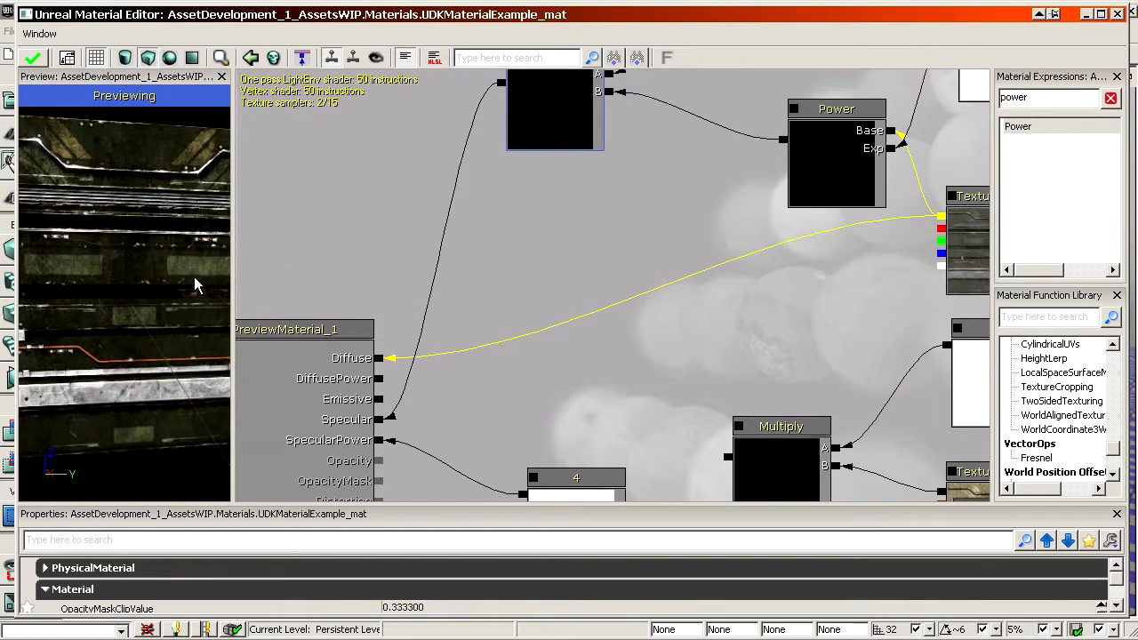
Step: Stop previewing the Multiply node so the preview mesh shows the full material
left_click_drag(463, 267, 411, 431)
right_click(521, 242)
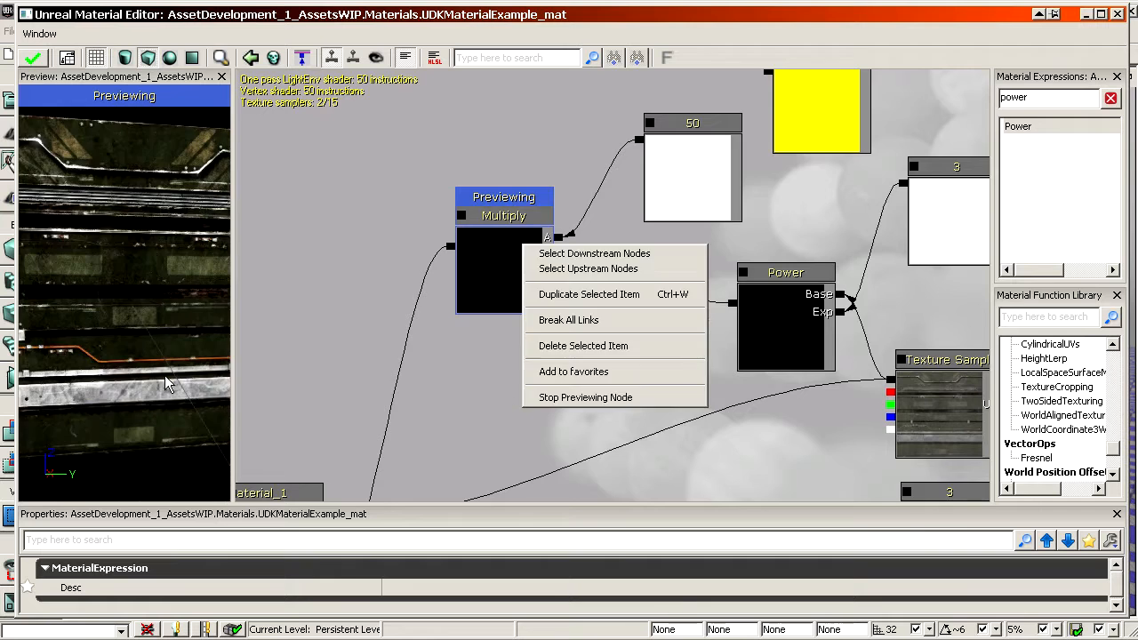
left_click(583, 400)
left_click_drag(426, 366, 402, 241)
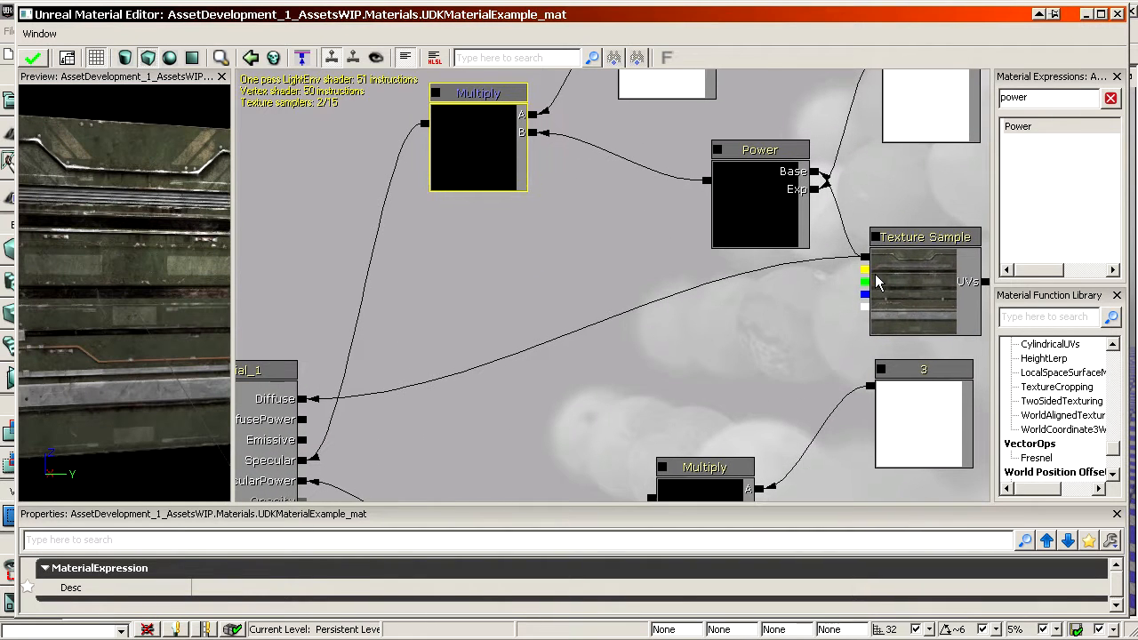
left_click(902, 278)
Step: Delete the unused yellow constant node and check the material on the preview mesh
left_click_drag(521, 135, 488, 237)
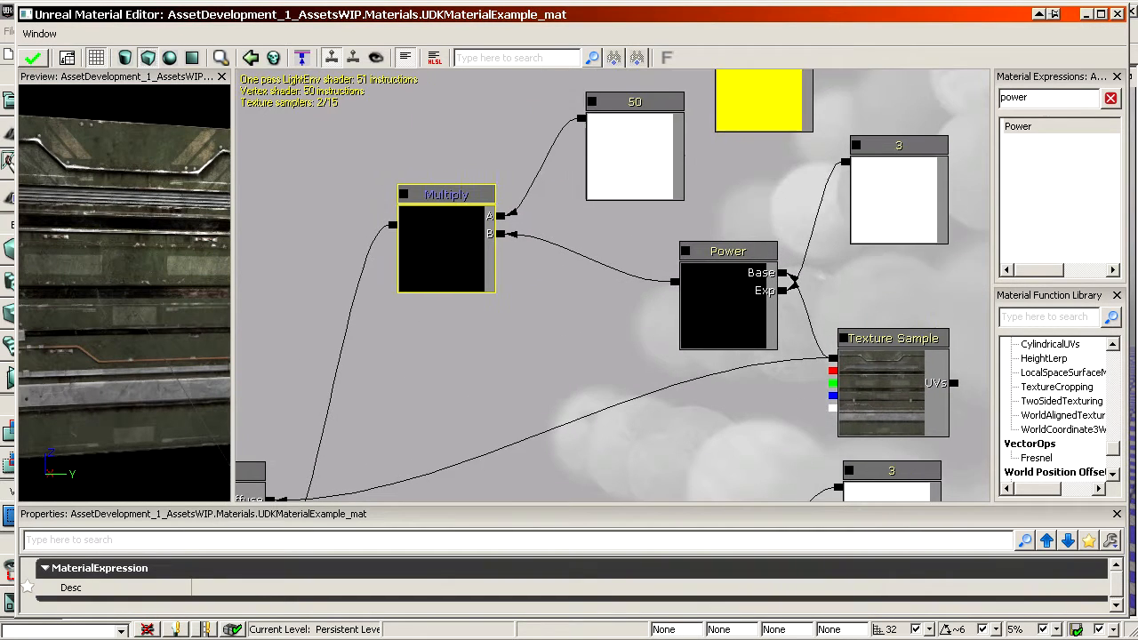
left_click(769, 104)
key("Delete")
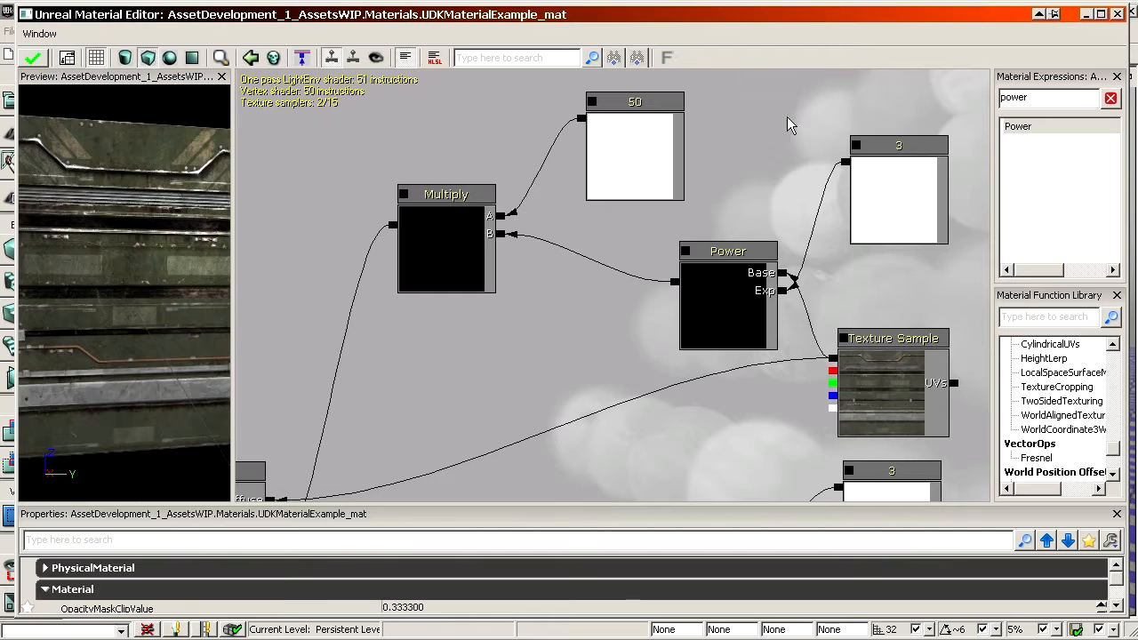
mouse_move(170, 351)
left_mouse_down()
mouse_move(133, 355)
mouse_move(178, 357)
mouse_move(154, 359)
left_mouse_up()
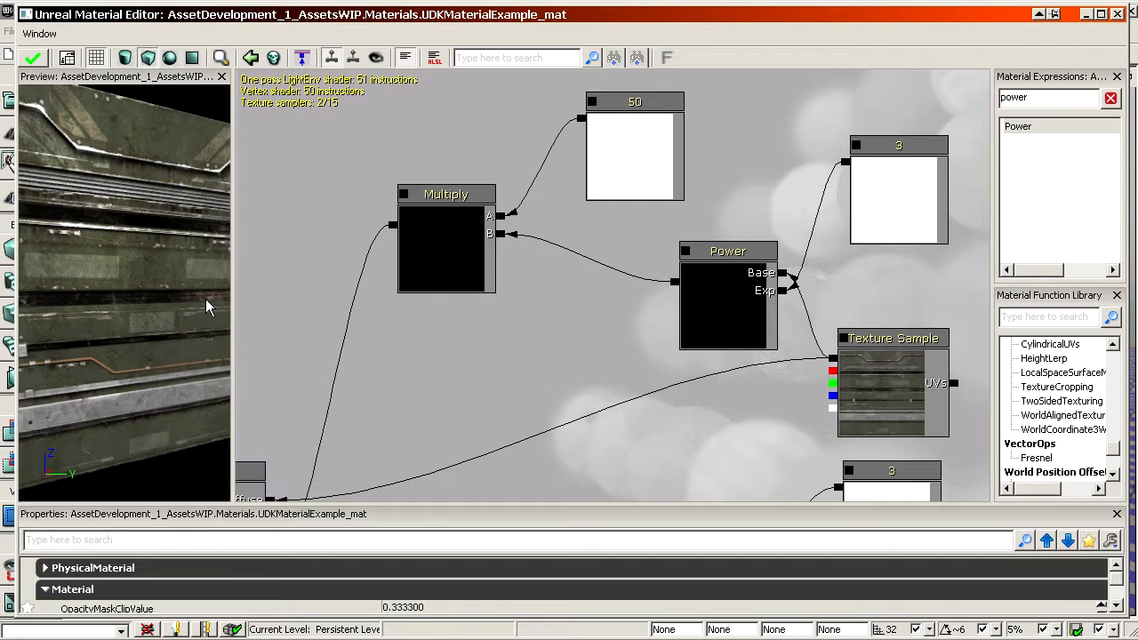
Step: Look through the Textures group of the AssetDevelopment_1_TexturesWIP package in the Content Browser, and return to the material graph
left_click_drag(381, 404, 425, 343)
scroll(425, 352, "down", 4)
left_click_drag(426, 391, 468, 348)
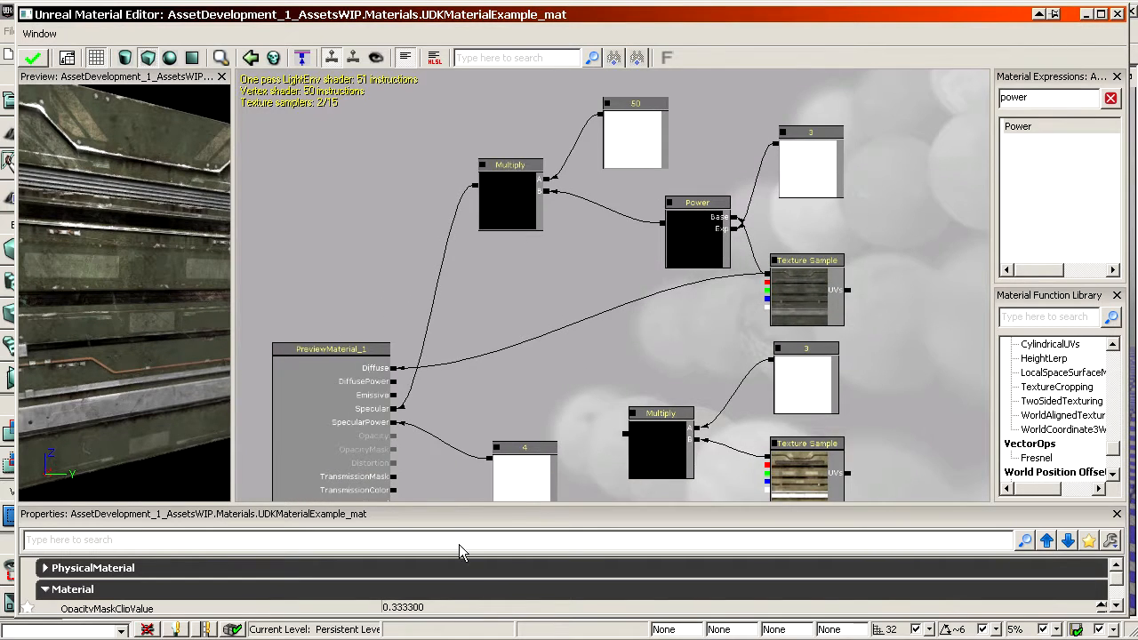
left_click_drag(351, 639, 820, 45)
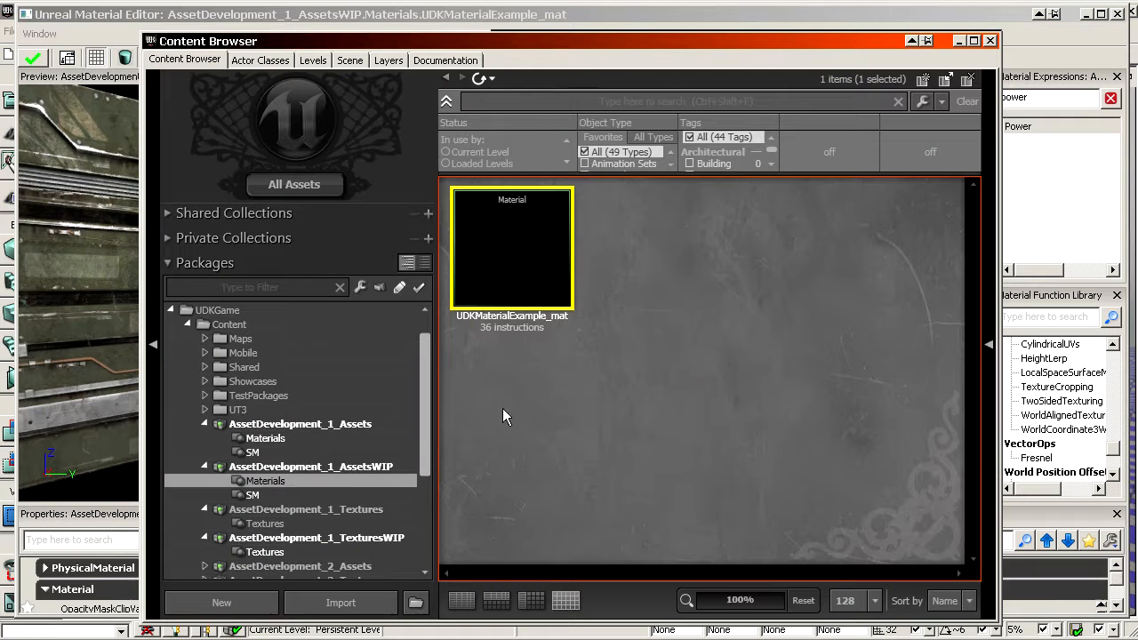
left_click(334, 537)
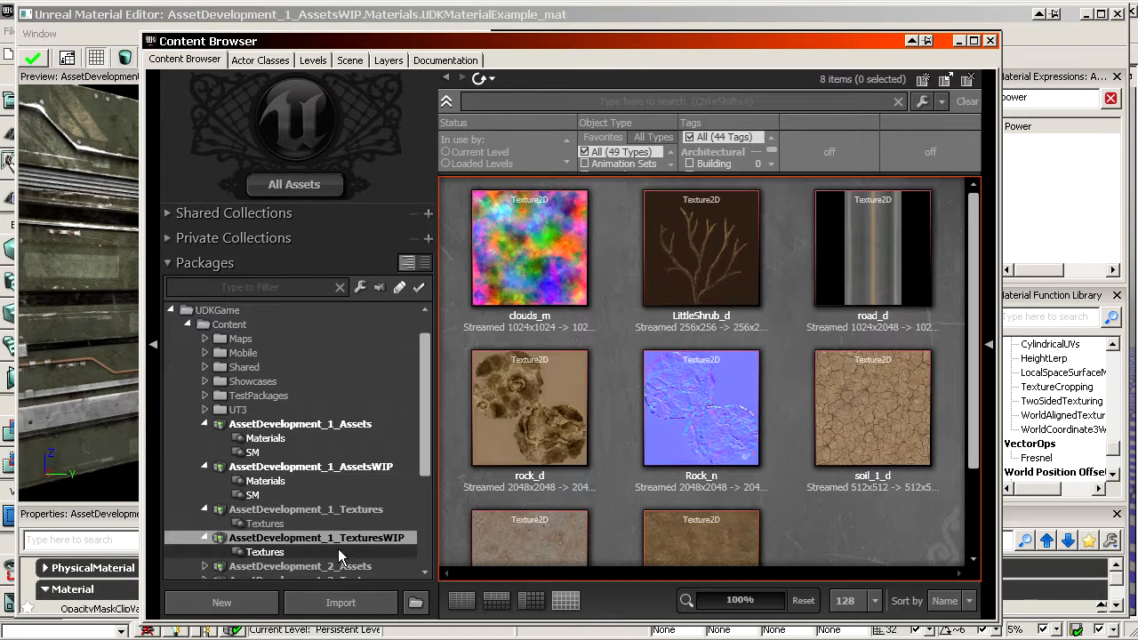
left_click(339, 550)
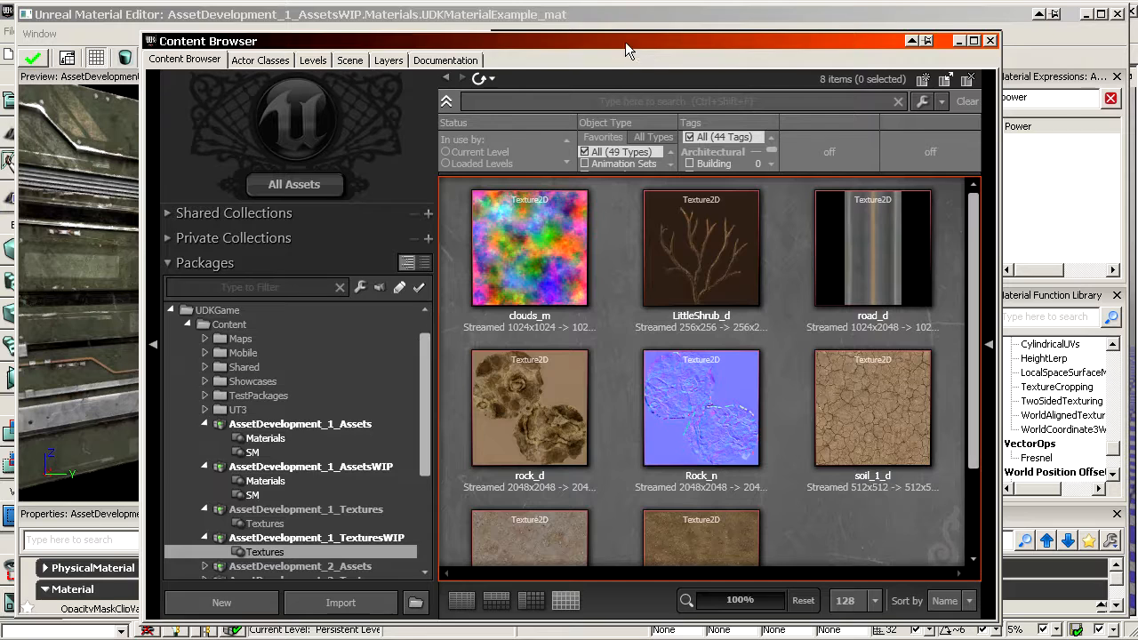
left_click_drag(625, 42, 166, 639)
Step: Move the specular Multiply node and its 50 constant together closer to the Power node, and check the preview mesh
mouse_move(626, 350)
left_mouse_down()
mouse_move(690, 297)
mouse_move(626, 362)
left_mouse_up()
scroll(542, 280, "up", 1)
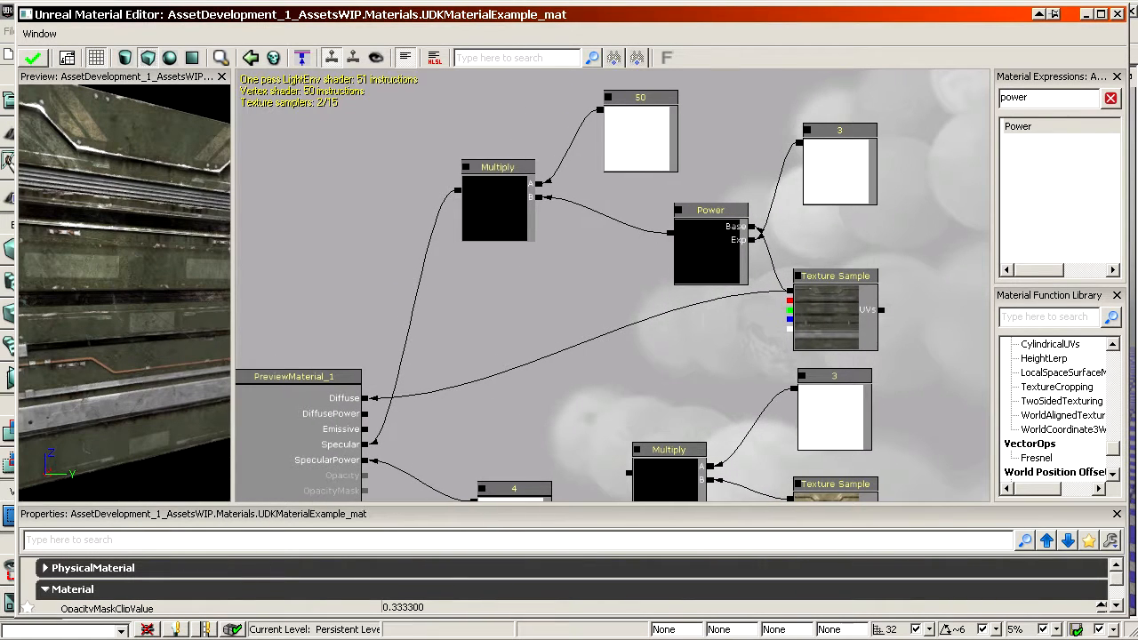
scroll(612, 284, "up", 1)
left_click_drag(425, 263, 685, 135)
left_click(451, 205)
left_click(598, 130, "ctrl")
left_click_drag(453, 155, 485, 130)
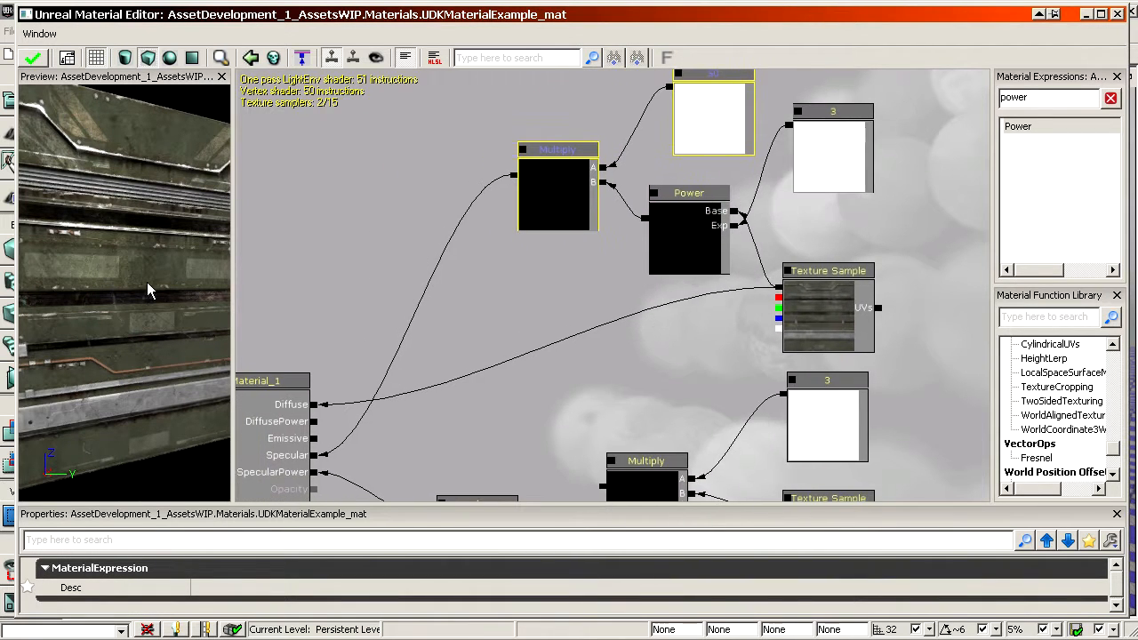
left_click_drag(148, 290, 117, 294)
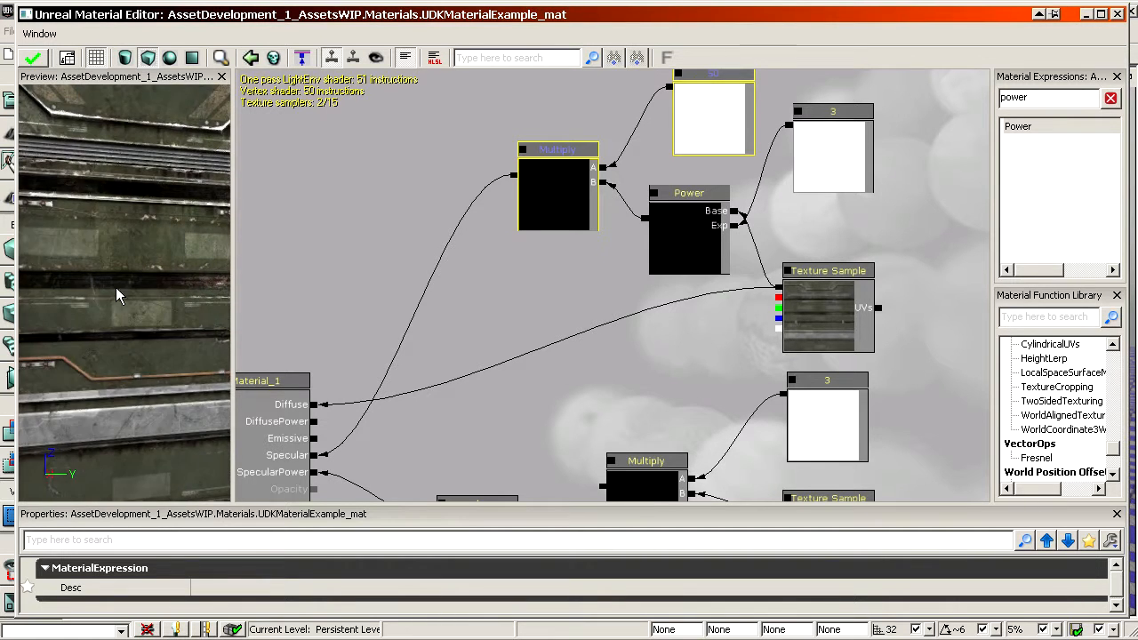
Step: Examine the Texture Sample, Power and Multiply nodes of the specular branch and the unused specular texture branch against the preview mesh
scroll(117, 295, "up", 1)
left_click_drag(552, 298, 490, 298)
scroll(533, 298, "up", 2)
left_click(820, 301)
left_click_drag(175, 267, 165, 271)
left_click_drag(693, 323, 680, 437)
left_click(614, 335)
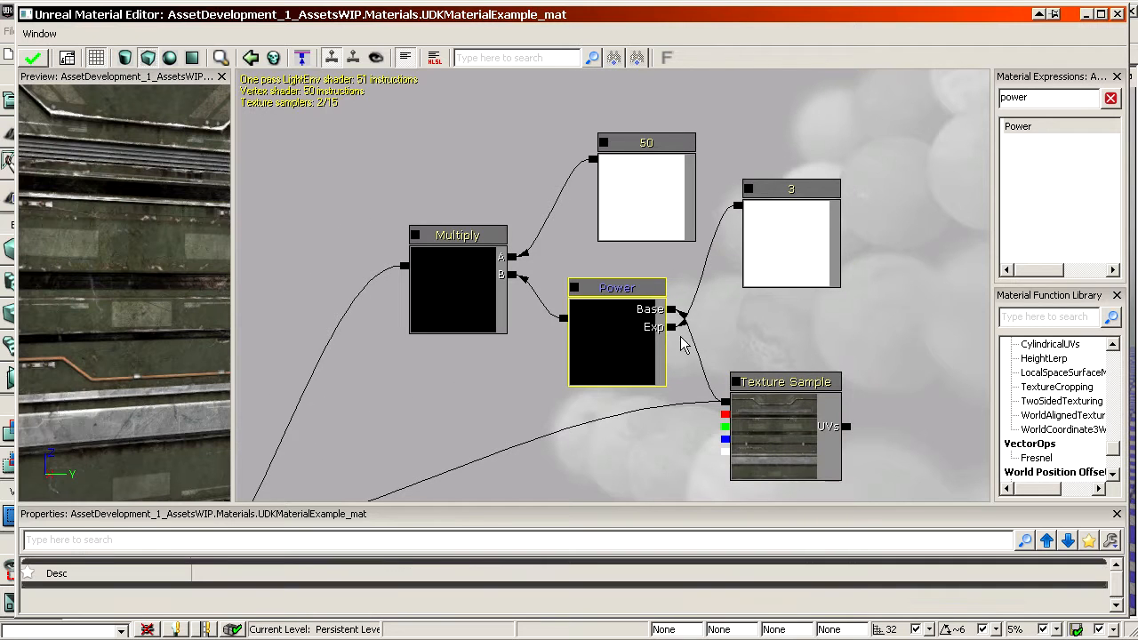
left_click(470, 282)
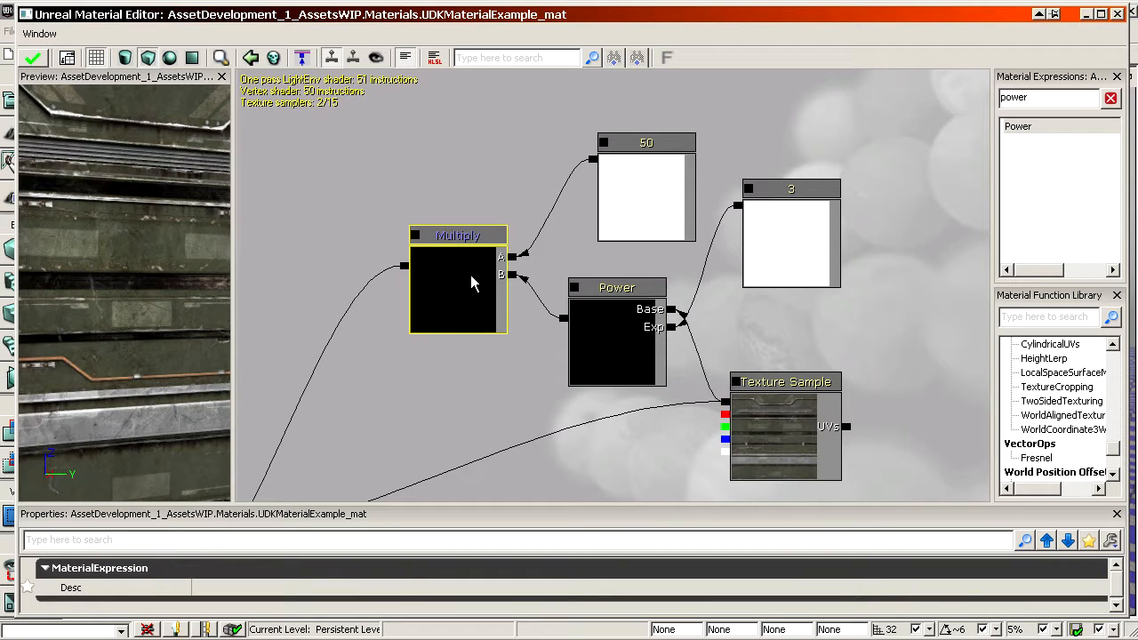
left_click_drag(465, 341, 570, 245)
left_click(666, 310)
left_click(845, 362)
left_click_drag(459, 178, 563, 302)
scroll(563, 302, "down", 2)
mouse_move(118, 281)
left_mouse_down()
mouse_move(62, 281)
mouse_move(129, 264)
left_mouse_up()
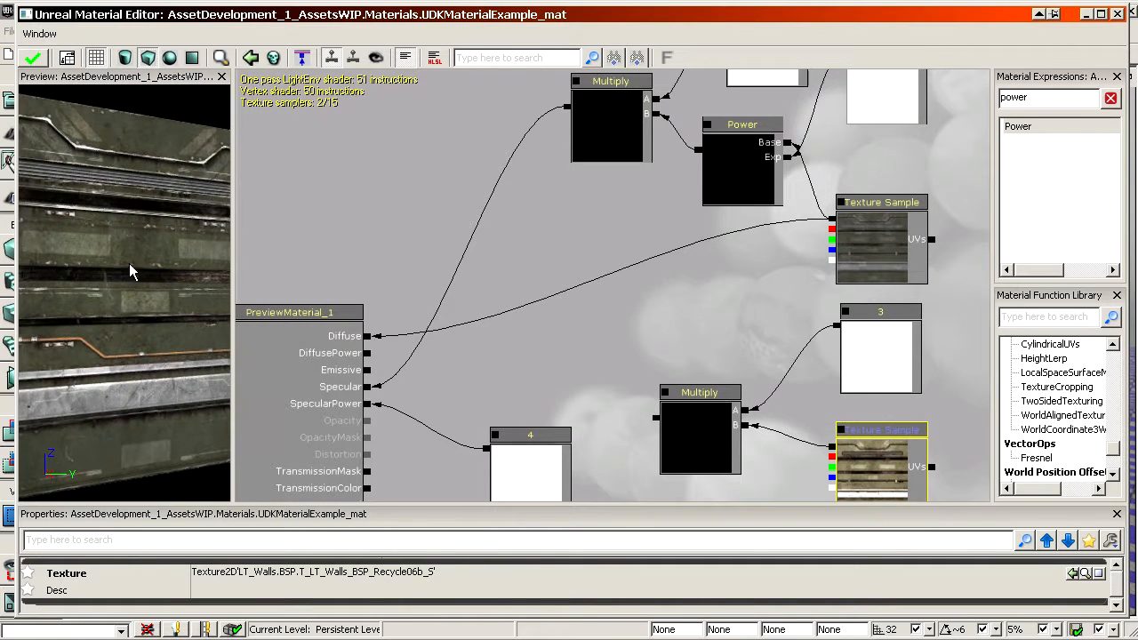
left_click_drag(506, 333, 485, 355)
Step: Find the Panner expression and add it to the empty graph area beyond the Texture Samples
scroll(486, 355, "up", 1)
left_click_drag(976, 122, 957, 122)
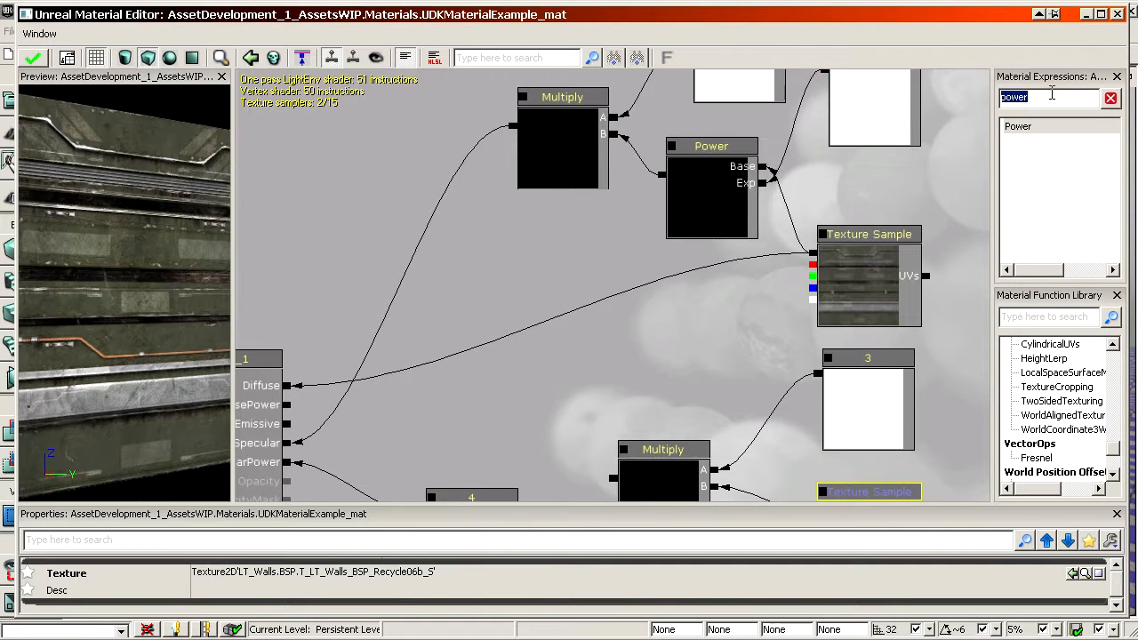
type("pann")
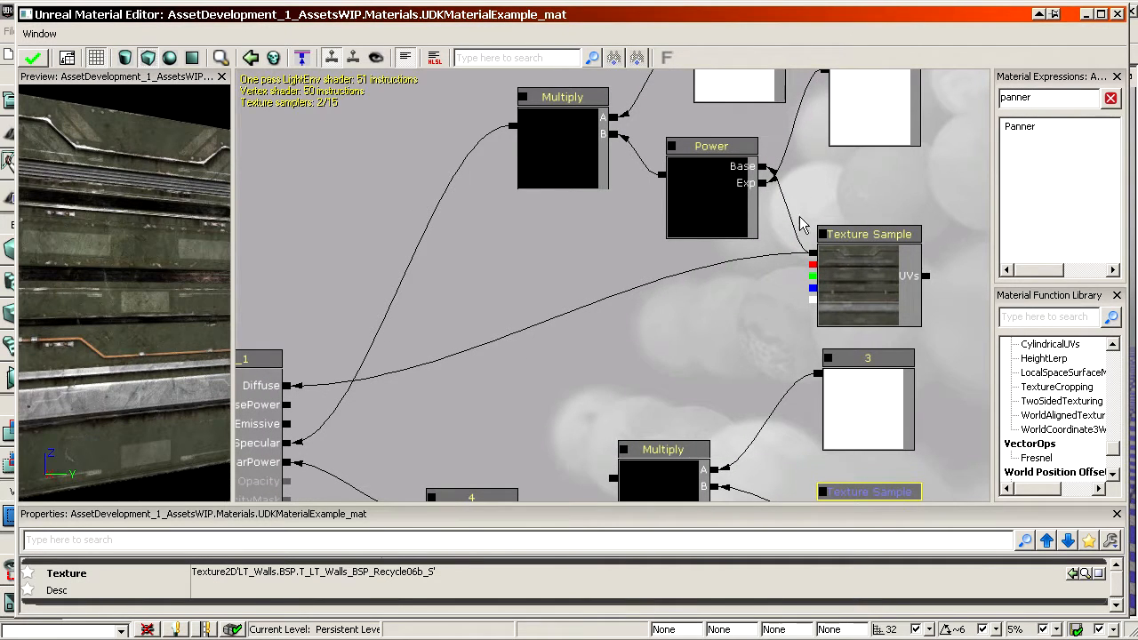
left_click_drag(436, 356, 126, 347)
left_click_drag(1028, 123, 904, 129)
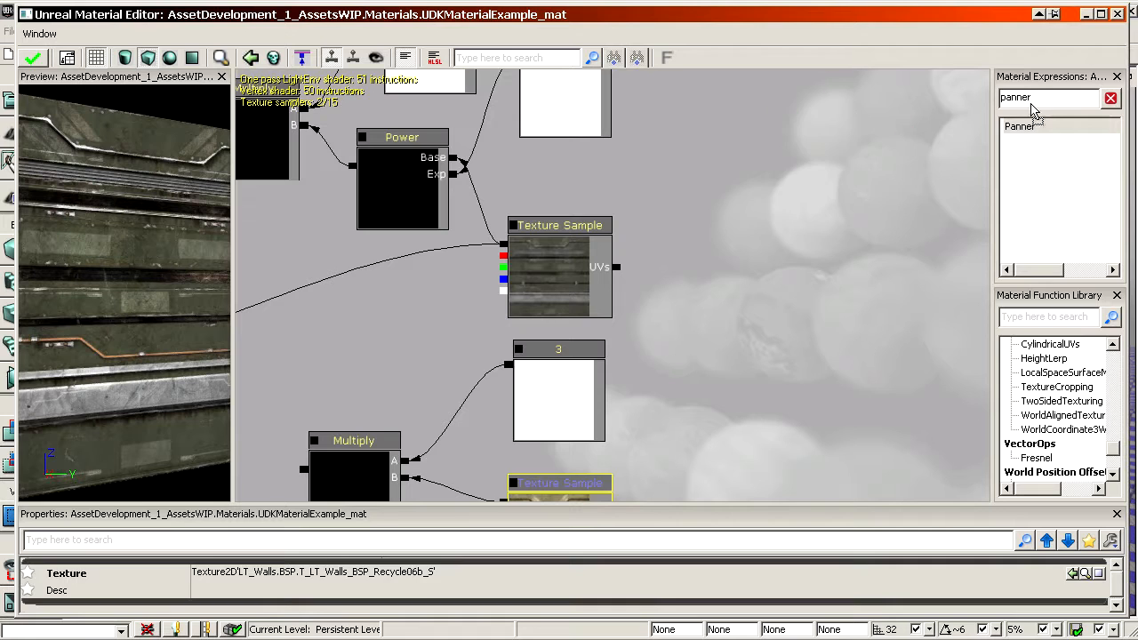
Step: Find the Rotator expression and add it below the Panner node
double_click(1040, 98)
type("te")
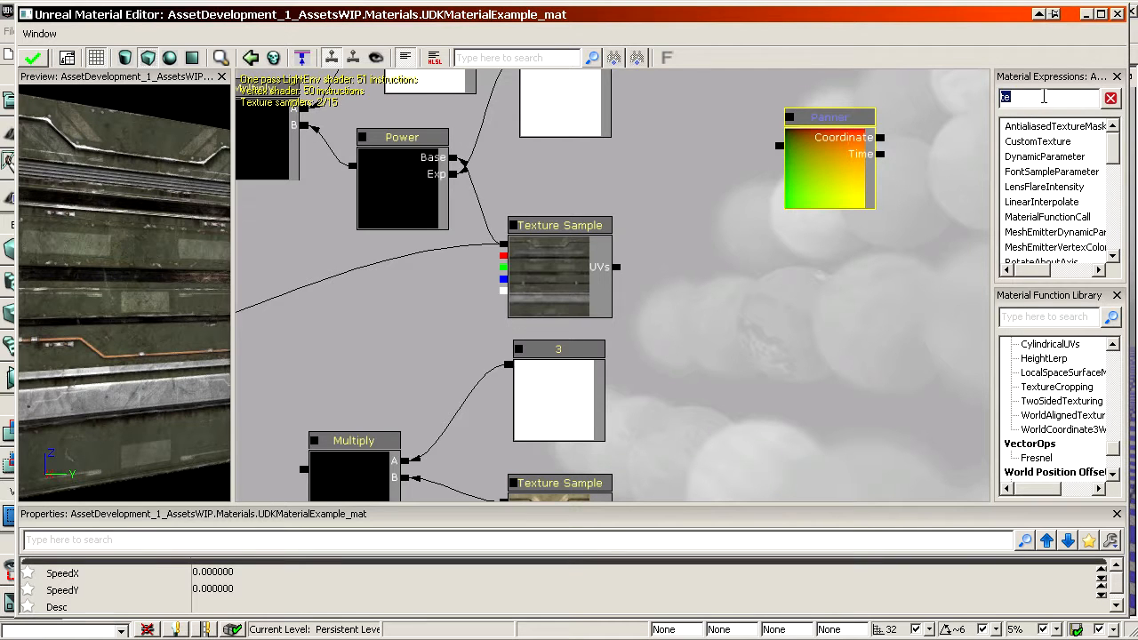
type("rotat")
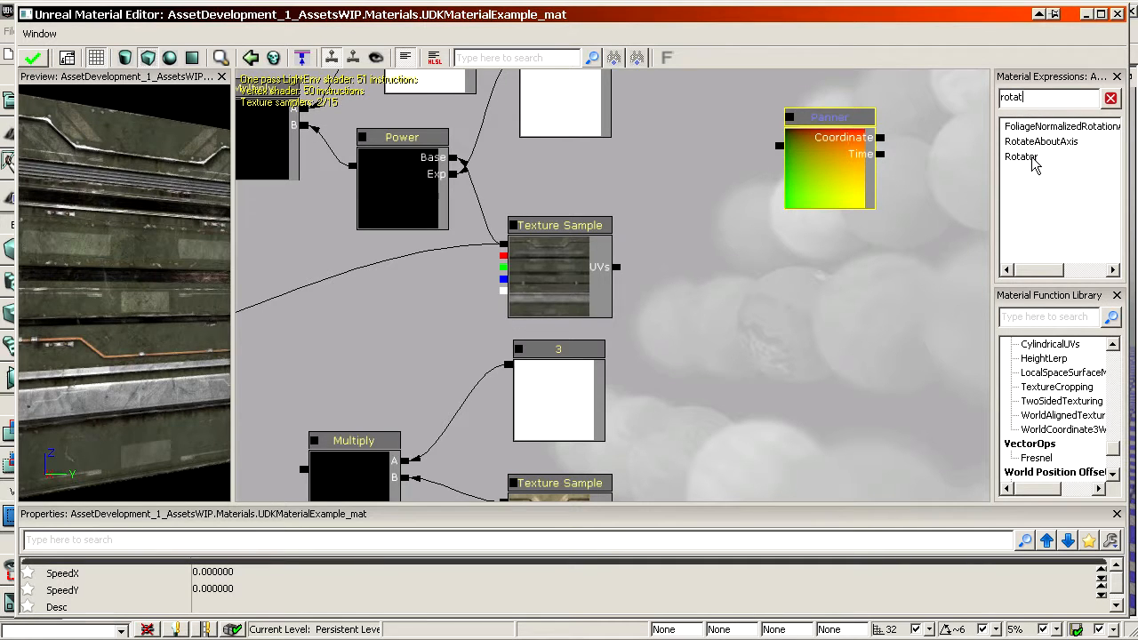
left_click_drag(1031, 158, 770, 259)
Step: Find the TextureCoordinate expression and add it below the Rotator node
type("te")
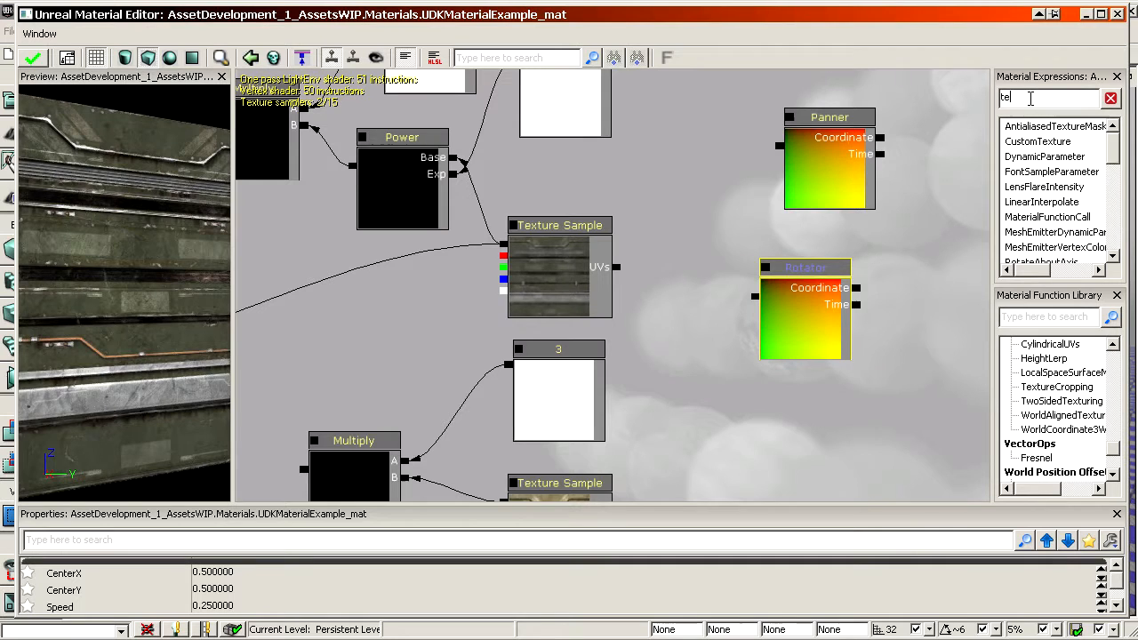
type("xtur")
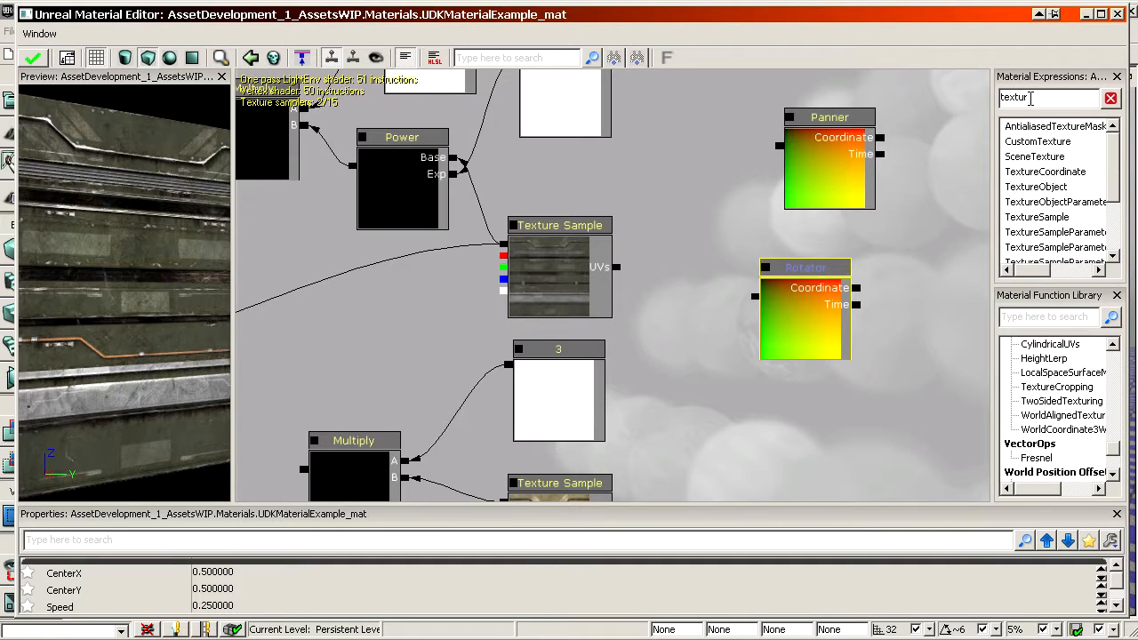
mouse_move(1052, 178)
left_mouse_down()
mouse_move(855, 384)
mouse_move(811, 402)
left_mouse_up()
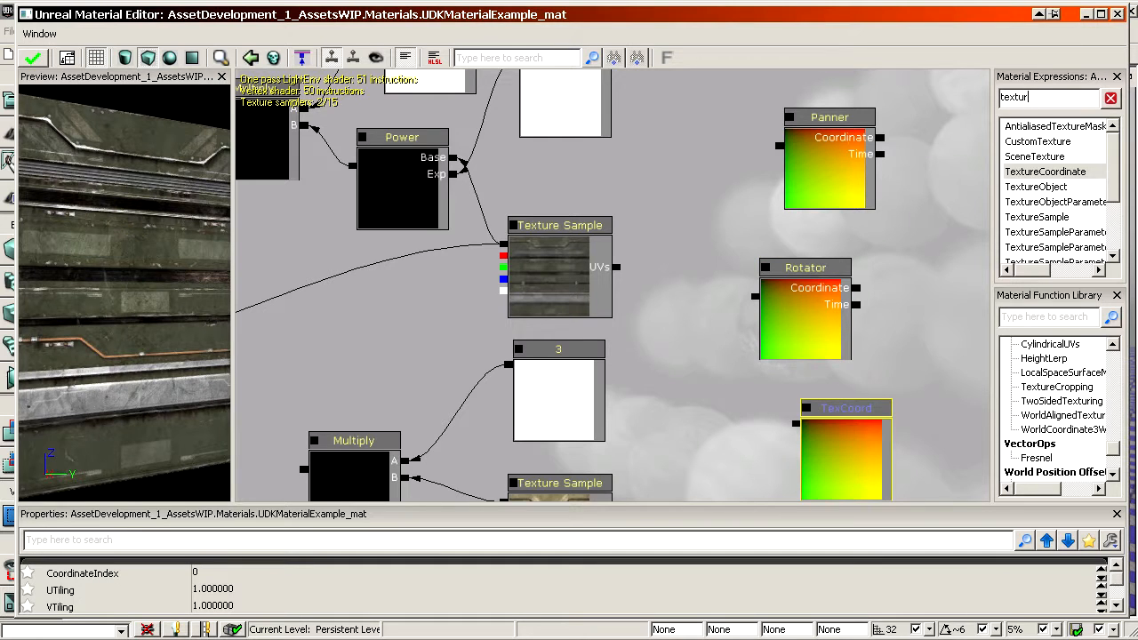
left_click_drag(905, 331, 885, 309)
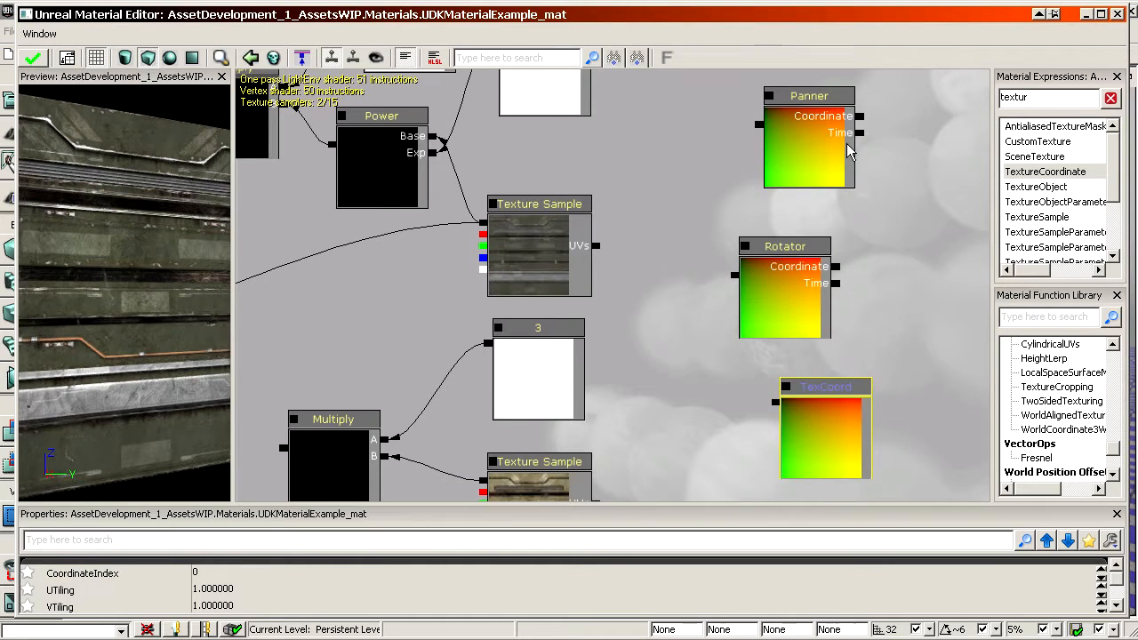
Step: Line up the Panner, Rotator and TexCoord nodes in a column and move them together farther from the Texture Samples
left_click_drag(790, 298, 815, 278)
mouse_move(836, 431)
left_mouse_down()
mouse_move(824, 398)
mouse_move(852, 397)
left_mouse_up()
left_click(823, 256, "ctrl")
left_click(784, 165, "ctrl")
left_click_drag(687, 236, 707, 360)
left_click_drag(828, 248, 754, 485, "ctrl")
scroll(691, 328, "down", 2)
left_click_drag(692, 331, 926, 313, "ctrl")
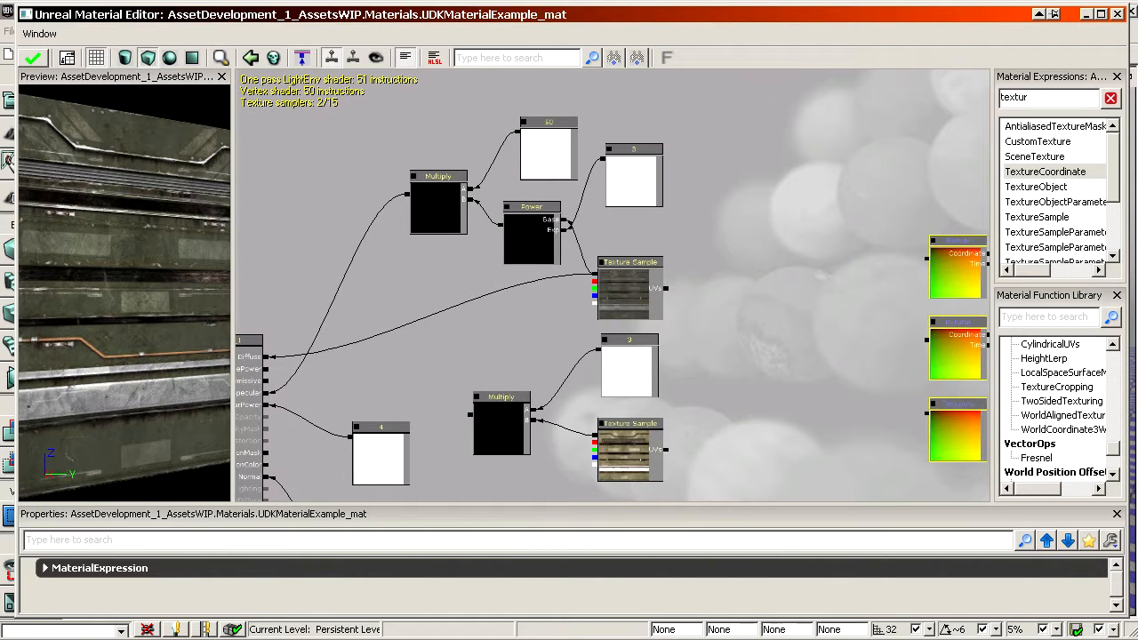
Step: Try placing the diffuse Texture Sample above the Panner node, and return it beside the Power node
left_click(627, 284)
left_click_drag(627, 285, 867, 181, "ctrl")
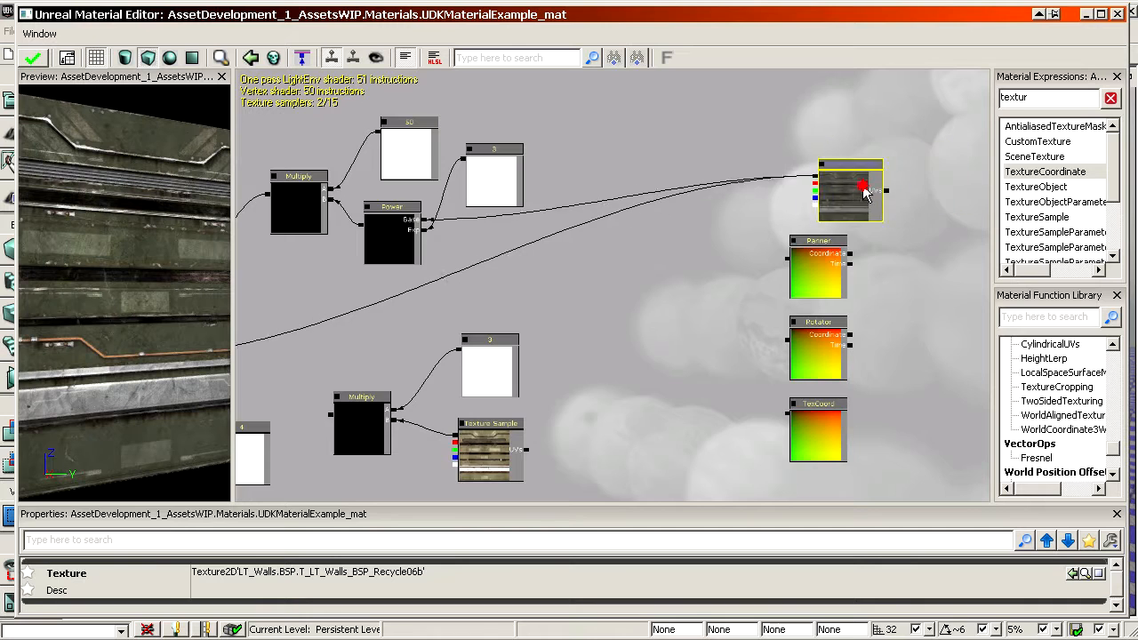
left_click_drag(711, 204, 829, 152)
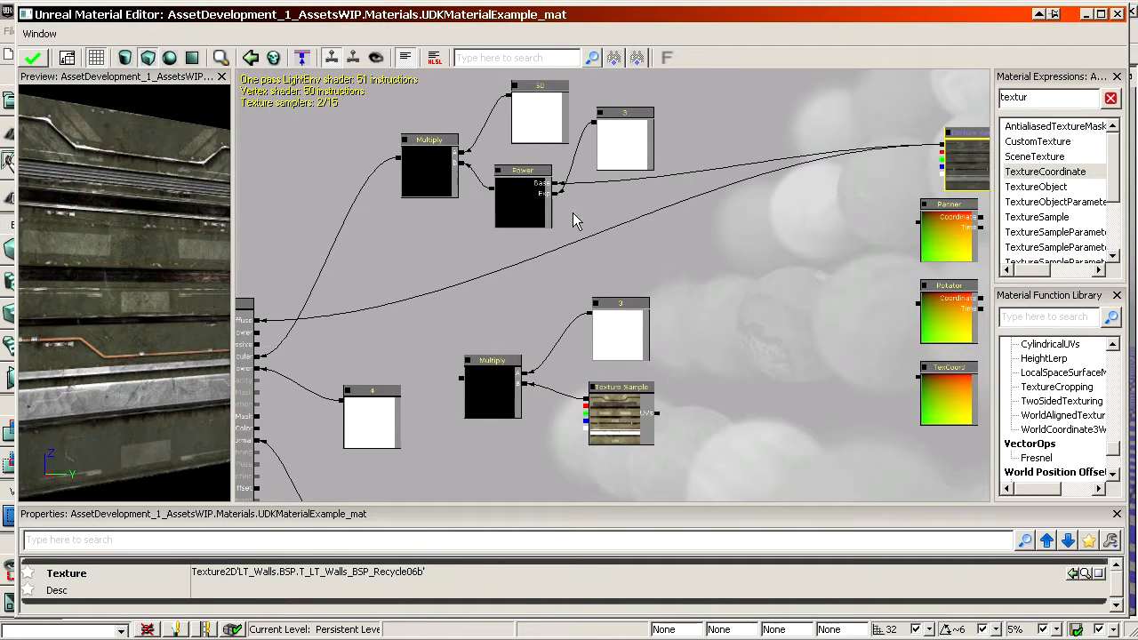
left_click_drag(256, 434, 485, 362)
left_click_drag(872, 185, 620, 252)
left_click_drag(960, 129, 614, 209, "ctrl")
left_click_drag(614, 208, 553, 202)
left_click_drag(708, 390, 549, 433)
scroll(549, 433, "up", 4)
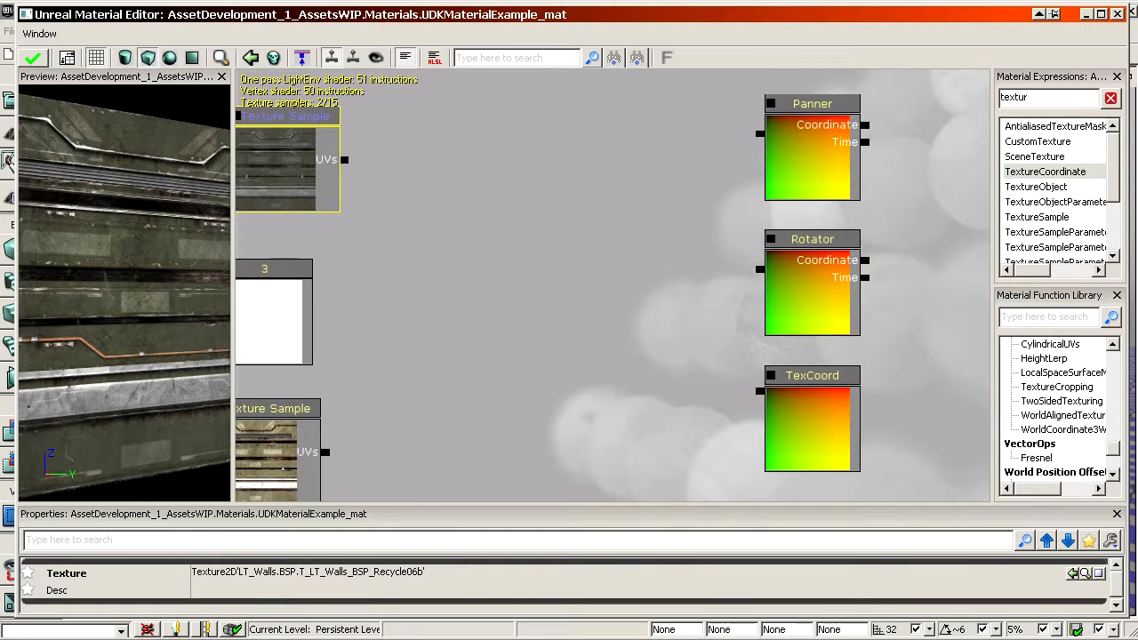
Step: Select the Panner, Rotator and TexCoord nodes together and move them as a group closer to the Texture Samples
left_click(838, 167)
left_click(831, 285, "ctrl")
left_click(822, 397, "ctrl")
left_click_drag(833, 132, 454, 157, "ctrl")
left_click_drag(379, 288, 610, 315)
left_click_drag(653, 235, 926, 224, "ctrl")
left_click_drag(696, 226, 596, 232)
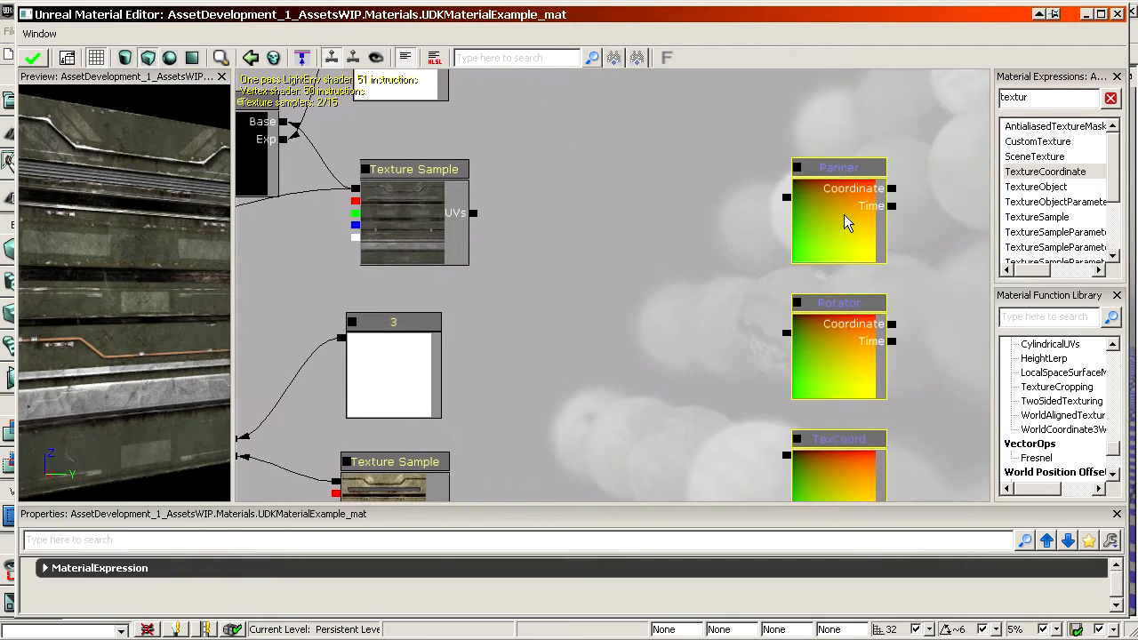
Step: Connect the Panner's output to the UVs input of the diffuse Texture Sample
left_click_drag(846, 216, 479, 227, "ctrl")
left_click(759, 212)
left_click(437, 233)
left_click(495, 215)
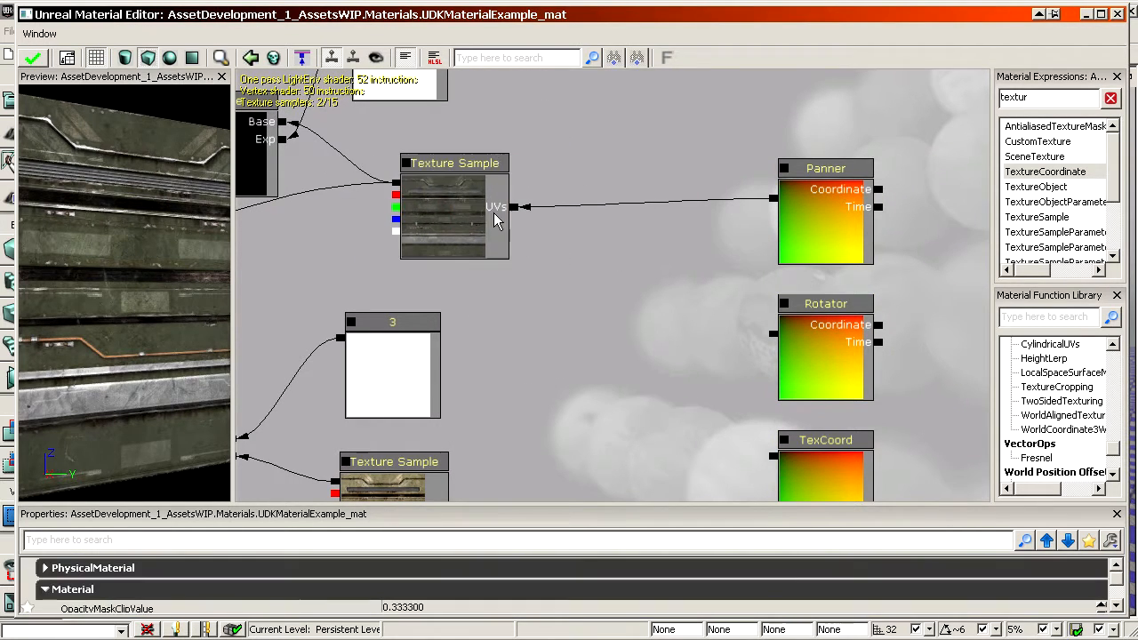
Step: Widen the material preview and set the Panner's SpeedX to 1
left_click(798, 228)
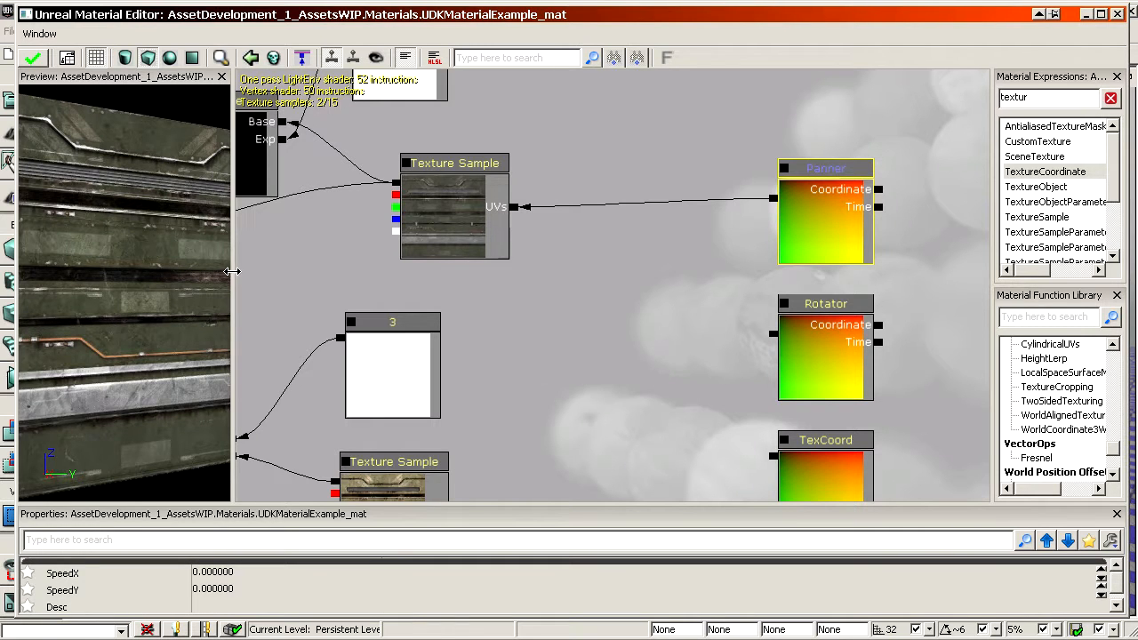
left_click_drag(231, 271, 304, 271)
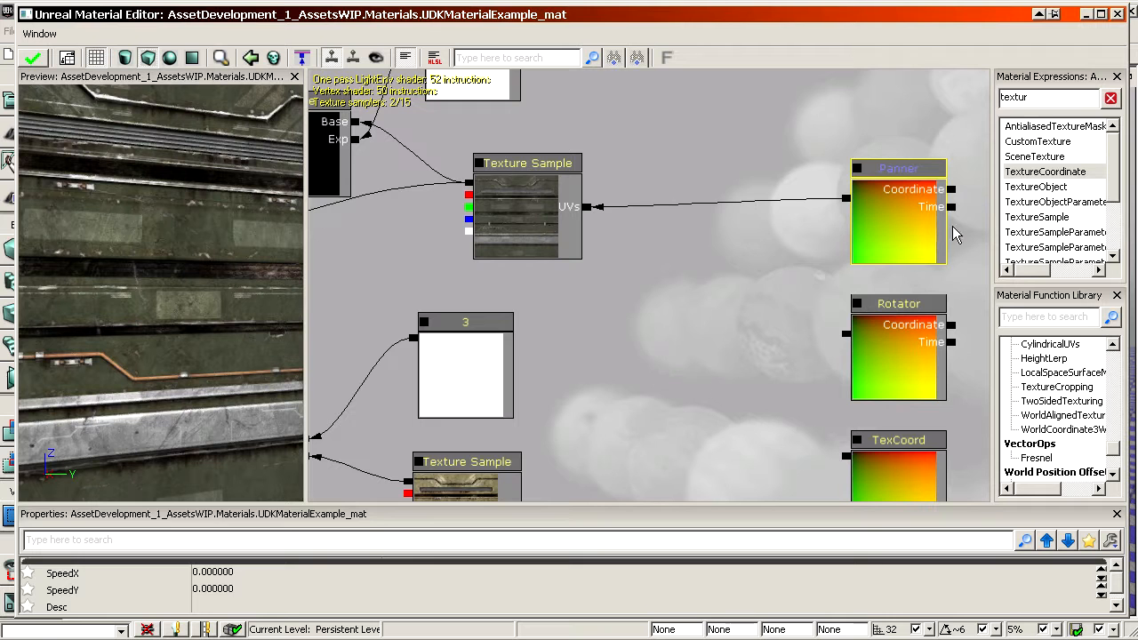
left_click(272, 574)
type("1")
key("Return")
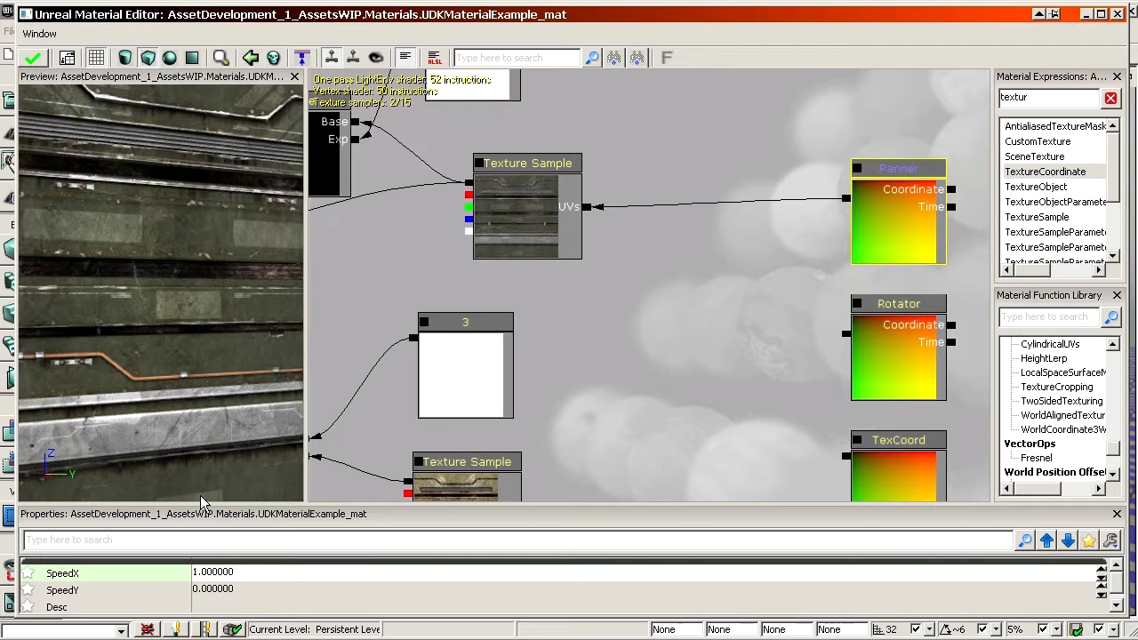
left_click_drag(168, 391, 142, 391)
right_click_drag(168, 391, 169, 436)
Step: Set the Panner's SpeedY to 1 and its SpeedX to 4
left_click(258, 589)
type("1")
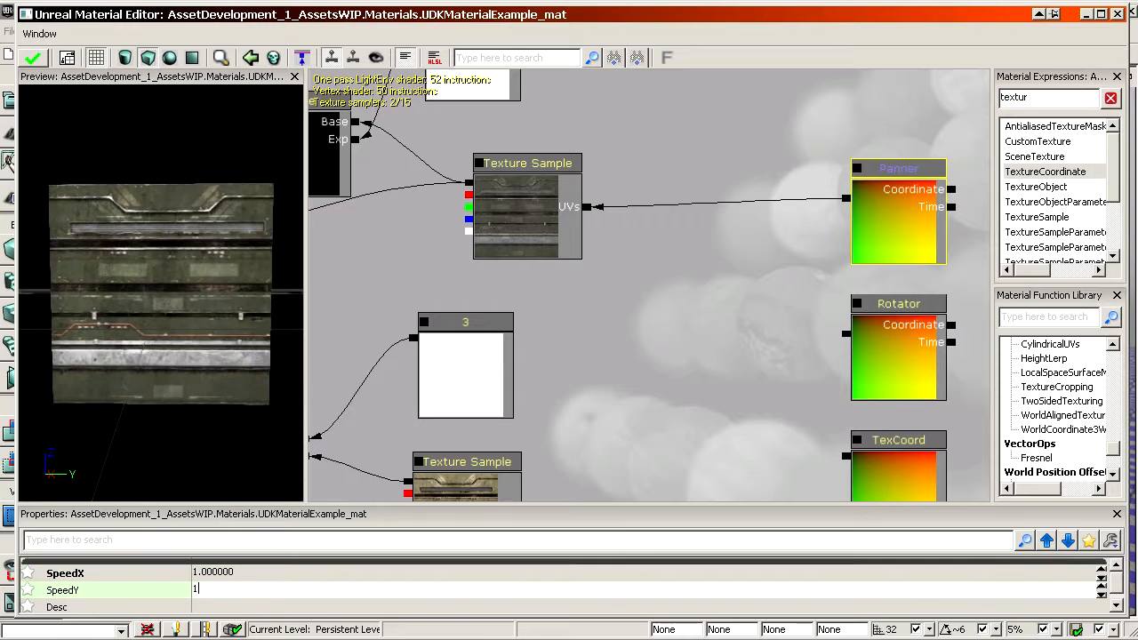
key("Return")
left_click(236, 572)
type("4")
key("Return")
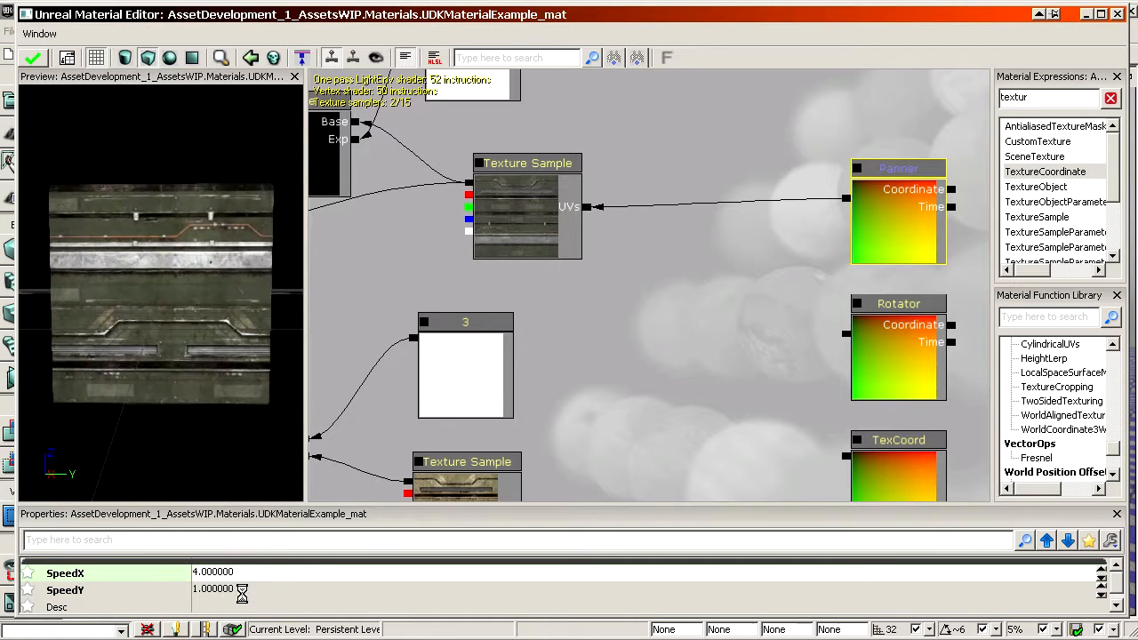
Step: Set the Panner's SpeedY to 0 and slow its SpeedX to 0.1
left_click(241, 590)
type("0")
key("Return")
left_click(240, 573)
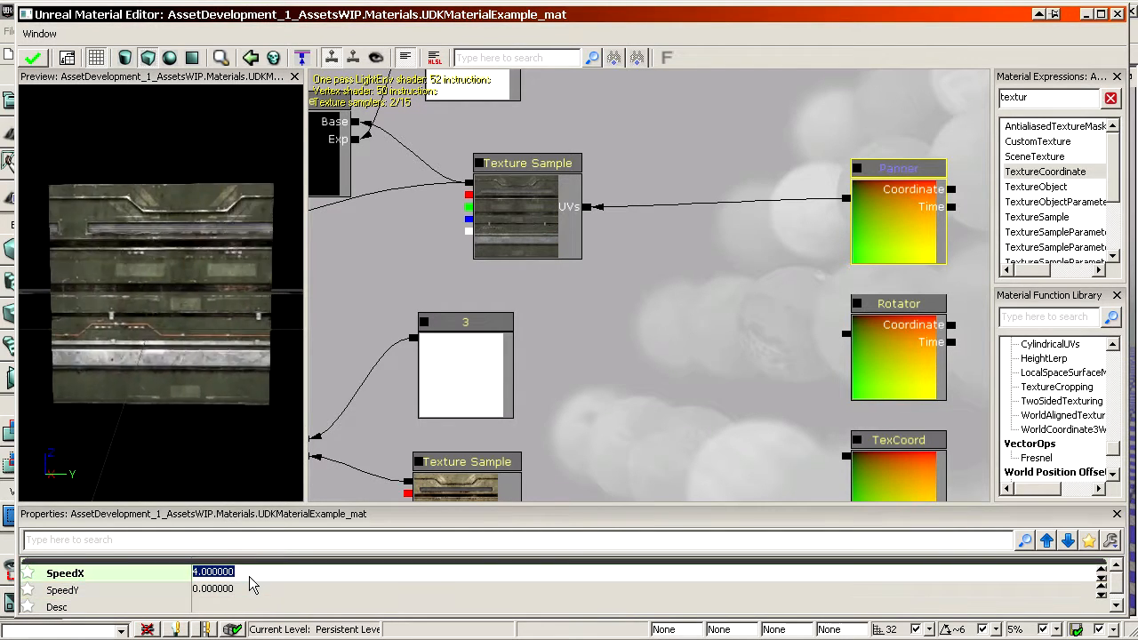
type("0.1")
key("Return")
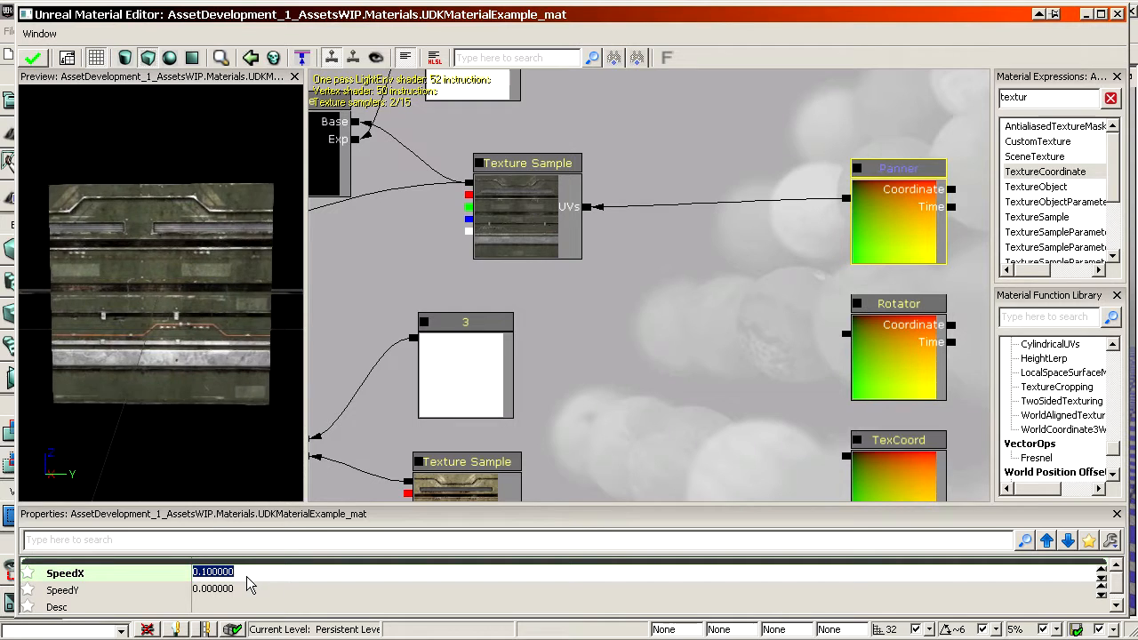
right_click_drag(186, 311, 187, 249)
right_click_drag(204, 371, 204, 413)
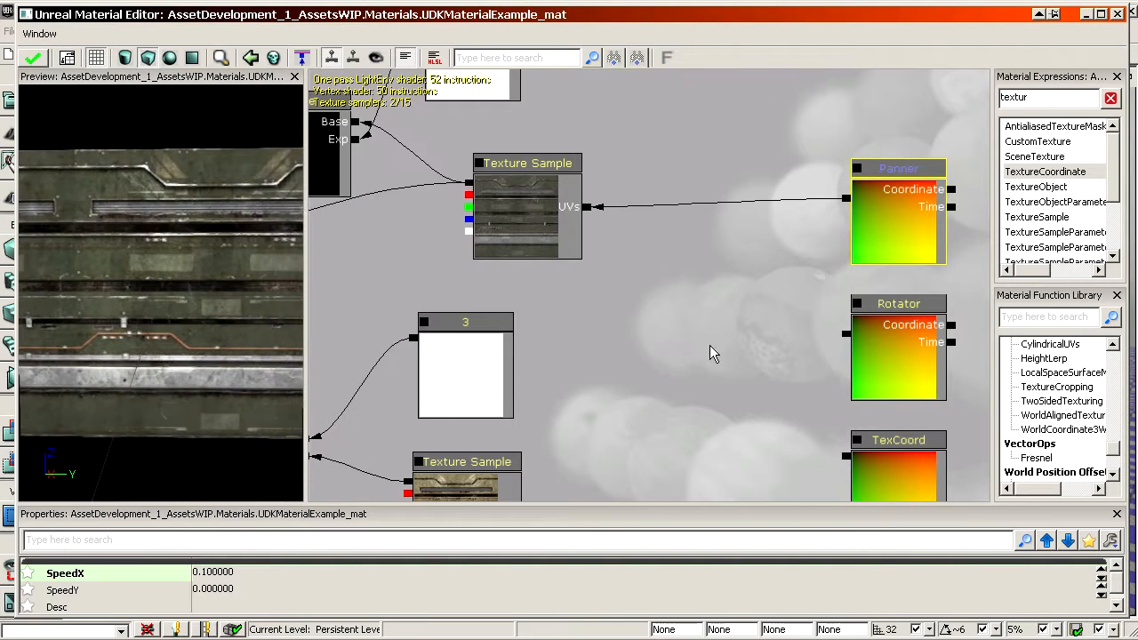
Step: Connect the Rotator's output to the diffuse Texture Sample's UVs in place of the Panner and open its Speed value
left_click_drag(852, 342, 573, 197)
left_click(862, 334)
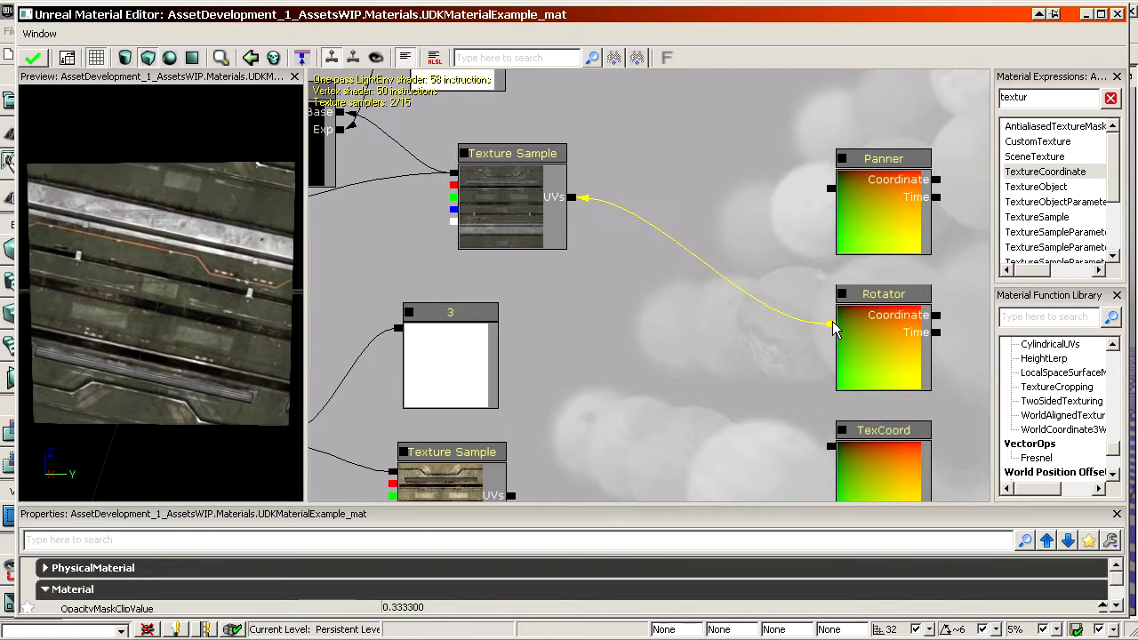
left_click(227, 606)
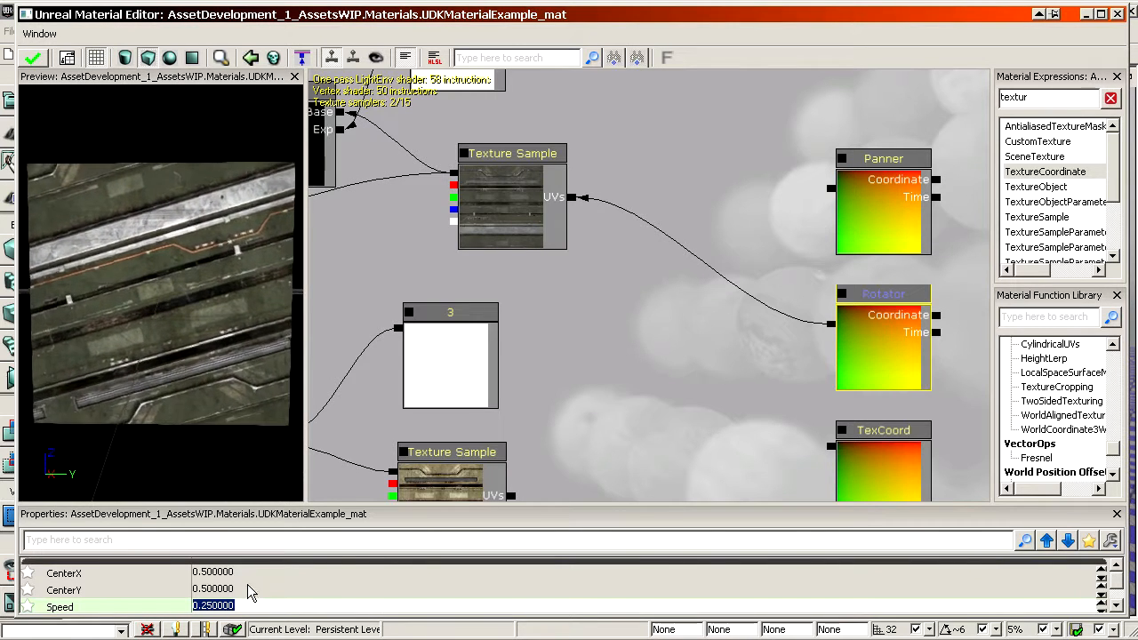
left_click(594, 351)
Step: Connect the TexCoord node to the diffuse Texture Sample's UVs and set its UTiling and VTiling to 4
left_click_drag(799, 438, 585, 169)
left_click(872, 434)
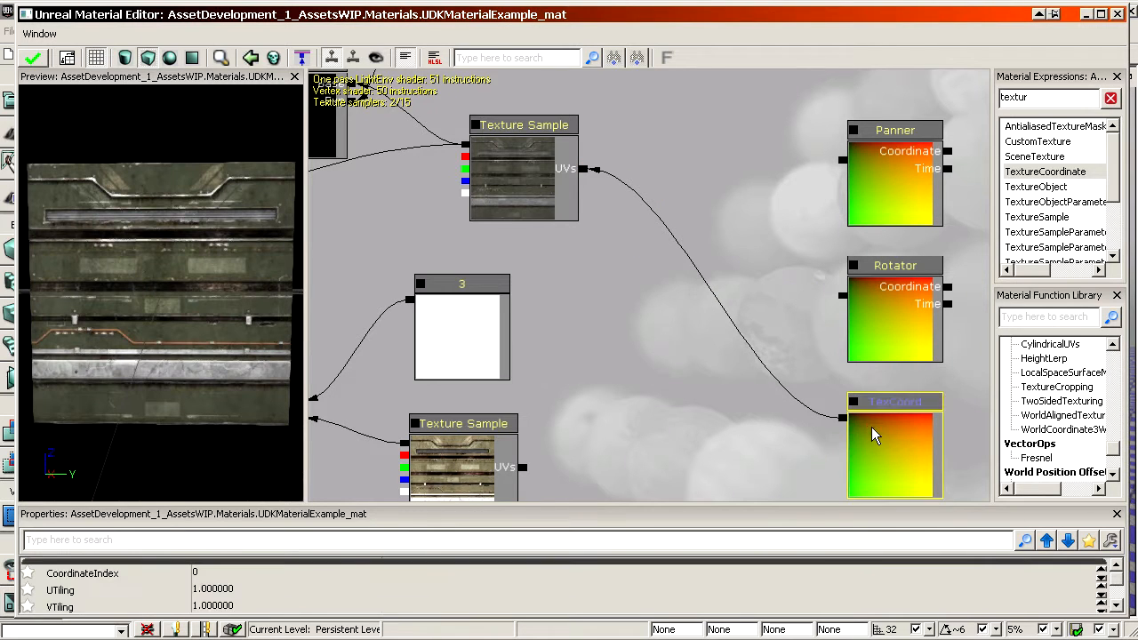
left_click(251, 591)
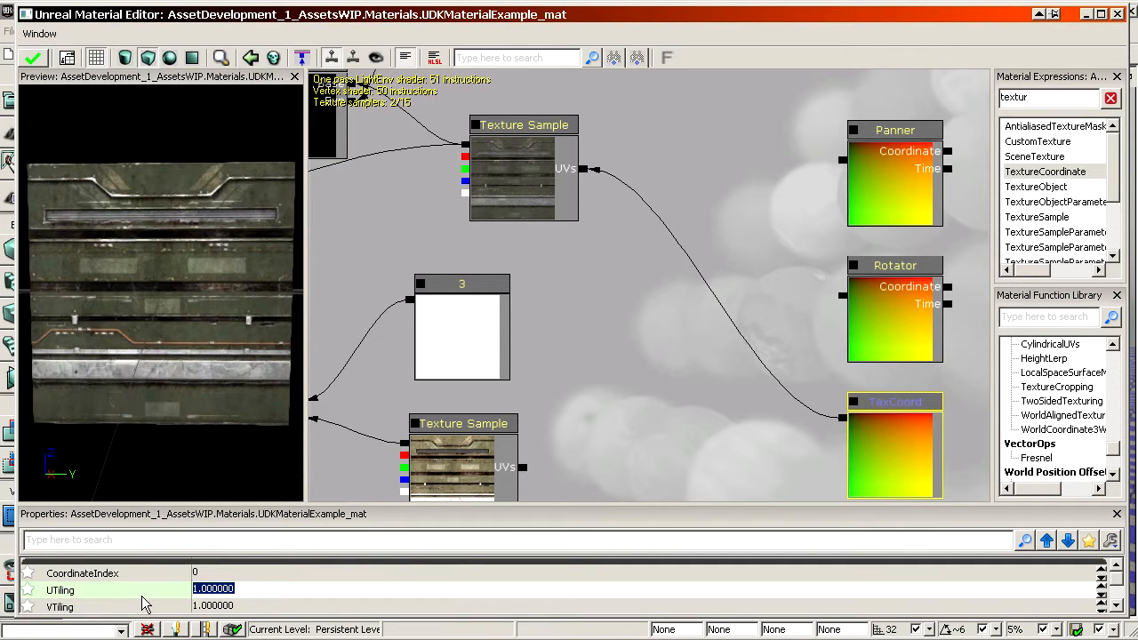
type("4")
left_click(241, 606)
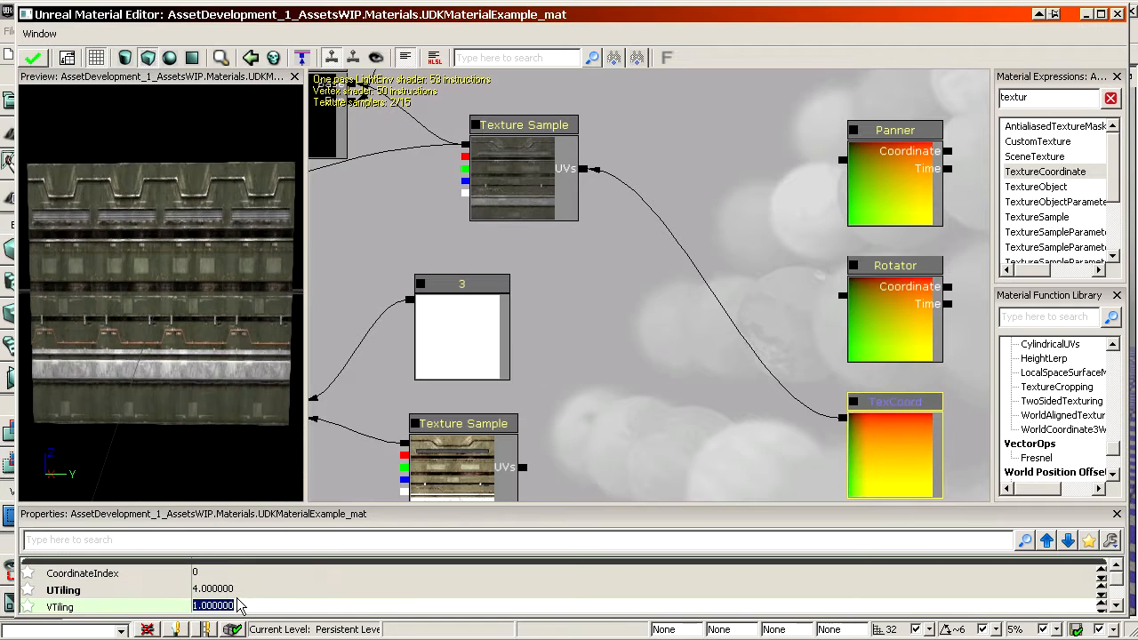
type("4")
key("Return")
right_click_drag(189, 314, 190, 240)
right_click_drag(267, 383, 266, 477)
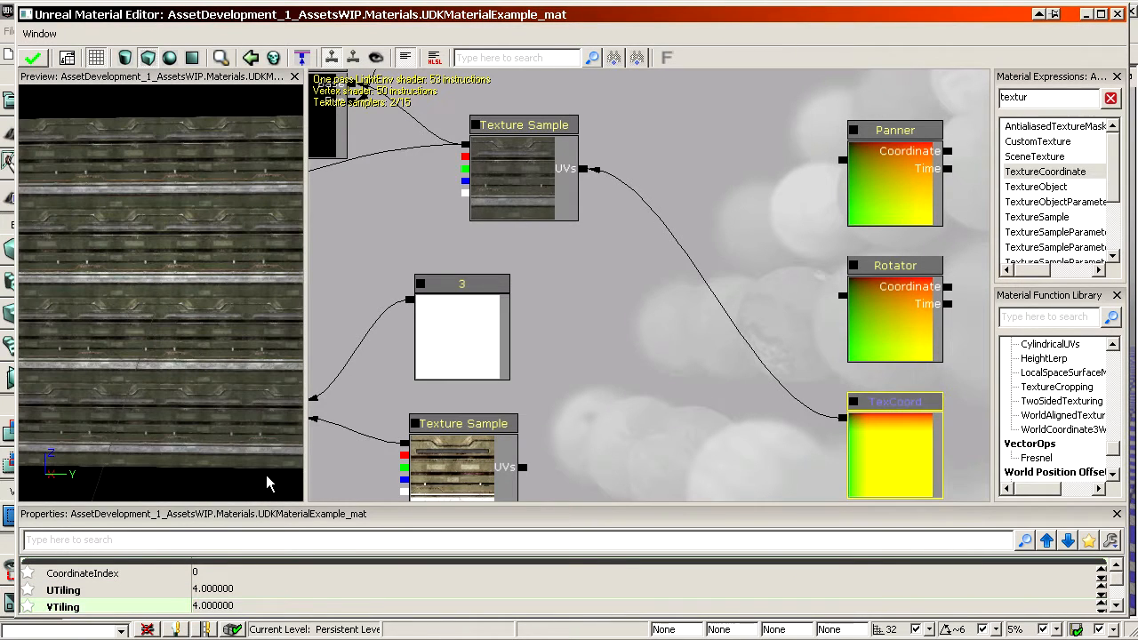
Step: Examine the normal, diffuse and specular Texture Samples to see which of them use the TexCoord tiling
left_click(228, 594)
left_click_drag(787, 309, 1026, 107)
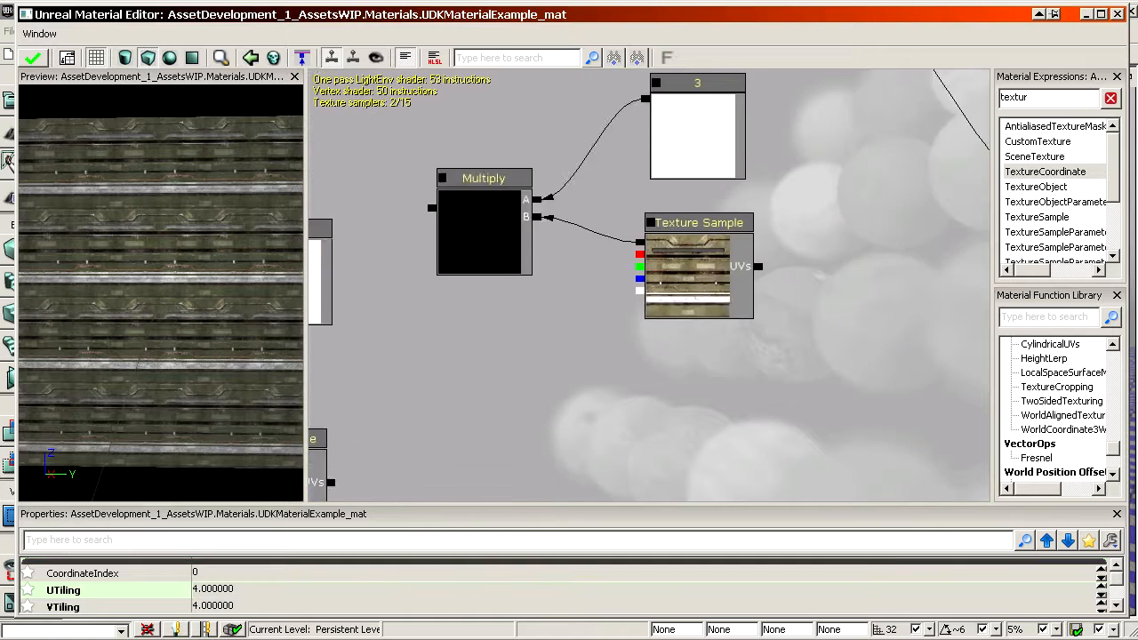
scroll(690, 337, "down", 1)
left_click_drag(689, 337, 965, 227)
left_click(589, 347)
left_click_drag(692, 276, 322, 566)
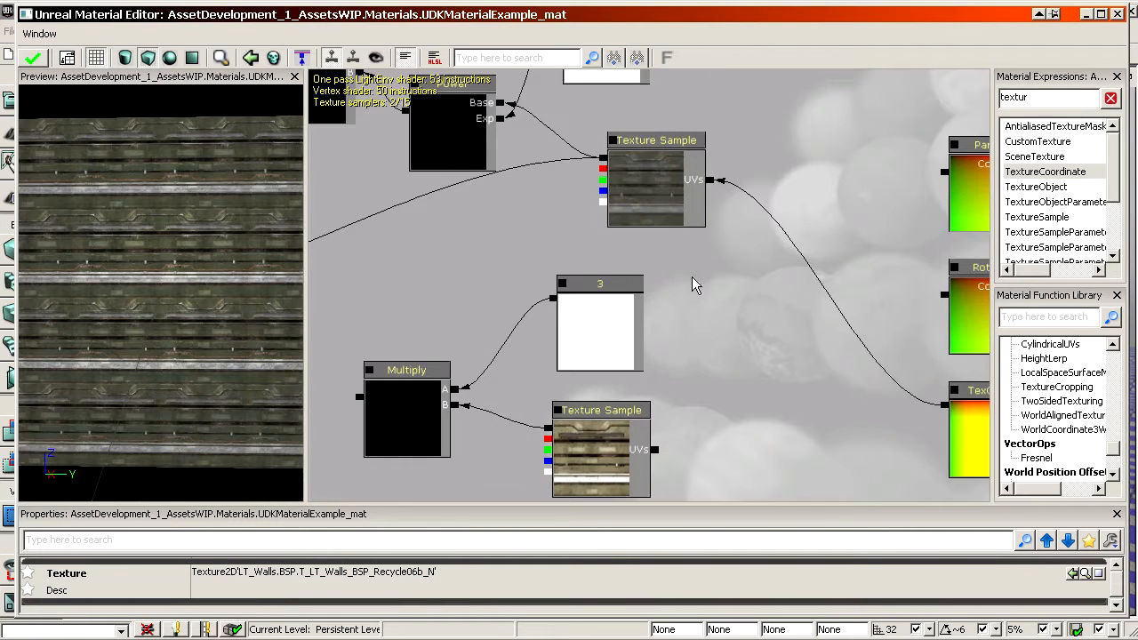
left_click(650, 214)
left_click_drag(729, 265, 806, 93)
left_click(701, 283)
mouse_move(781, 307)
left_mouse_down()
mouse_move(800, 281)
mouse_move(782, 304)
left_mouse_up()
scroll(765, 289, "down", 2)
left_click_drag(733, 129, 739, 160)
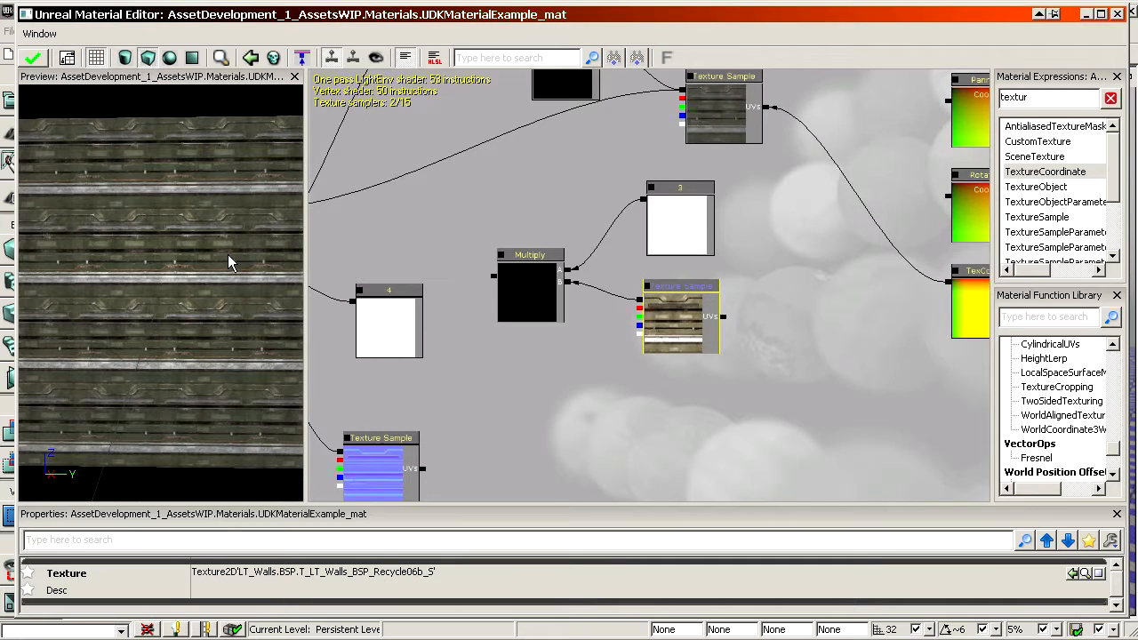
Step: Connect the TexCoord output to the UVs inputs of the specular and normal Texture Samples as well
mouse_move(137, 327)
right_mouse_down()
mouse_move(137, 240)
mouse_move(139, 343)
right_mouse_up()
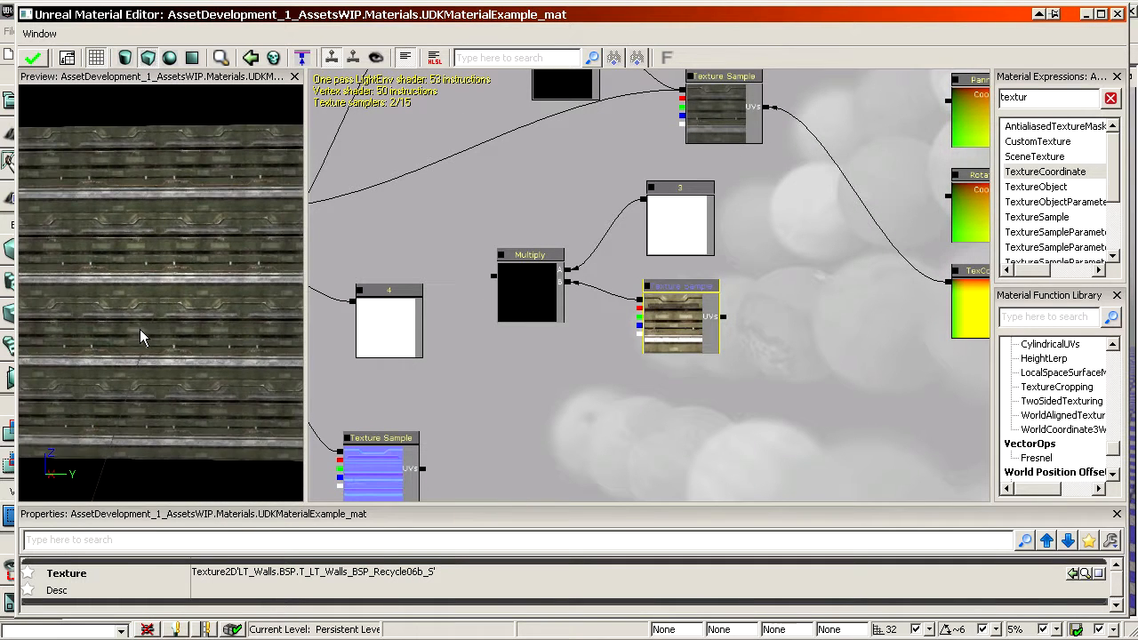
mouse_move(139, 330)
left_mouse_down()
mouse_move(164, 330)
mouse_move(143, 330)
left_mouse_up()
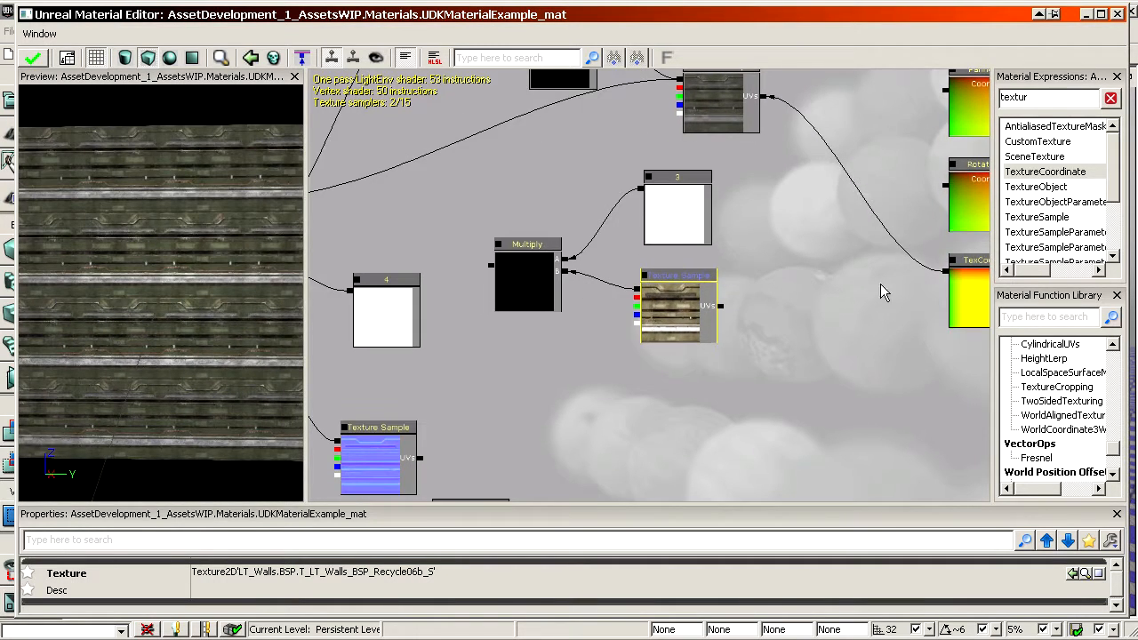
left_click_drag(946, 270, 720, 308)
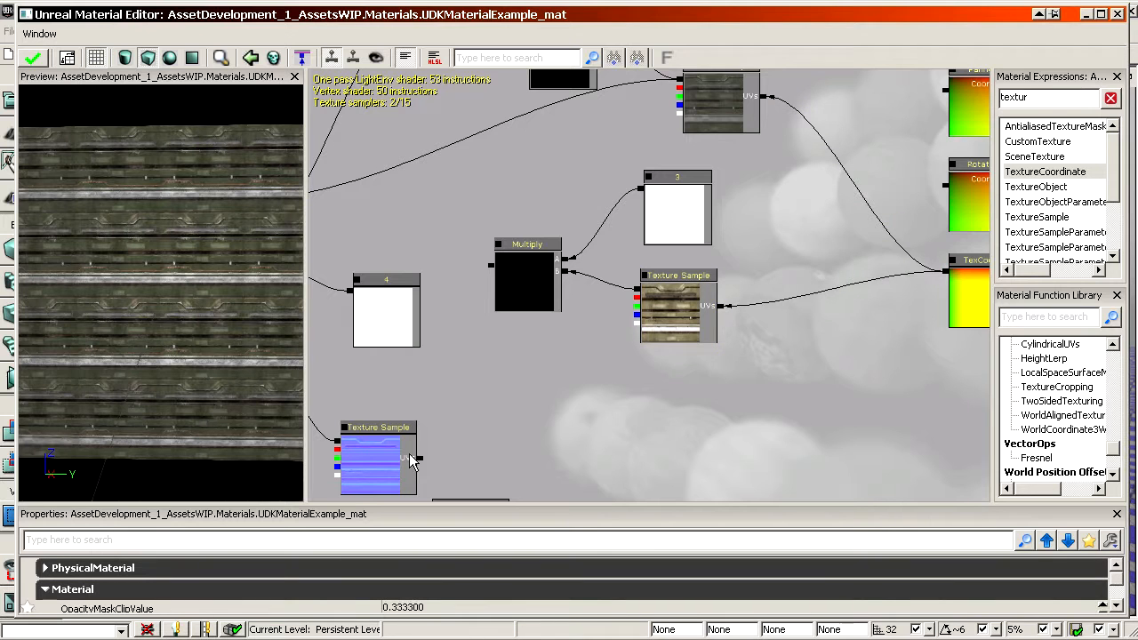
mouse_move(422, 458)
left_mouse_down()
mouse_move(902, 351)
mouse_move(945, 270)
left_mouse_up()
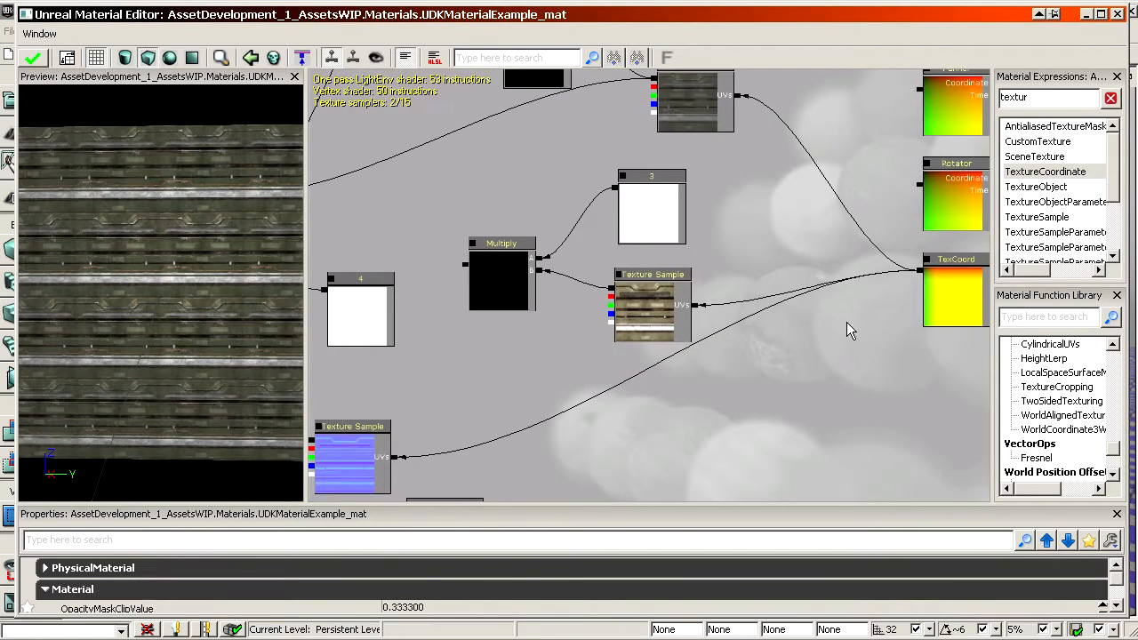
Step: Break all links between the TexCoord output and the three Texture Samples
left_click_drag(880, 294, 851, 317)
left_click(890, 293, "alt")
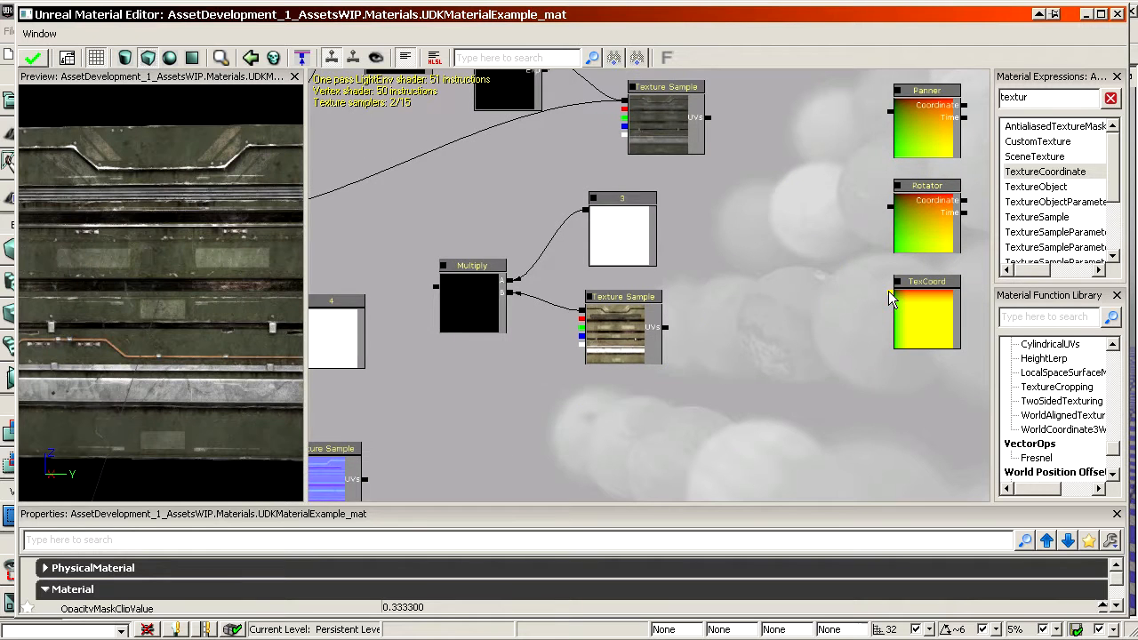
scroll(830, 327, "up", 3)
left_click_drag(876, 258, 815, 305)
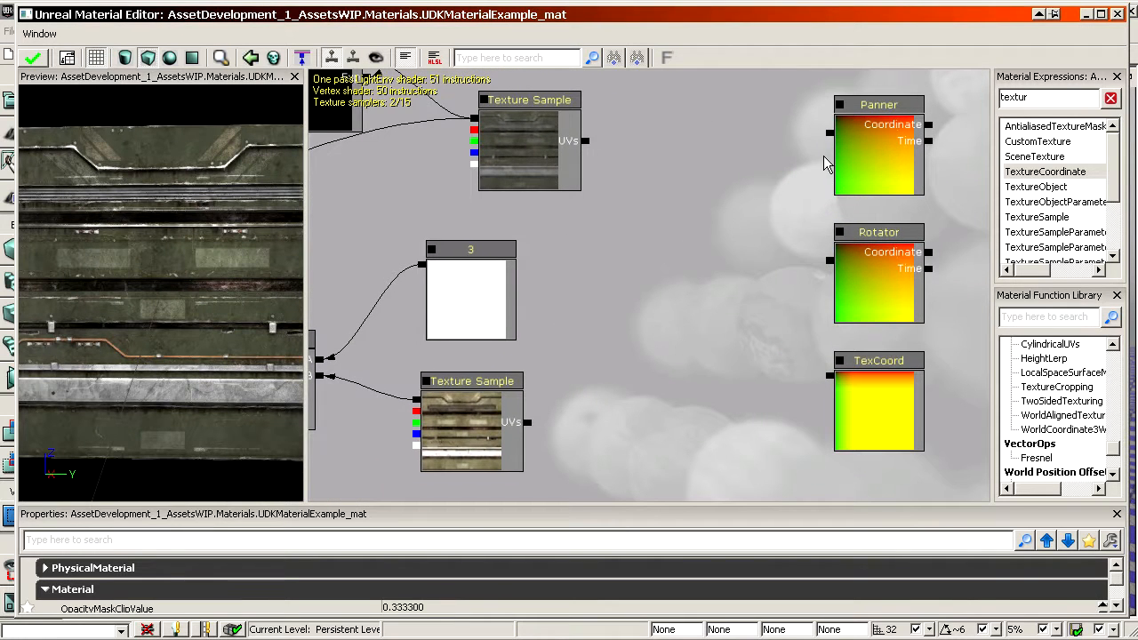
Step: Review the diffuse Texture Sample with its Power and Multiply nodes, the constant 50 node and the material preview
left_click_drag(696, 289, 841, 282)
scroll(651, 222, "down", 4)
left_click_drag(588, 135, 652, 222)
scroll(652, 222, "up", 2)
left_click(634, 172)
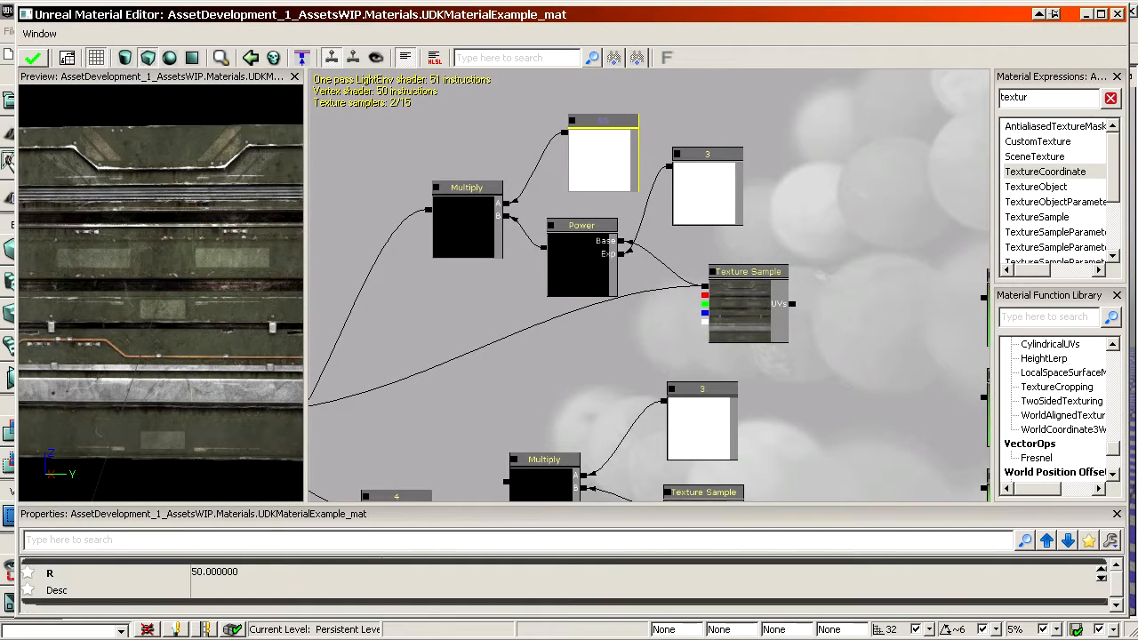
left_click_drag(703, 330, 437, 293)
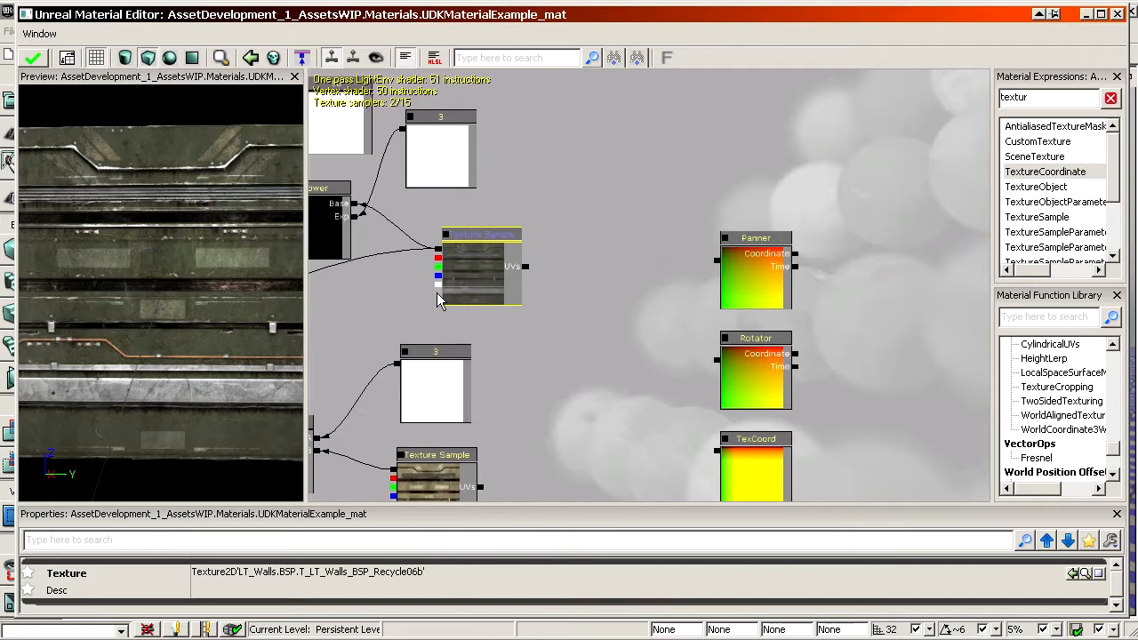
left_click_drag(526, 288, 640, 258)
right_click_drag(200, 327, 200, 298)
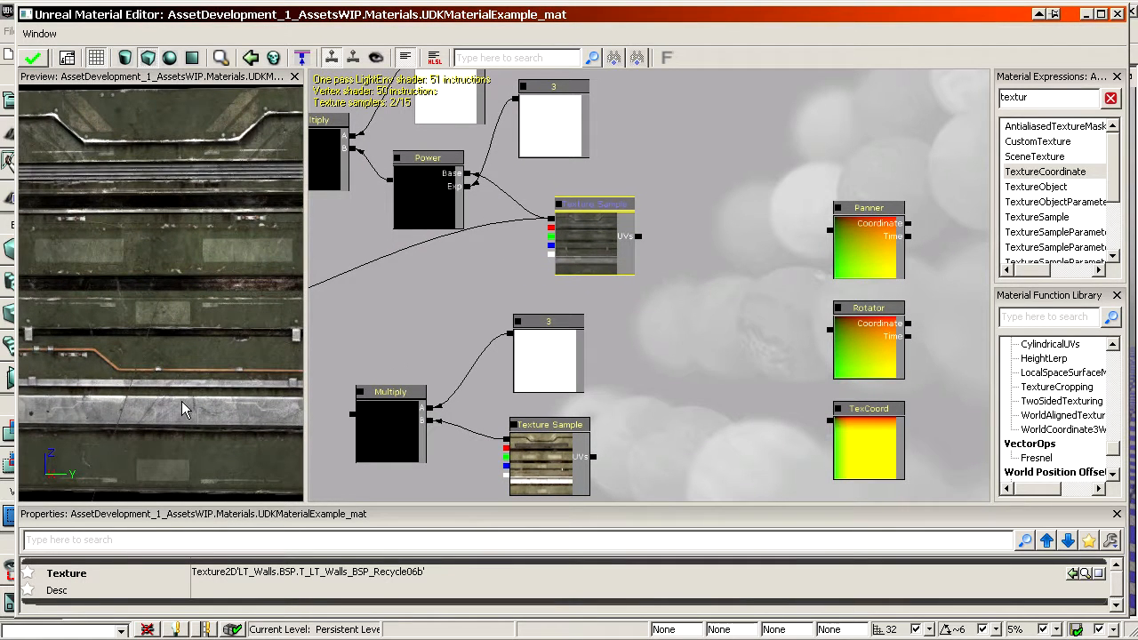
Step: Preview the unconnected RefMask Texture Sample on its own and examine its black and white areas on the surface
left_click_drag(567, 387, 894, 70)
left_click(667, 402)
left_click_drag(677, 407, 768, 337)
right_click(752, 281)
left_click(790, 485)
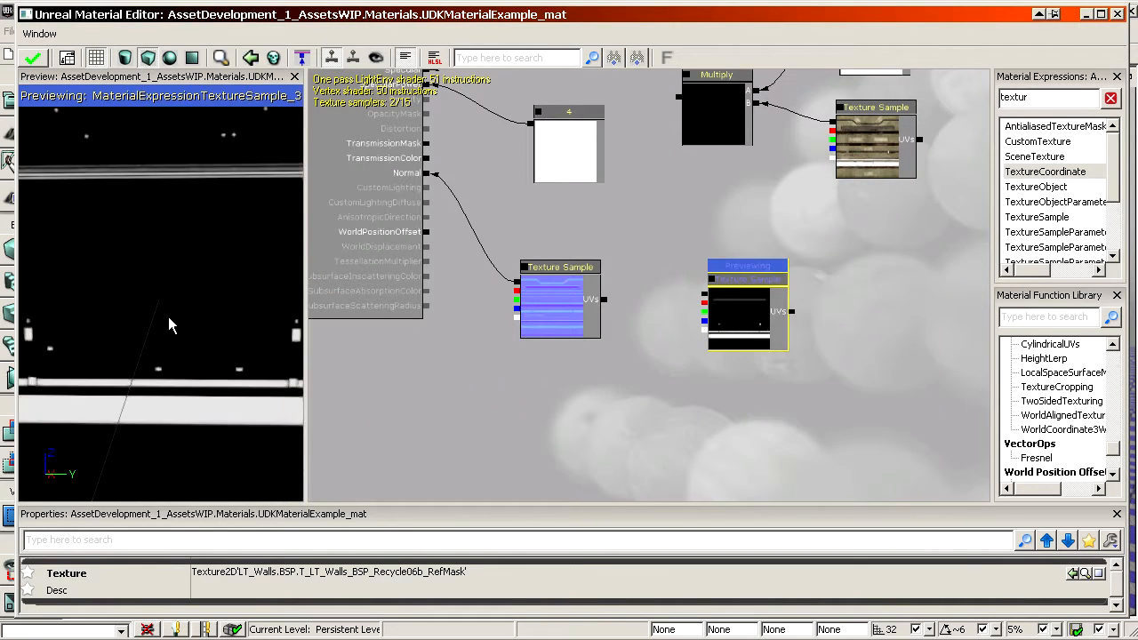
left_click_drag(167, 344, 201, 337)
right_click_drag(202, 337, 193, 297)
left_click_drag(193, 297, 209, 301)
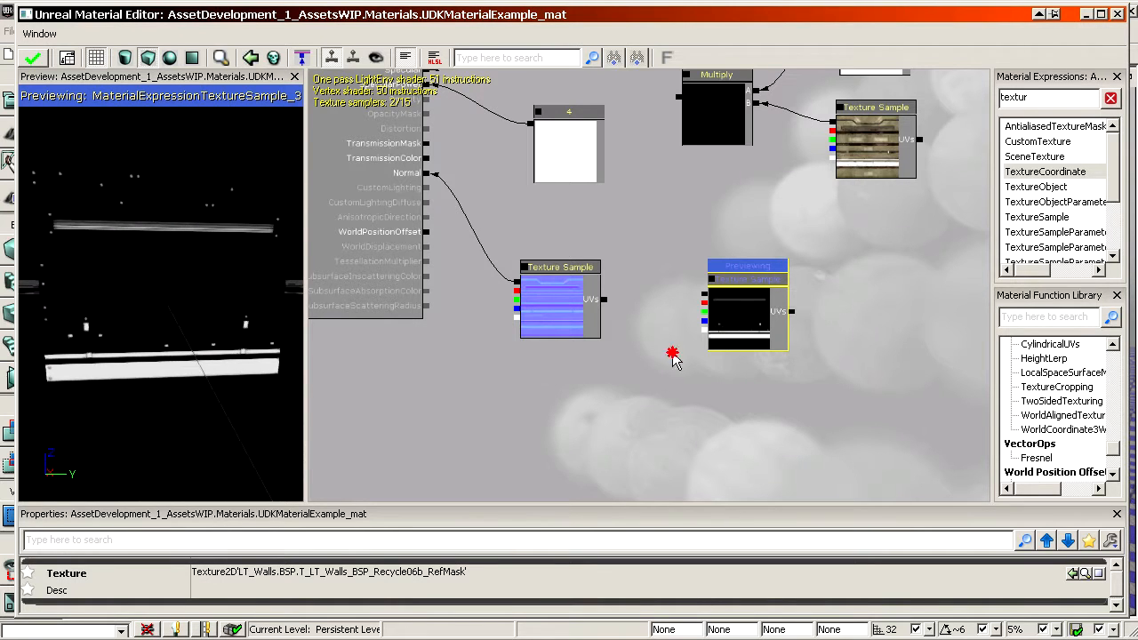
Step: Compare the diffuse and RefMask Texture Samples, and stop previewing the RefMask node
left_click_drag(673, 355, 510, 601)
left_click(754, 194)
left_click_drag(756, 193, 757, 145)
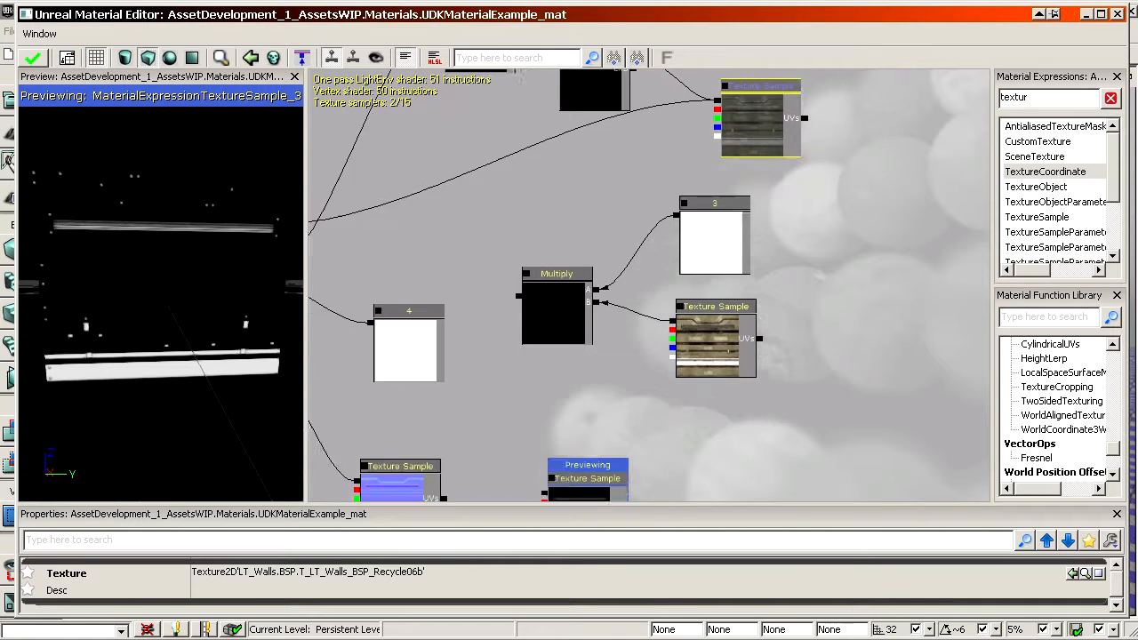
left_click_drag(619, 464, 681, 325)
left_click(634, 398)
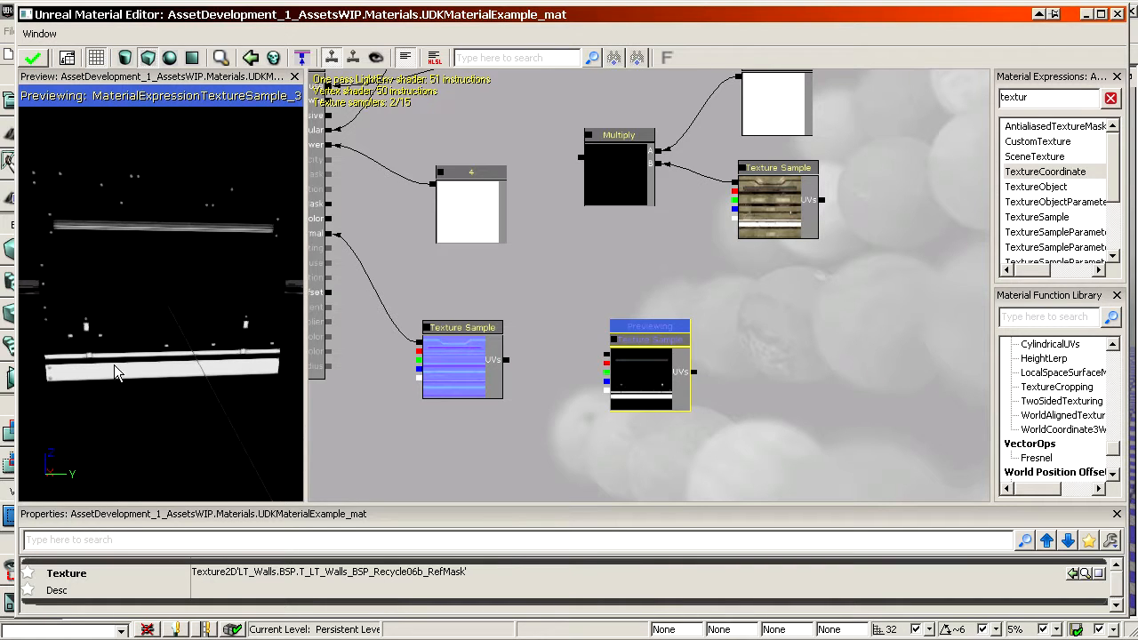
left_click_drag(752, 469, 699, 472)
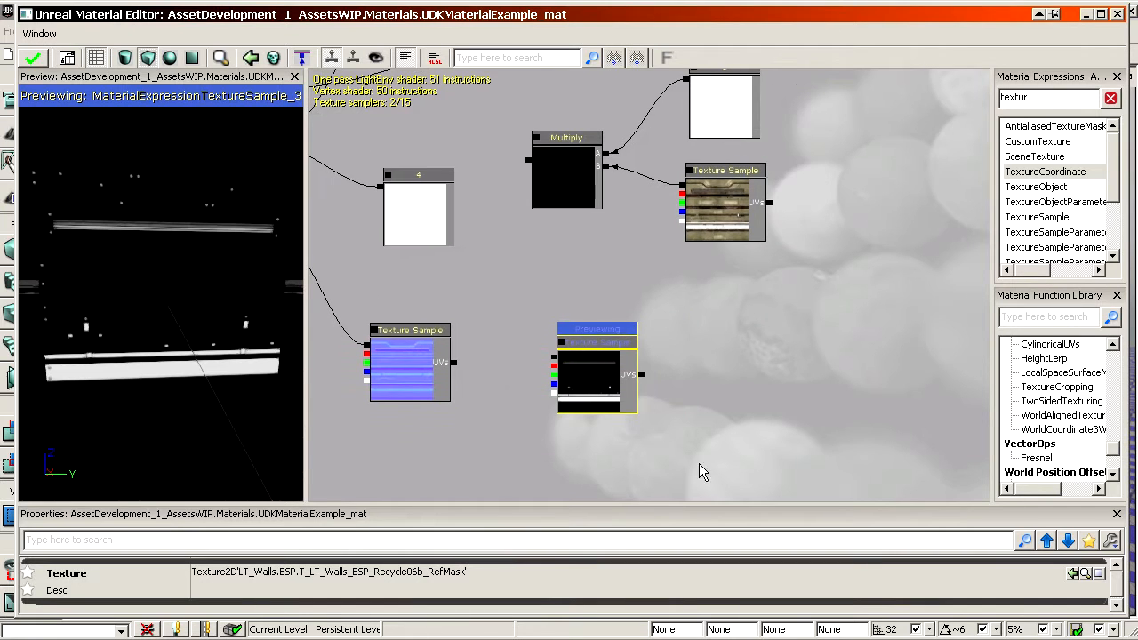
scroll(640, 368, "up", 2)
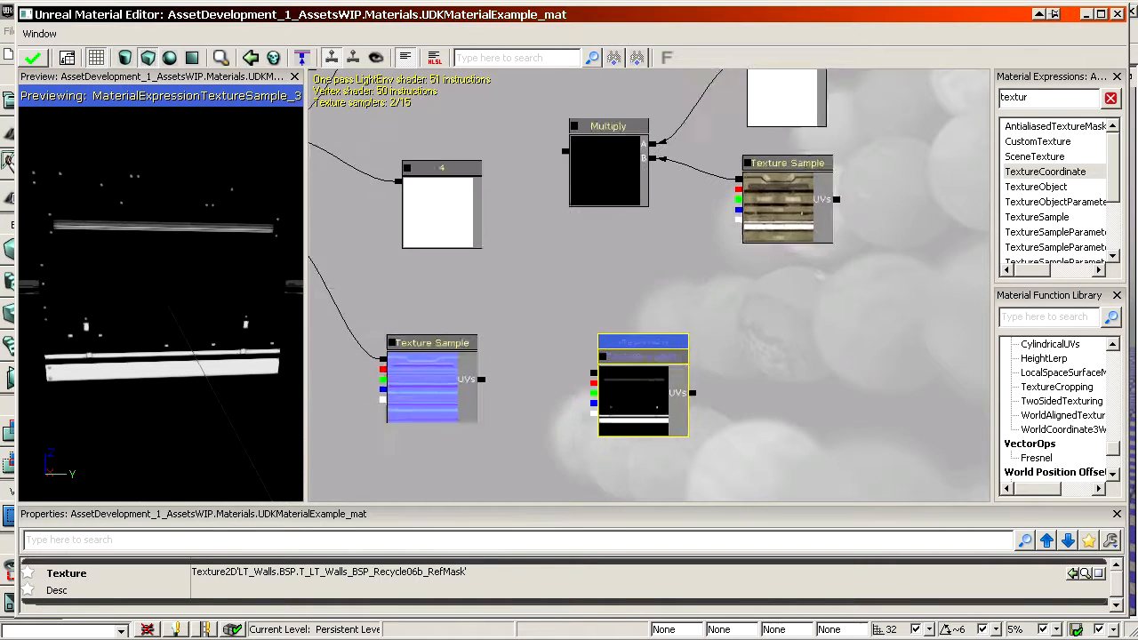
right_click(648, 388)
left_click(690, 590)
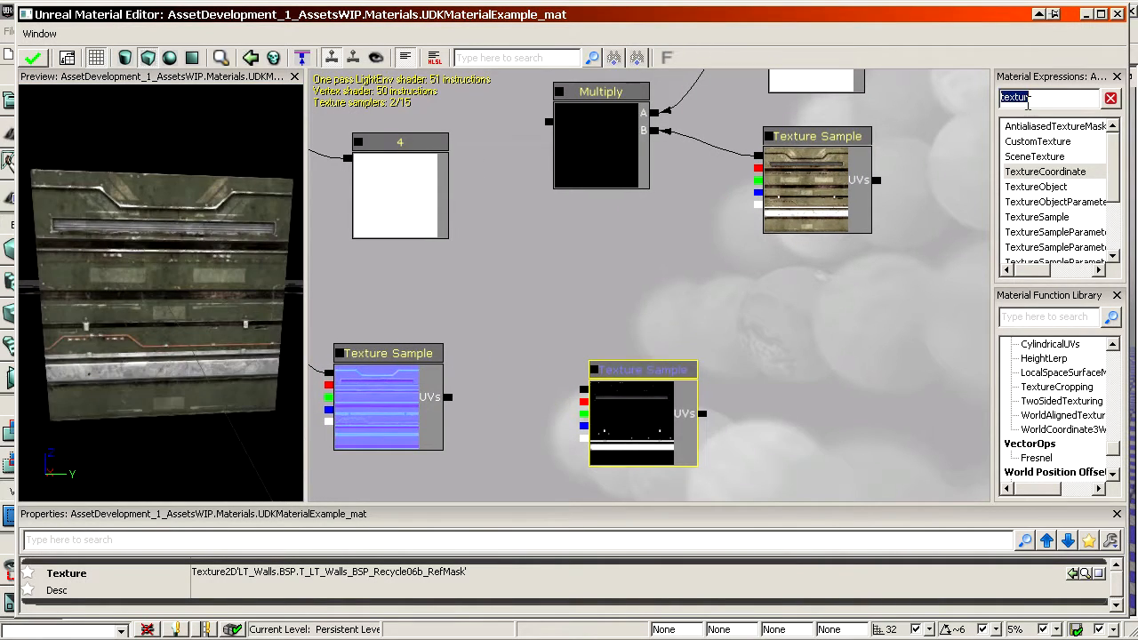
Step: Search the material expressions for "linear" and add a LinearInterpolate node between the RefMask and emissive Texture Samples
type("linear")
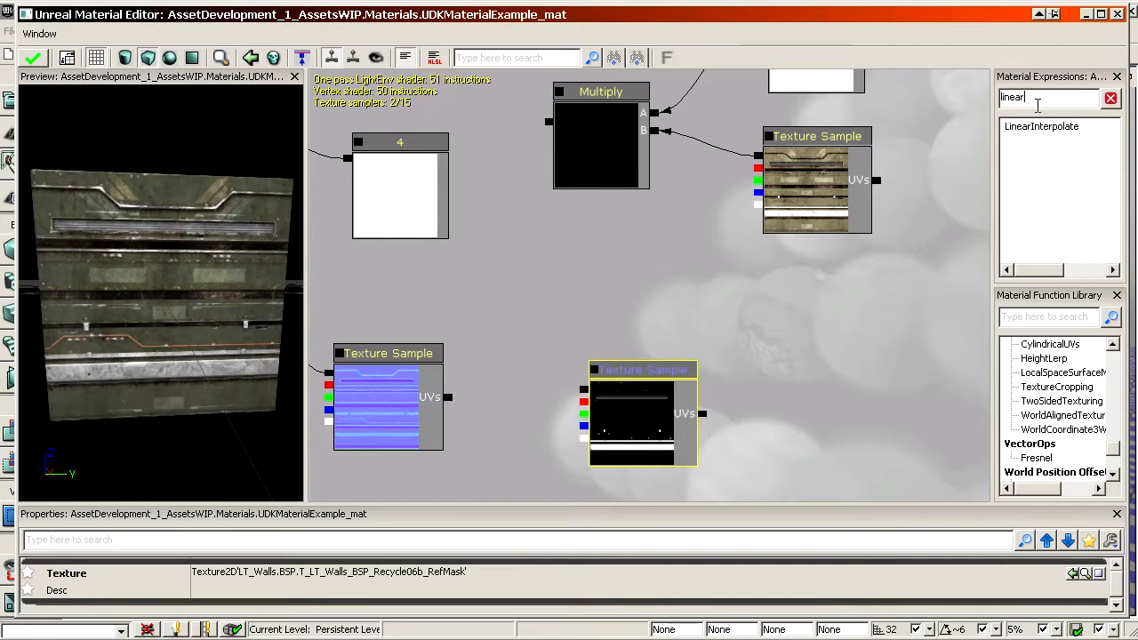
left_click_drag(1046, 140, 741, 285)
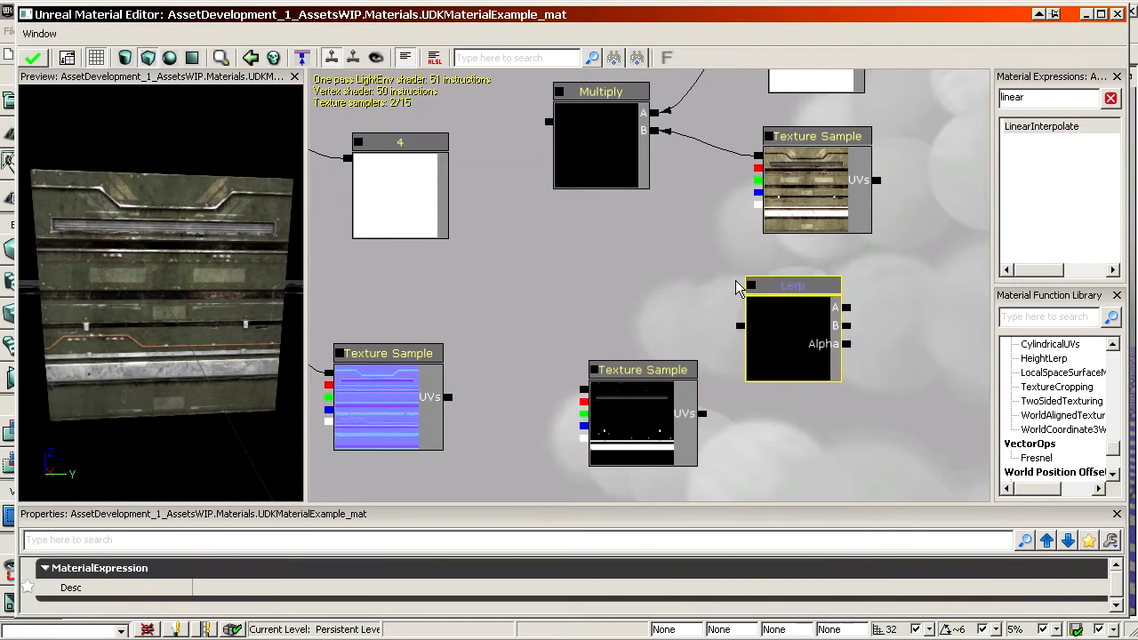
left_click(941, 329)
left_click(790, 291)
left_click_drag(871, 274, 651, 279)
Step: Place a second Lerp node in the graph and delete the duplicate
key("l")
left_click(733, 252)
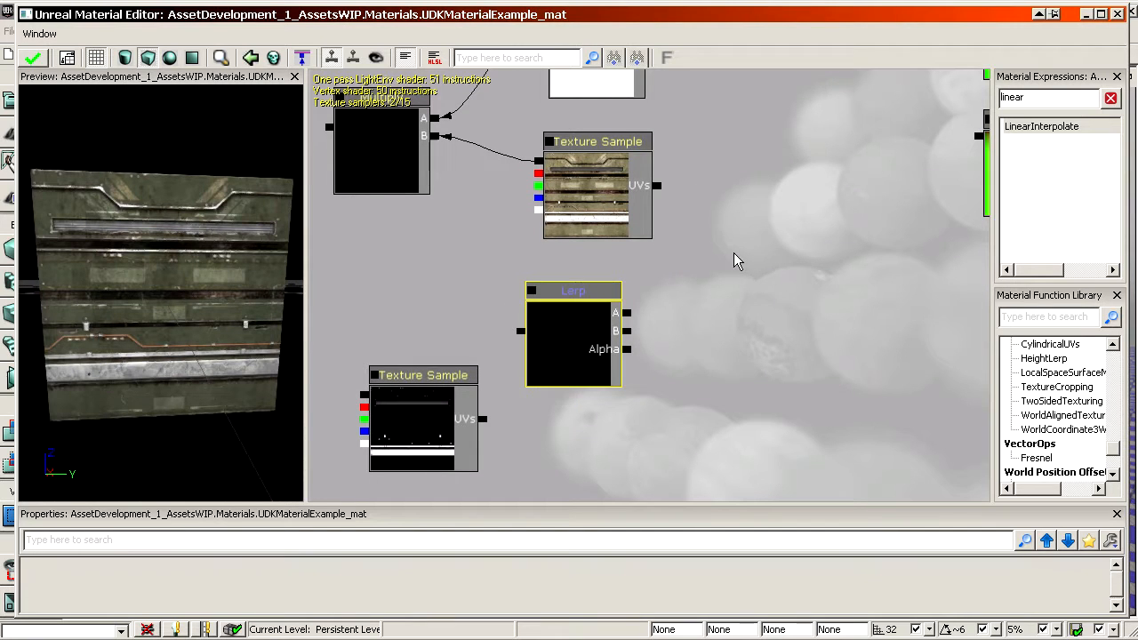
left_click(580, 330)
key("Delete")
left_click_drag(580, 330, 556, 342)
left_click(650, 318)
left_click_drag(650, 319, 650, 313)
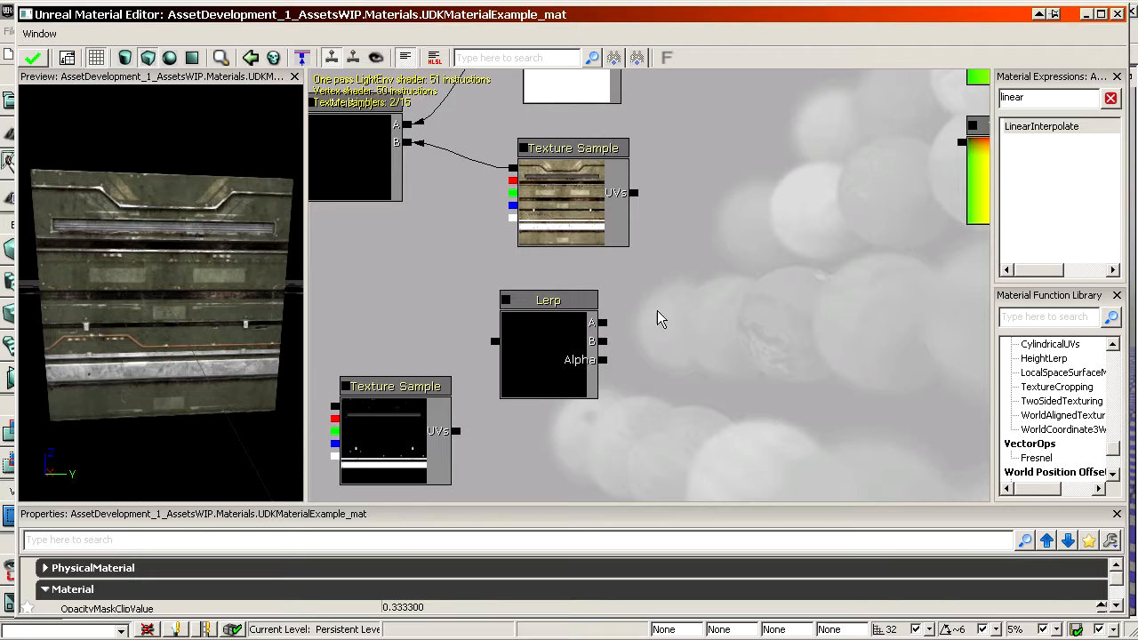
Step: Move the RefMask Texture Sample to the input side of the Lerp node and move both nodes above the rest of the network
left_click_drag(474, 345, 492, 311)
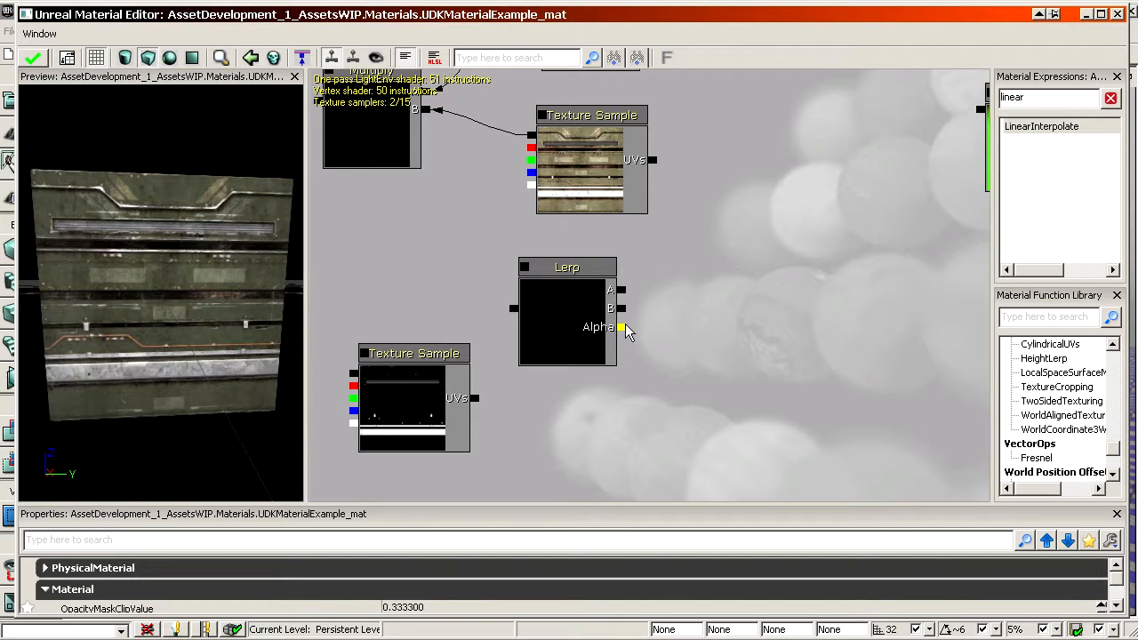
left_click_drag(621, 327, 632, 354)
left_click(450, 388)
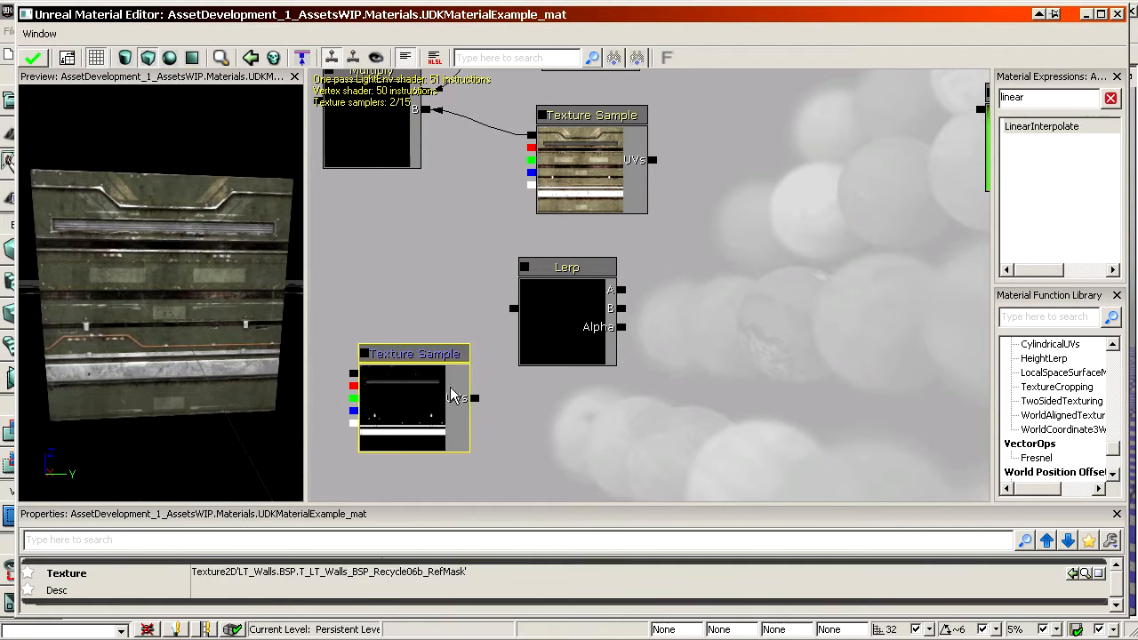
left_click_drag(415, 389, 769, 294, "ctrl")
left_click_drag(725, 423, 616, 577)
scroll(649, 285, "down", 5)
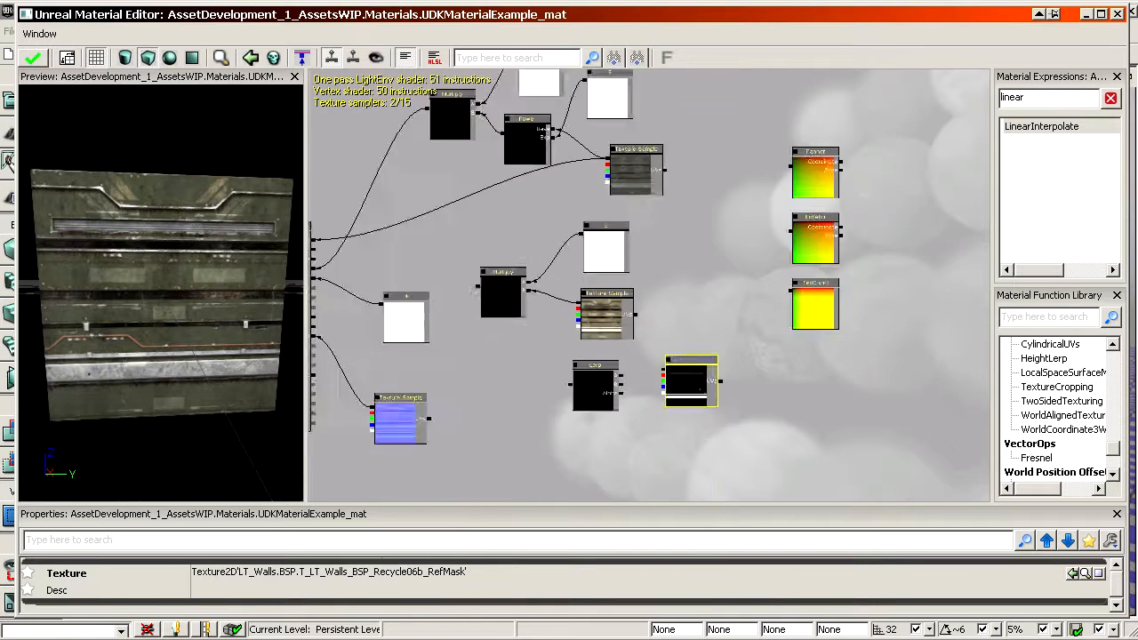
left_click(598, 403, "ctrl")
left_click_drag(599, 403, 391, 147, "ctrl")
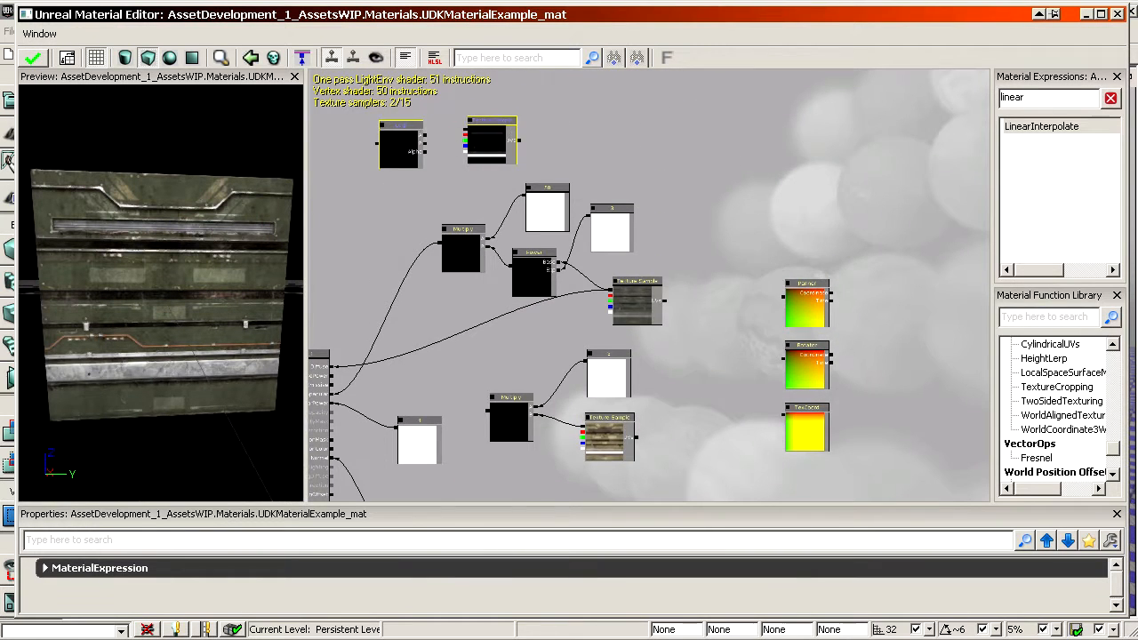
Step: Move the Panner, Rotator and TexCoord nodes farther aside, and the unconnected Multiply group with its constant and Texture Sample farther down
left_click_drag(679, 304, 686, 184)
left_click_drag(868, 317, 796, 163, "ctrl+alt")
left_click_drag(660, 276, 740, 247, "ctrl")
left_click_drag(726, 308, 763, 407, "ctrl+alt")
left_click_drag(743, 357, 519, 206, "ctrl+alt")
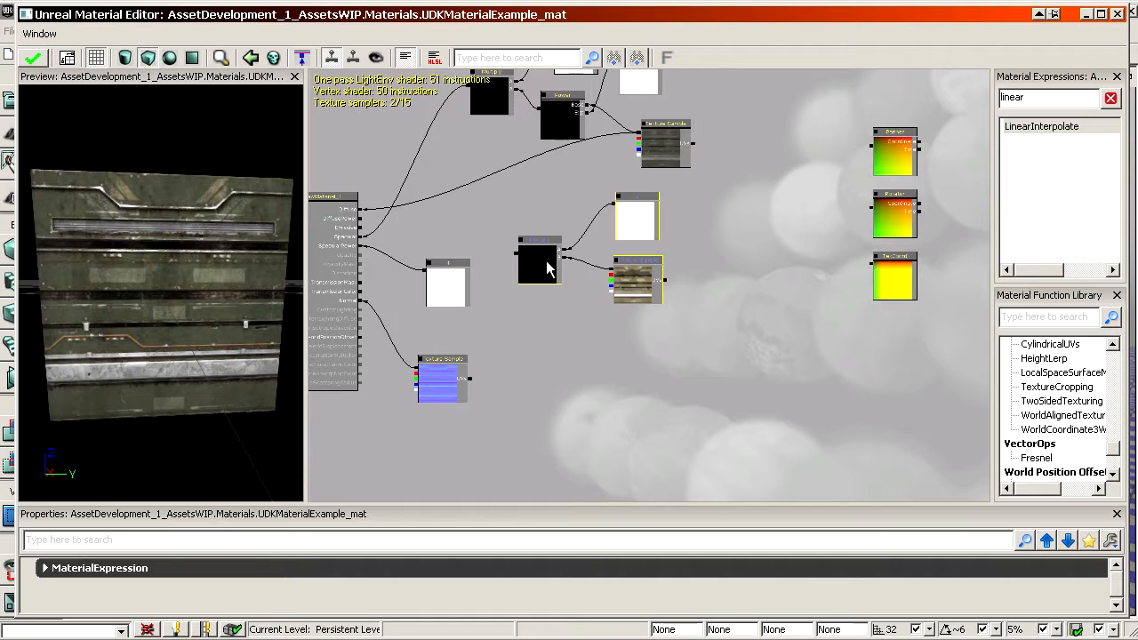
left_click_drag(546, 261, 782, 523, "ctrl")
Step: Move the specular Multiply and Power group with its constants clear of the Lerp area, and shift the diffuse Texture Sample up beside it
scroll(823, 339, "up", 1)
left_click_drag(863, 335, 566, 127, "ctrl+alt")
left_click_drag(537, 190, 651, 392, "ctrl")
left_click(868, 455)
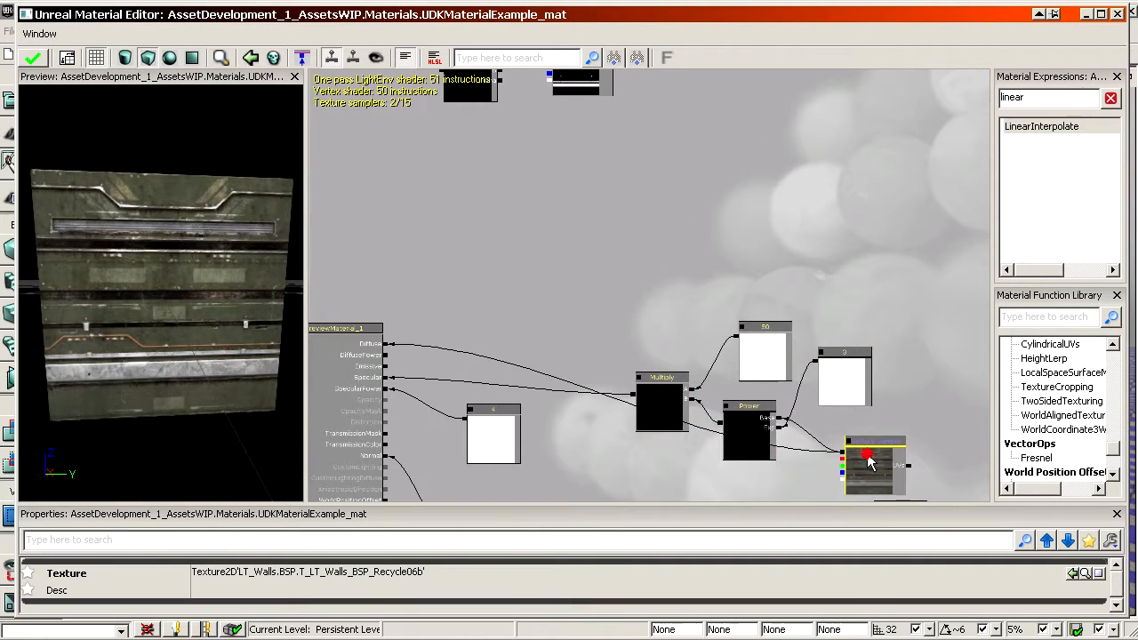
left_click_drag(868, 456, 969, 393, "ctrl")
Step: Move the Lerp and RefMask nodes closer to the diffuse Texture Sample and widen the gap between the two nodes
scroll(898, 322, "up", 1)
left_click(654, 222, "ctrl")
left_click(533, 237, "ctrl")
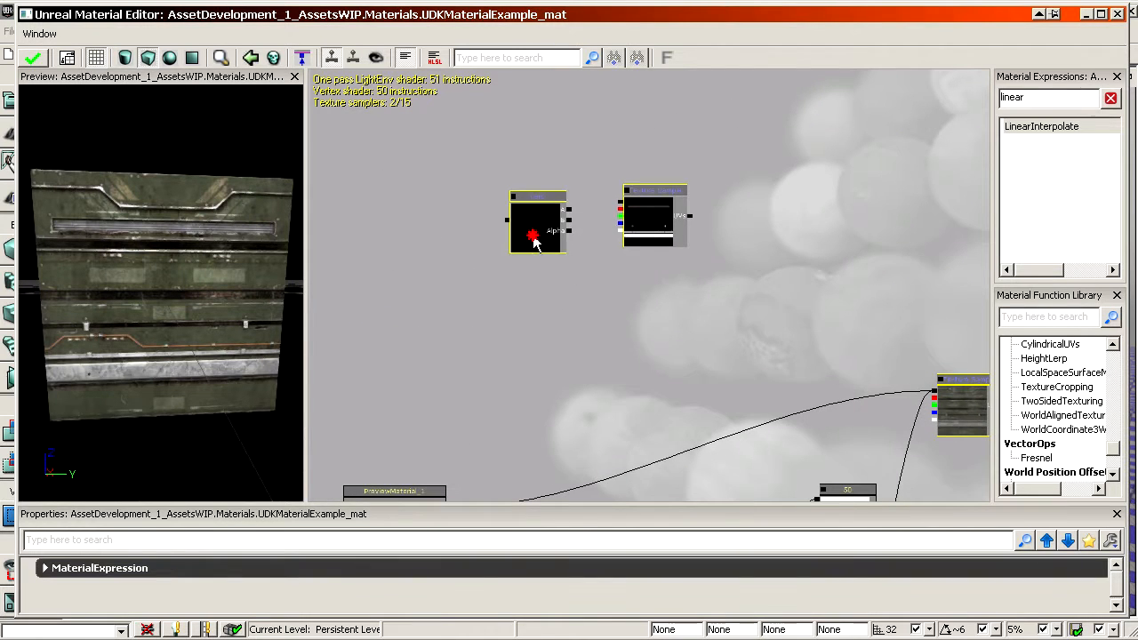
left_click_drag(533, 238, 593, 264, "ctrl")
left_click(599, 290)
left_click(602, 267, "ctrl")
left_click(707, 256, "ctrl")
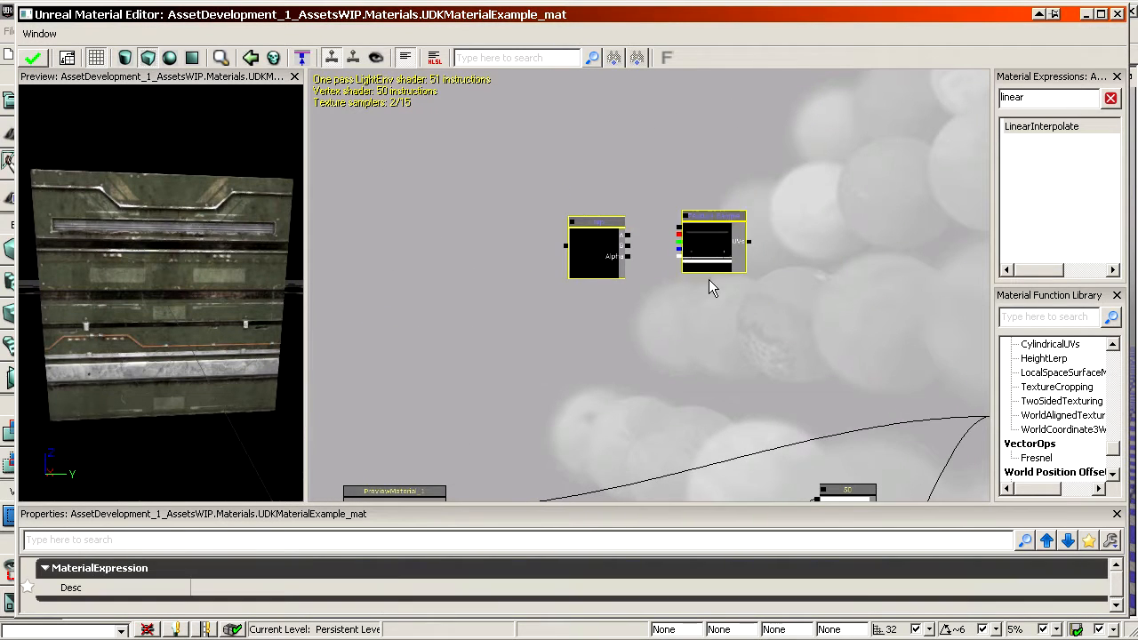
left_click_drag(709, 279, 782, 251, "ctrl")
scroll(926, 339, "up", 4)
left_click(725, 212)
left_click_drag(724, 212, 844, 222, "ctrl")
Step: Connect the red channel of the RefMask Texture Sample to the Lerp node's Alpha input and adjust the sample's position
left_click(544, 236)
left_click_drag(545, 236, 532, 242)
left_click_drag(532, 242, 742, 203, "ctrl")
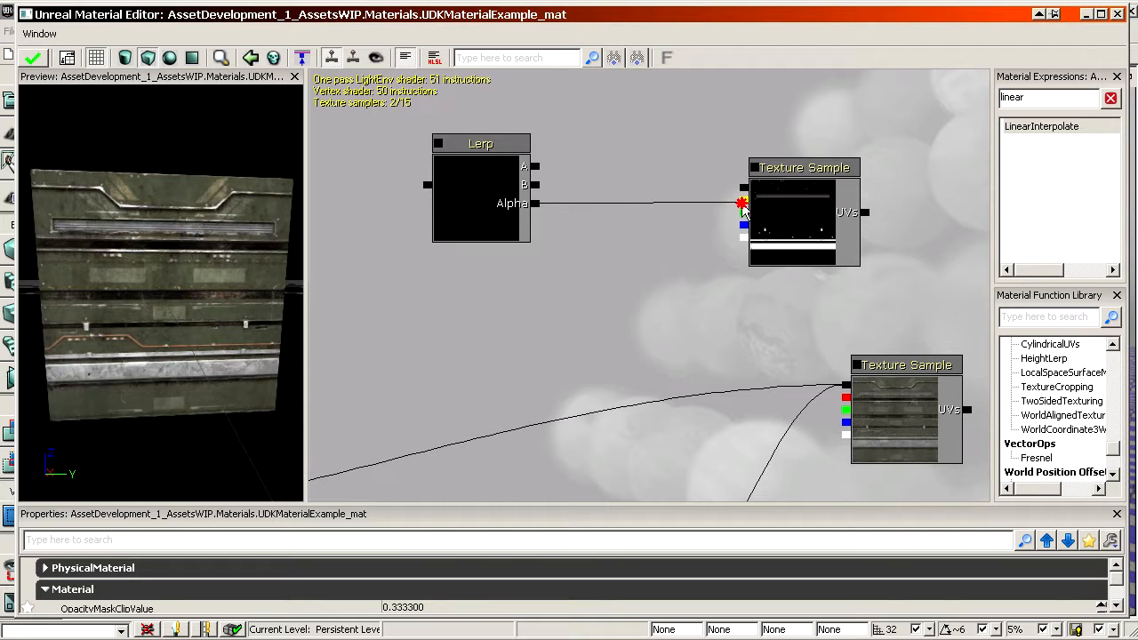
left_click(782, 211)
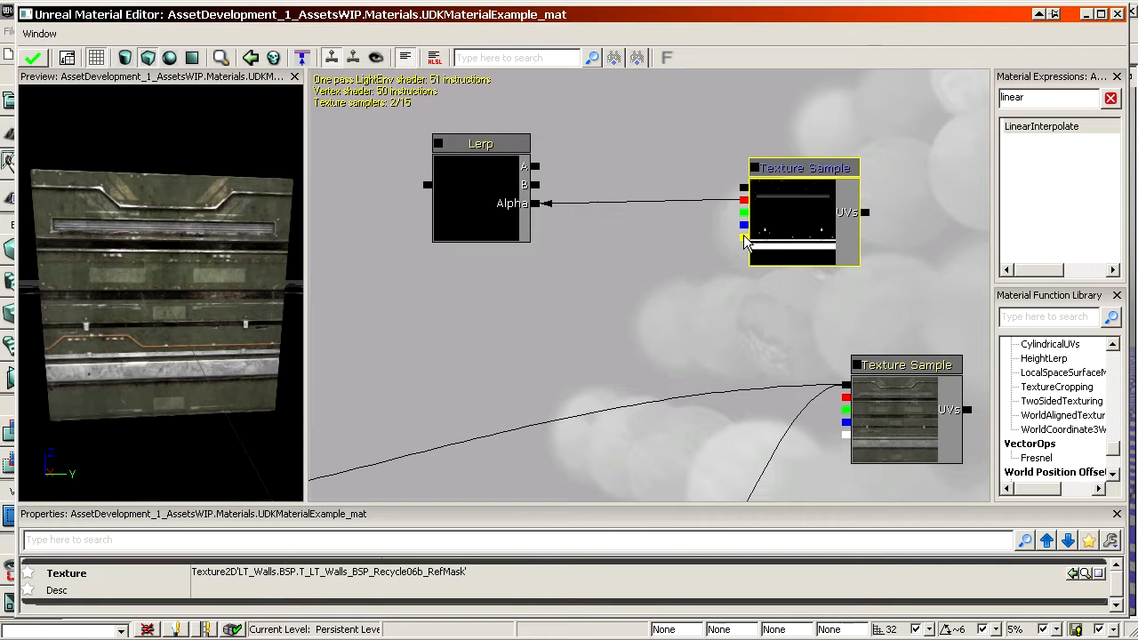
left_click_drag(783, 229, 854, 247, "ctrl")
Step: Connect the diffuse Texture Sample's color output to the Lerp node's A input and move the Lerp node down
left_click_drag(565, 179, 827, 363)
left_click_drag(615, 236, 603, 283)
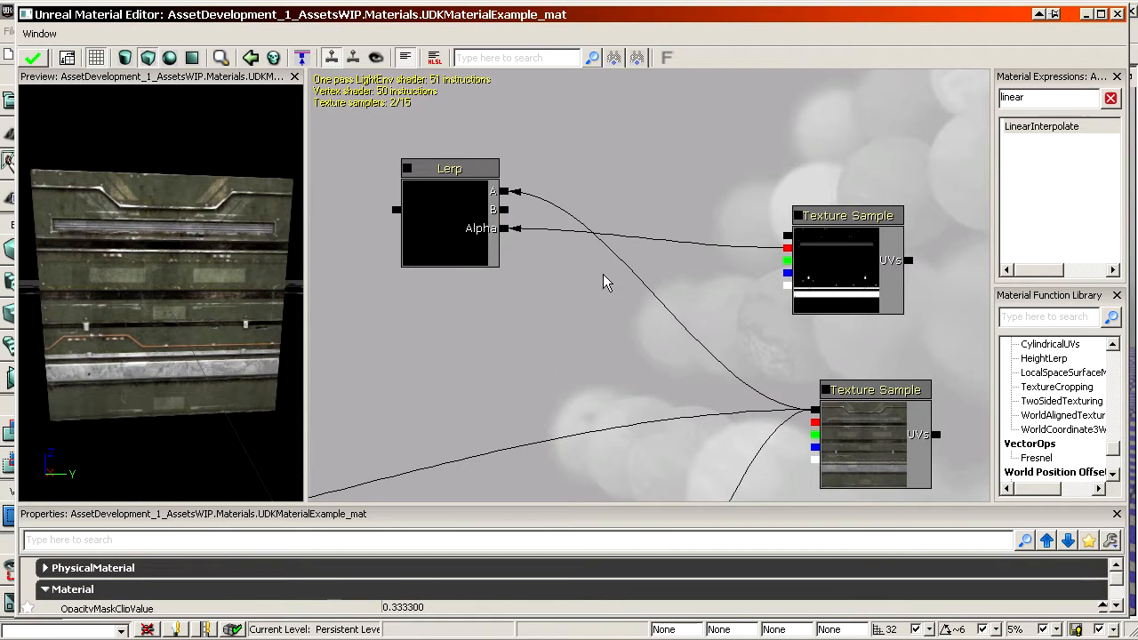
left_click(441, 247)
left_click_drag(441, 248, 440, 321, "ctrl")
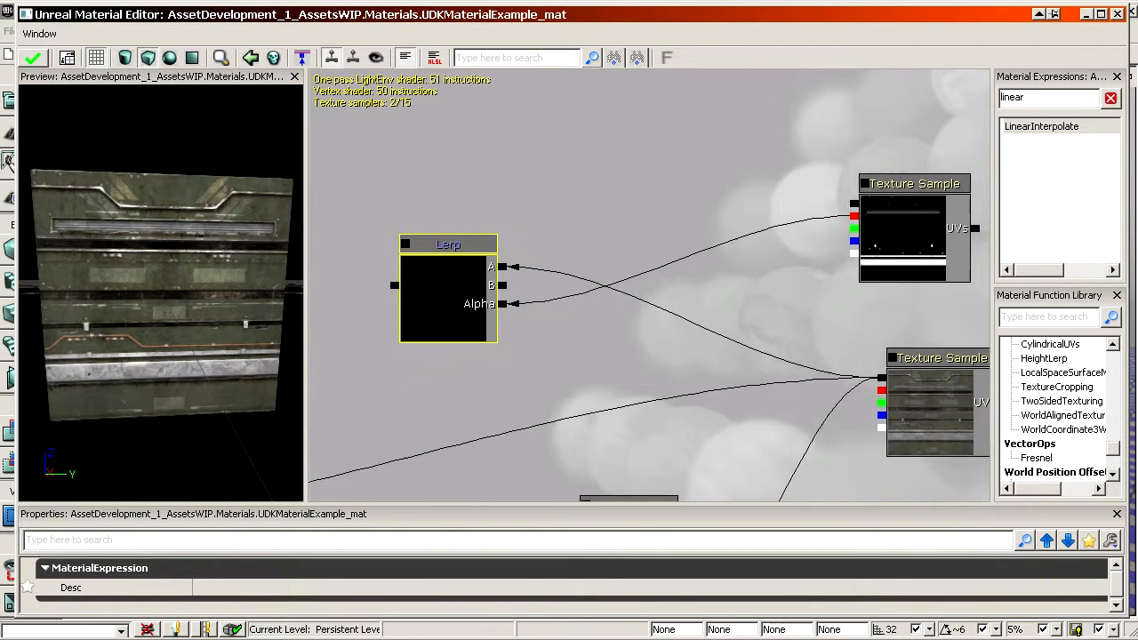
left_click_drag(393, 275, 326, 301)
Step: Add a Multiply node and a three-value constant, linking the constant to its A input and the diffuse Texture Sample to B
key("m")
left_click(576, 131)
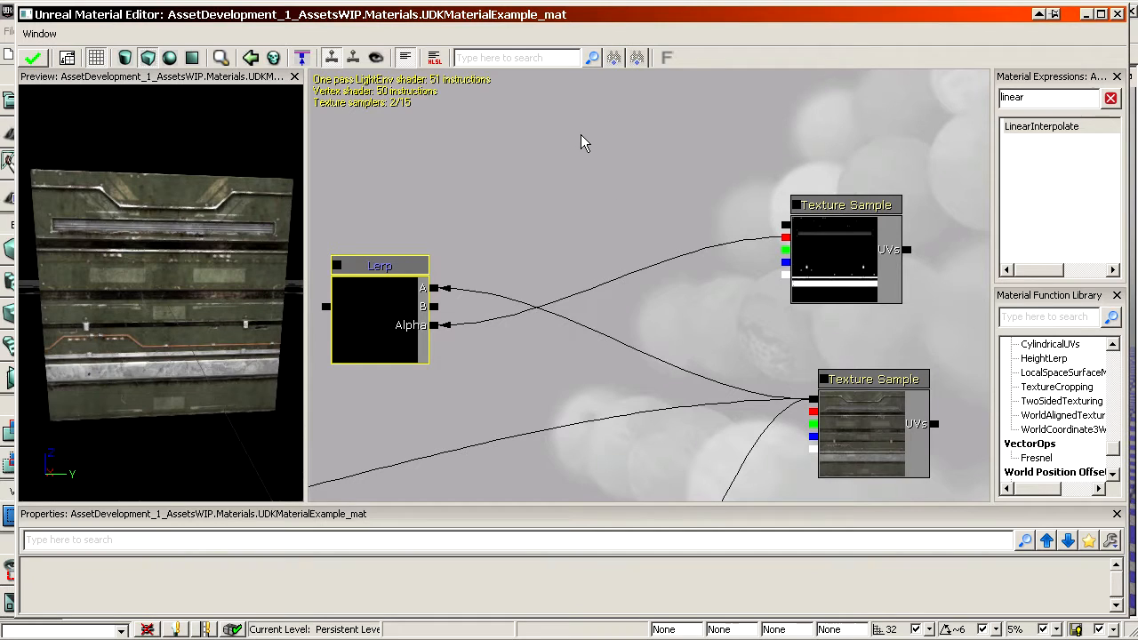
left_click_drag(727, 87, 772, 430)
key("3")
left_click(713, 101)
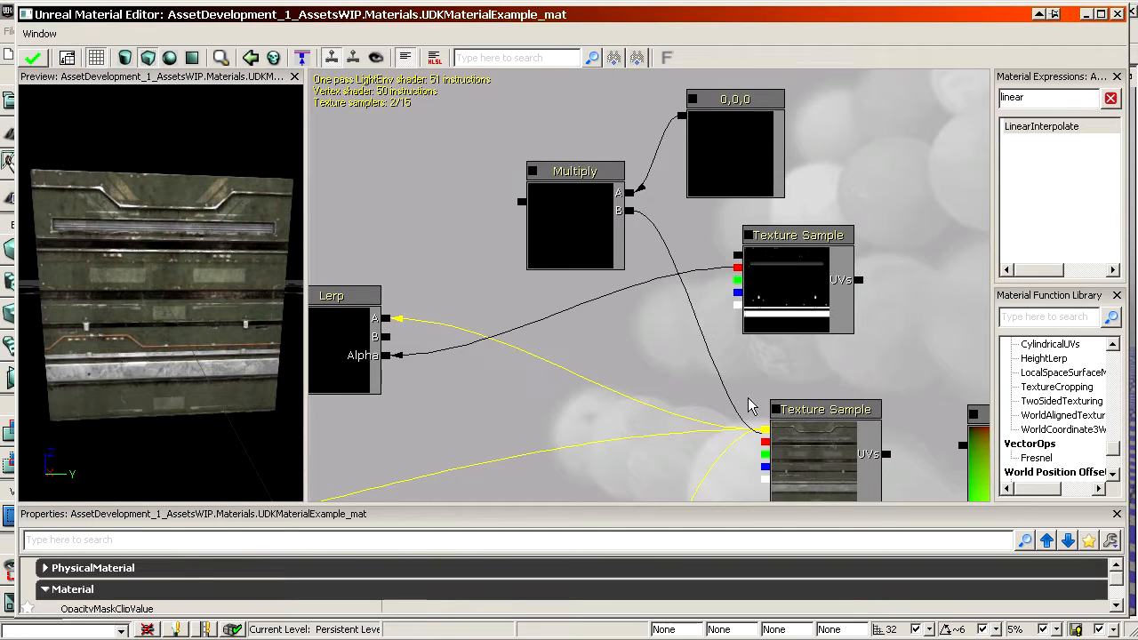
Step: Set the R value of the three-value constant to 10
left_click(699, 139)
left_click(471, 574)
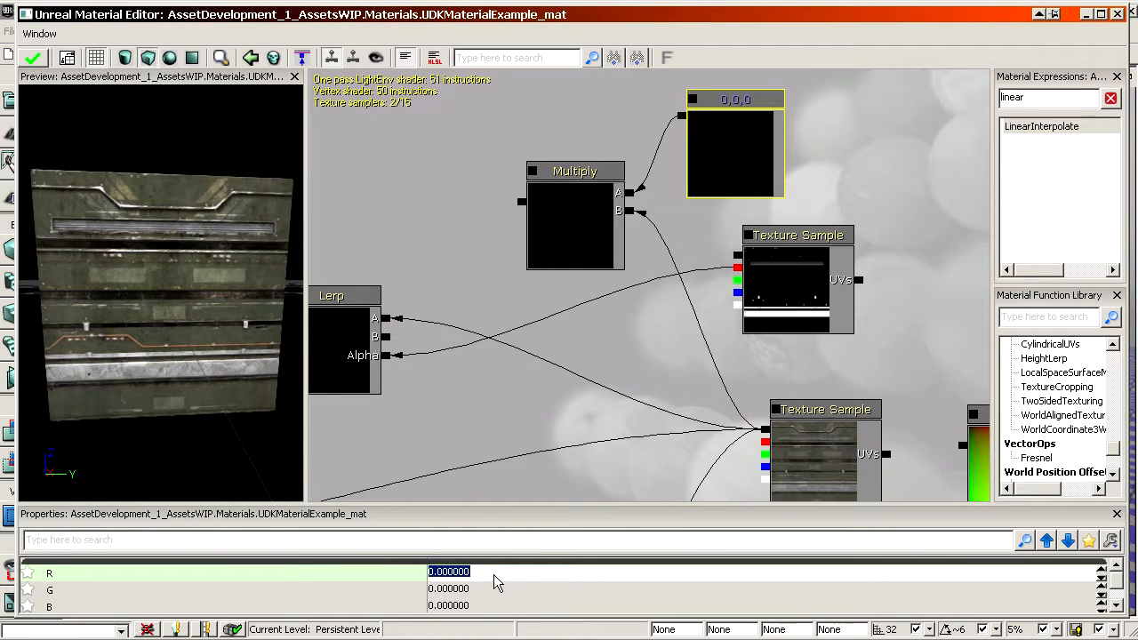
type("10")
key("Return")
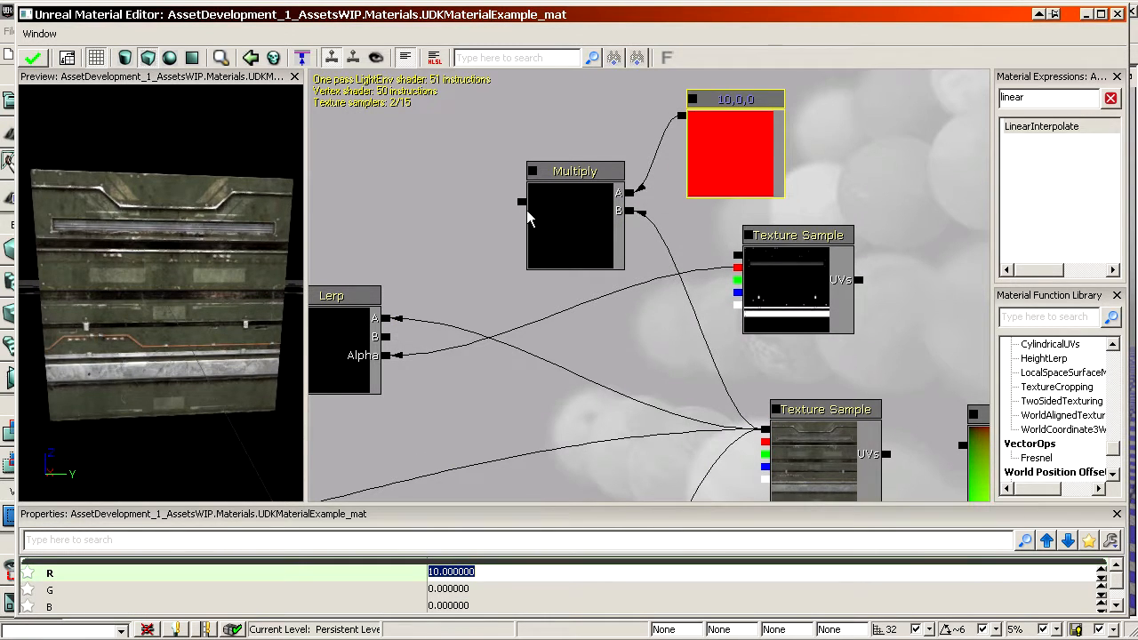
Step: Connect the Multiply output to the Lerp node's B input and preview the Lerp node on the material
left_click_drag(522, 202, 483, 256)
left_click_drag(581, 368, 843, 283)
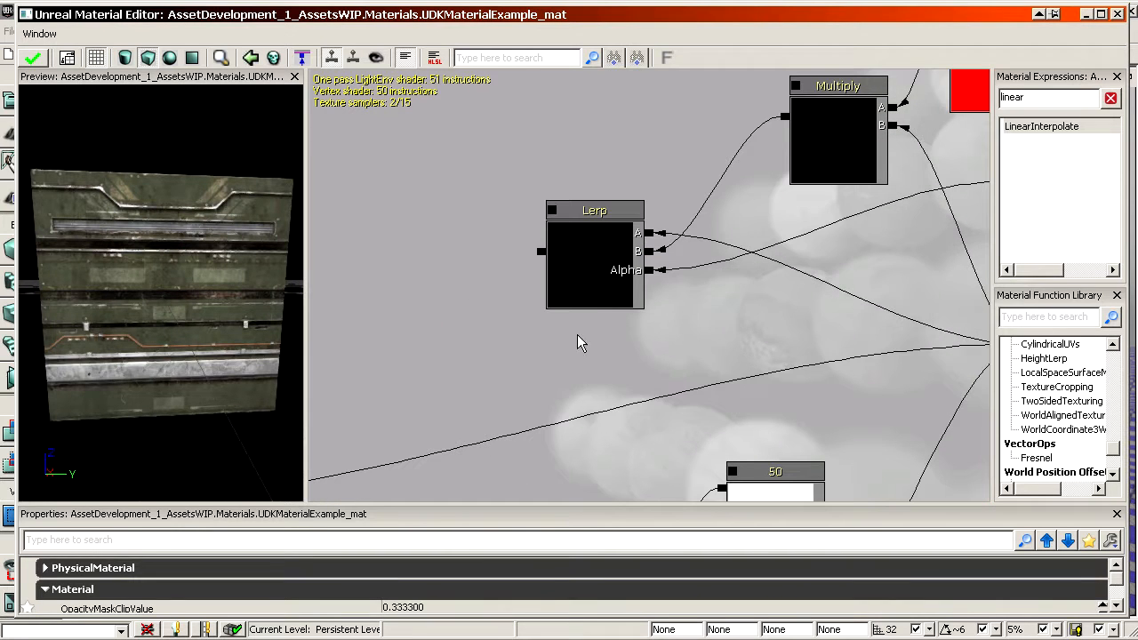
right_click(567, 239)
left_click(633, 393)
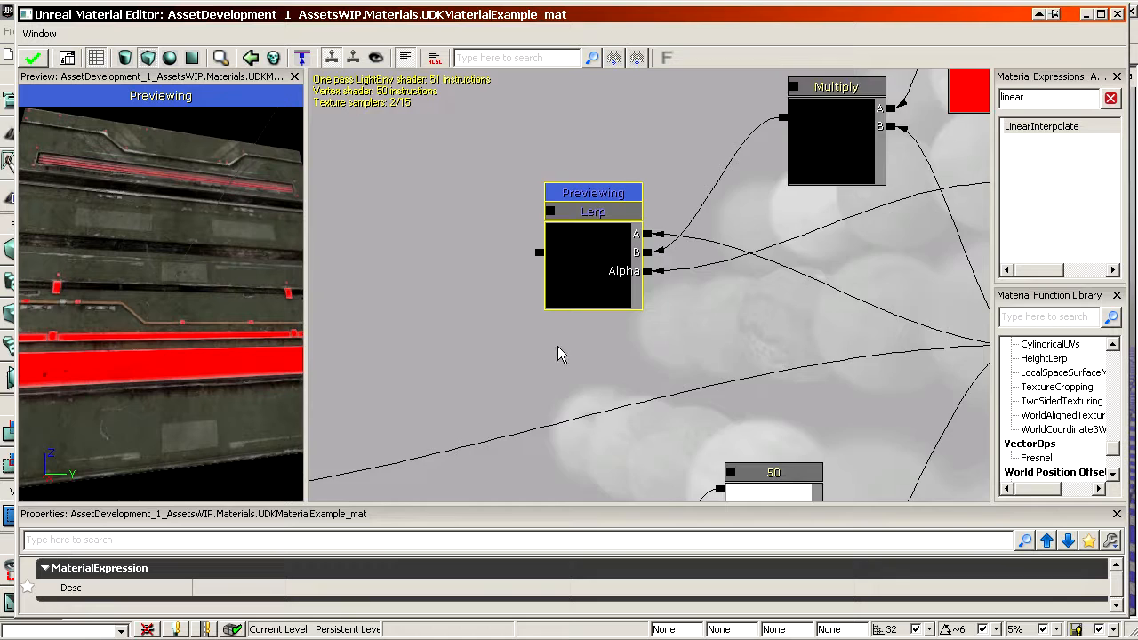
Step: Review how the RefMask, the diffuse Texture Sample and the Multiply node feed the previewed Lerp node
left_click_drag(538, 243, 108, 250)
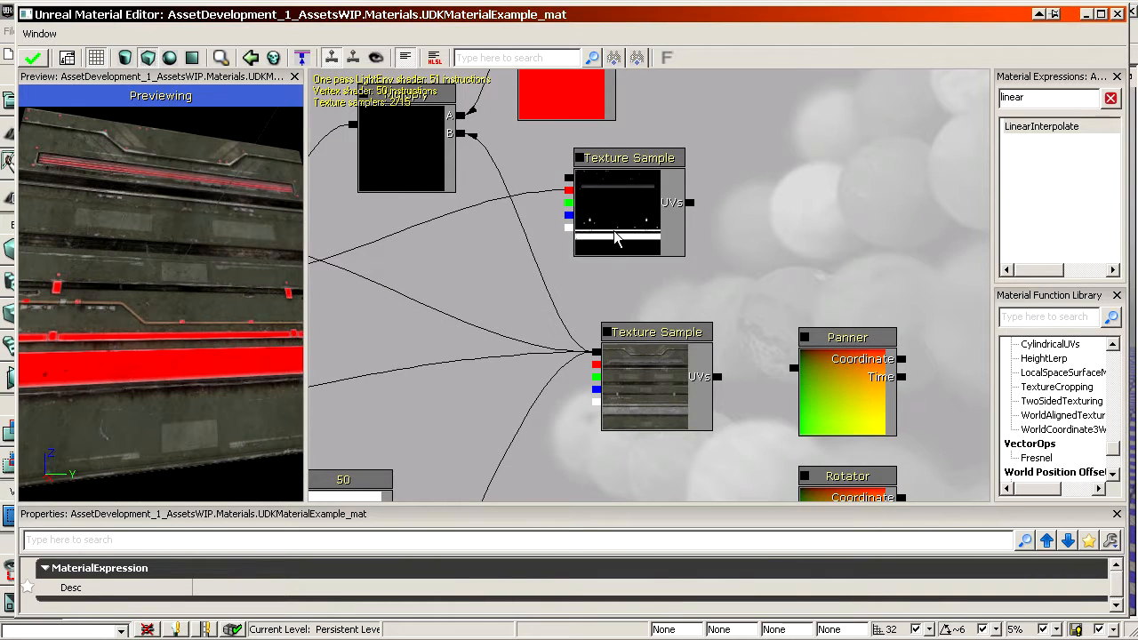
left_click_drag(614, 232, 690, 316)
left_click(490, 236)
left_click_drag(490, 236, 655, 235)
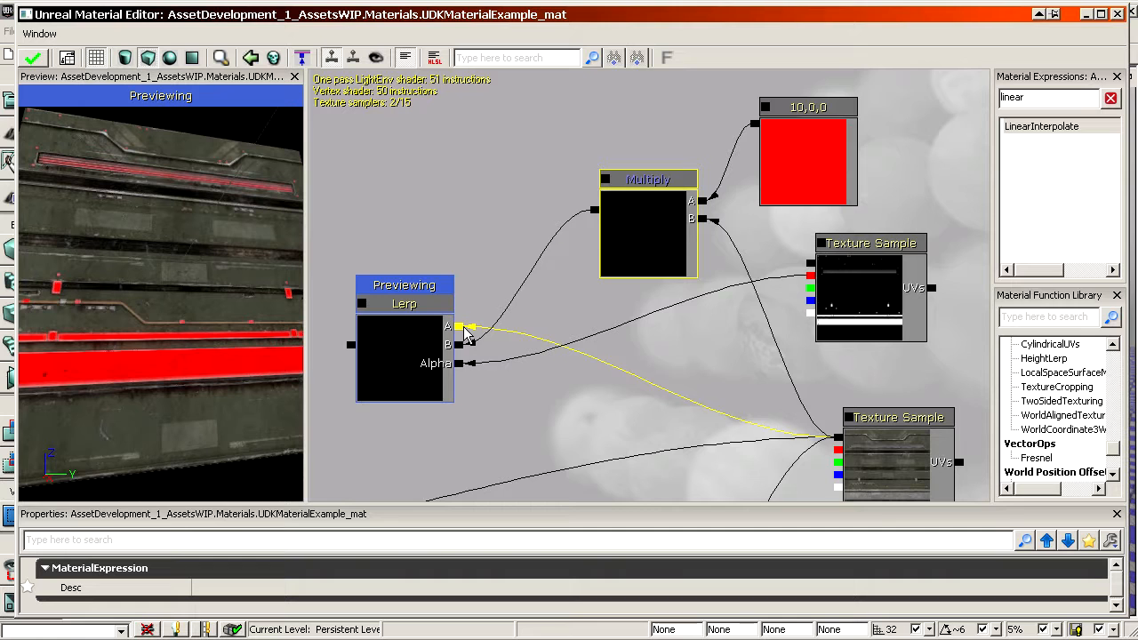
Step: Set the G channel of the red 10,0,0 colour constant feeding the Multiply node to 10
left_click_drag(834, 347, 809, 317)
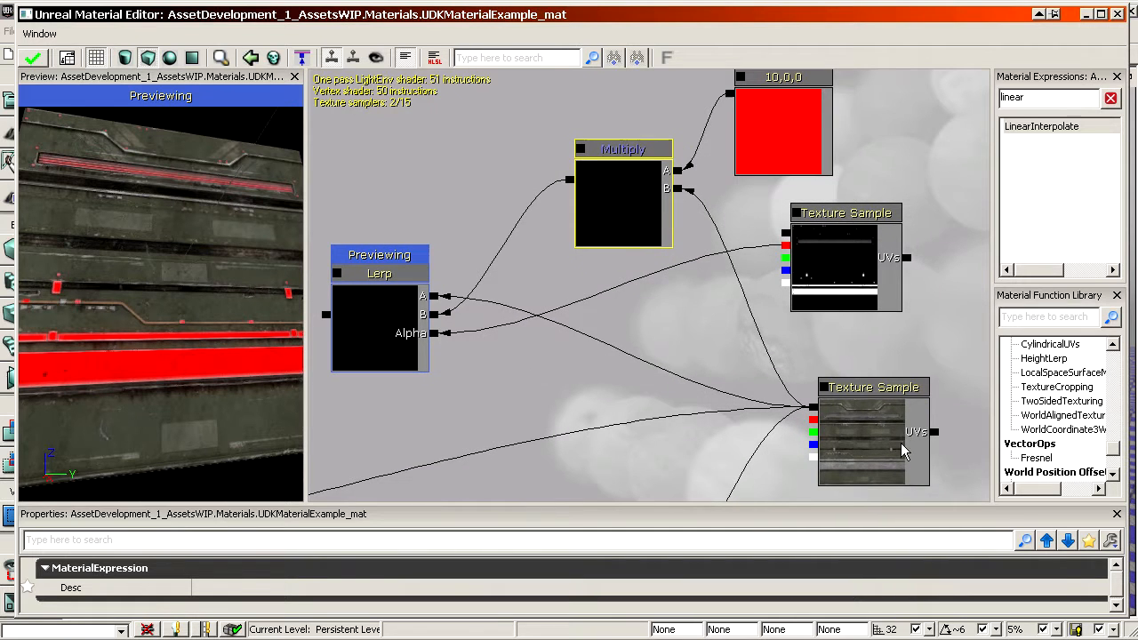
left_click(874, 443)
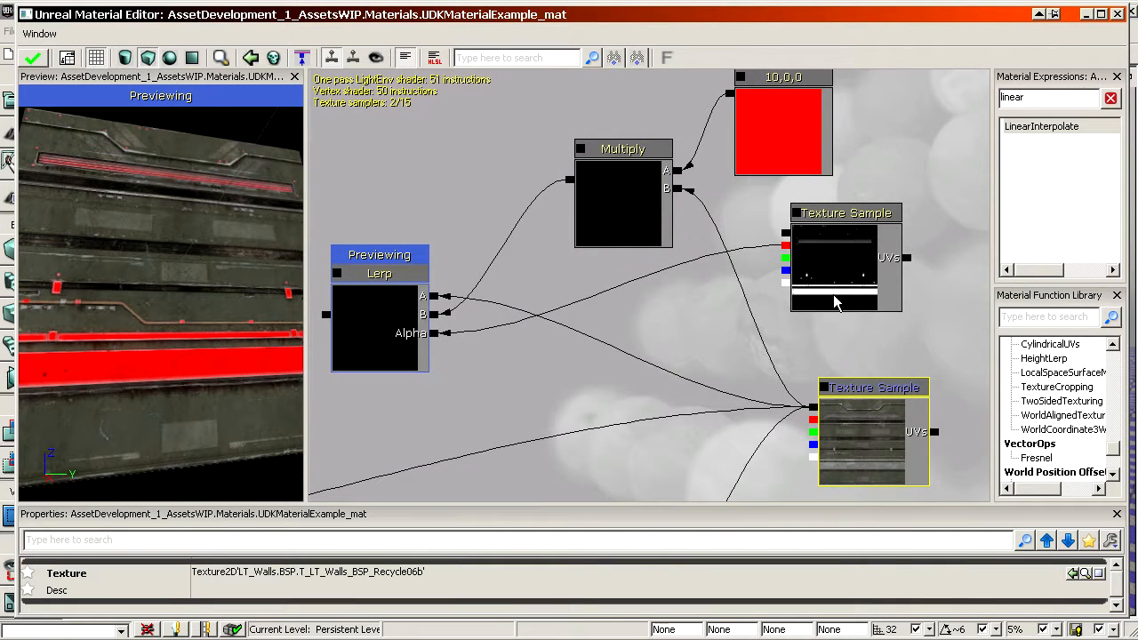
left_click_drag(826, 342, 845, 389)
left_click(639, 242)
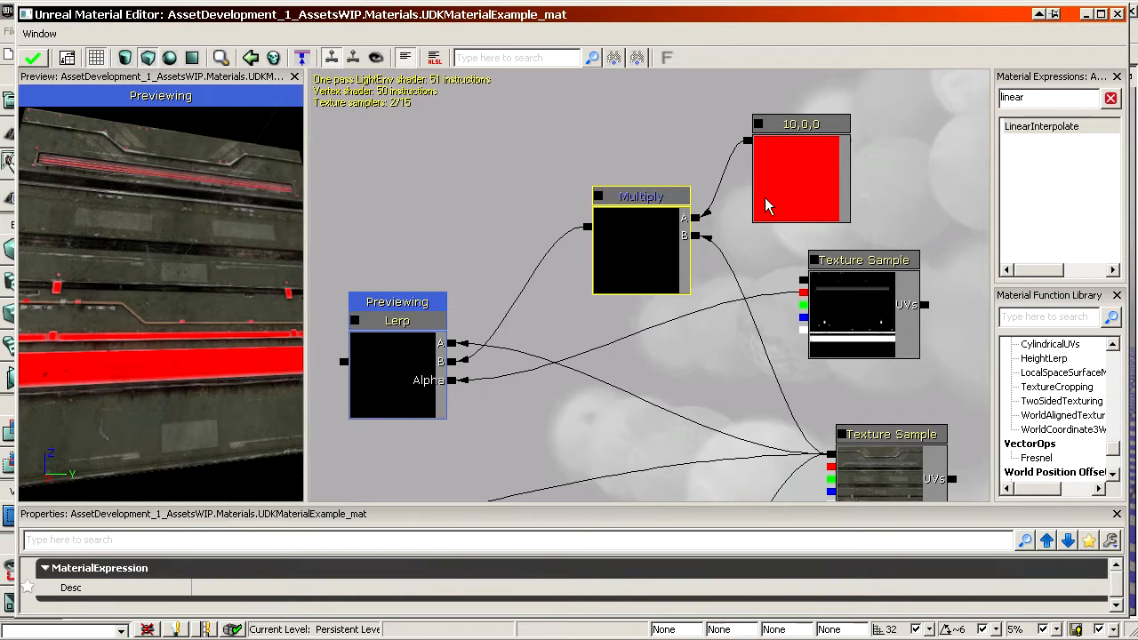
left_click(800, 157)
mouse_move(276, 374)
left_mouse_down()
mouse_move(187, 356)
mouse_move(257, 364)
left_mouse_up()
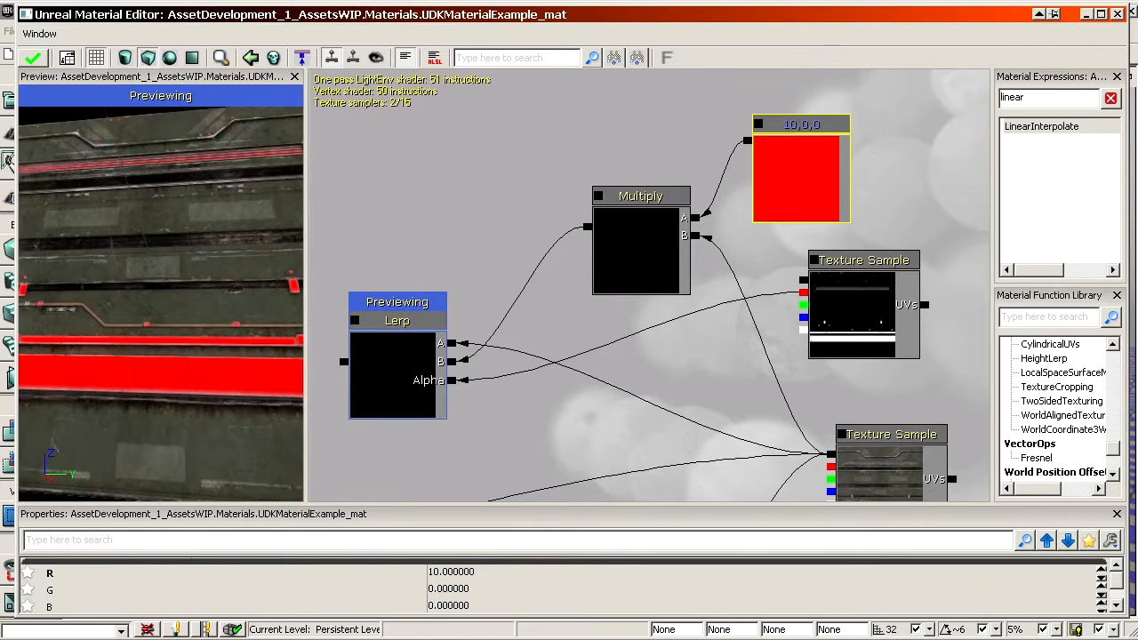
left_click(477, 589)
key("Return")
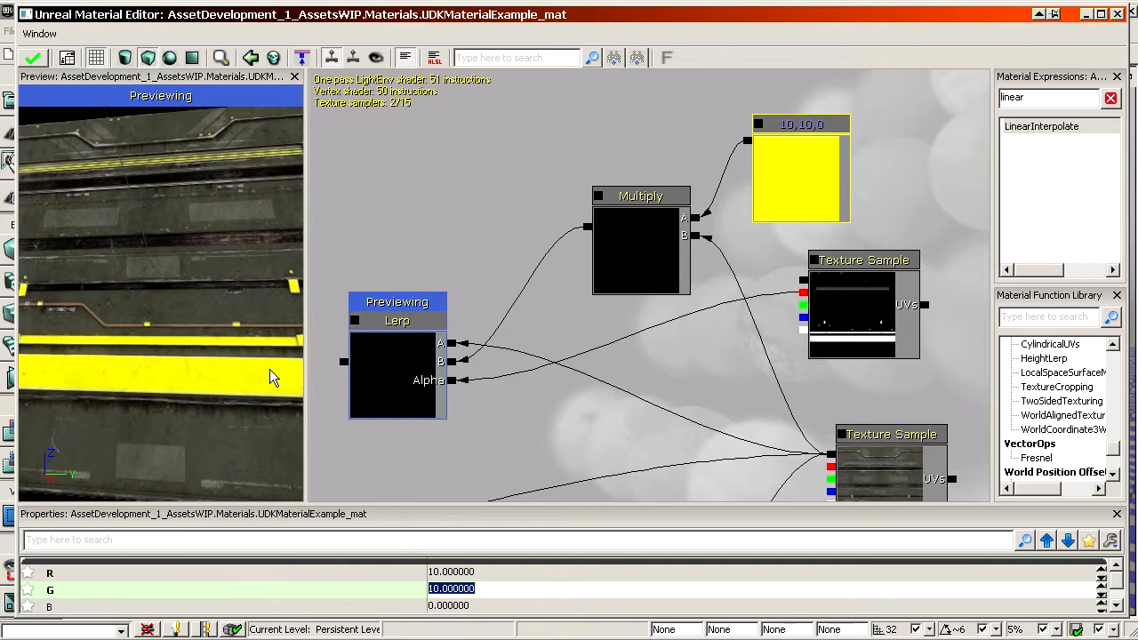
Step: Connect the Lerp's output to the material's Diffuse input and stop previewing that Lerp
left_click_drag(271, 378, 702, 233)
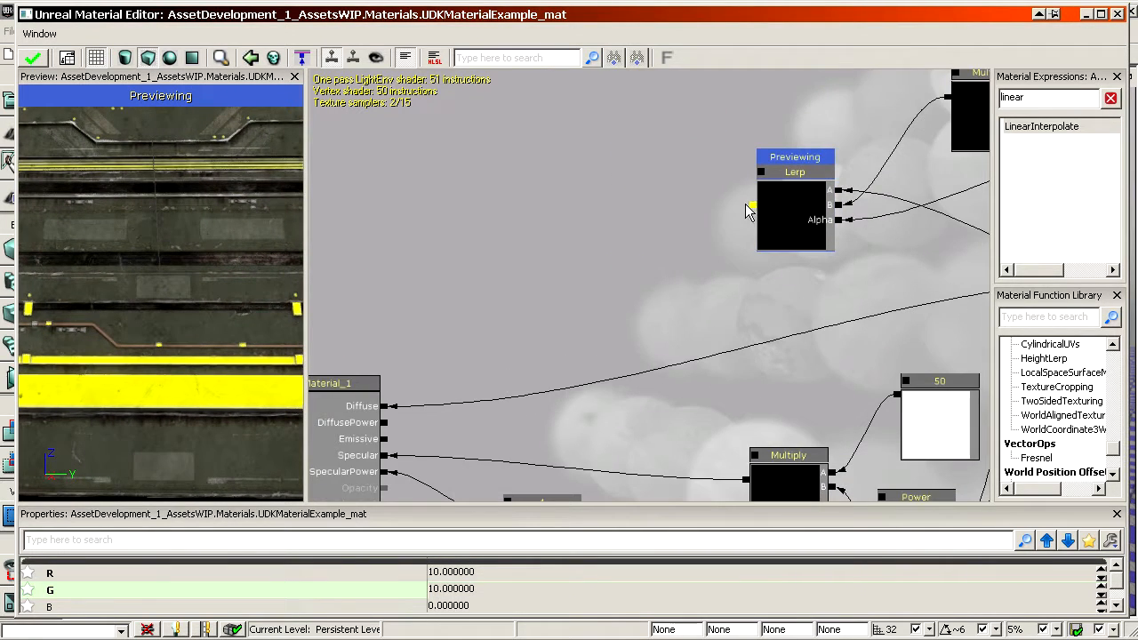
left_click_drag(753, 206, 424, 400)
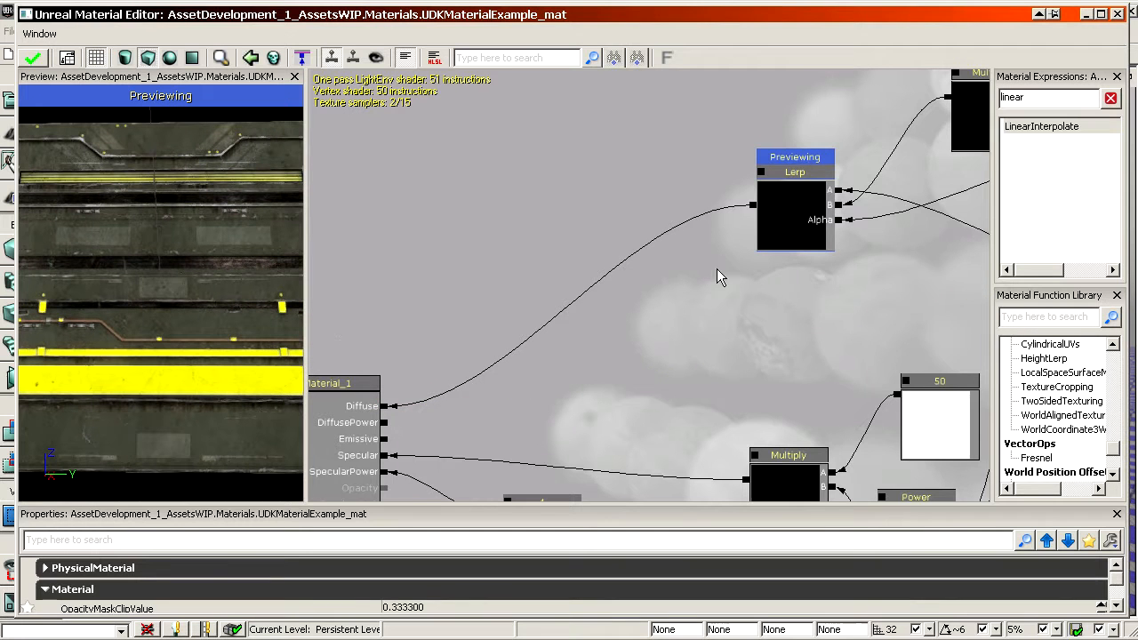
right_click(777, 204)
left_click(839, 354)
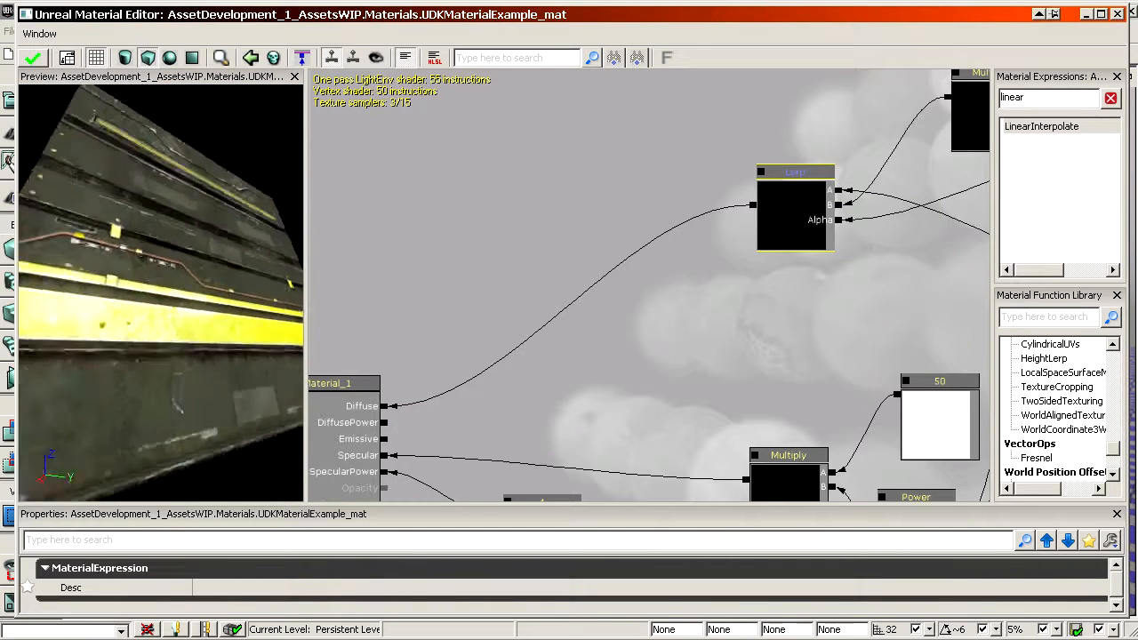
Step: Duplicate the RefMask Texture Sample and connect the copy's red channel to the Alpha input of the unconnected Lerp
left_click_drag(910, 282, 434, 307)
left_click_drag(436, 267, 821, 241)
left_click_drag(567, 241, 750, 231)
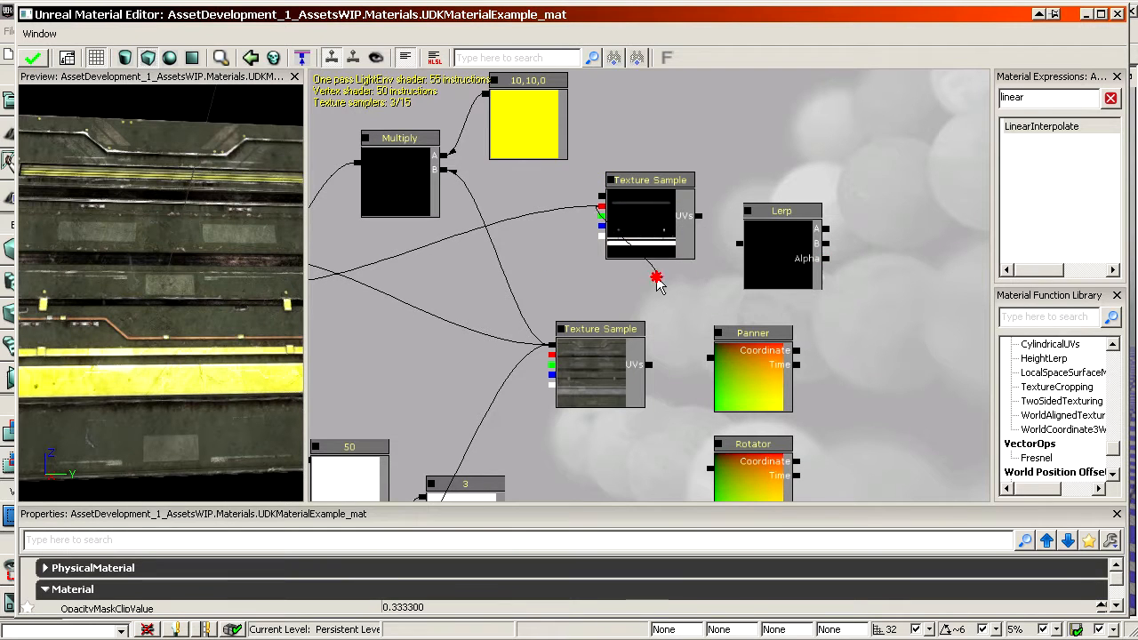
left_click(642, 233)
left_click_drag(642, 233, 894, 245)
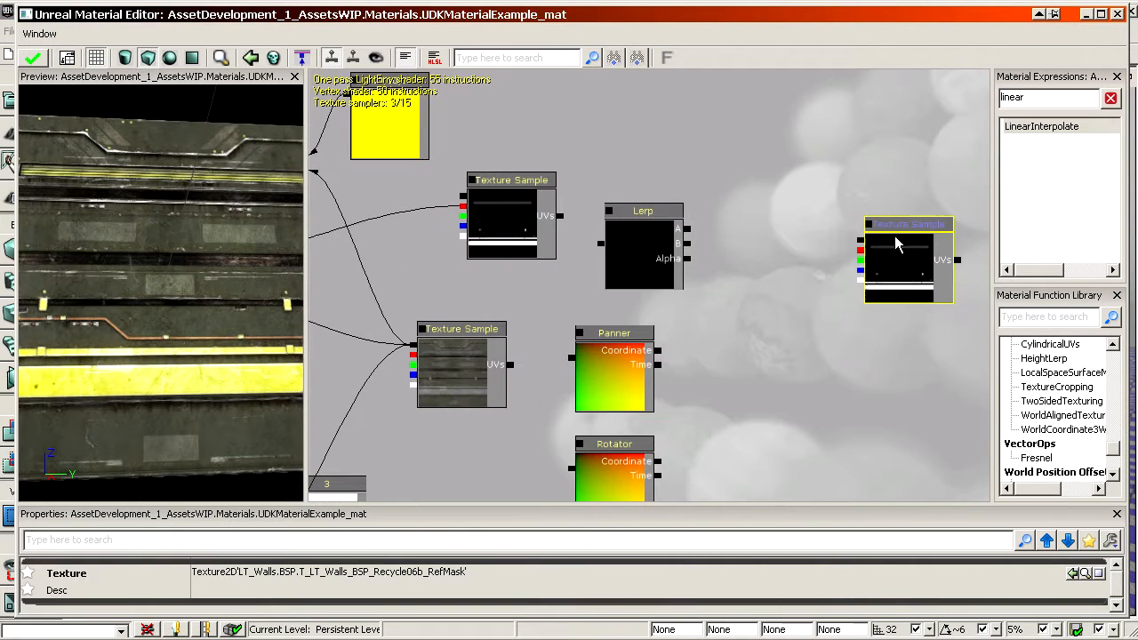
left_click_drag(482, 234, 448, 238)
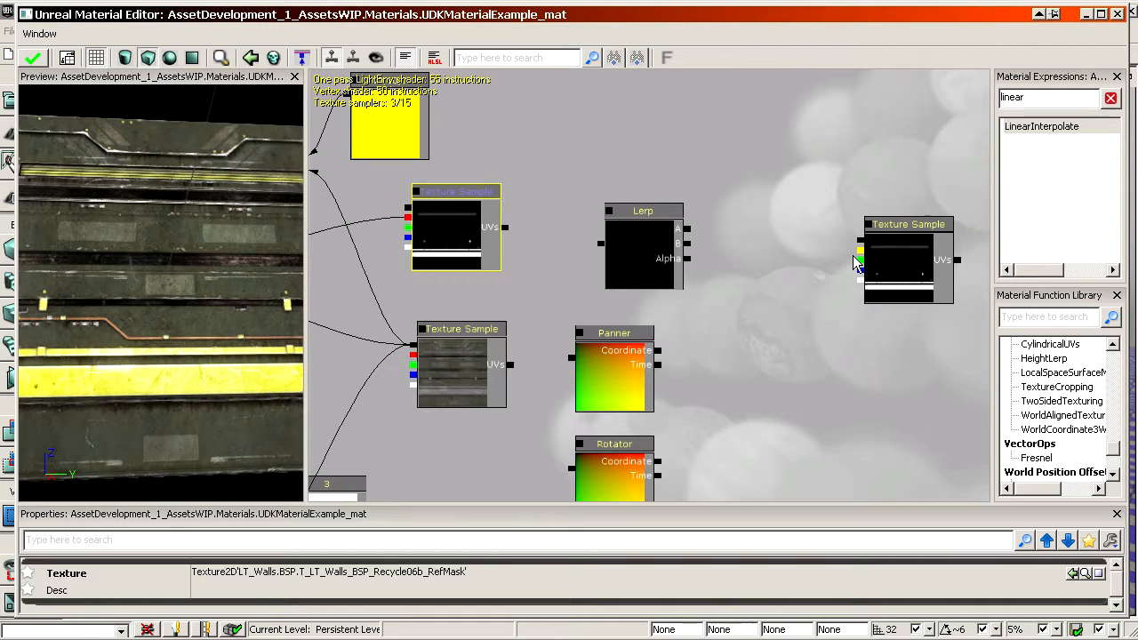
left_click_drag(853, 255, 718, 273)
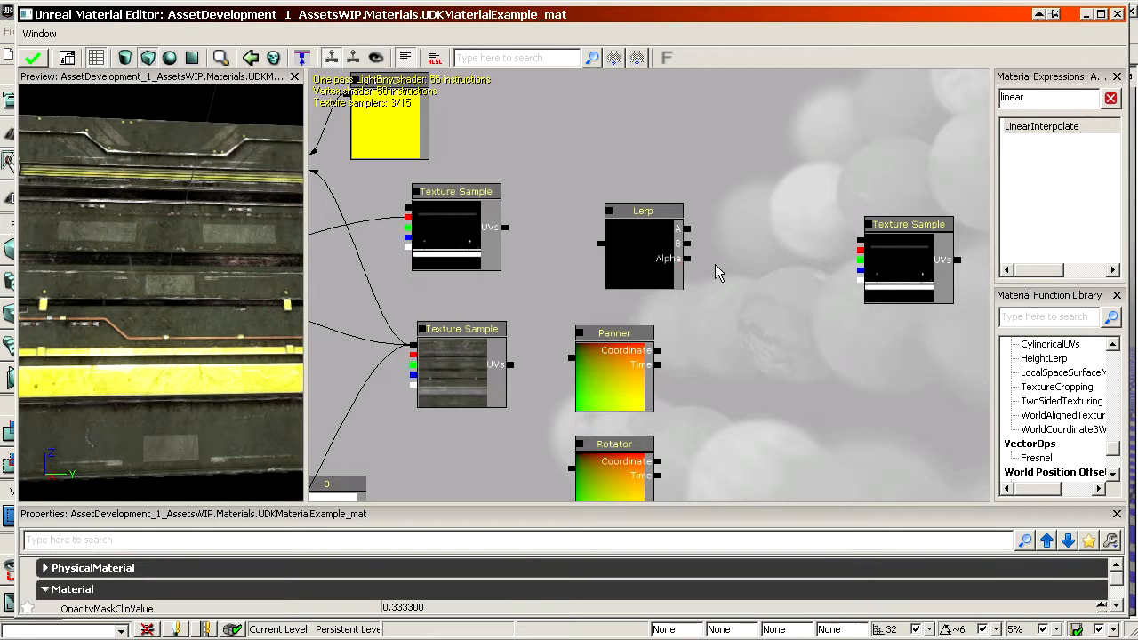
left_click(877, 262)
scroll(876, 262, "down", 5)
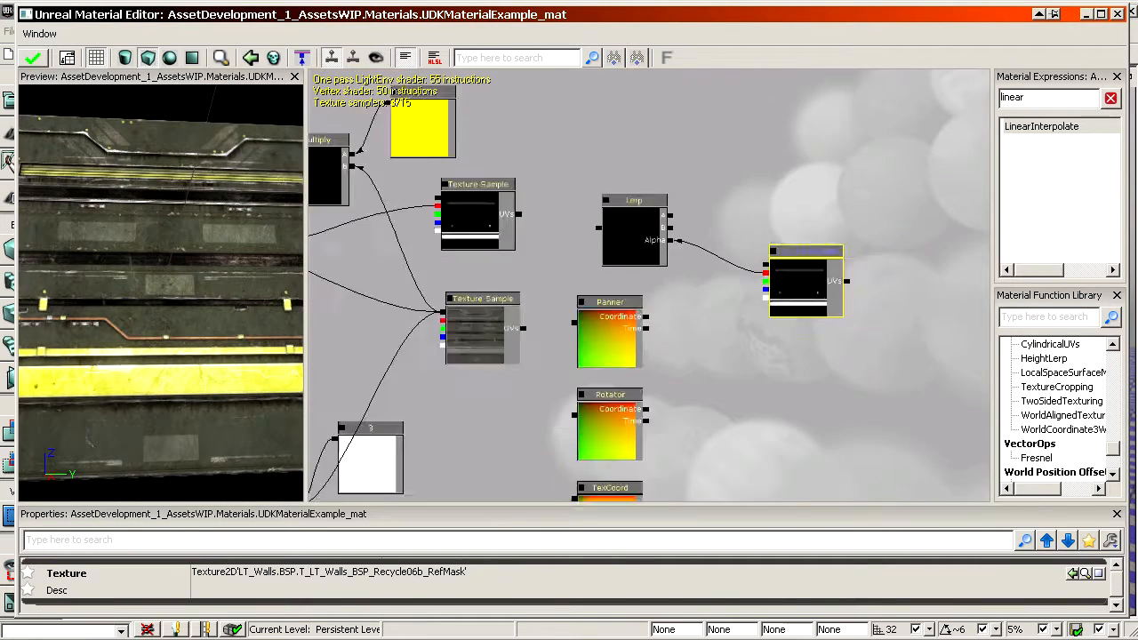
Step: Move the wall Texture Sample, Panner, Rotator and TexCoord nodes away from the existing network to make room for new connections
scroll(774, 338, "up", 3)
left_click_drag(620, 328, 674, 324, "ctrl")
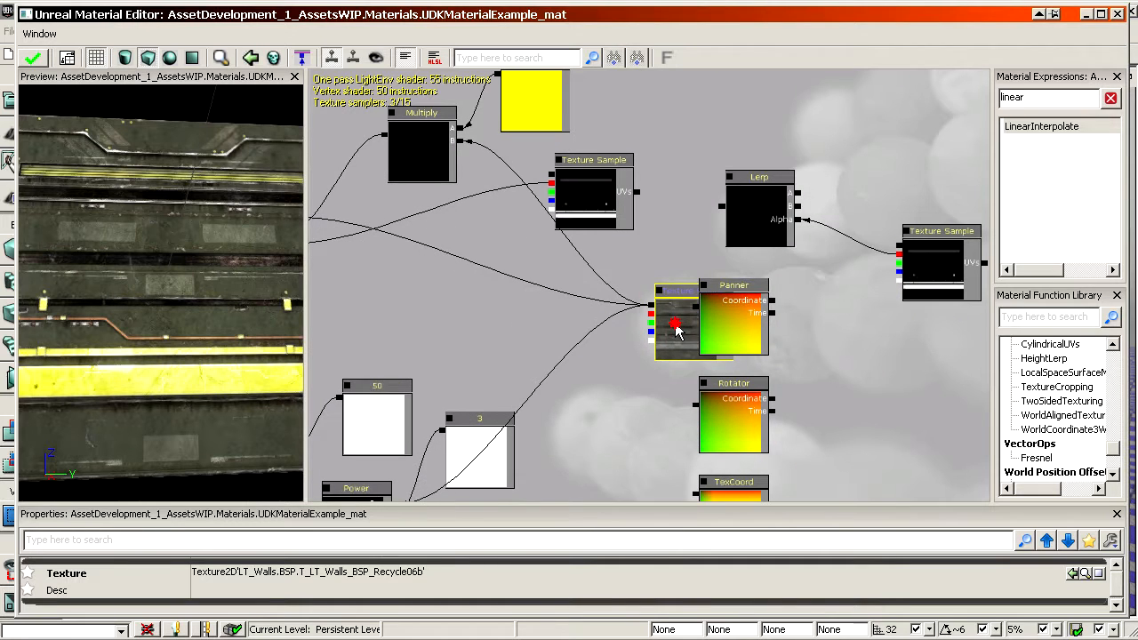
left_click(753, 315)
left_click(752, 418, "ctrl")
left_click_drag(744, 498, 744, 497, "ctrl")
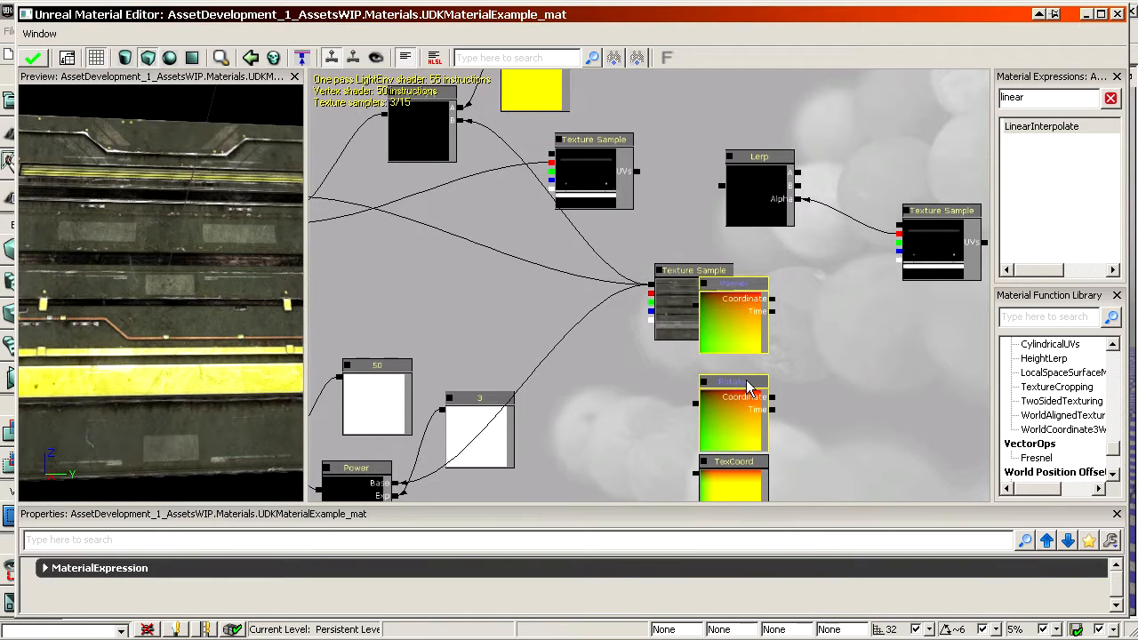
left_click(736, 467, "ctrl")
left_click_drag(748, 405, 986, 487, "ctrl")
left_click(612, 298)
left_click_drag(607, 278, 816, 293, "ctrl")
Step: Move the spare Lerp and its RefMask Texture Sample down beside the wall Texture Sample
left_click(690, 184)
left_click(816, 230)
left_click(864, 244)
left_click(697, 197, "ctrl")
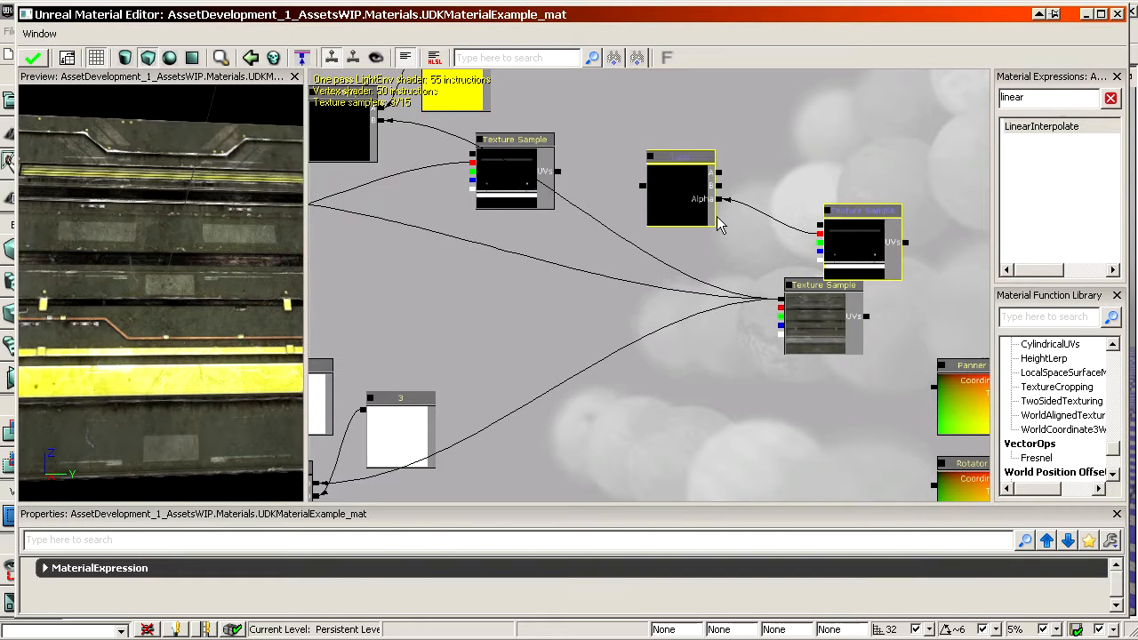
left_click_drag(688, 187, 627, 361, "ctrl")
scroll(812, 455, "up", 1)
left_click_drag(812, 455, 652, 349)
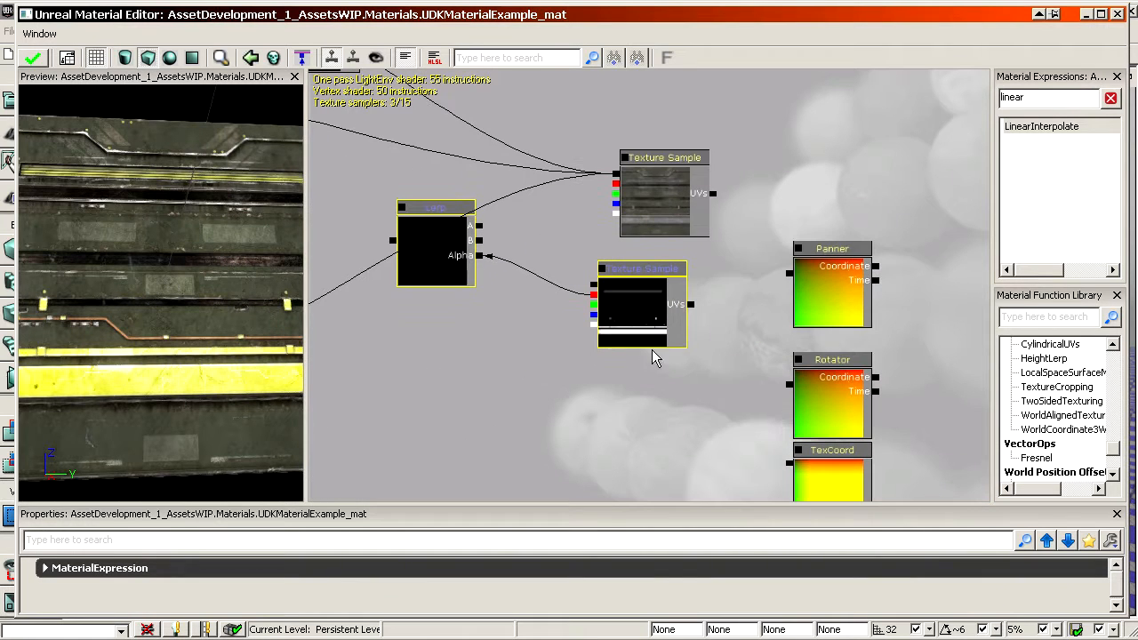
left_click_drag(449, 244, 451, 221)
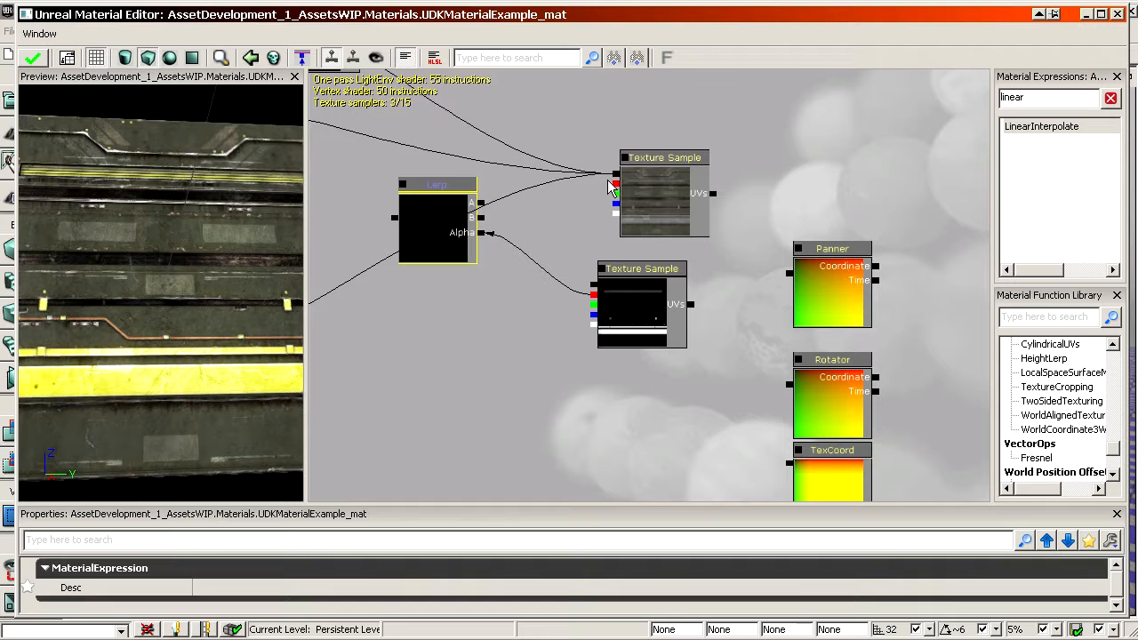
Step: Connect the wall Texture Sample's colour output to the spare Lerp's A input, and move that Lerp and its mask lower
left_click_drag(608, 181, 485, 197)
left_click(450, 229)
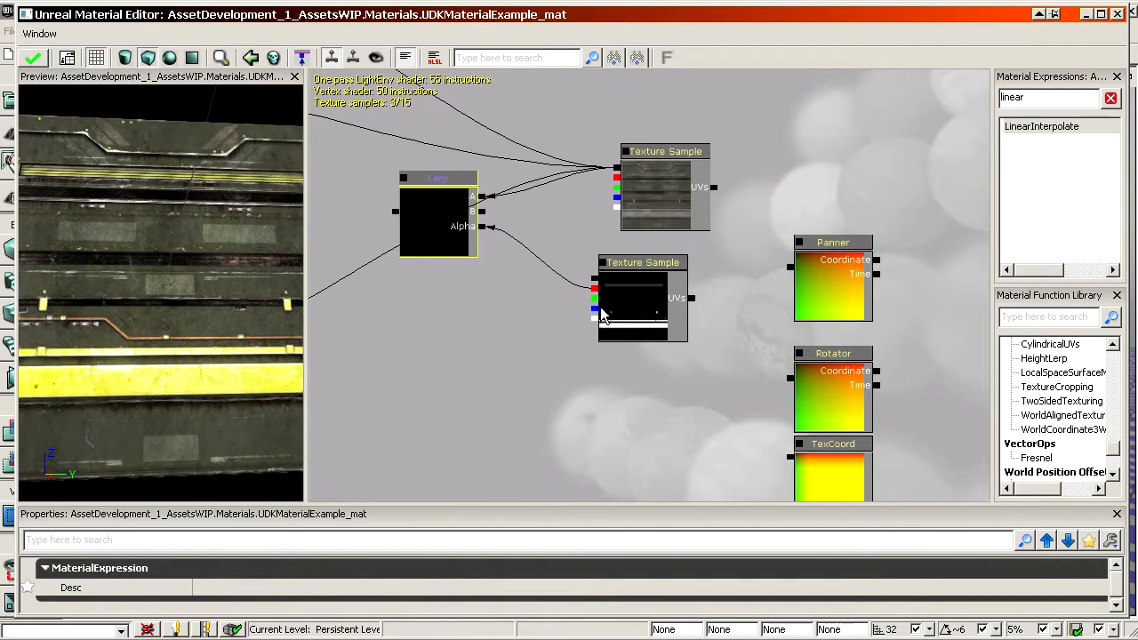
left_click(605, 316)
left_click_drag(451, 229, 398, 331, "ctrl")
Step: Duplicate the wall Texture Sample, connect the Panner to the copy's UVs, and feed the copy into the spare Lerp's B input
left_click(698, 195)
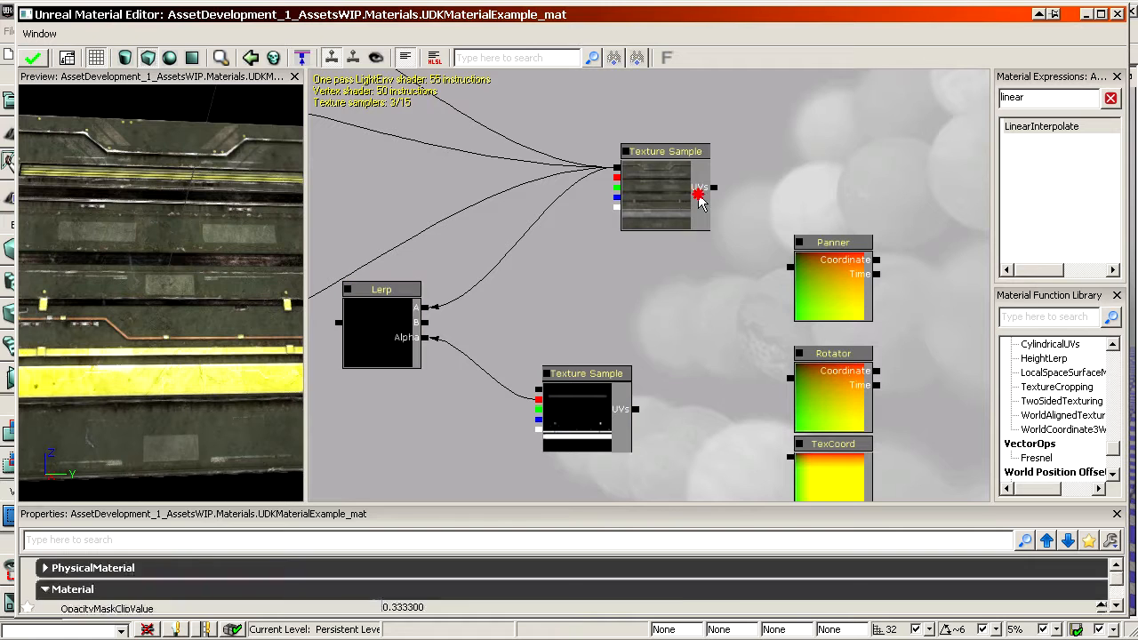
left_click_drag(682, 213, 633, 301, "ctrl")
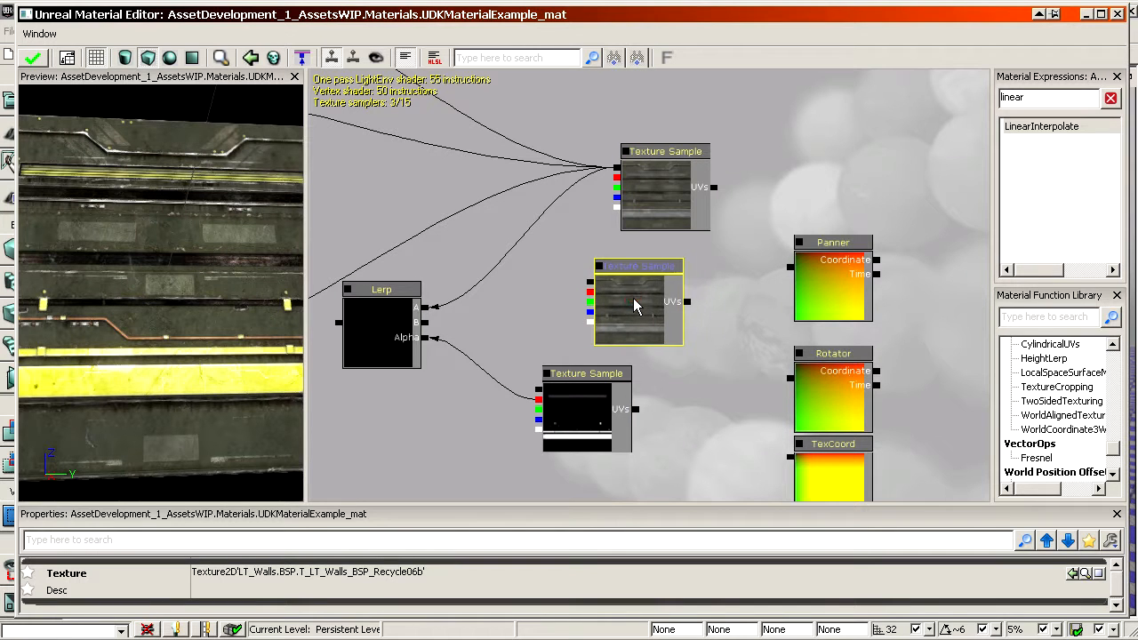
left_click(816, 281)
left_click_drag(741, 288, 697, 303)
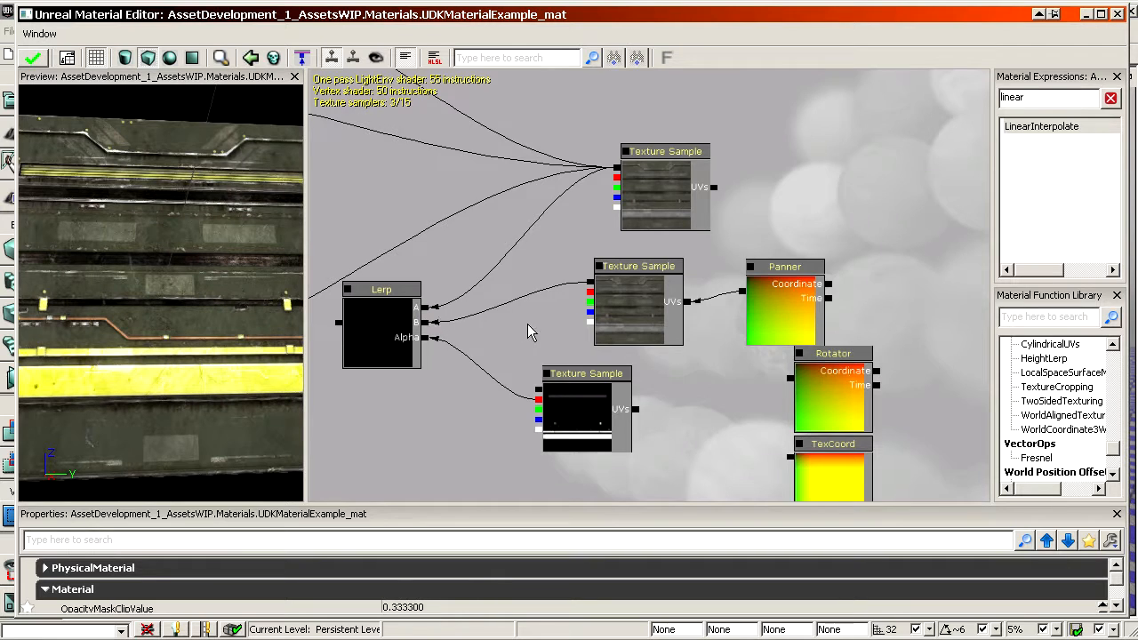
Step: Connect the panning Lerp's output to the A input of the Lerp that feeds Diffuse
left_click_drag(528, 331, 612, 402)
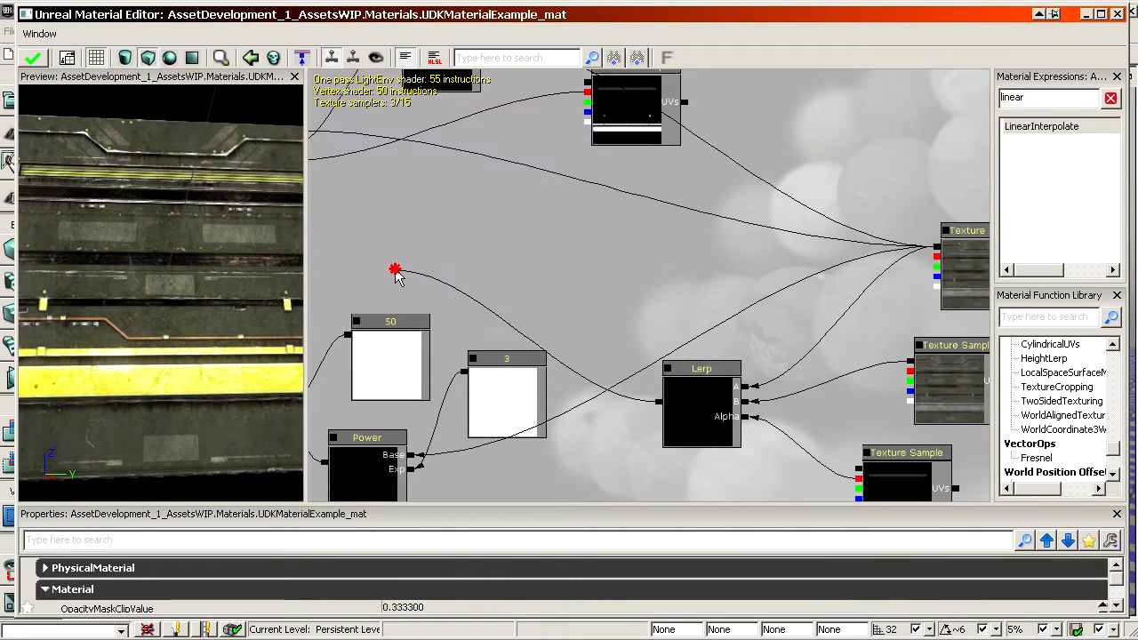
left_click_drag(397, 276, 465, 133)
Step: Set the Panner's SpeedX and SpeedY to 1 and check the panning texture on the preview mesh
left_click_drag(853, 267, 600, 205)
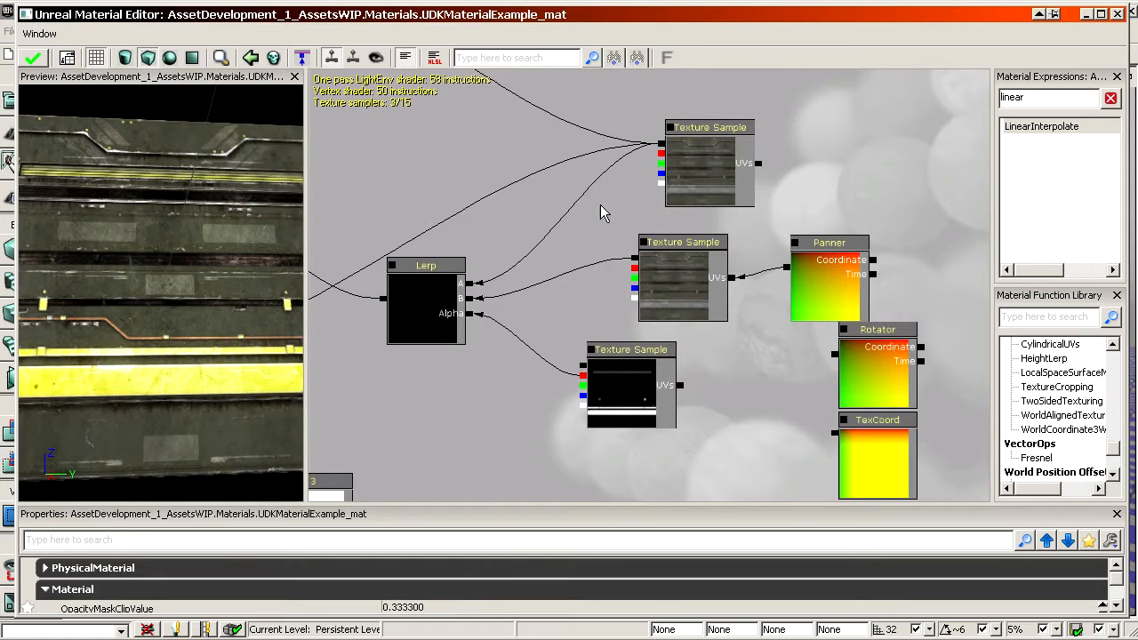
left_click(840, 270)
left_click(263, 576)
type("1")
key("Return")
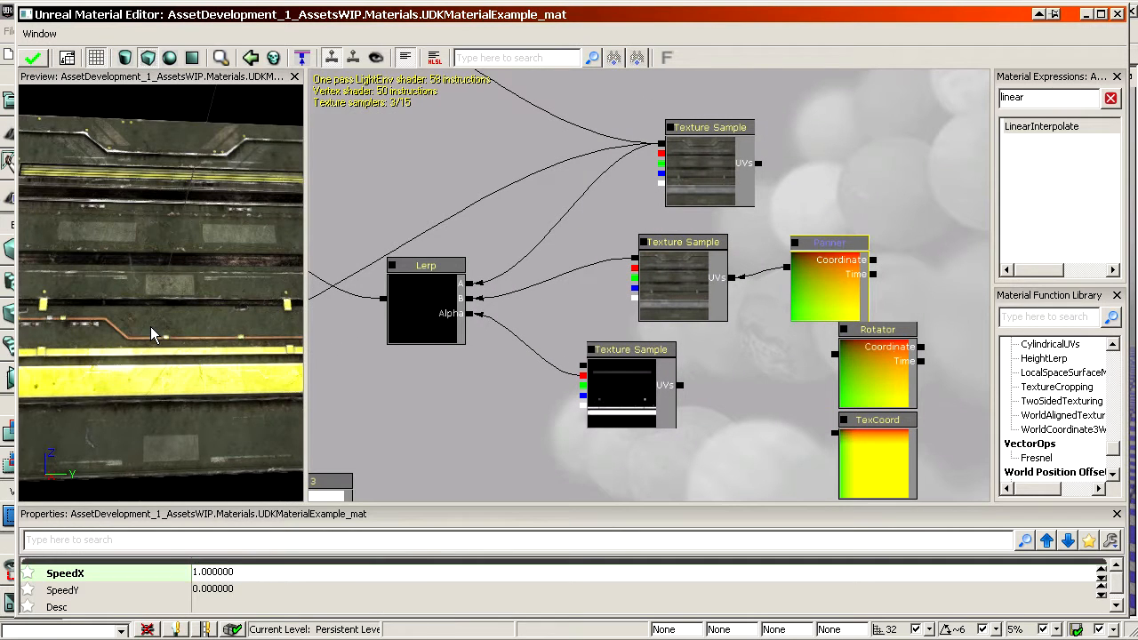
right_click_drag(151, 335, 151, 271)
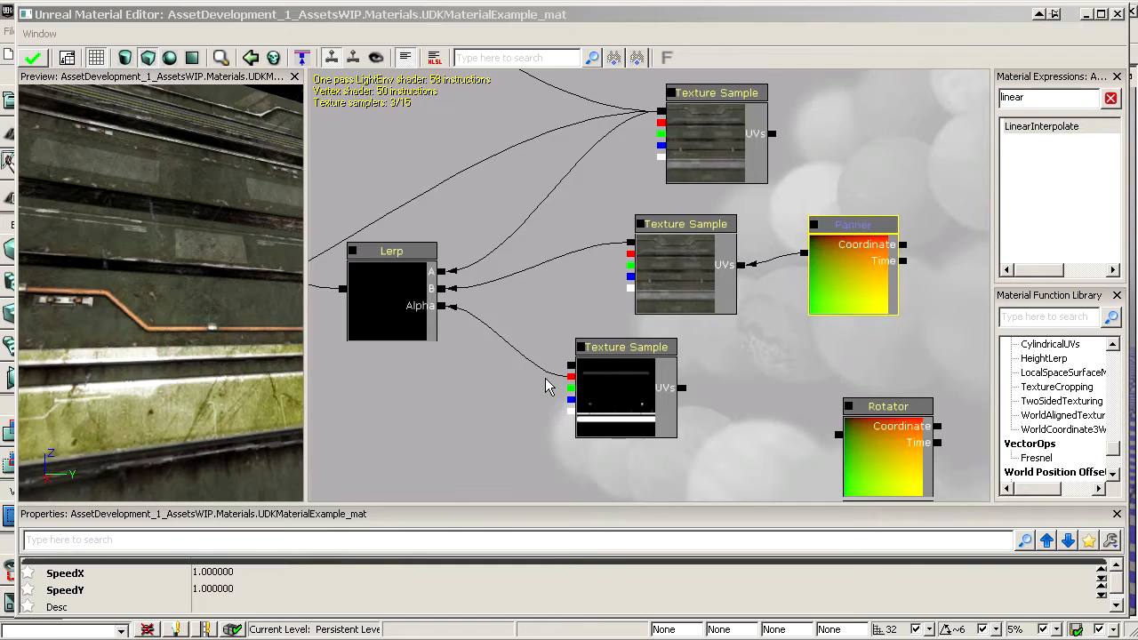
Step: Preview the Lerp that feeds Diffuse on the mesh
left_click_drag(506, 382, 531, 367)
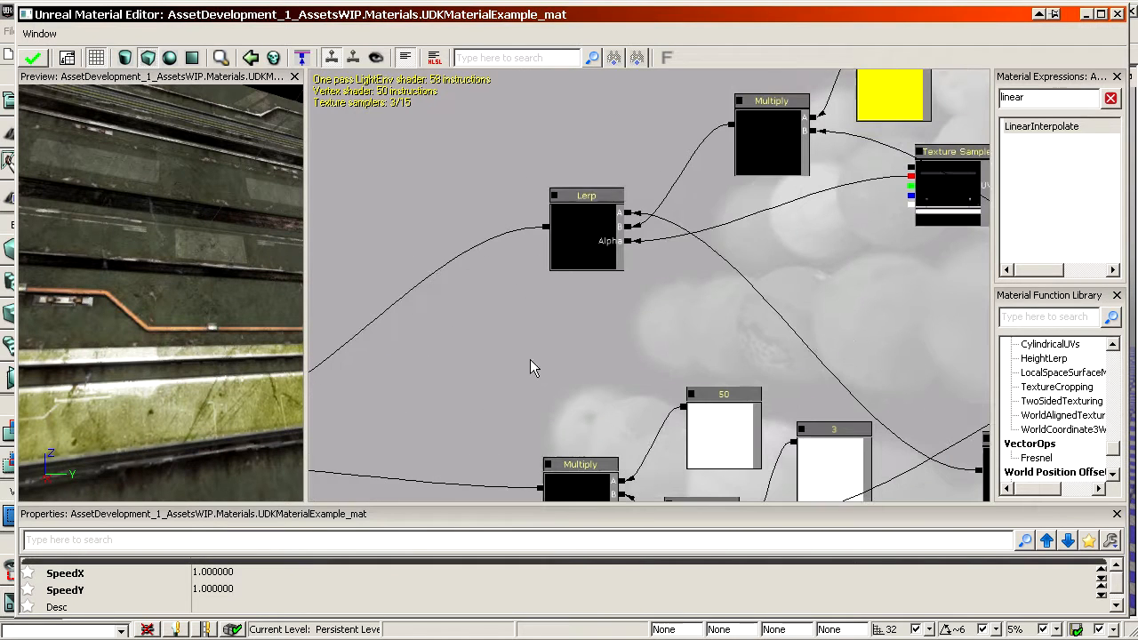
right_click(586, 218)
left_click(656, 372)
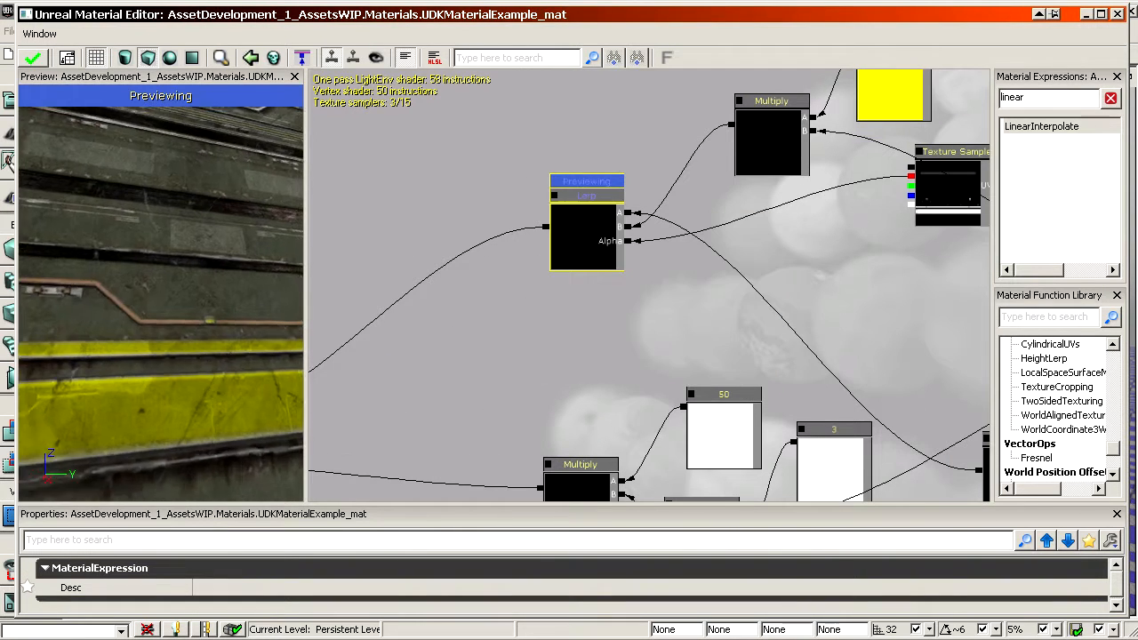
Step: Preview the panning Lerp on the mesh and examine its masked motion
left_click_drag(756, 356, 365, 266)
scroll(767, 326, "down", 3)
scroll(365, 266, "up", 3)
right_click(418, 352)
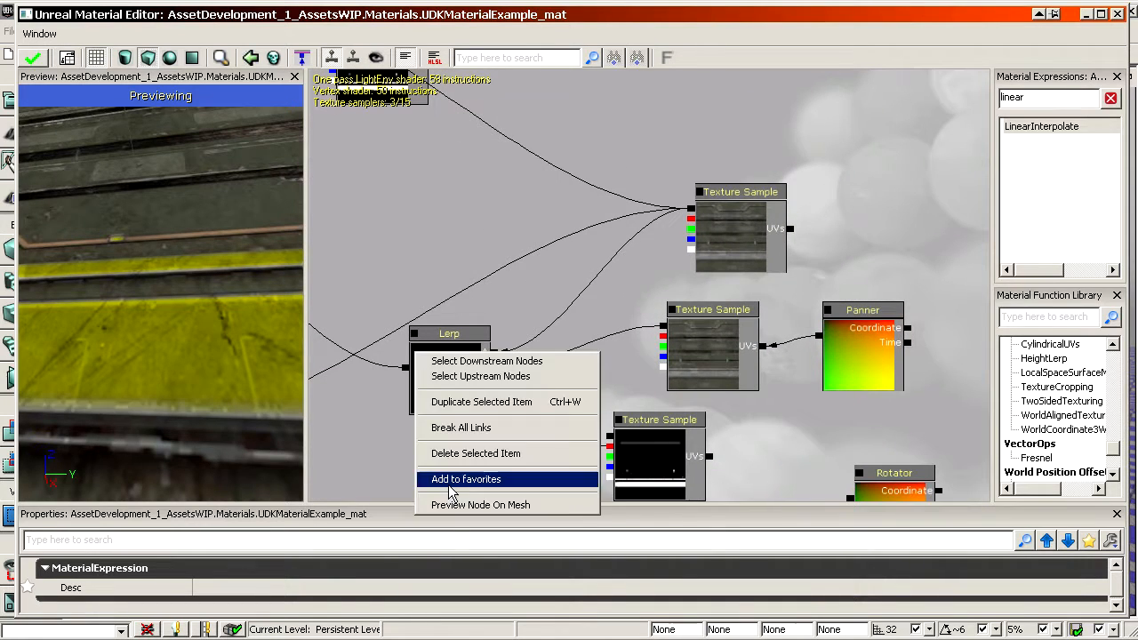
left_click(526, 505)
left_click_drag(173, 309, 196, 313)
Step: Connect the panning Lerp's output to the Multiply node's B input, and stop previewing that Lerp
left_click_drag(356, 151, 572, 223)
left_click(659, 138)
left_click_drag(662, 241, 658, 322)
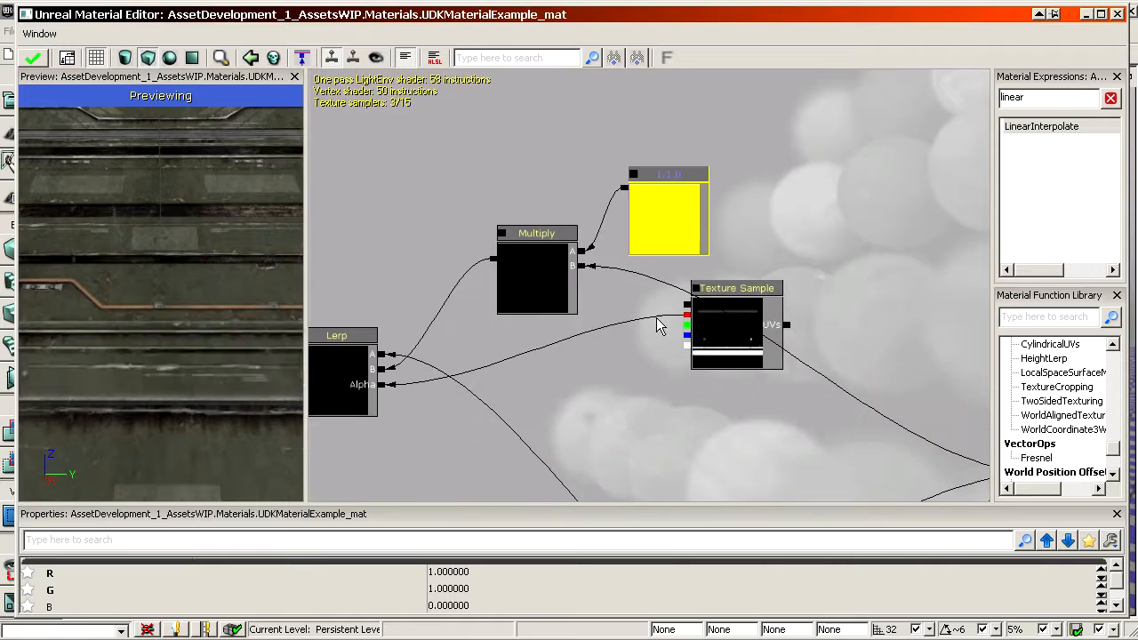
left_click_drag(582, 266, 755, 385)
right_click(781, 384)
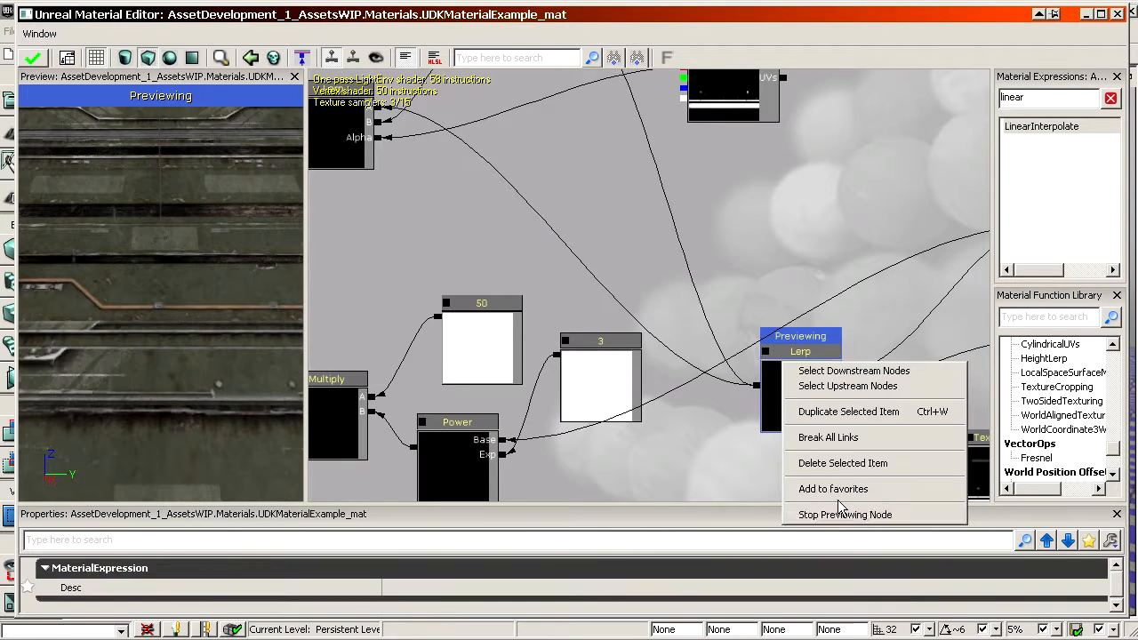
left_click(844, 516)
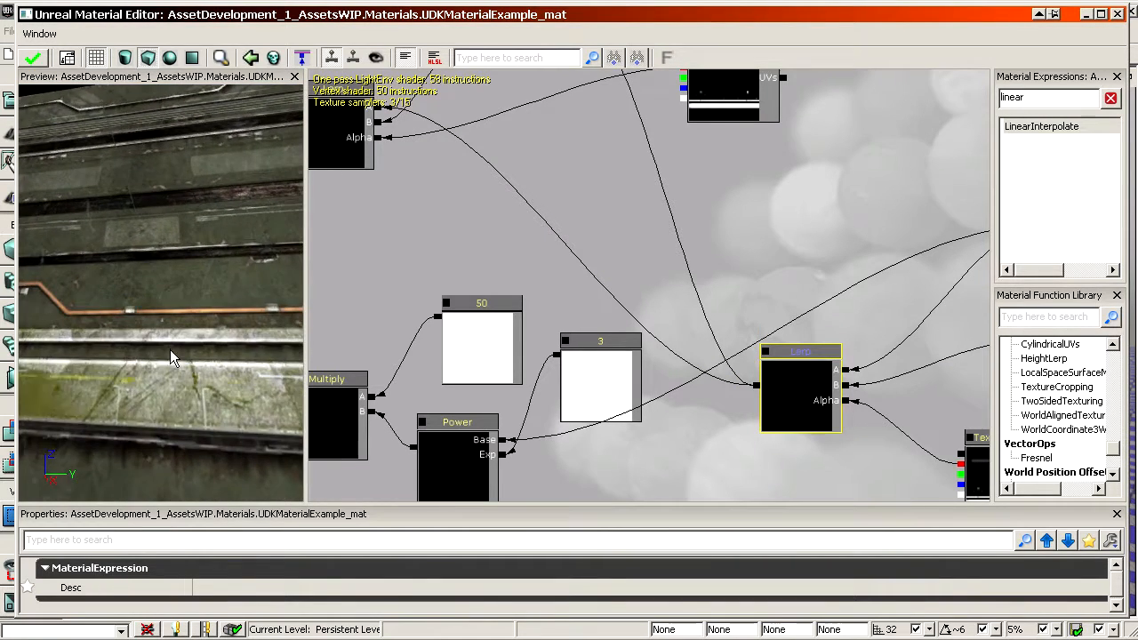
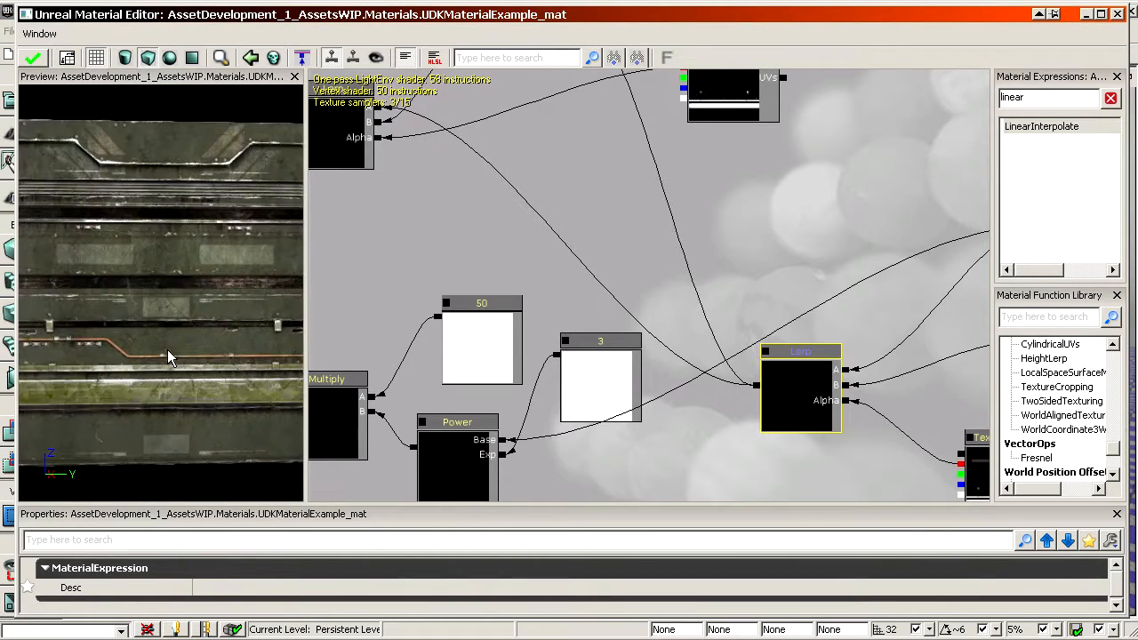
Step: Preview the Diffuse Lerp on the mesh to examine the tinted, panning result
left_click_drag(620, 319, 891, 525)
right_click(620, 320)
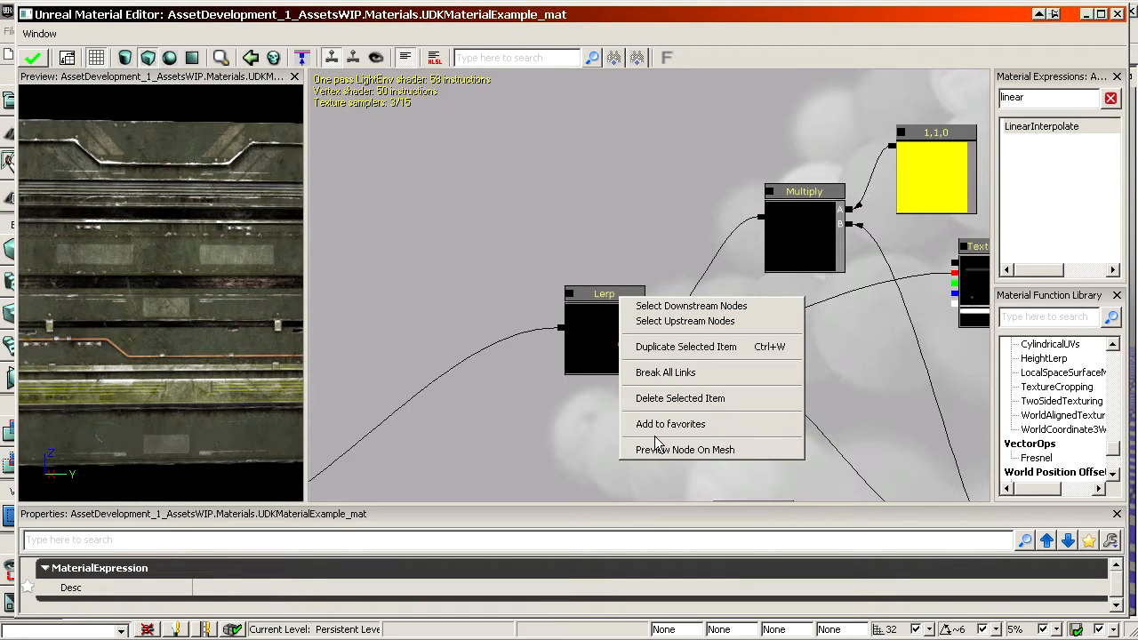
left_click(685, 450)
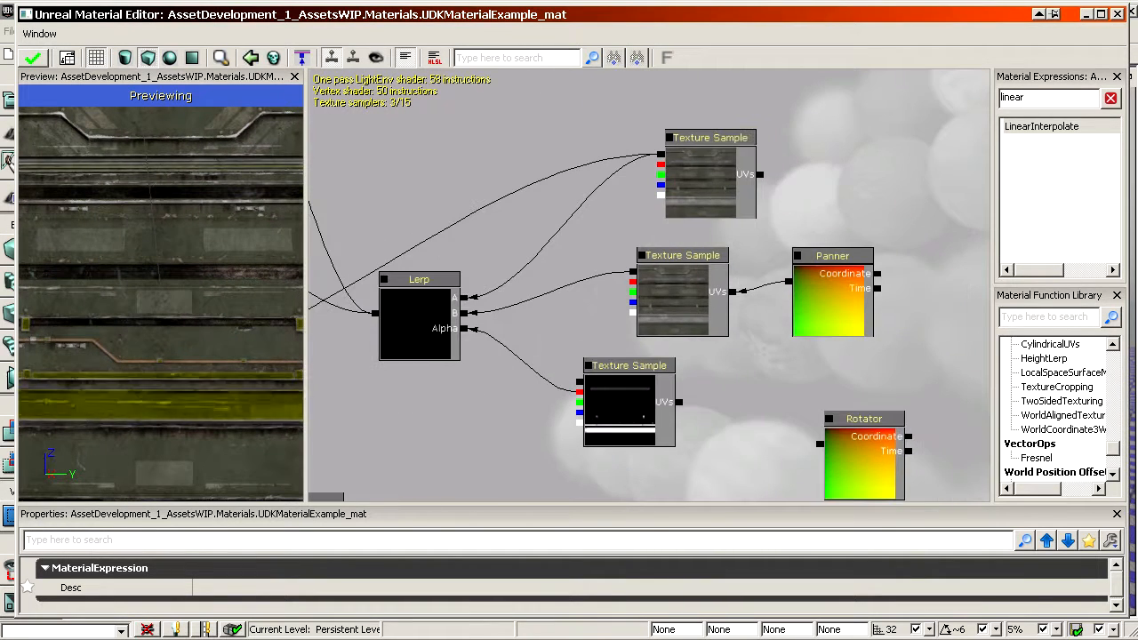
Step: Set the Panner's SpeedY to 0 and inspect the panning on the preview mesh
left_click(831, 302)
left_click(256, 575)
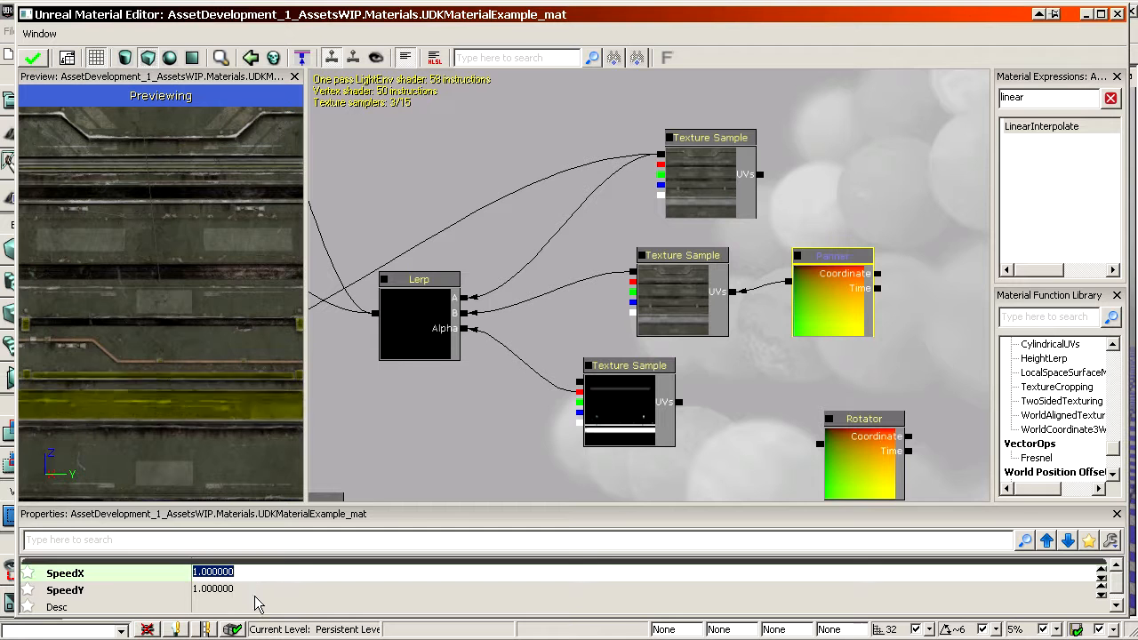
left_click(252, 592)
type("0")
key("Return")
mouse_move(163, 336)
right_mouse_down()
mouse_move(162, 409)
mouse_move(163, 336)
right_mouse_up()
mouse_move(156, 328)
left_mouse_down()
mouse_move(97, 343)
mouse_move(158, 343)
mouse_move(142, 341)
left_mouse_up()
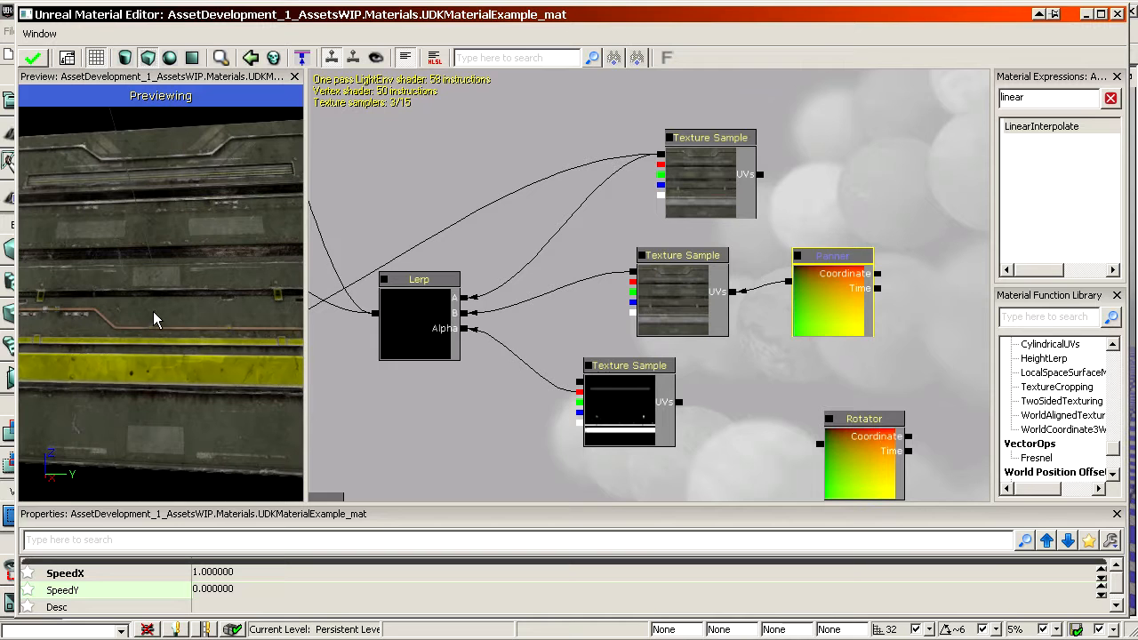
Step: Set the yellow constant's R and G values to 10 and inspect the tint on the preview mesh
left_click_drag(553, 304, 544, 163)
left_click(551, 151)
left_click(472, 594)
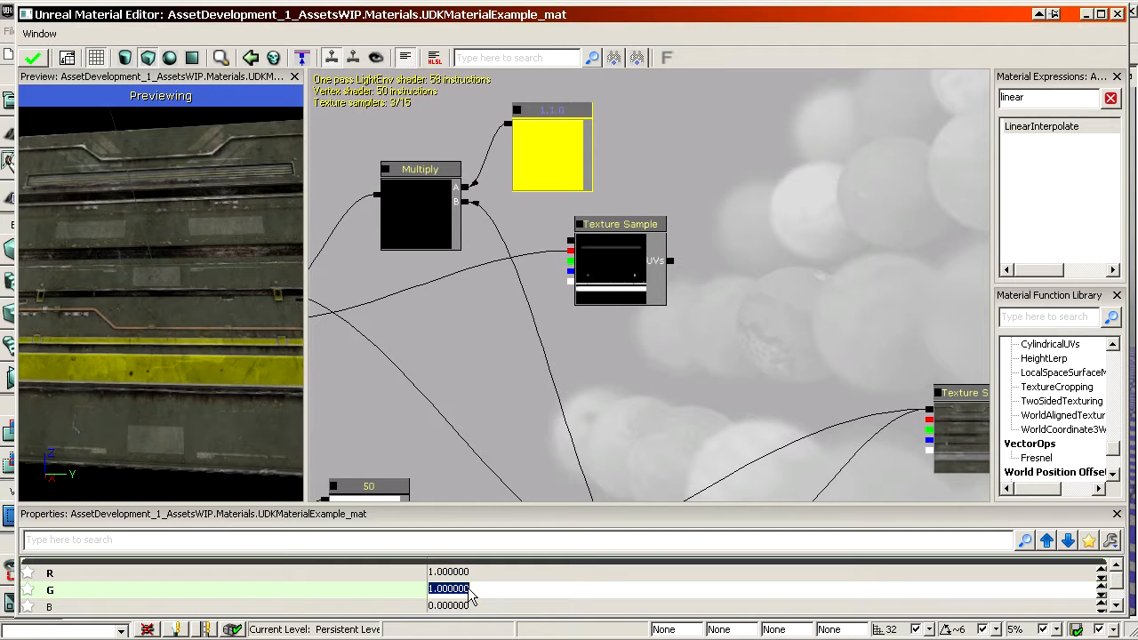
left_click(467, 574)
type("10")
key("Return")
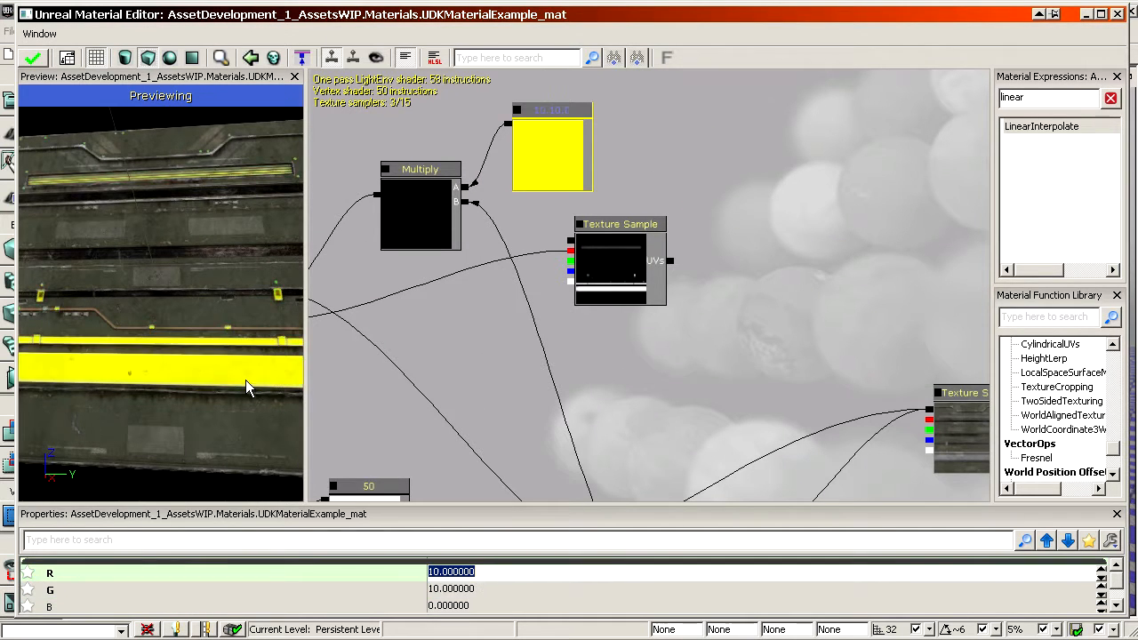
left_click_drag(246, 381, 233, 405)
mouse_move(253, 391)
right_mouse_down()
mouse_move(252, 352)
mouse_move(253, 391)
right_mouse_up()
Step: Set the yellow constant's R and G values to 2 and inspect the tinted areas on the preview mesh
left_click(499, 580)
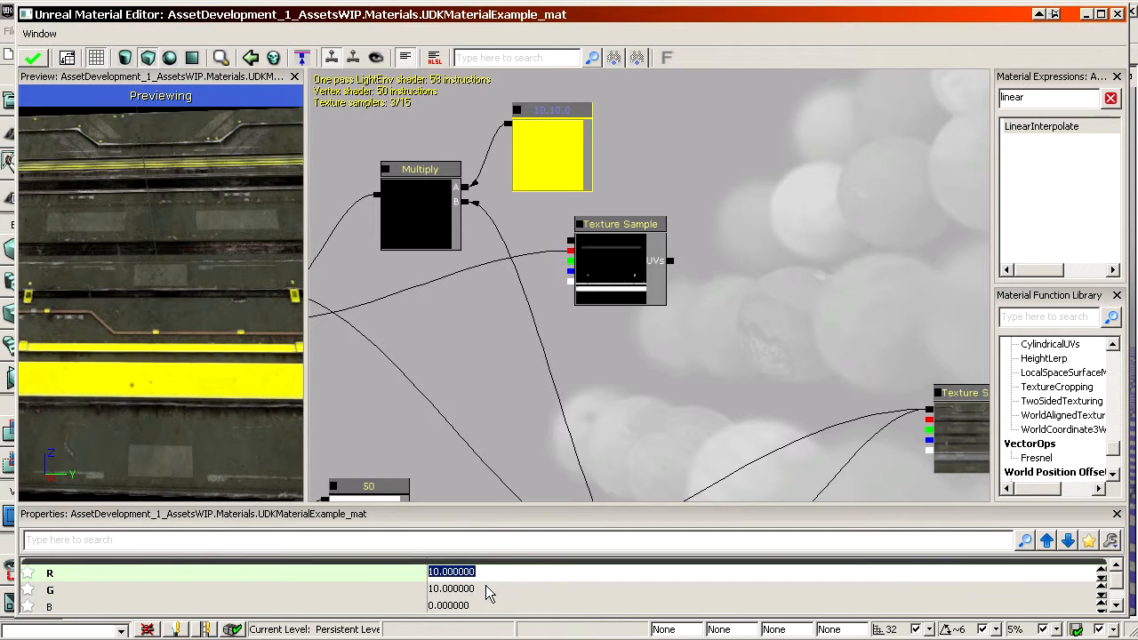
left_click(480, 591)
type("2")
key("Return")
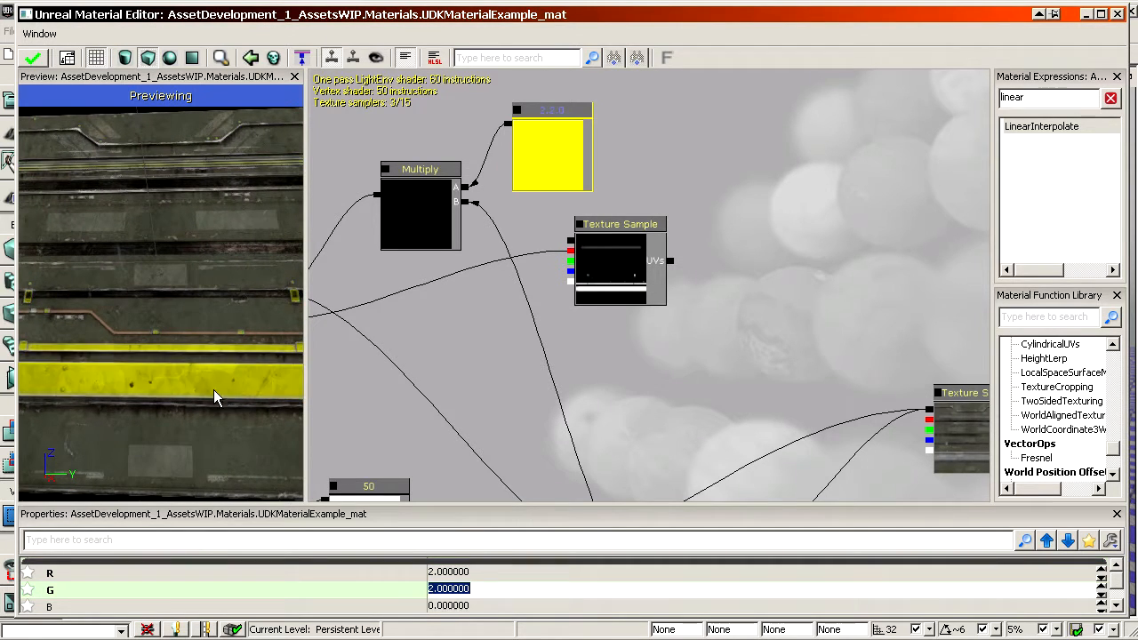
right_click_drag(213, 389, 213, 356)
right_click_drag(179, 311, 179, 346)
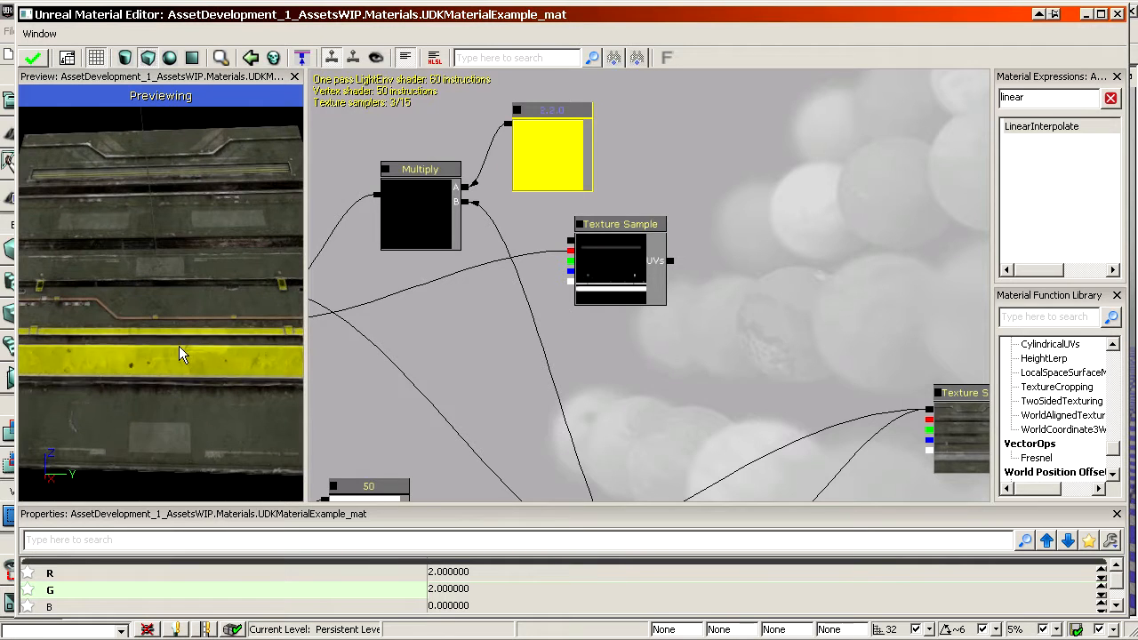
Step: Duplicate the wall Texture Sample that feeds Lerp input A and place the copy in empty space above the network
left_click_drag(570, 413, 600, 339)
scroll(570, 412, "down", 4)
left_click_drag(570, 413, 560, 385)
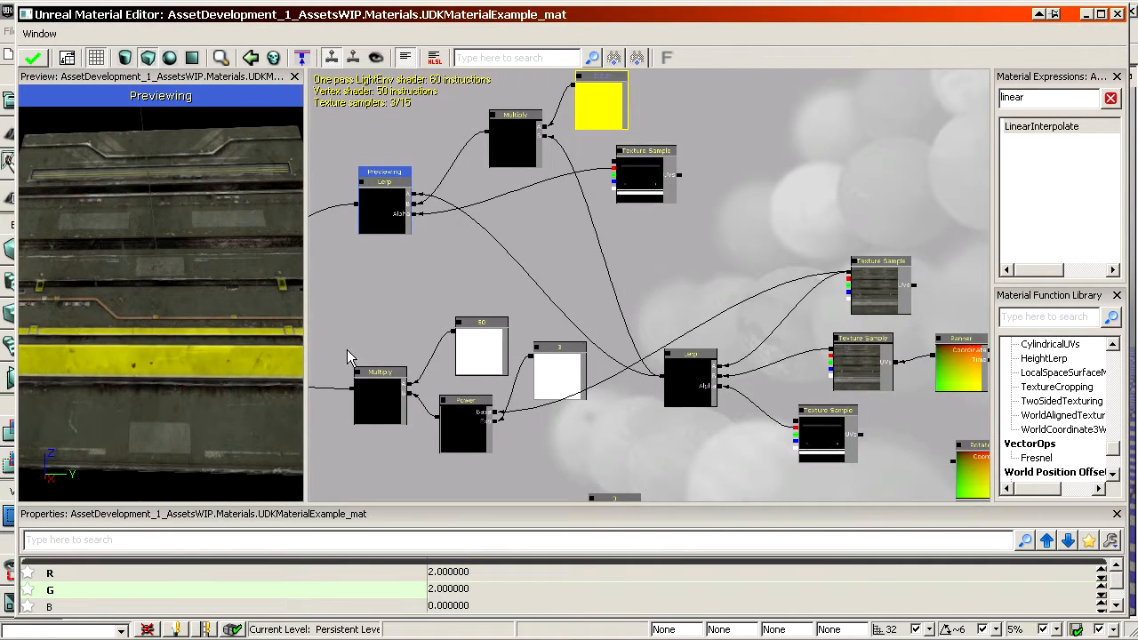
left_click_drag(738, 317, 793, 290)
scroll(738, 316, "down", 3)
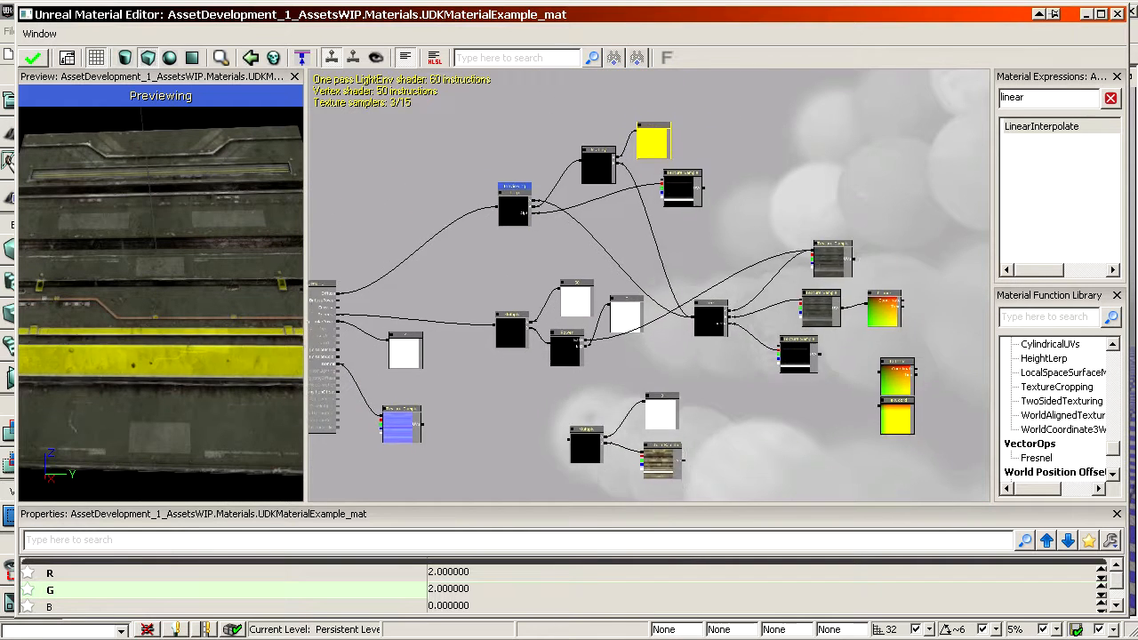
scroll(738, 317, "up", 1)
left_click_drag(738, 317, 631, 332)
scroll(725, 222, "up", 3)
left_click(721, 192)
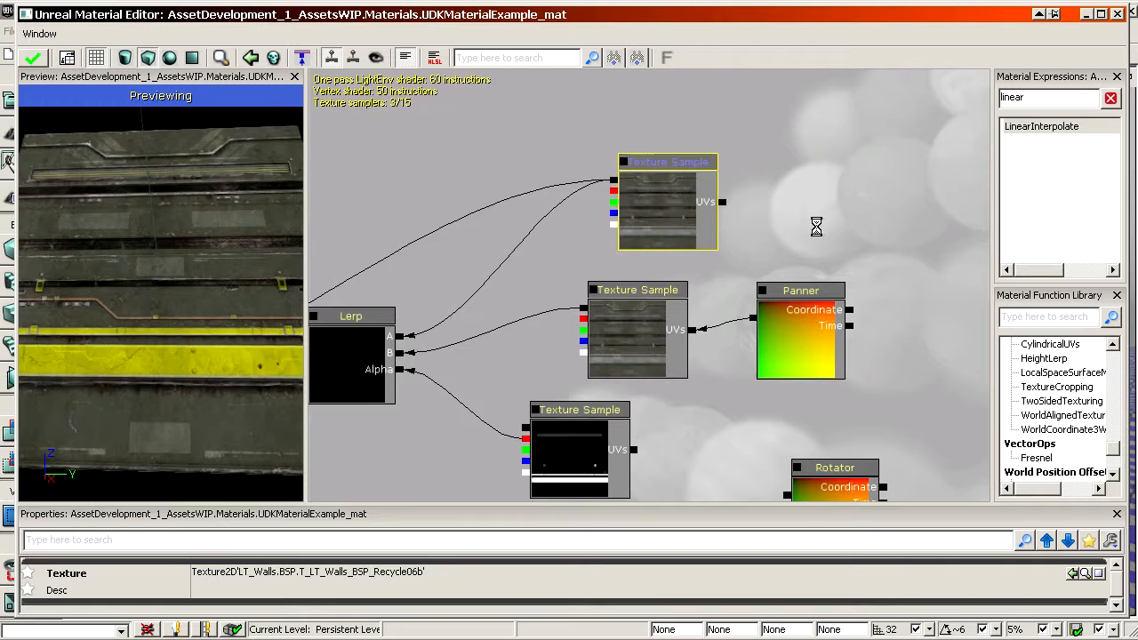
scroll(721, 192, "down", 3)
left_click_drag(721, 193, 737, 194)
left_click_drag(691, 245, 700, 168, "ctrl")
left_click_drag(699, 258, 609, 105)
Step: Duplicate the Panner and place the copy beside the copied wall Texture Sample
left_click(653, 372)
key("ctrl+w")
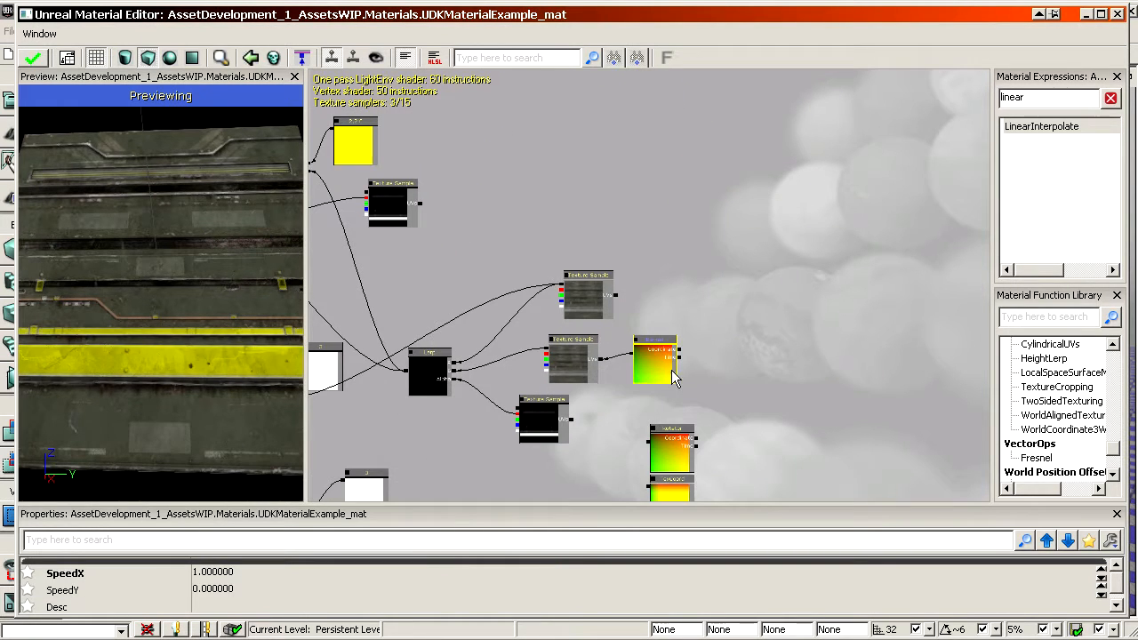
left_click_drag(673, 377, 696, 165, "ctrl")
left_click_drag(692, 141, 677, 206)
scroll(676, 206, "up", 5)
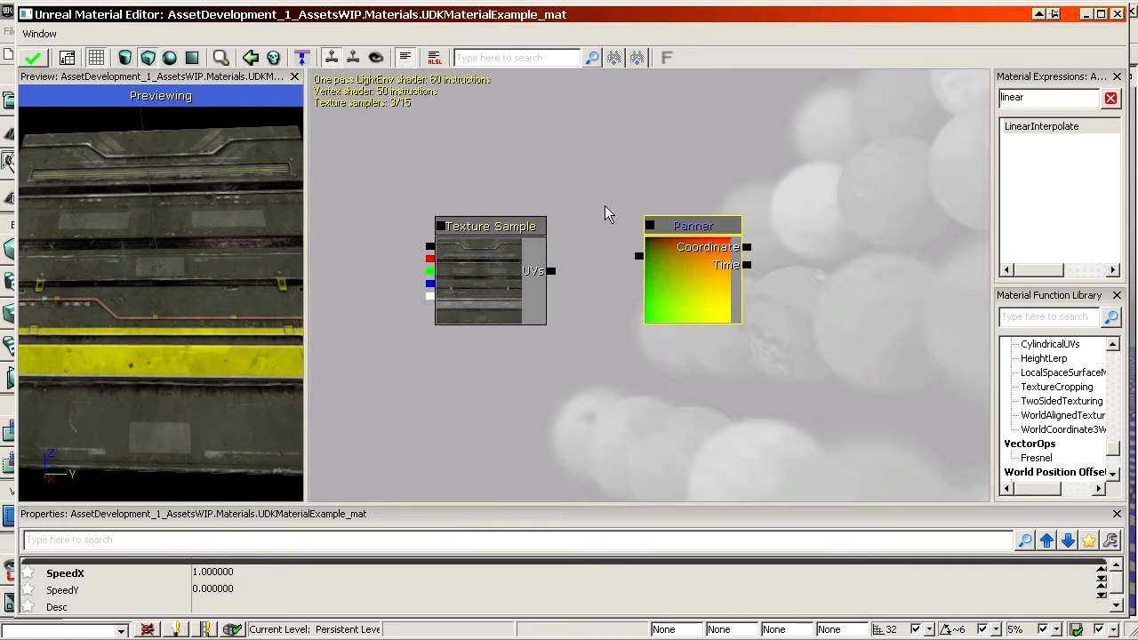
Step: Connect the copied Panner to the copied Texture Sample's UVs and preview that Texture Sample on the mesh
left_click_drag(633, 255, 583, 277)
right_click(498, 281)
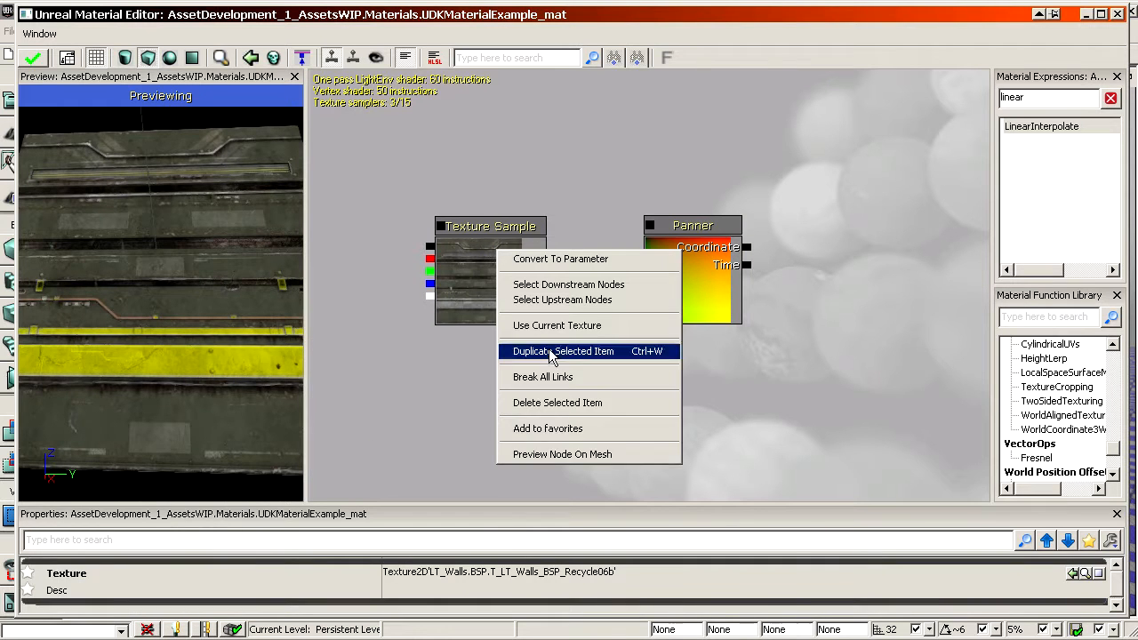
left_click(569, 452)
left_click_drag(284, 386, 194, 345)
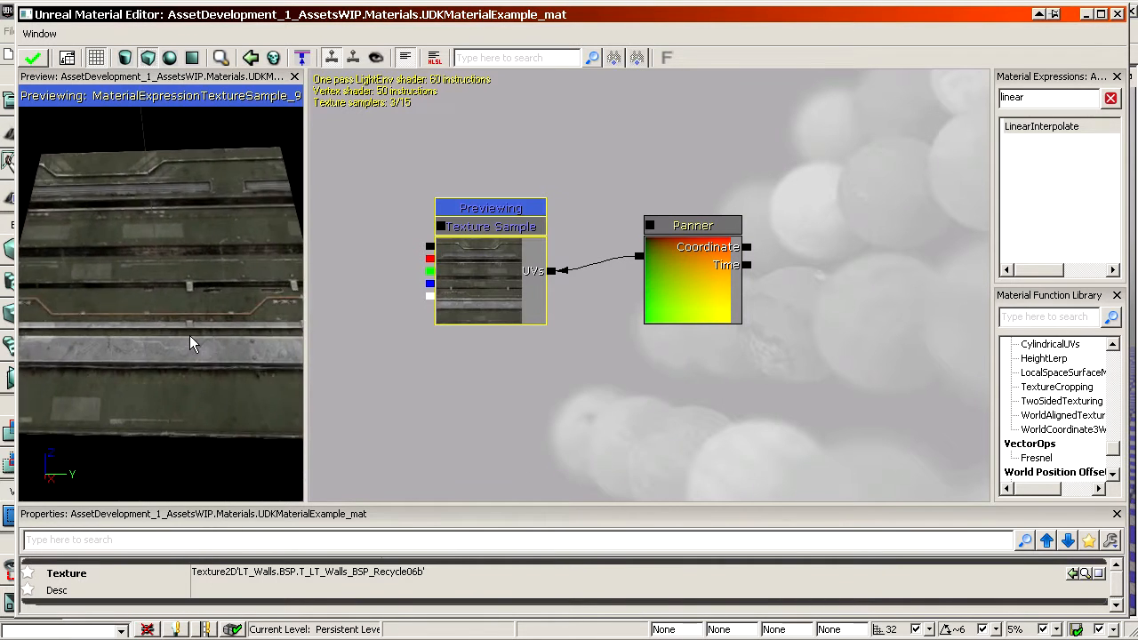
Step: Add a one-value Constant beside the copied Panner and connect it to the Panner's Time input
left_click(702, 305)
left_click_drag(749, 265, 799, 300)
key("1")
left_click(805, 275)
left_click(846, 338)
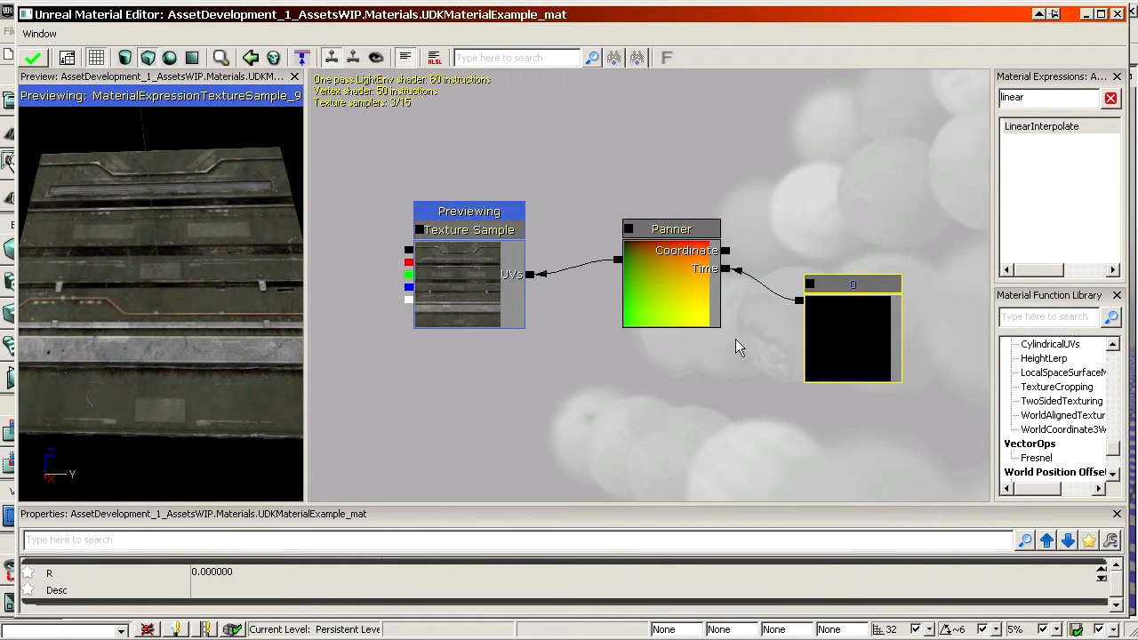
Step: Set the Time constant's R value to 1, and then to 0.5, to offset the texture
left_click(258, 578)
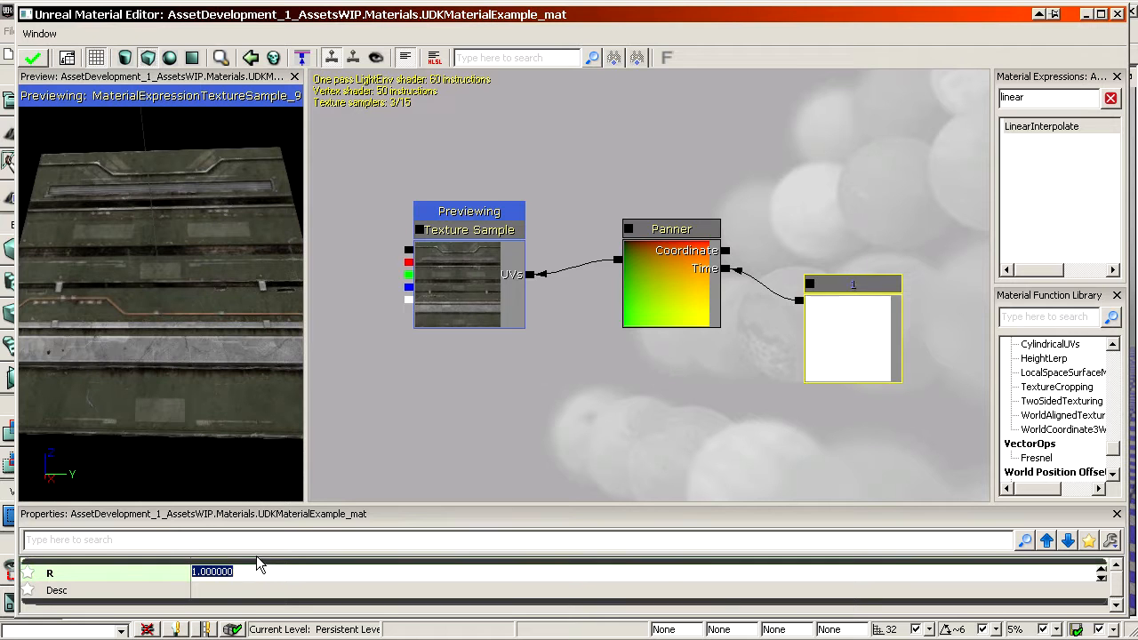
left_click(656, 302)
left_click(807, 363)
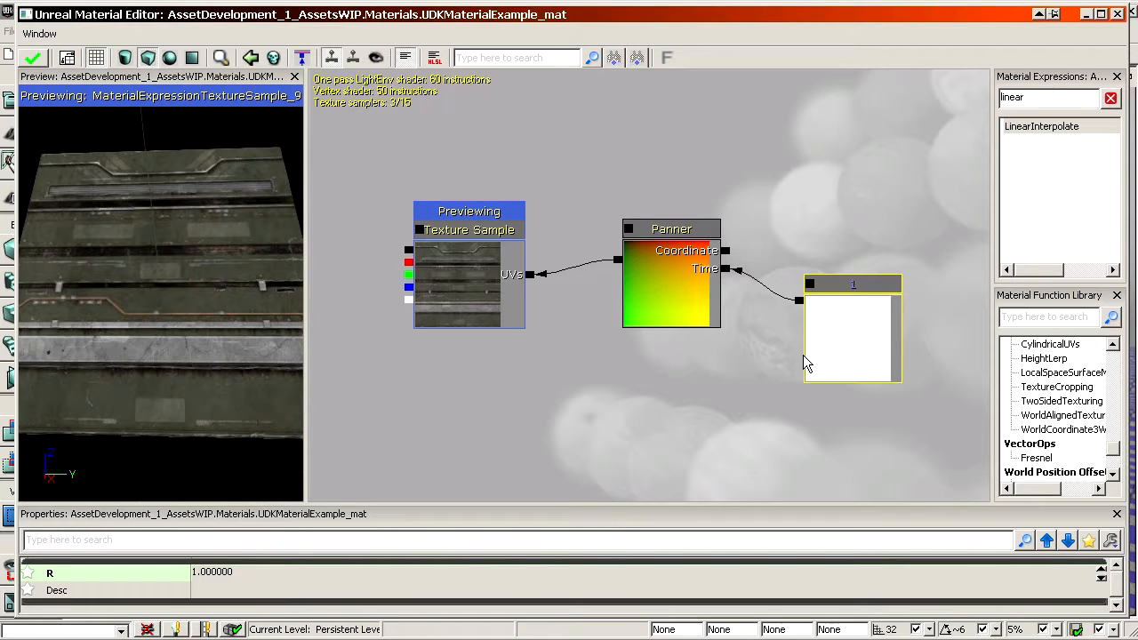
left_click(267, 572)
type("0")
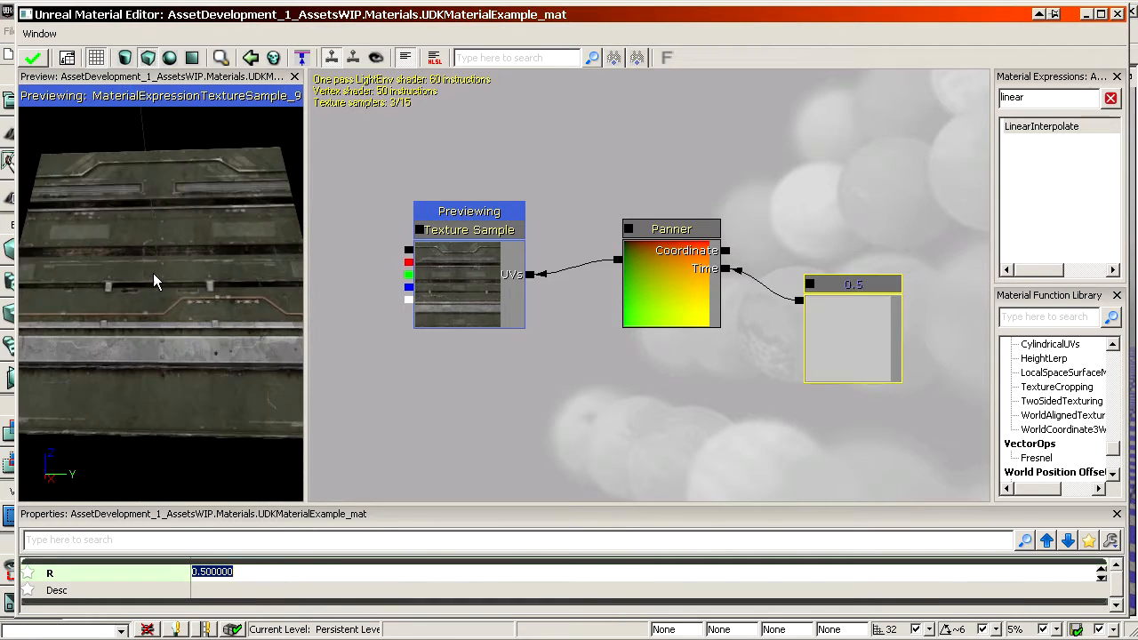
Step: Change the copied Panner's SpeedY, and lower the Time constant through 0.4, 0.3 and 0.2 to 0.1
left_click(661, 321)
left_click(239, 588)
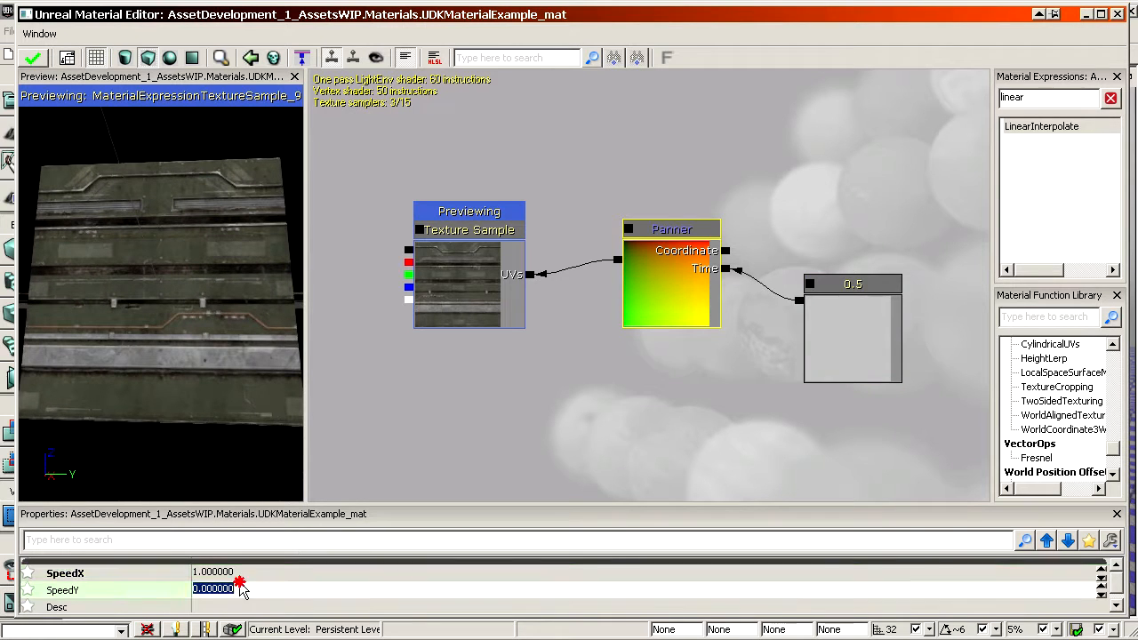
left_click(833, 342)
left_click(239, 570)
type("0.400000")
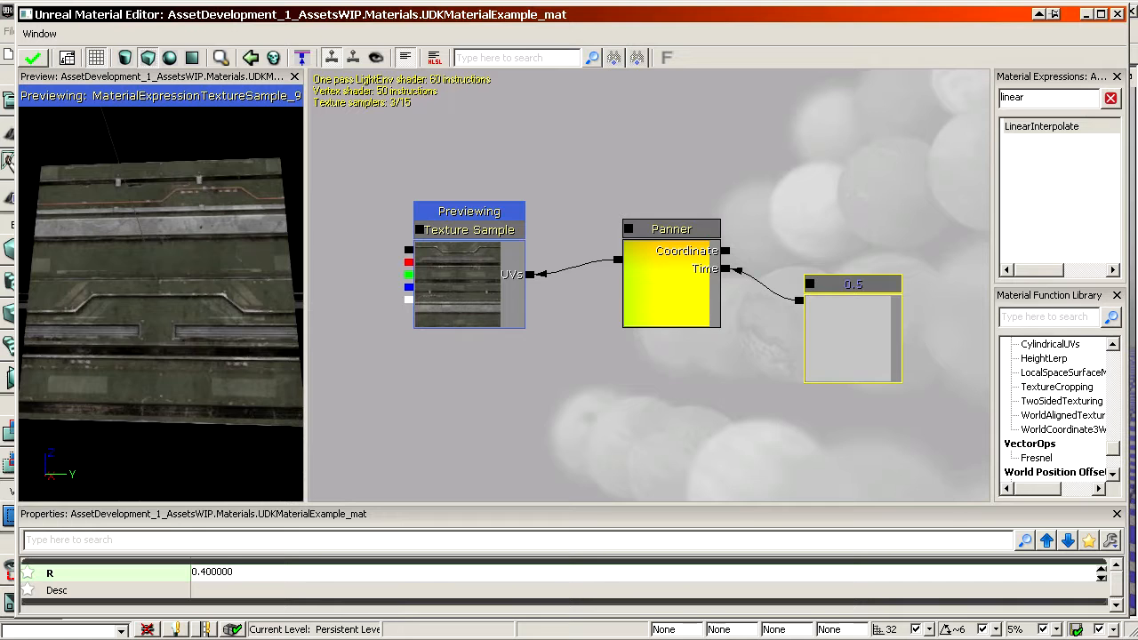
left_click(238, 572)
left_click(240, 573)
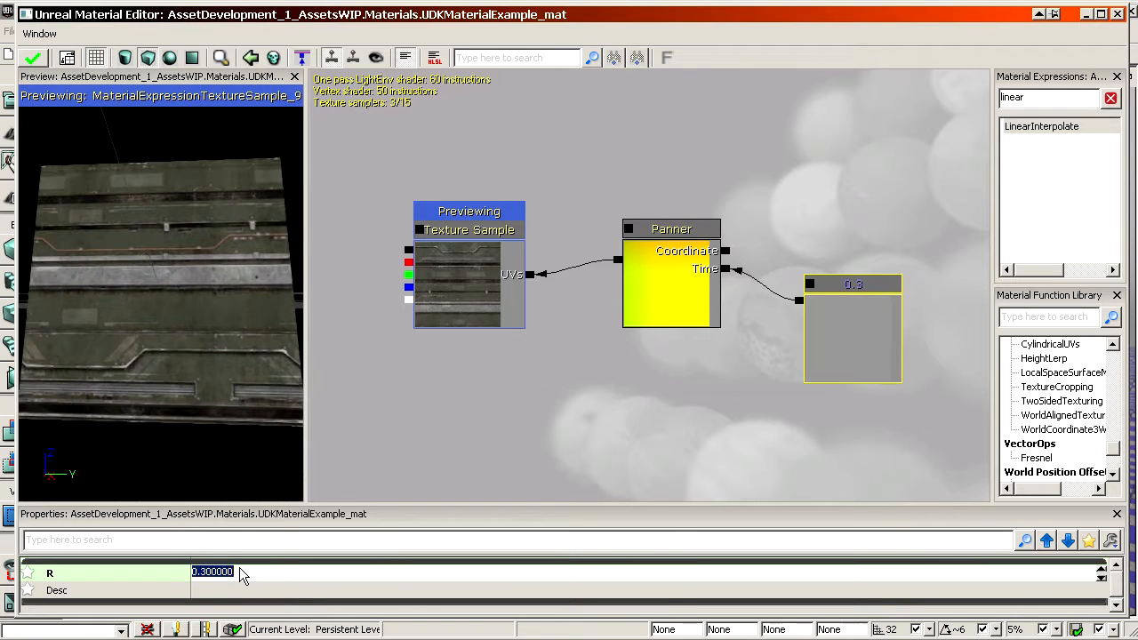
left_click(240, 573)
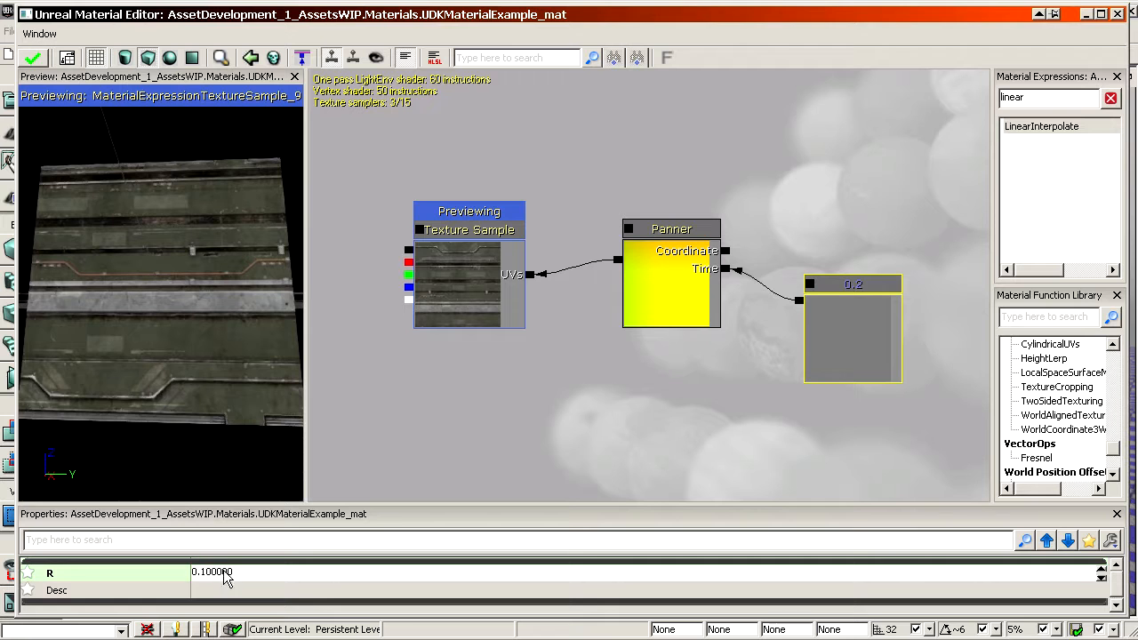
key("Return")
Step: Duplicate the Rotator and place the copy above the copied Panner
scroll(750, 361, "down", 4)
left_click_drag(749, 361, 758, 131)
left_click(745, 465)
key("ctrl+w")
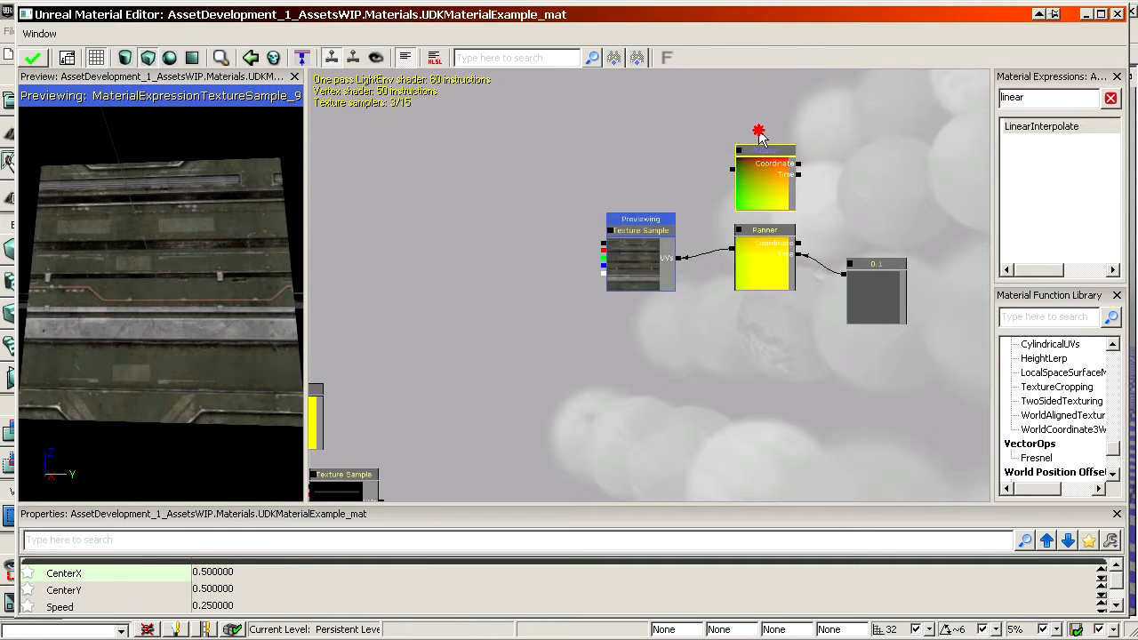
Step: Connect the copied Rotator to the previewed Texture Sample's UVs and link the constant to the Rotator's Time input
scroll(758, 130, "up", 3)
left_click_drag(429, 308, 566, 148)
left_click_drag(683, 157, 757, 318)
Step: Raise the Time constant through 0.2, 0.3, 0.5 and 1 to 2 to rotate the previewed texture
left_click(805, 353)
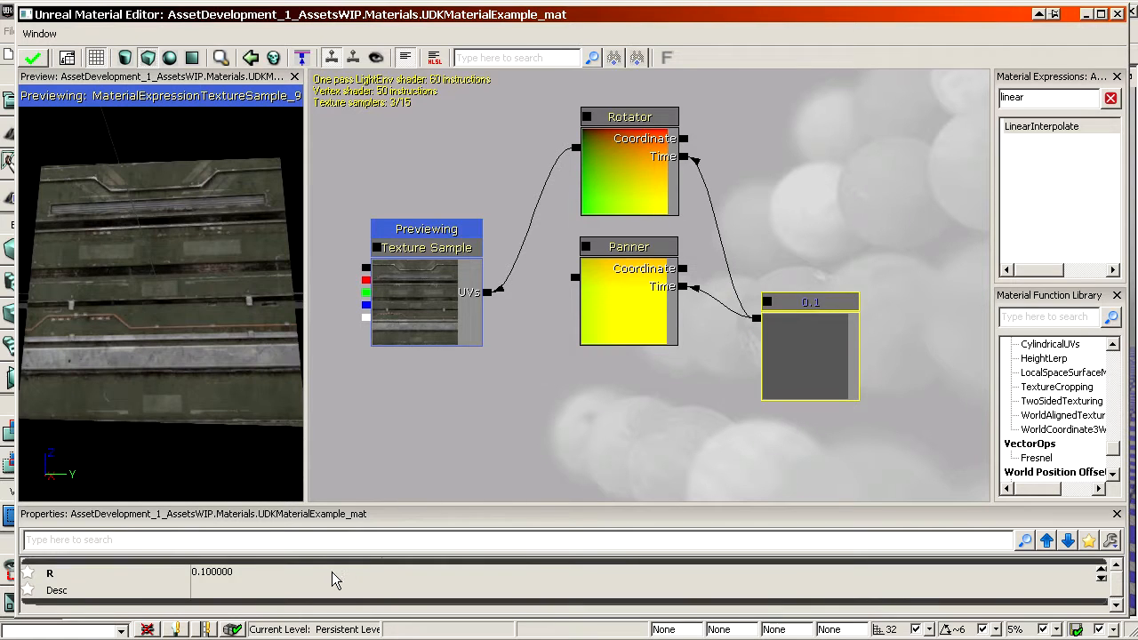
left_click(307, 571)
type("0.2")
type("0.3")
key("Return")
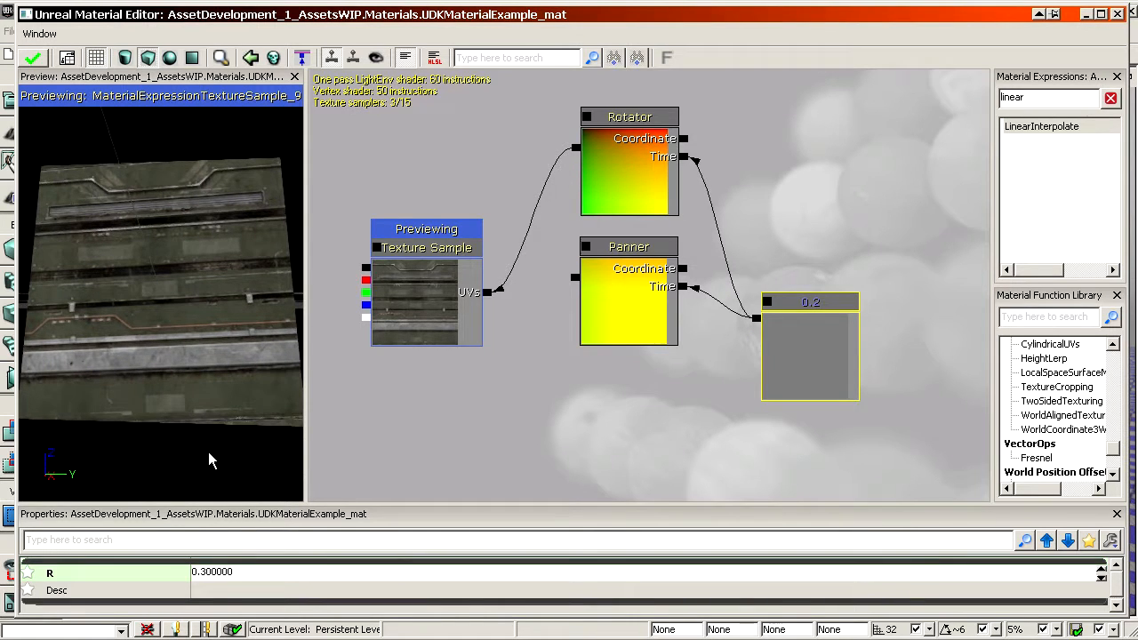
type("0.5")
key("Return")
type("1")
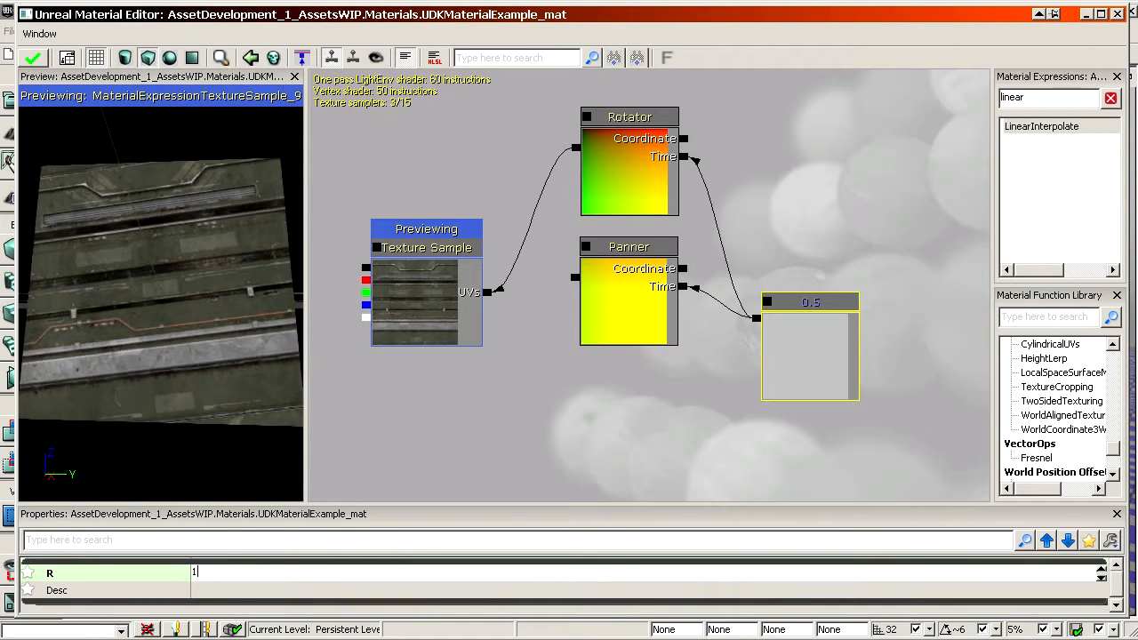
key("Return")
type("2")
key("Return")
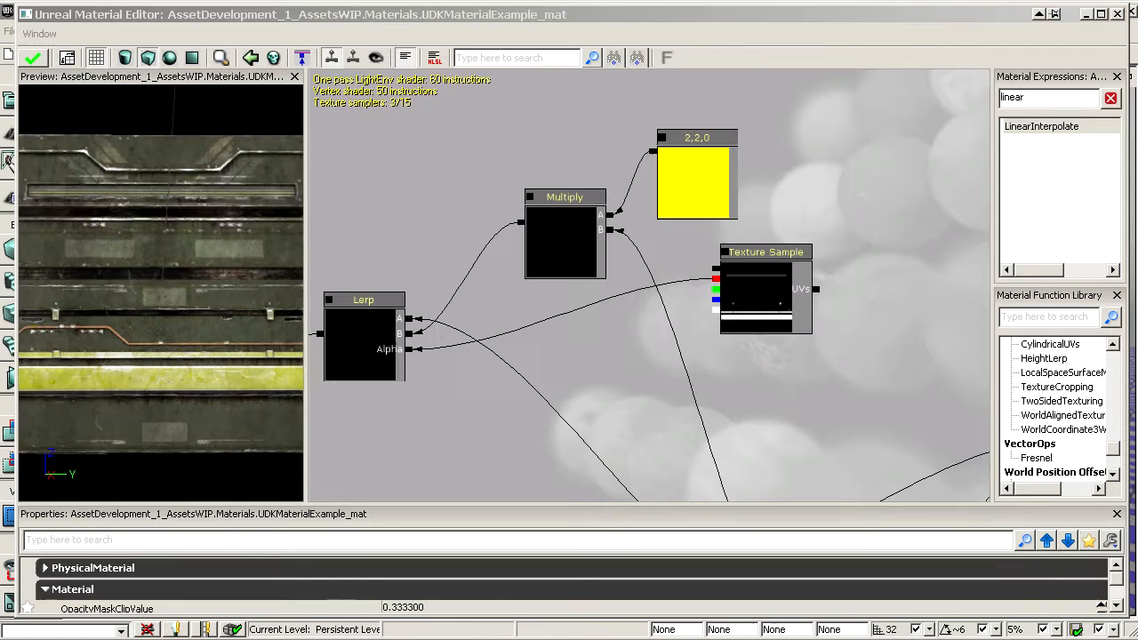
Step: Examine the complete material network, from the Lerp, Multiply and Power nodes to the texture samples and material inputs
left_click_drag(786, 377, 813, 297)
scroll(813, 297, "down", 1)
scroll(783, 381, "down", 2)
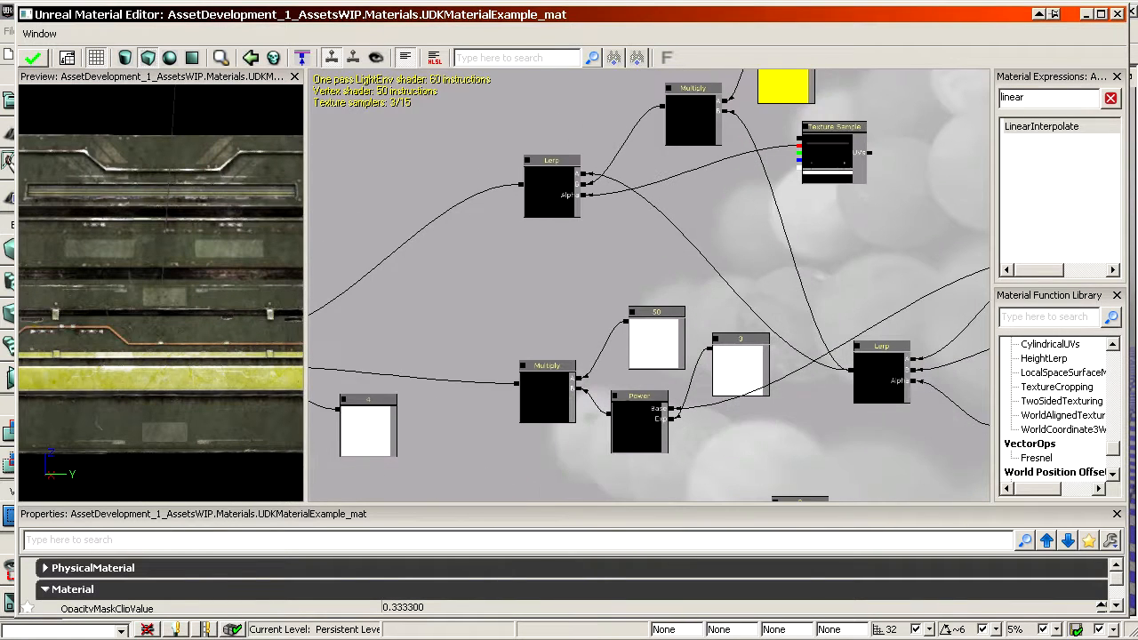
key("alt+Tab")
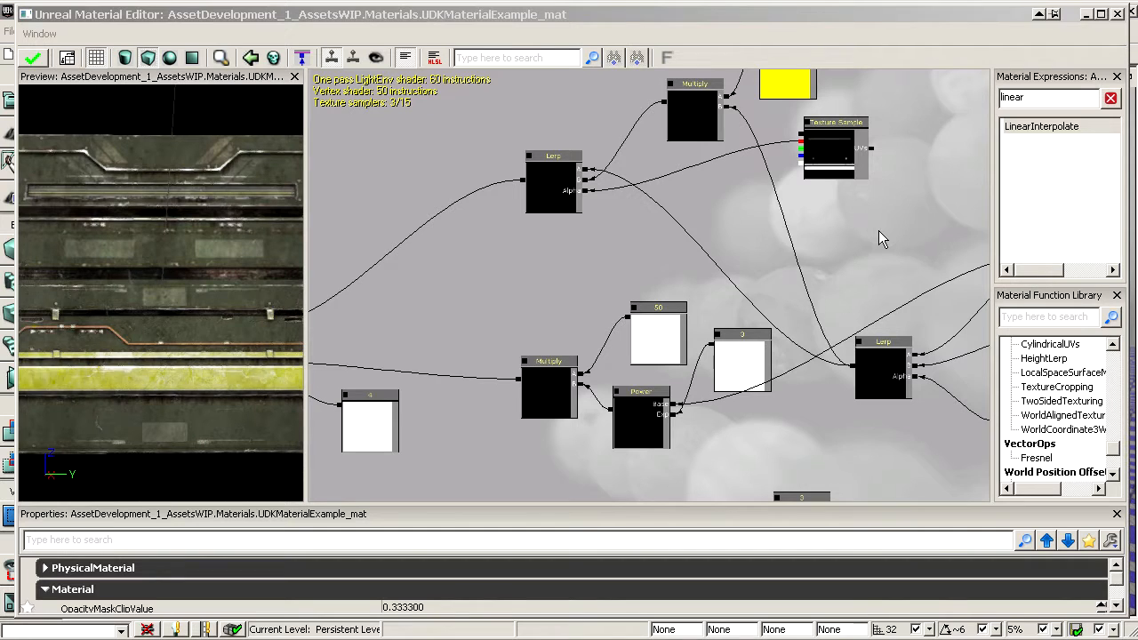
left_click_drag(871, 237, 854, 255)
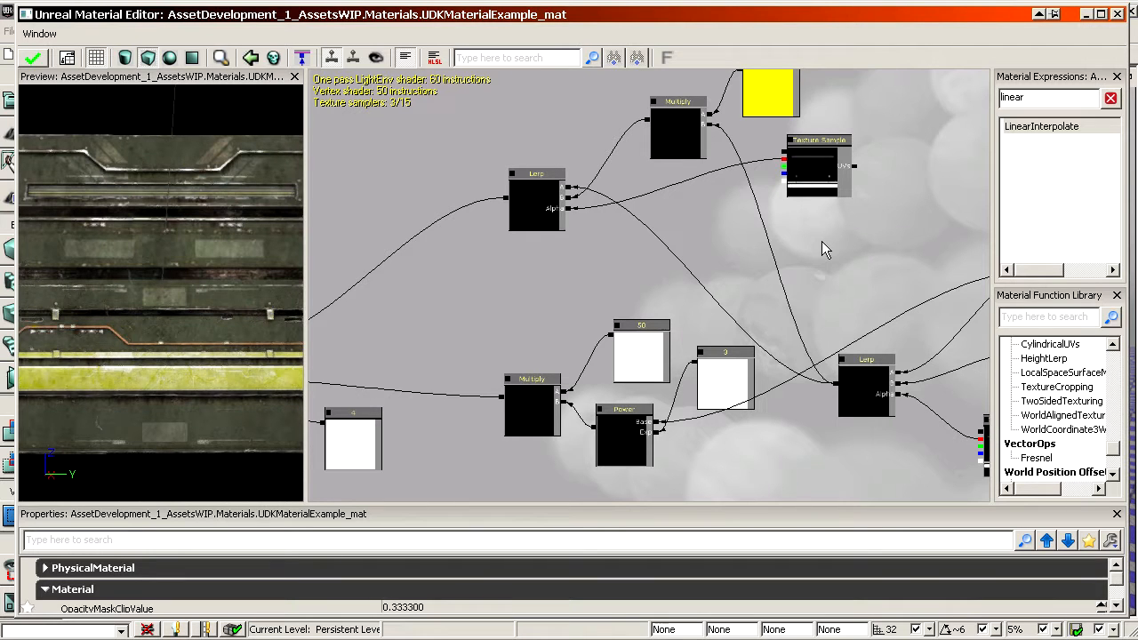
mouse_move(822, 241)
left_mouse_down()
mouse_move(844, 271)
mouse_move(822, 253)
left_mouse_up()
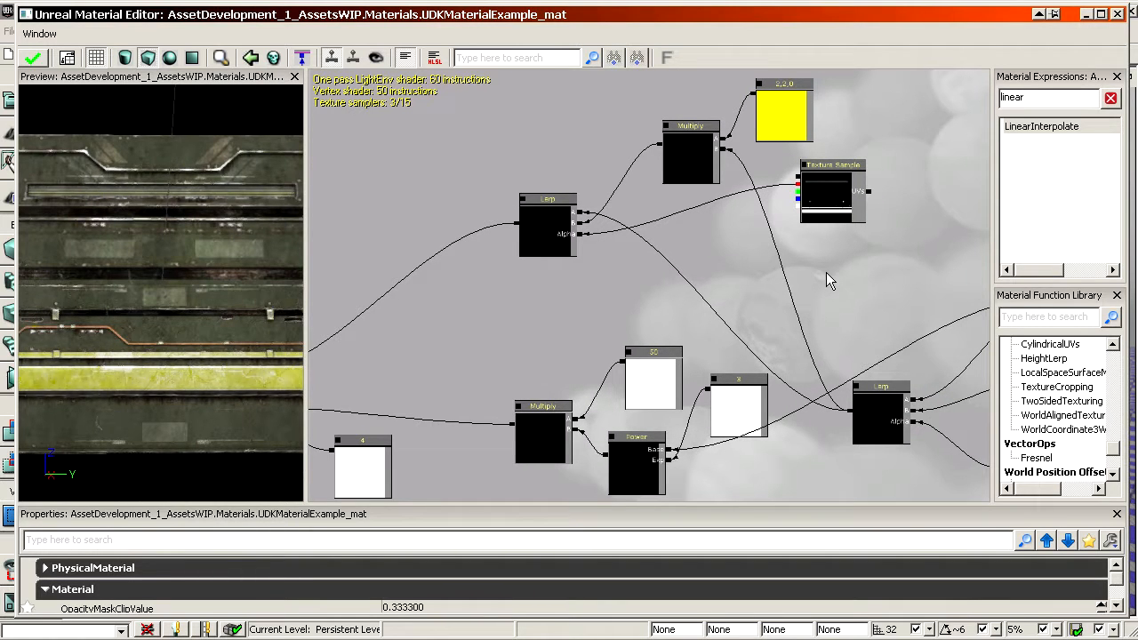
left_click_drag(810, 322, 631, 319)
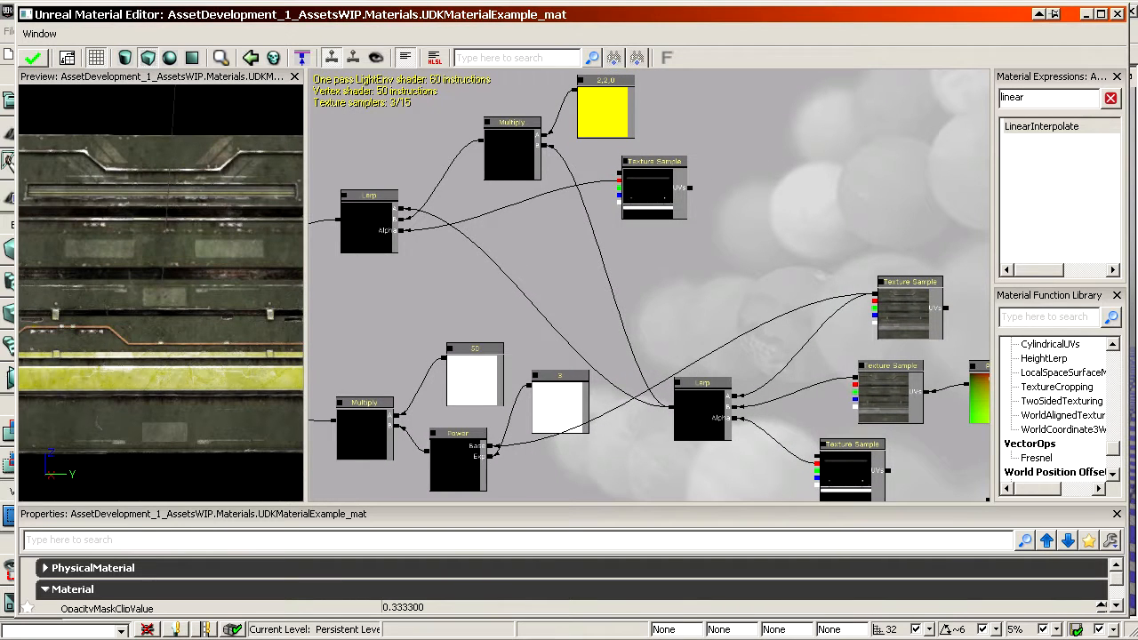
scroll(838, 296, "down", 5)
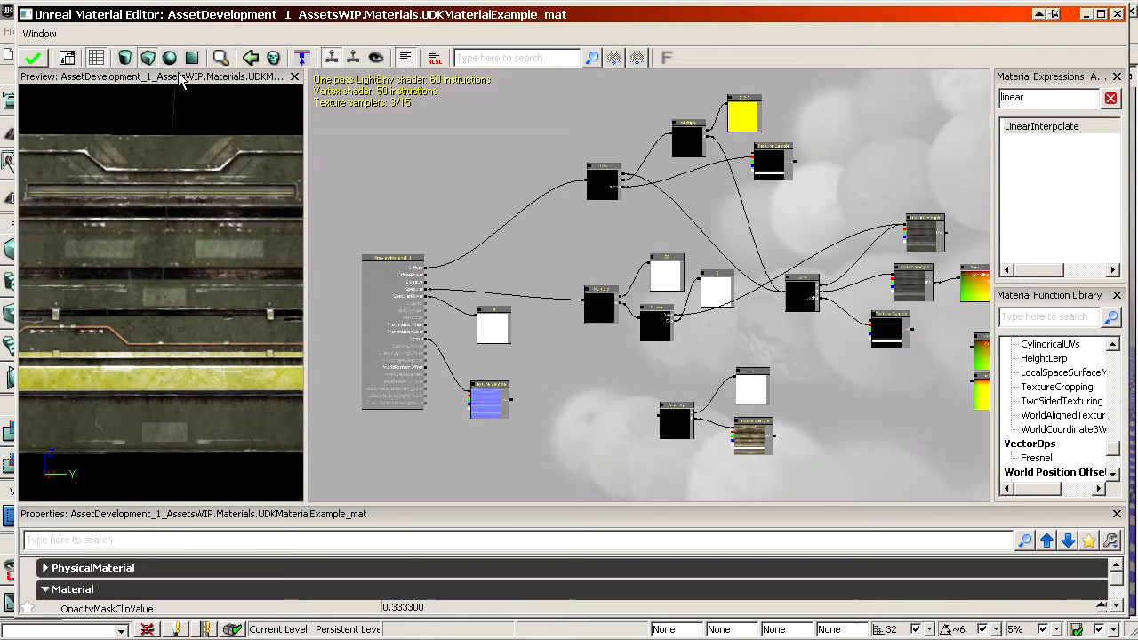
Step: Apply the changes to UDKMaterialExample_mat and bring the whole node network into view
left_click(35, 59)
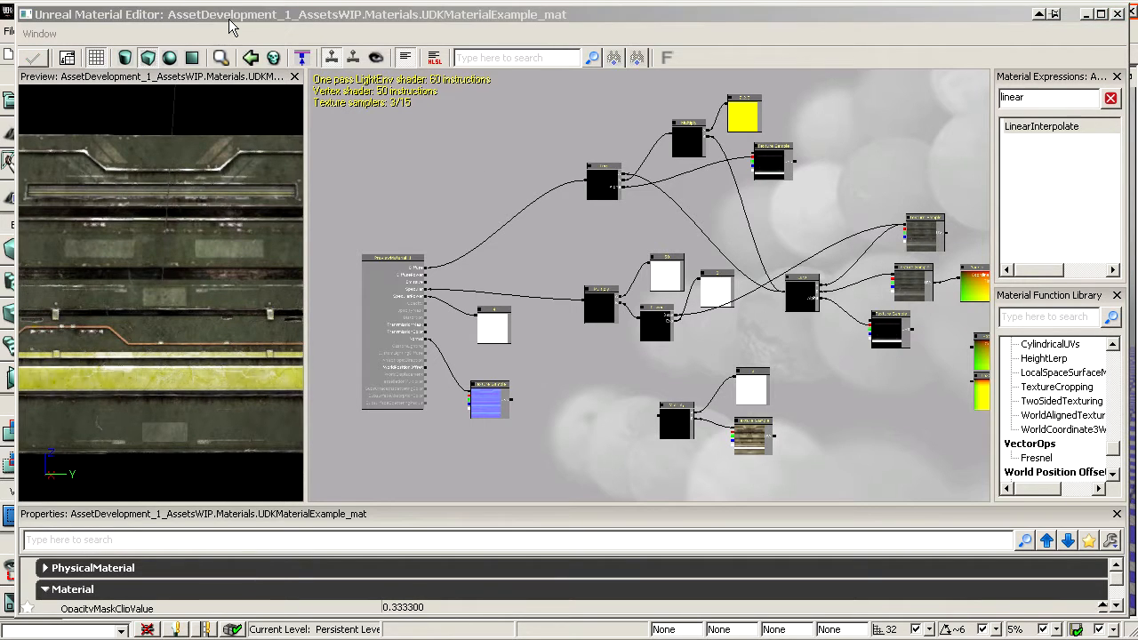
left_click_drag(442, 168, 435, 149)
left_click_drag(598, 211, 594, 242)
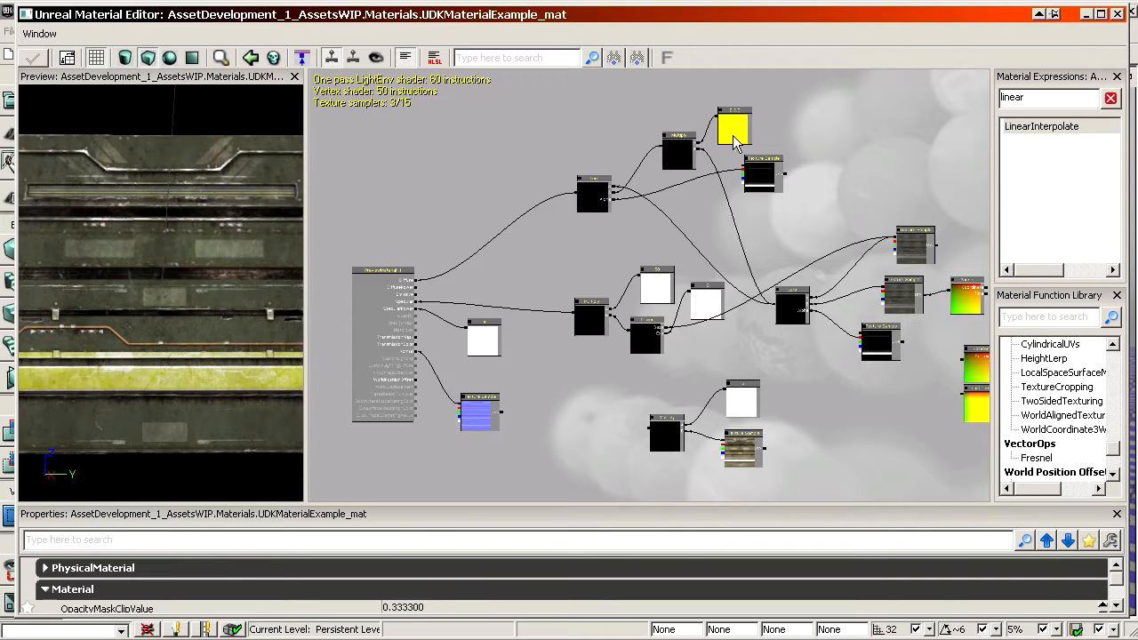
Step: Nudge the yellow color constant node away from the Multiply node and close the material editor, applying the changes to the original material
left_click_drag(834, 200, 825, 174)
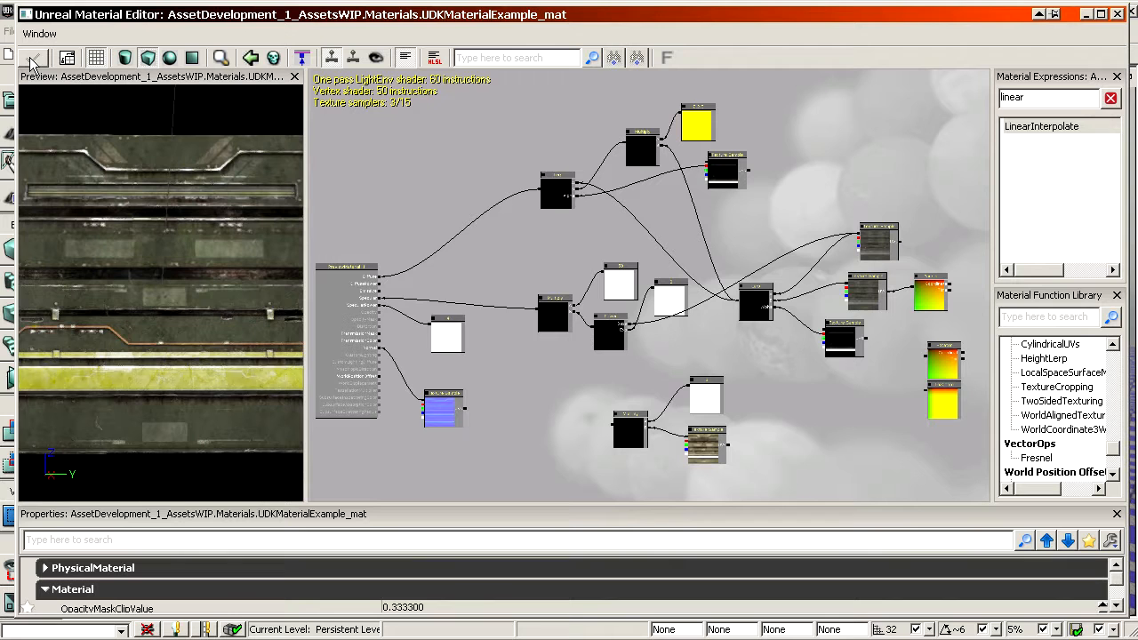
left_click_drag(687, 118, 698, 118)
left_click(759, 119)
left_click(1117, 15)
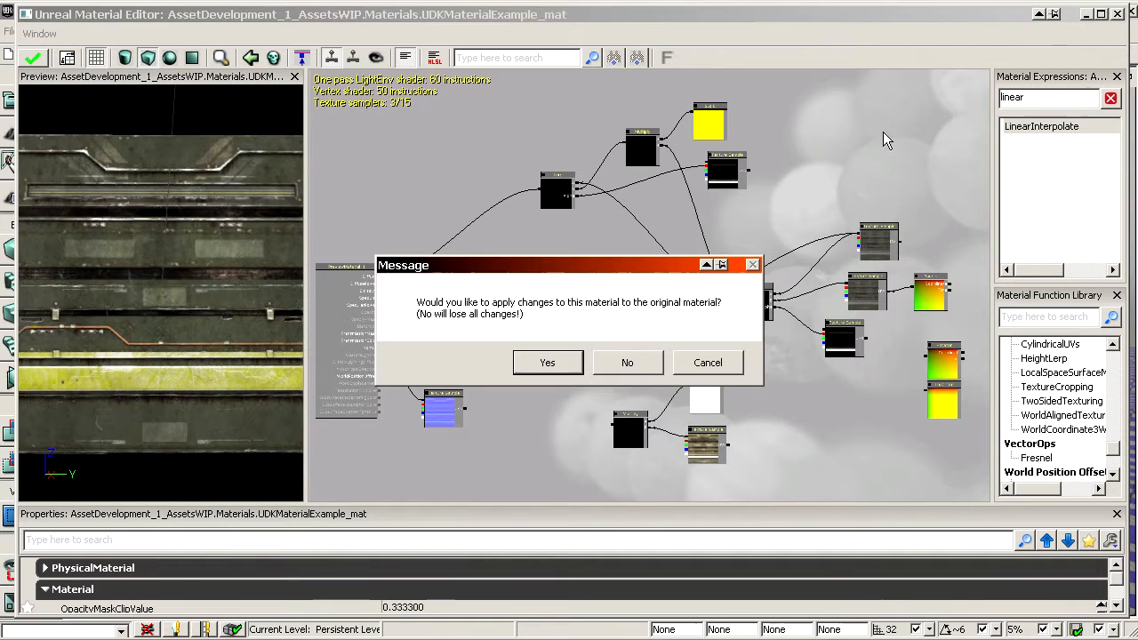
left_click(548, 363)
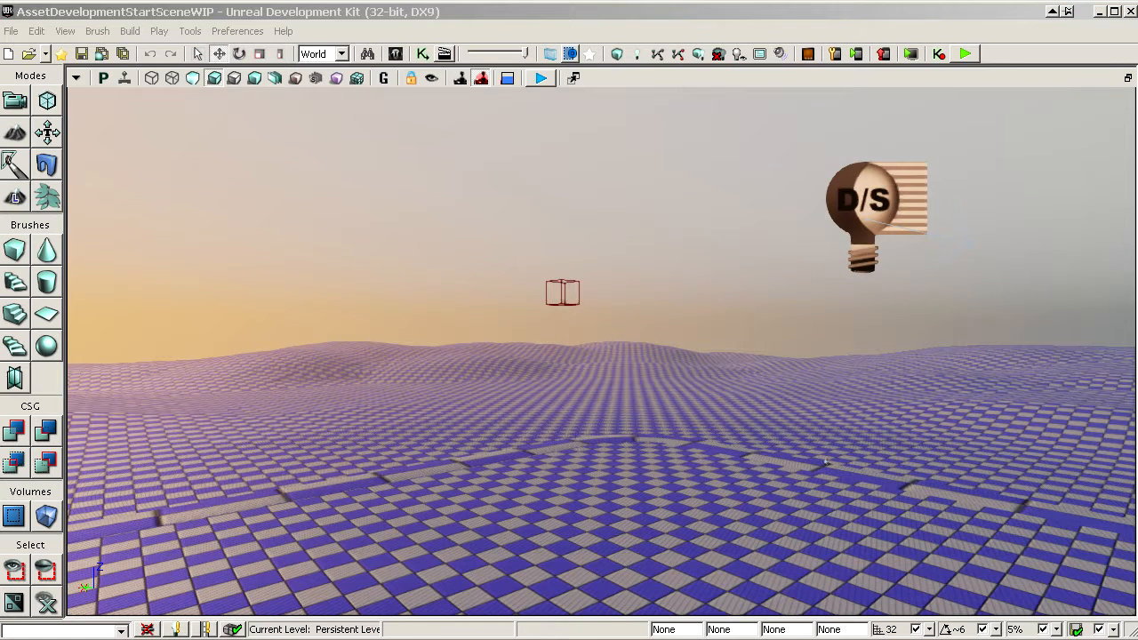
Step: Bring up the Content Browser and save the AssetDevelopment_1_AssetsWIP package
left_click_drag(764, 635, 852, 58)
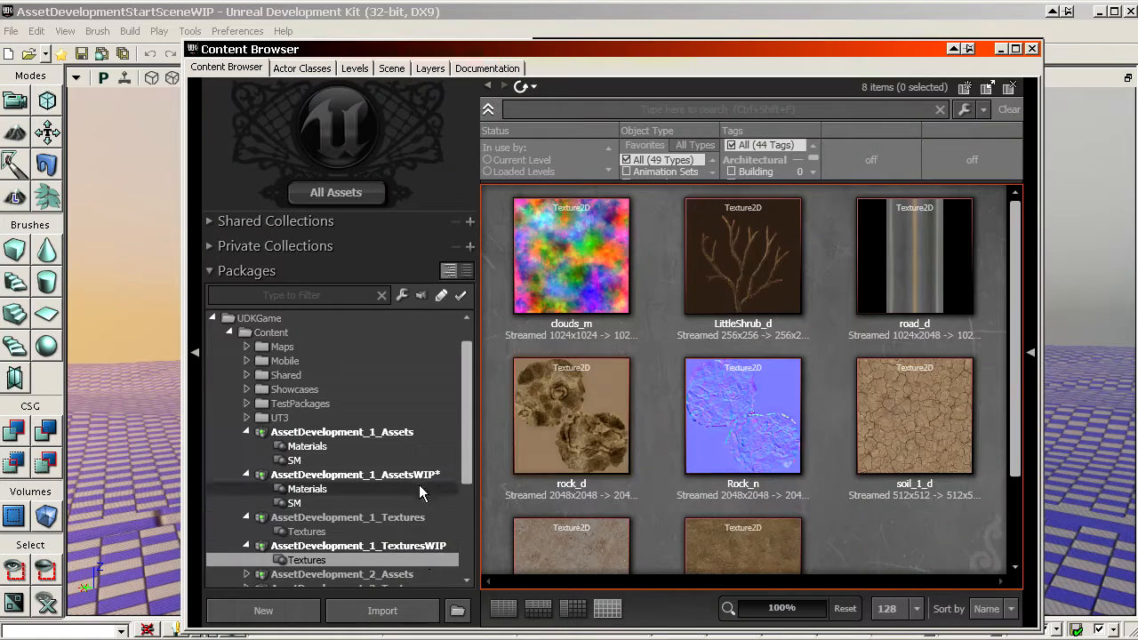
right_click(379, 480)
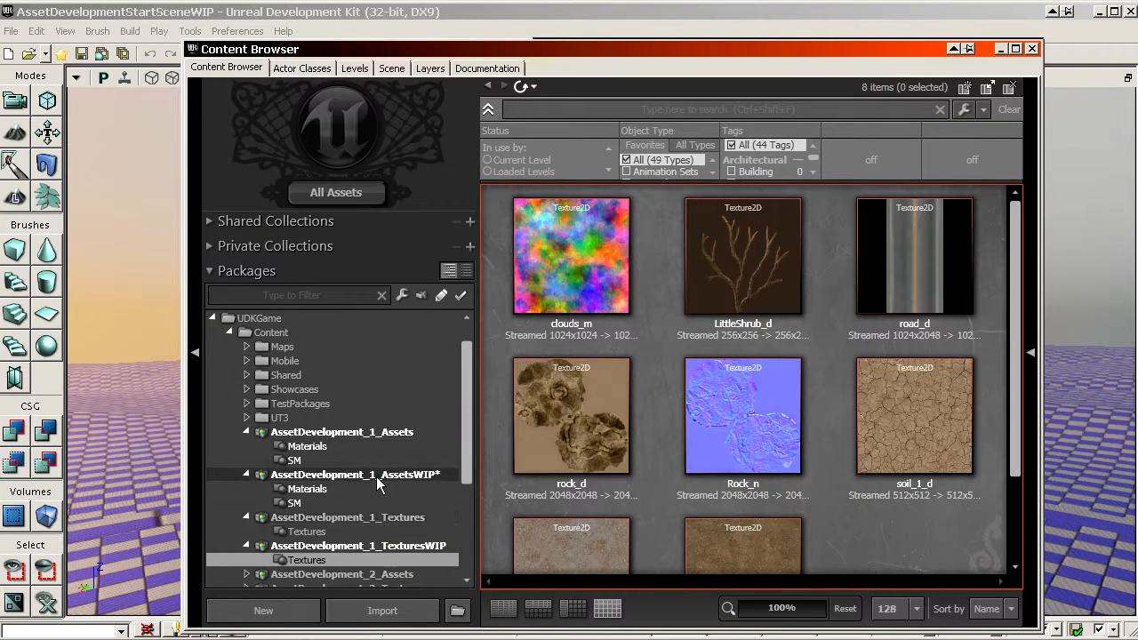
left_click(404, 490)
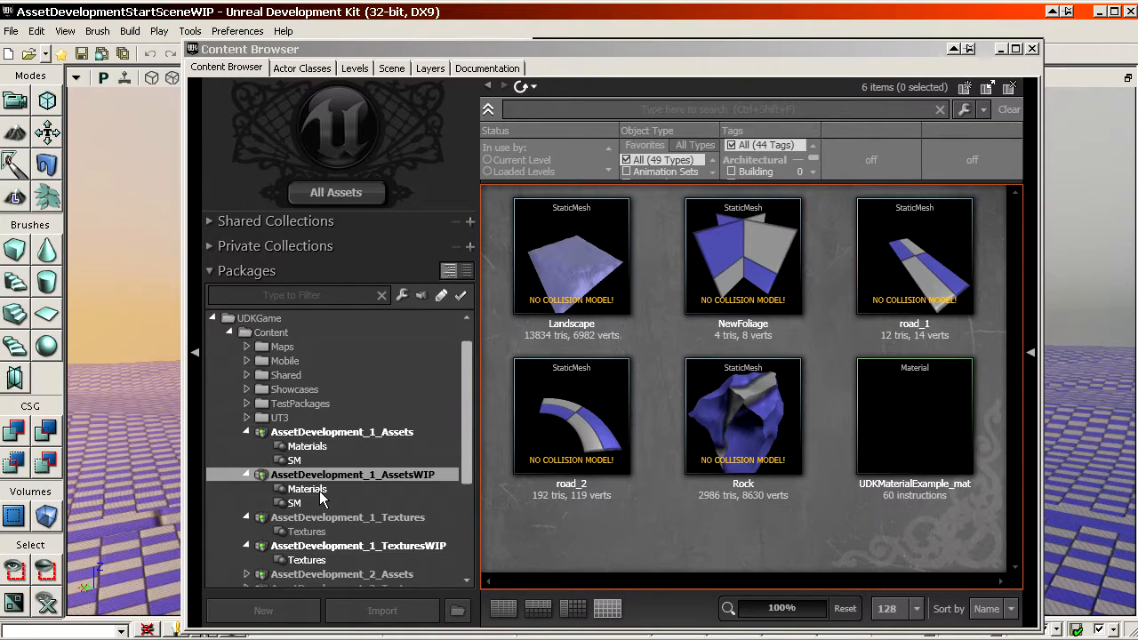
Step: Look through the Materials group of AssetDevelopment_1_AssetsWIP and the Textures group of AssetDevelopment_1_TexturesWIP
left_click(325, 491)
scroll(356, 485, "down", 2)
scroll(389, 477, "up", 1)
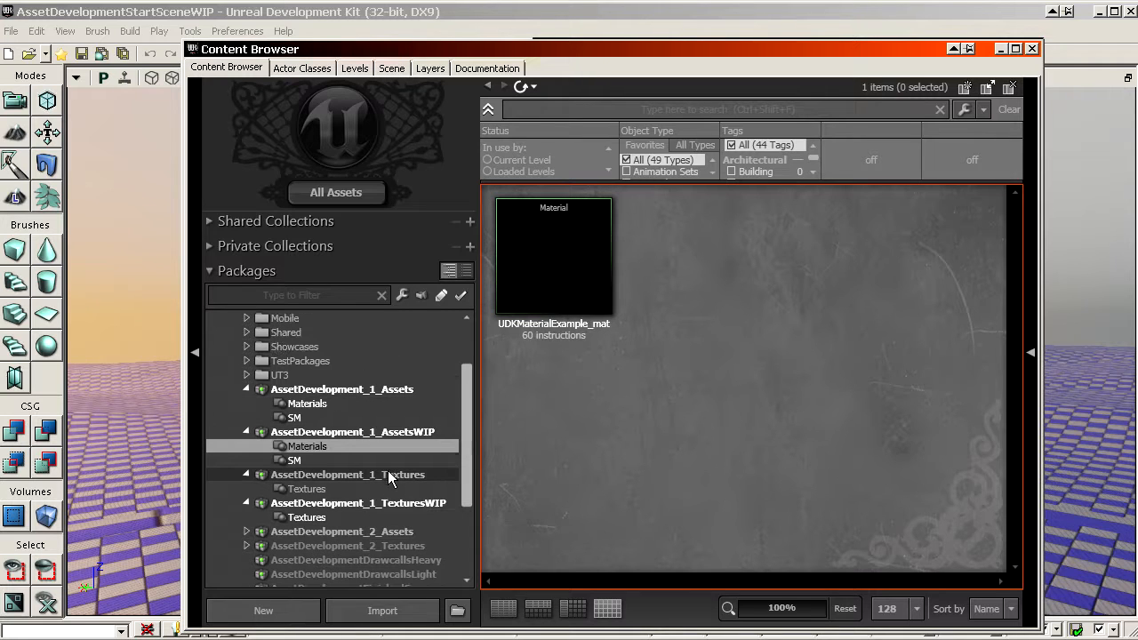
left_click(343, 516)
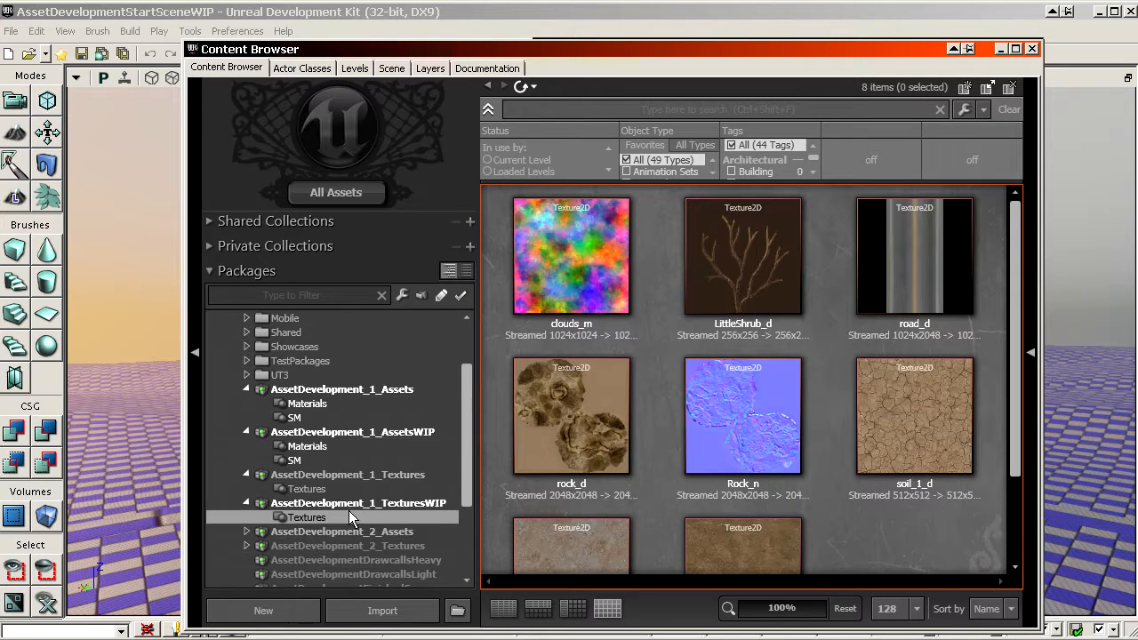
mouse_move(723, 285)
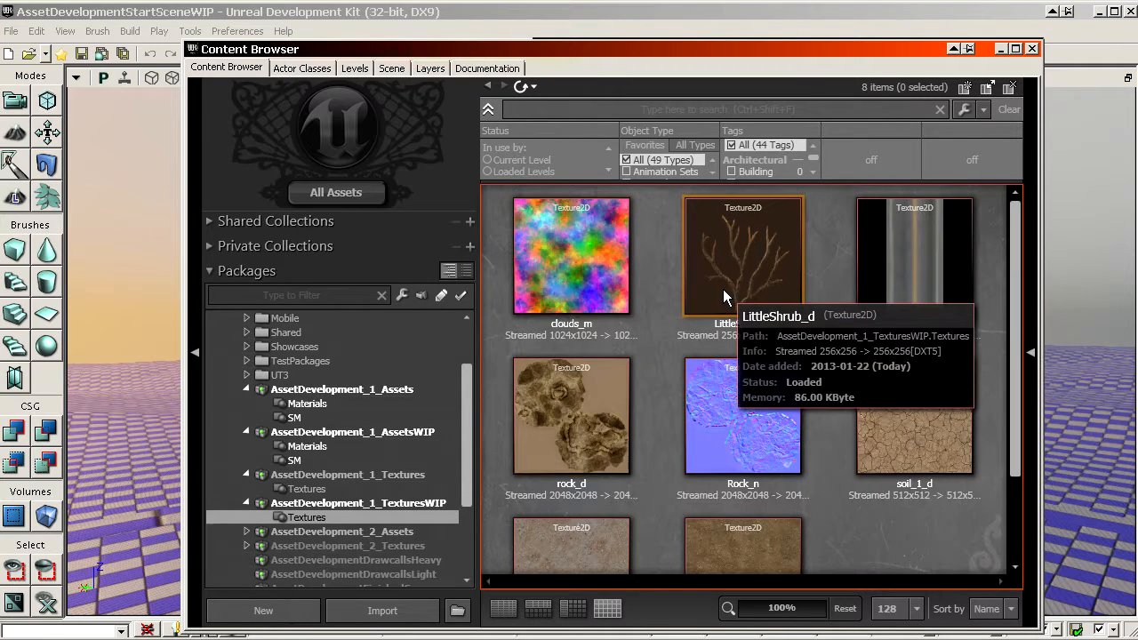
scroll(662, 413, "down", 1)
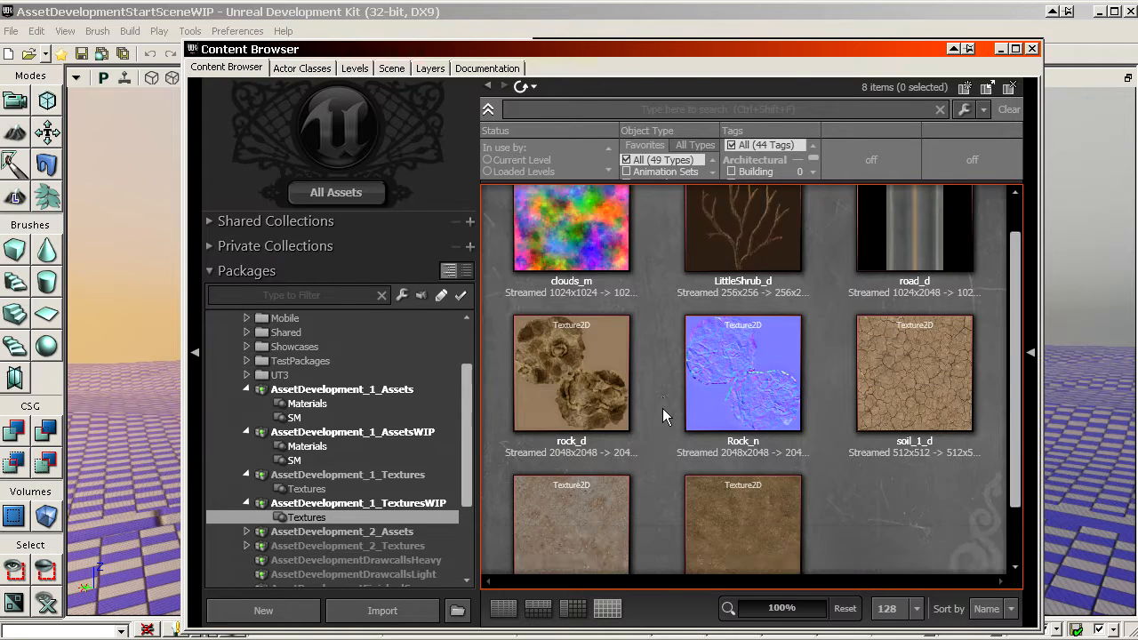
scroll(663, 414, "up", 1)
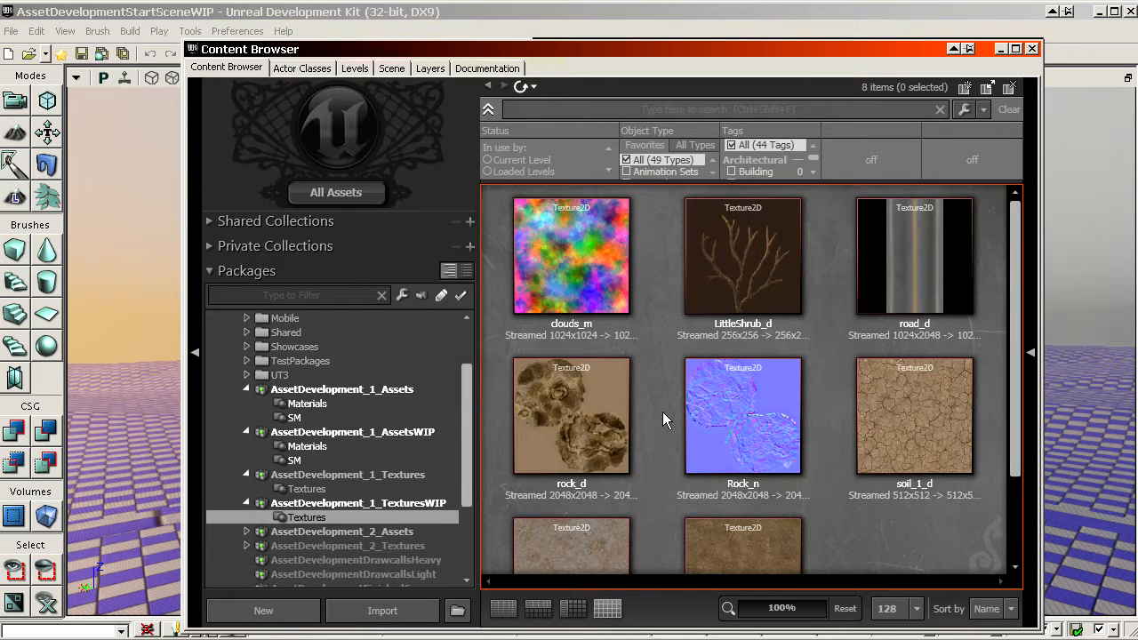
left_click(725, 280)
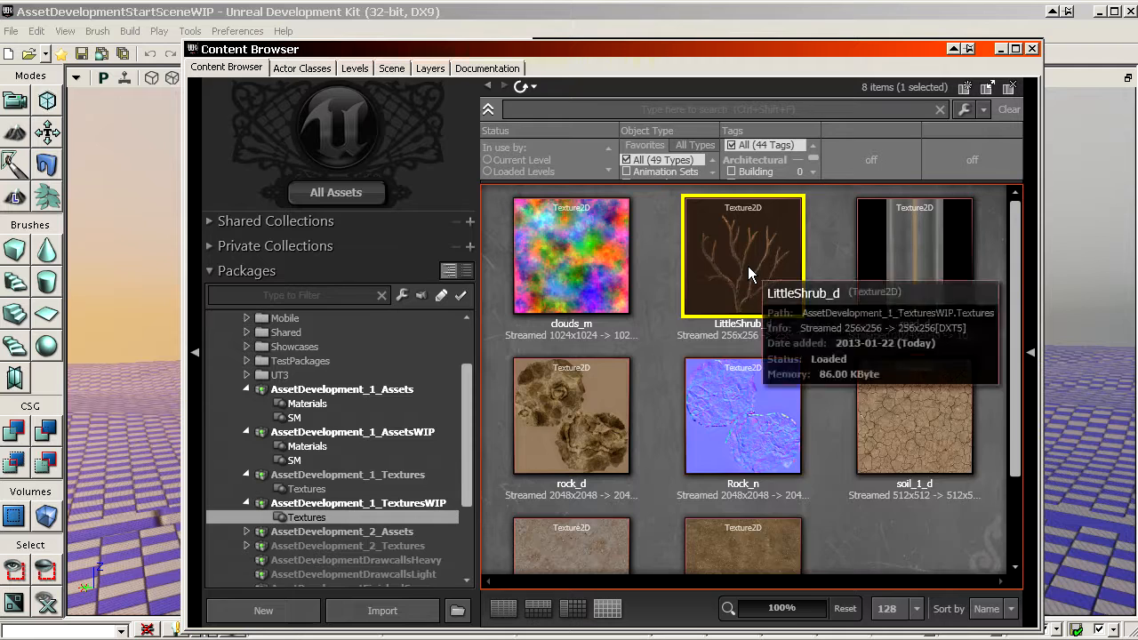
right_click(748, 266)
left_click(654, 228)
right_click(653, 229)
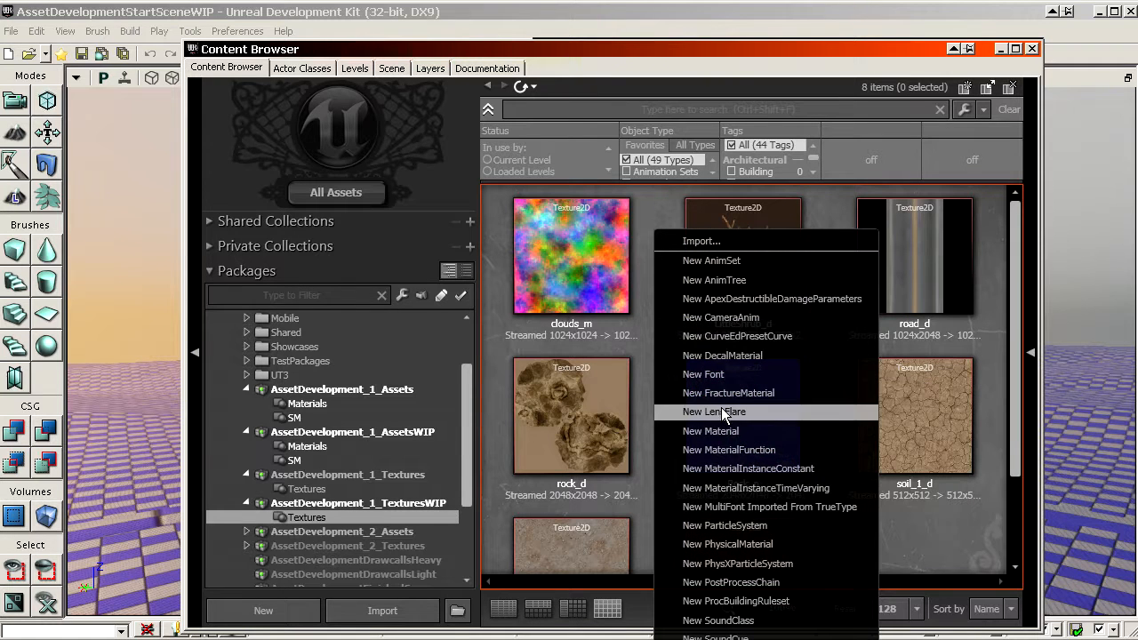
left_click(641, 372)
right_click(739, 245)
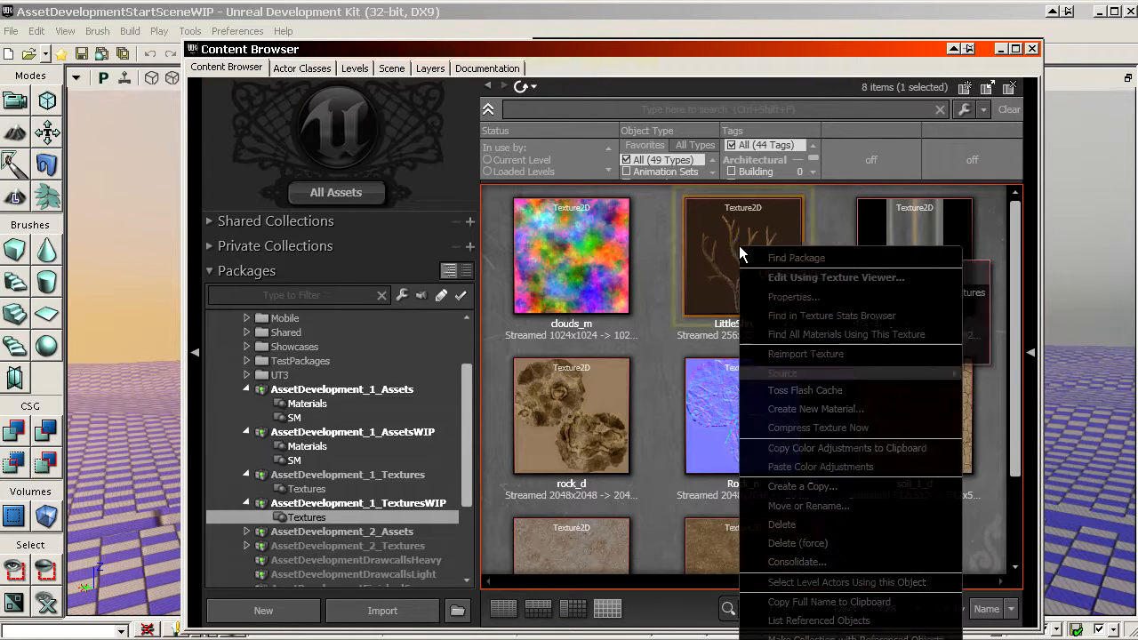
left_click(722, 218)
Step: Create a material from the LittleShrub_d texture in package AssetDevelopment_1_AssetsWIP, grouping Materials, named LittleShrub_Mat
right_click(720, 215)
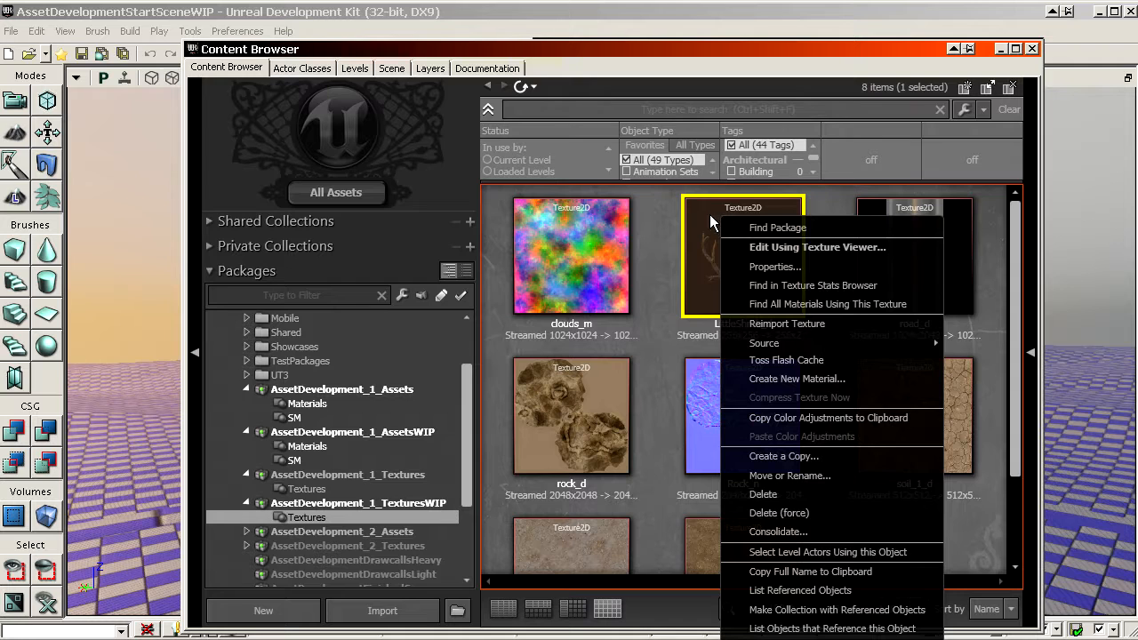
left_click(810, 378)
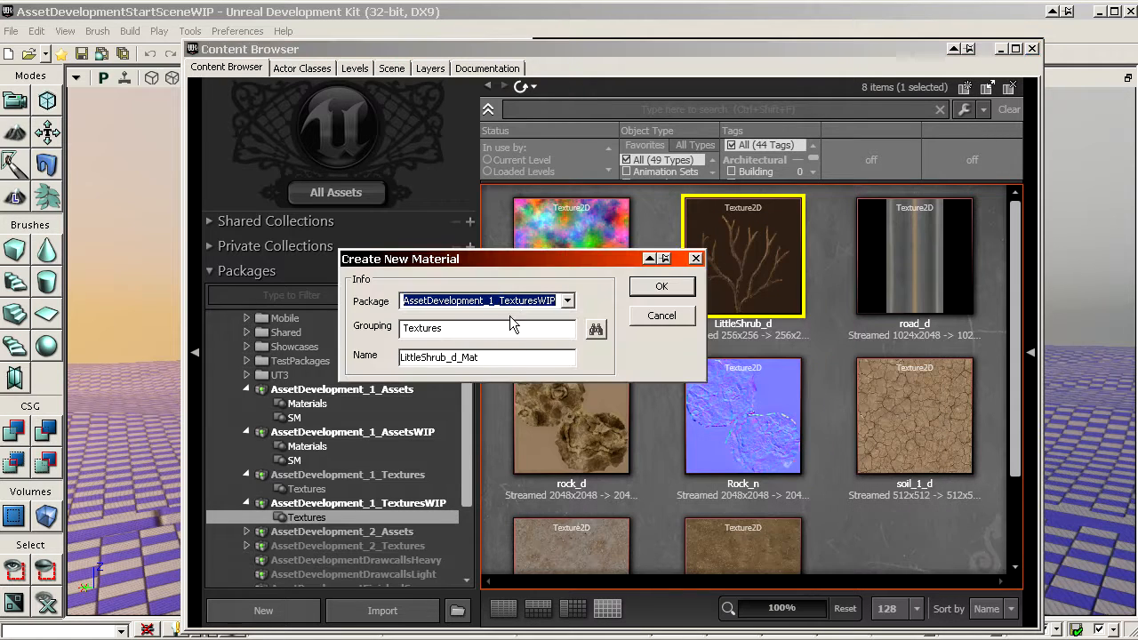
left_click(566, 302)
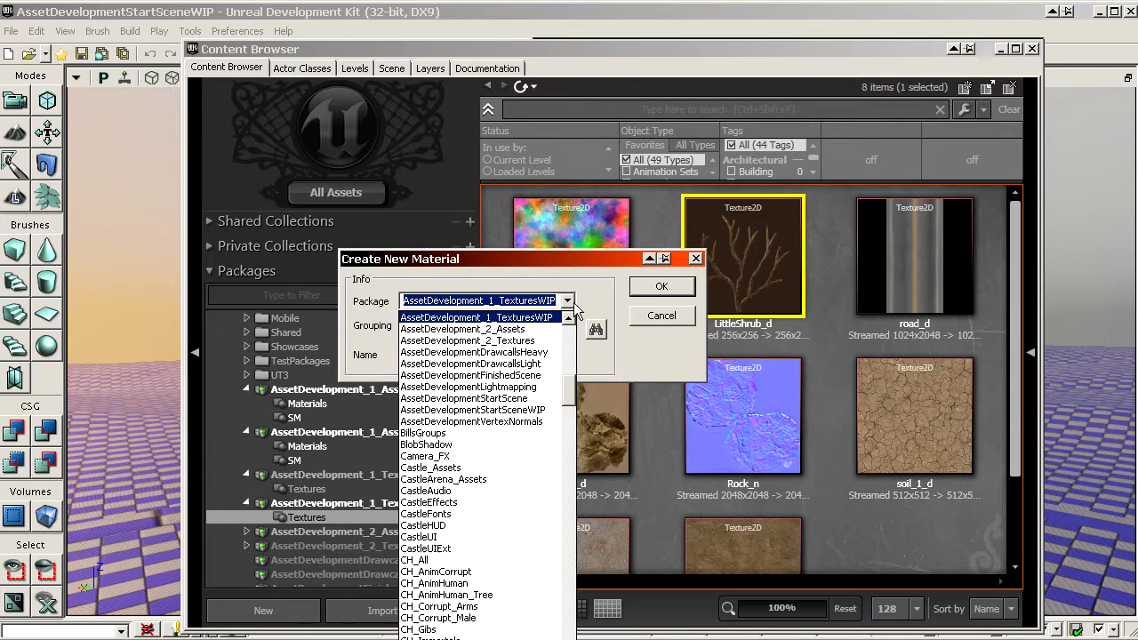
left_click(569, 322)
left_click(569, 322)
left_click(569, 322)
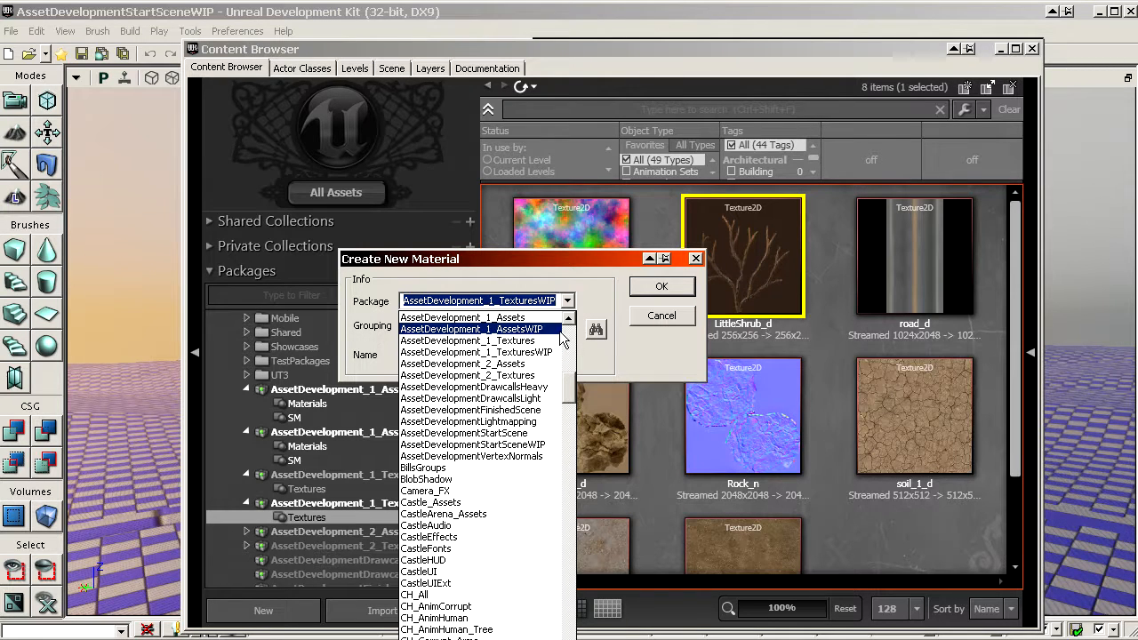
left_click(523, 331)
double_click(487, 328)
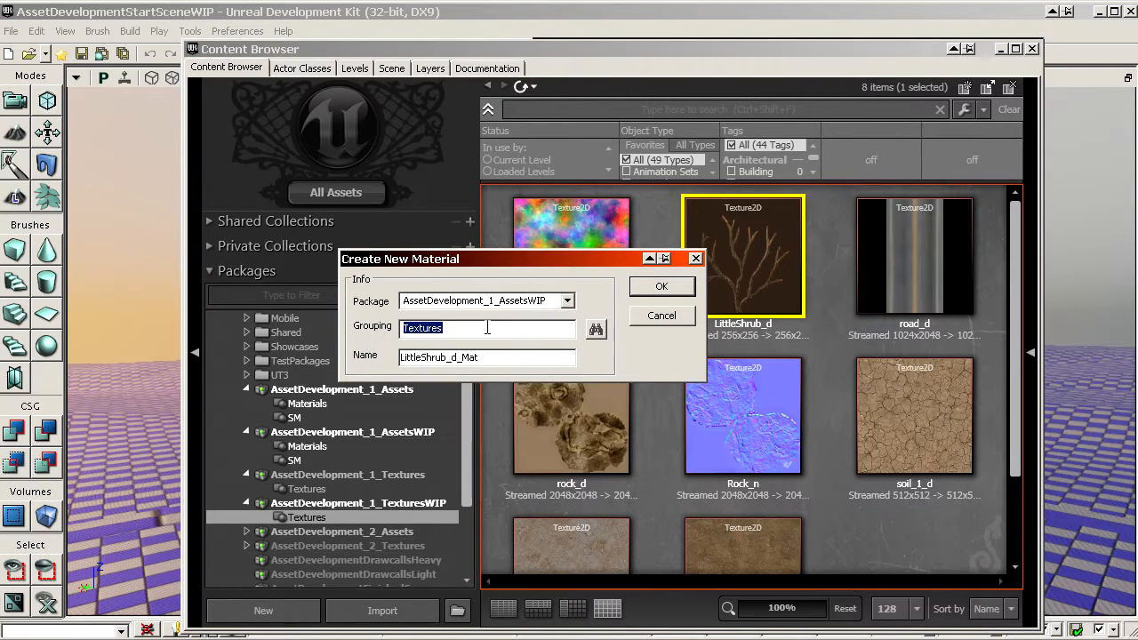
type("Materials")
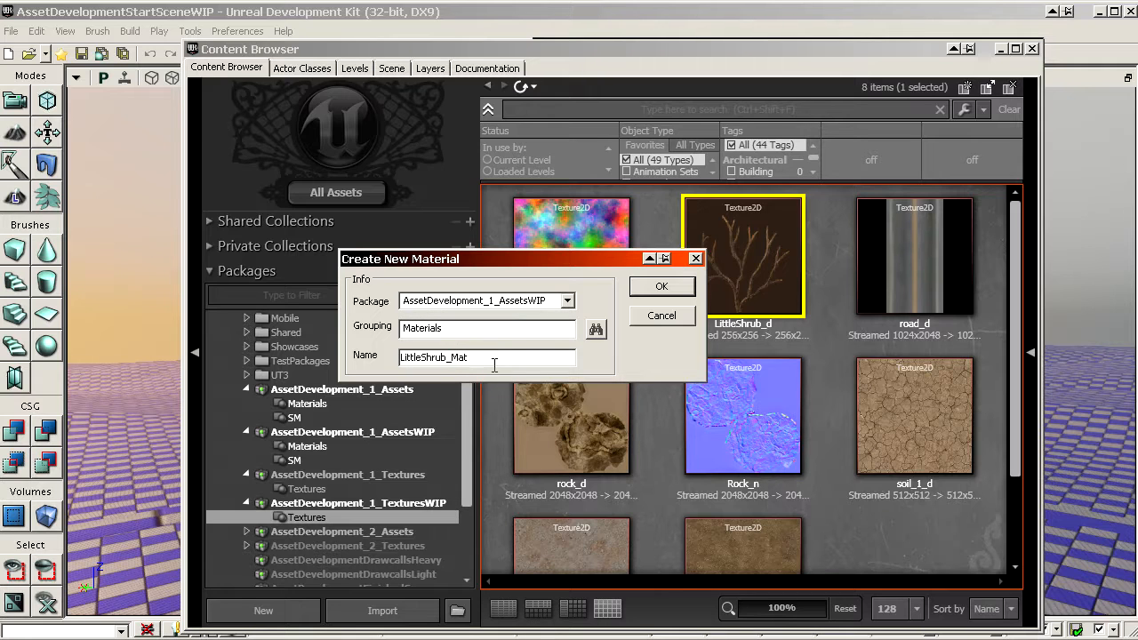
left_click(662, 288)
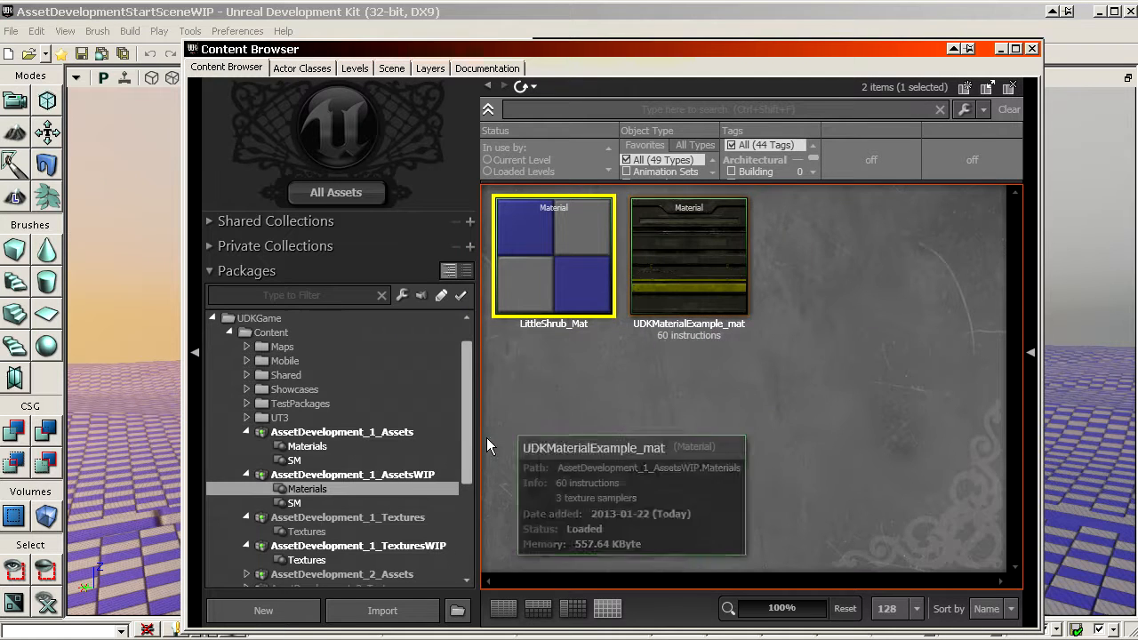
Step: Create a material from the road_d texture in package AssetDevelopment_1_AssetsWIP, grouping Materials, named road_Mat
left_click(307, 560)
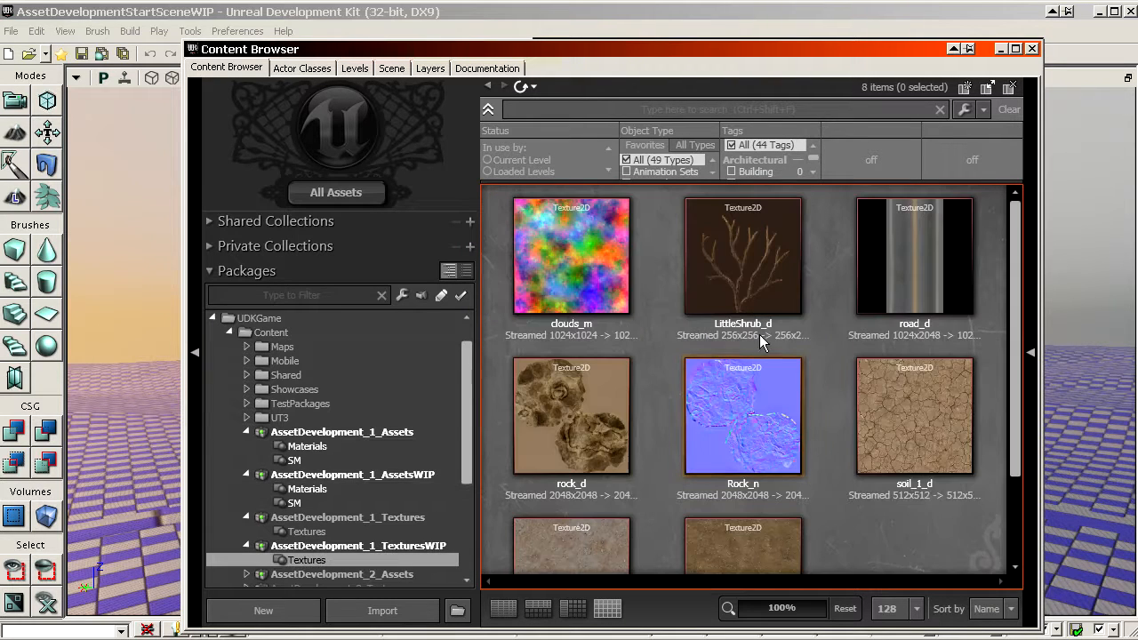
right_click(903, 286)
left_click(943, 449)
left_click(567, 300)
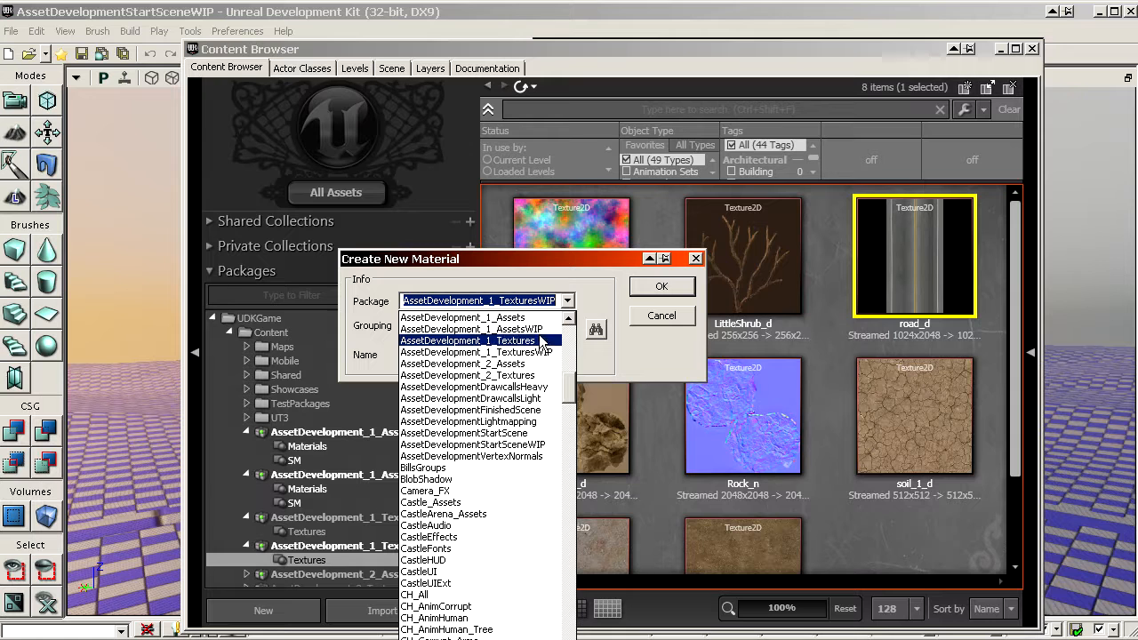
left_click(462, 334)
double_click(470, 327)
type("Materials")
left_click(429, 357)
key("BackSpace")
key("BackSpace")
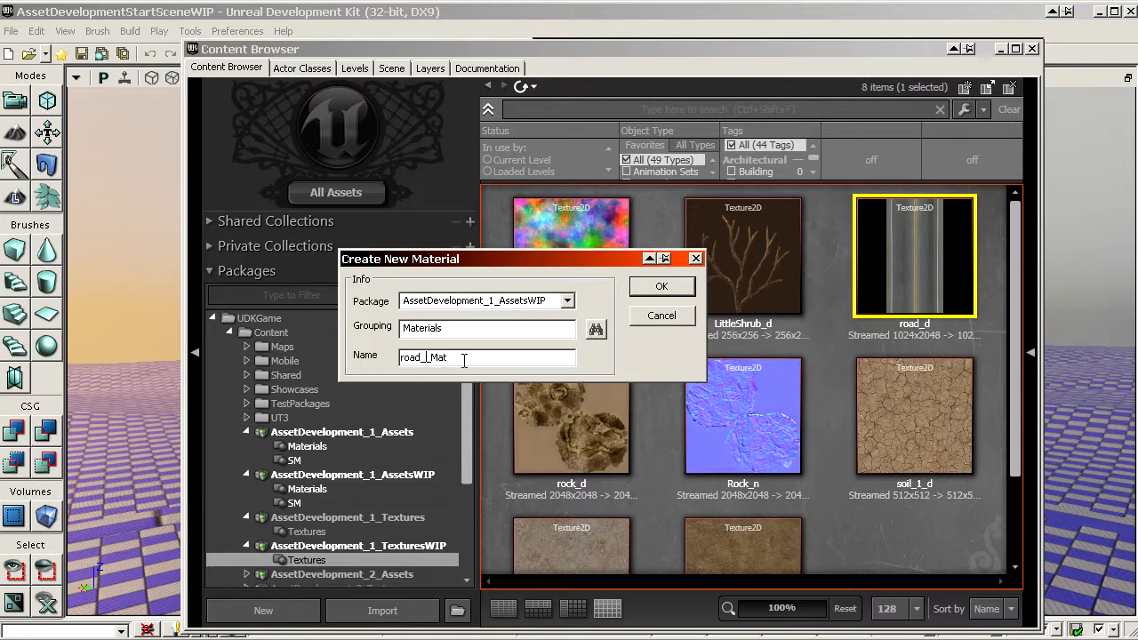
left_click(662, 286)
Step: Create a material from the rock_d texture in package AssetDevelopment_1_AssetsWIP, grouping Materials, named rock_Mat
left_click(307, 561)
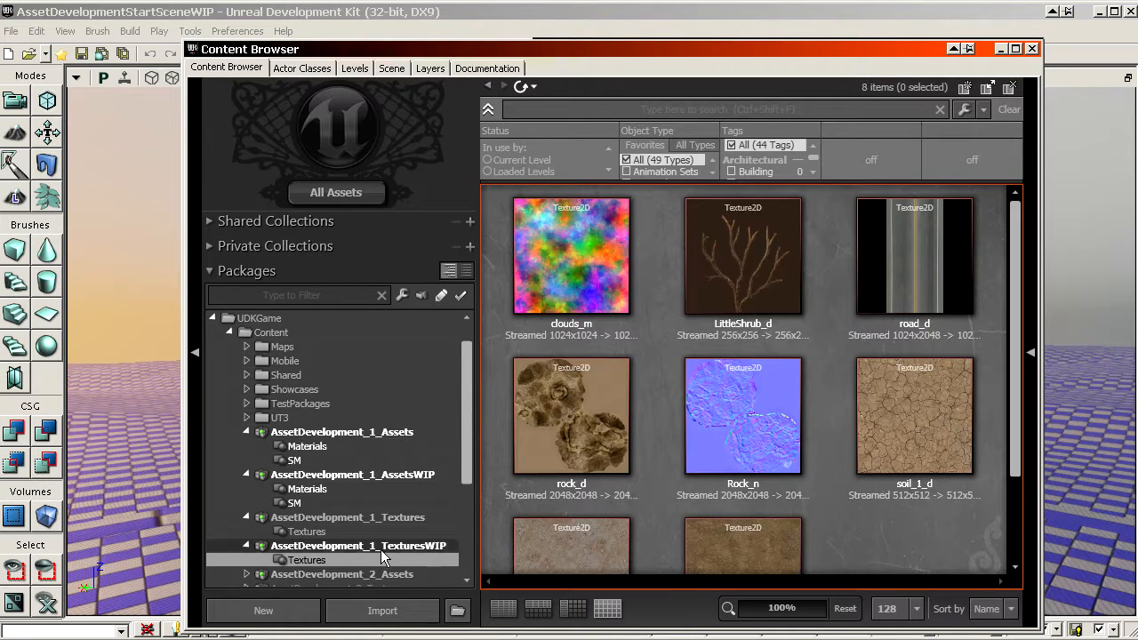
left_click(591, 436)
right_click(591, 437)
left_click(666, 596)
left_click(567, 301)
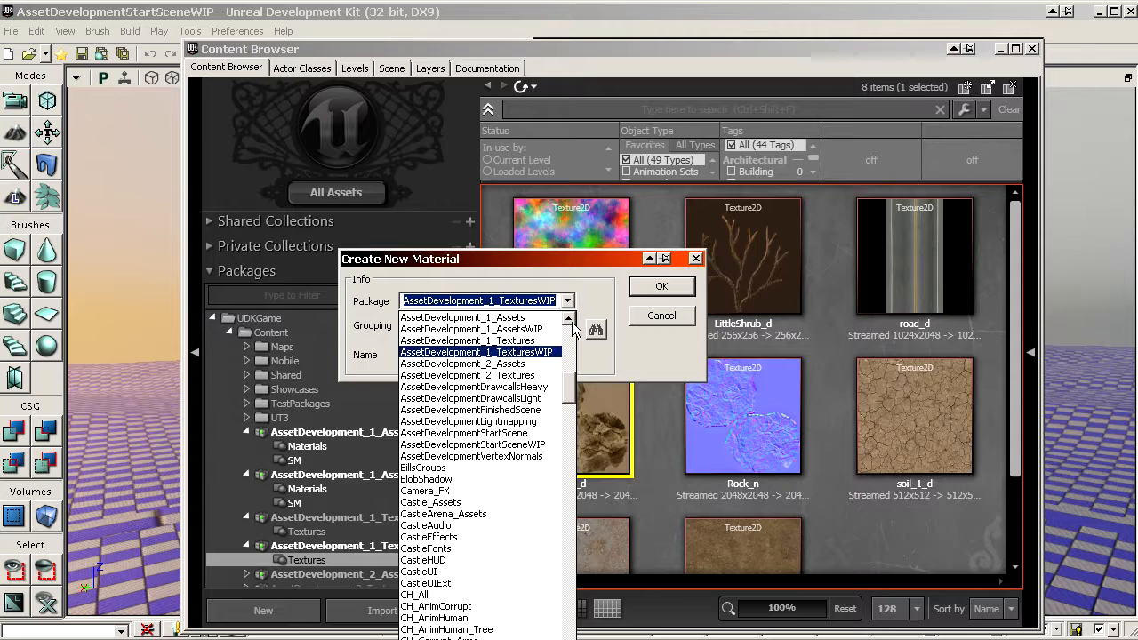
left_click(444, 330)
double_click(419, 328)
type("Materials")
double_click(466, 334)
left_click(430, 357)
key("BackSpace")
key("BackSpace")
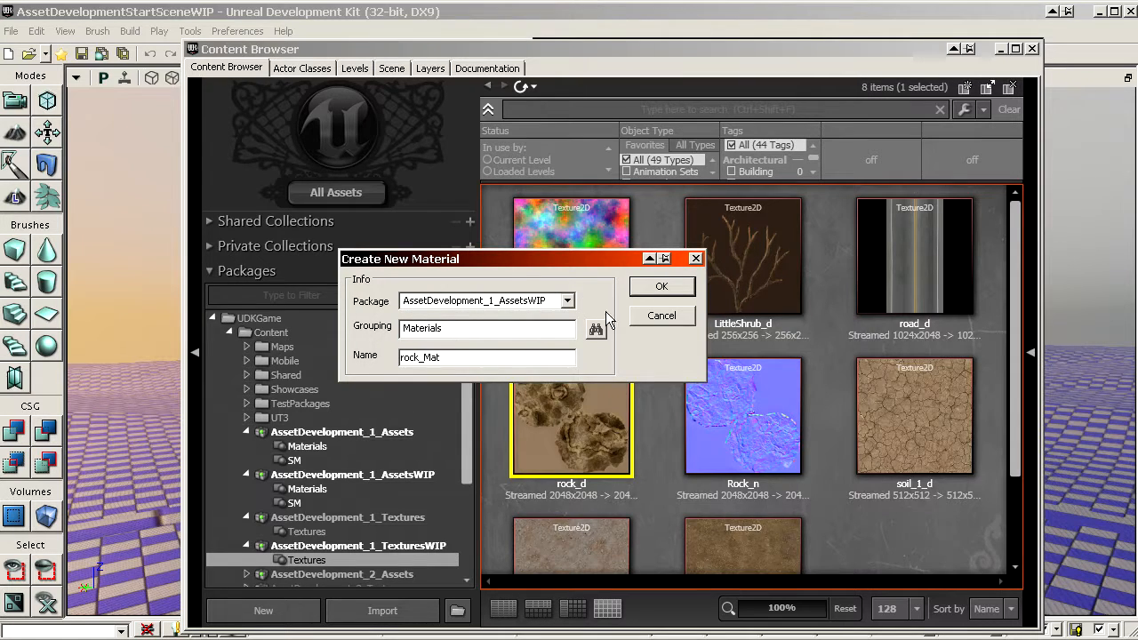
left_click(661, 287)
Step: Create a material from the soil_1_d texture in package AssetDevelopment_1_AssetsWIP, grouping Materials, named soil_Mat
left_click(308, 560)
scroll(832, 473, "down", 1)
right_click(890, 406)
left_click(954, 564)
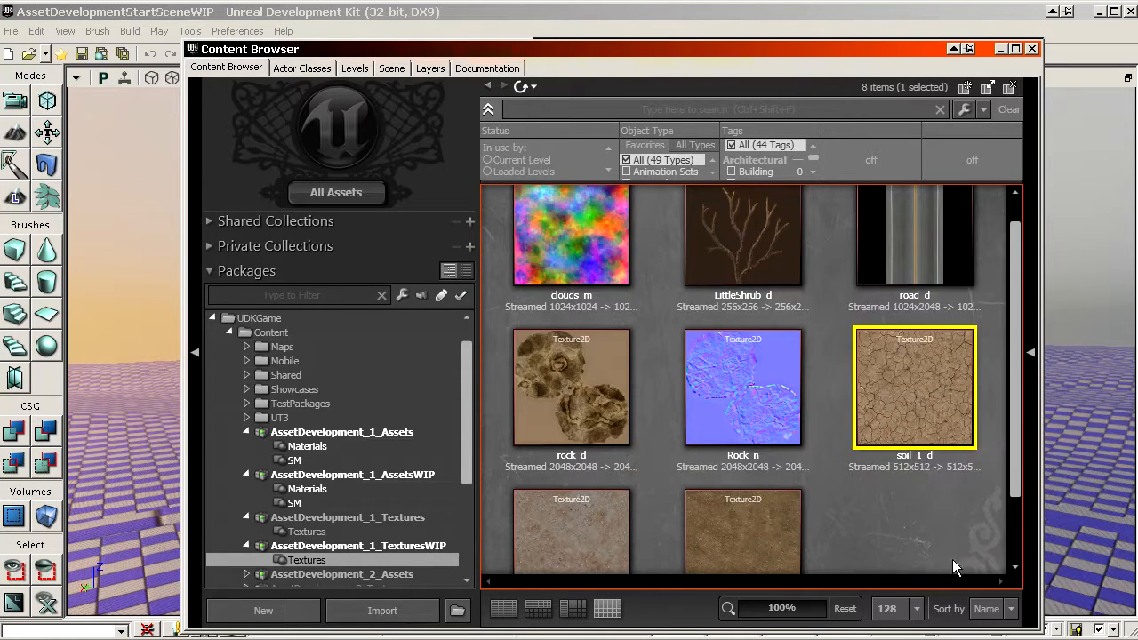
left_click(568, 302)
scroll(571, 316, "up", 1)
left_click(469, 332)
double_click(470, 332)
type("Materials")
left_click(433, 358)
key("BackSpace")
key("BackSpace")
key("BackSpace")
key("BackSpace")
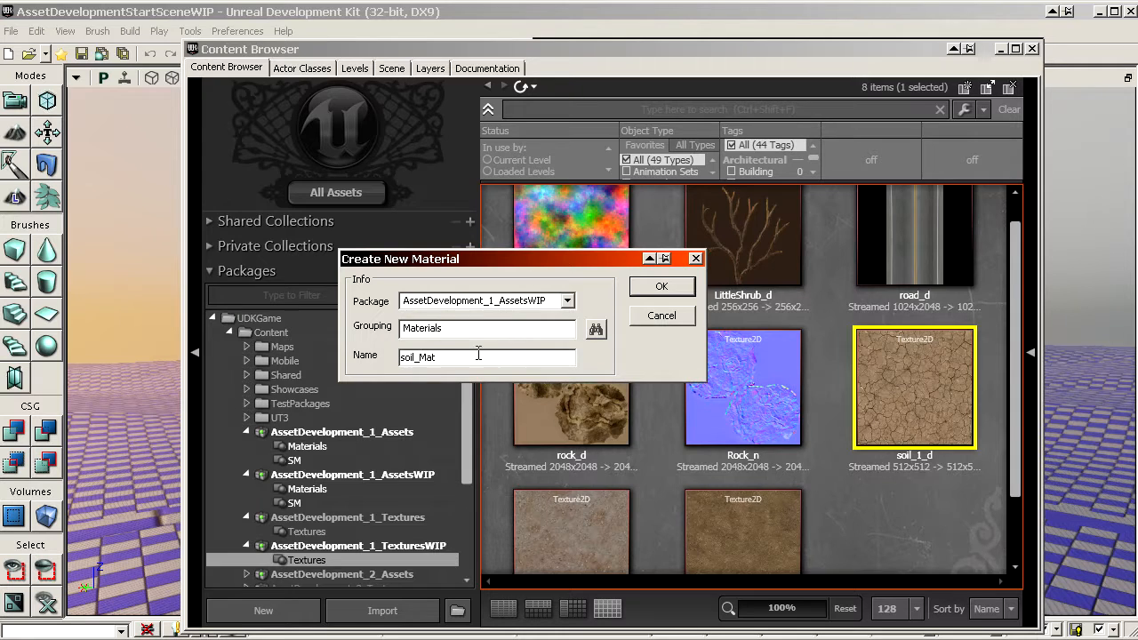
left_click(661, 287)
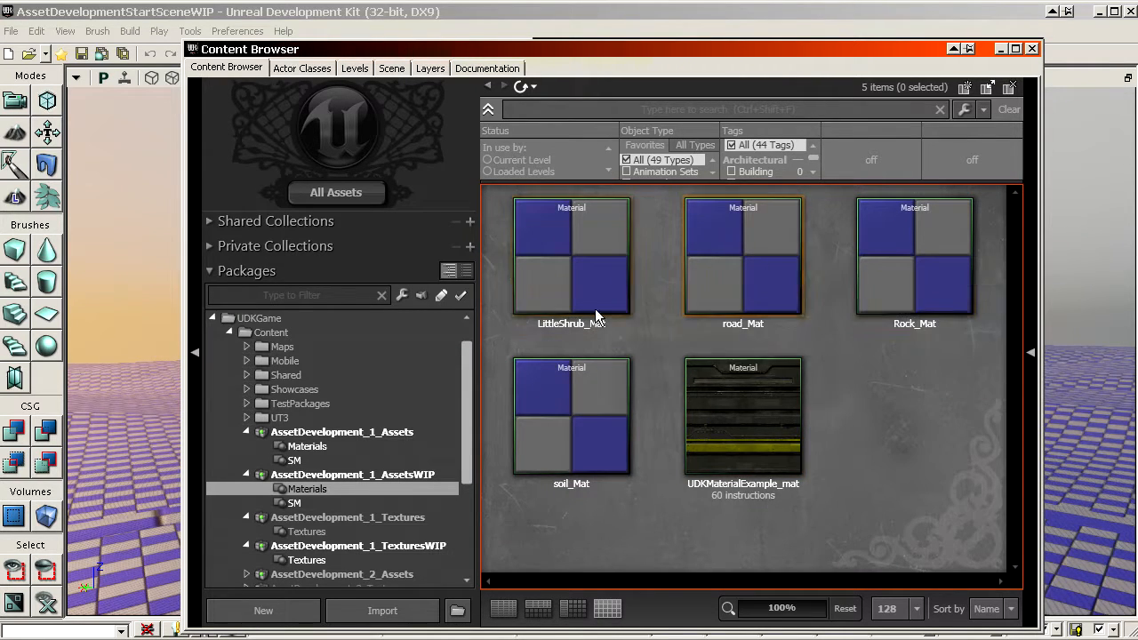
Step: Open road_Mat for editing, move the Texture Sample beside the material node and connect it to Diffuse
double_click(764, 250)
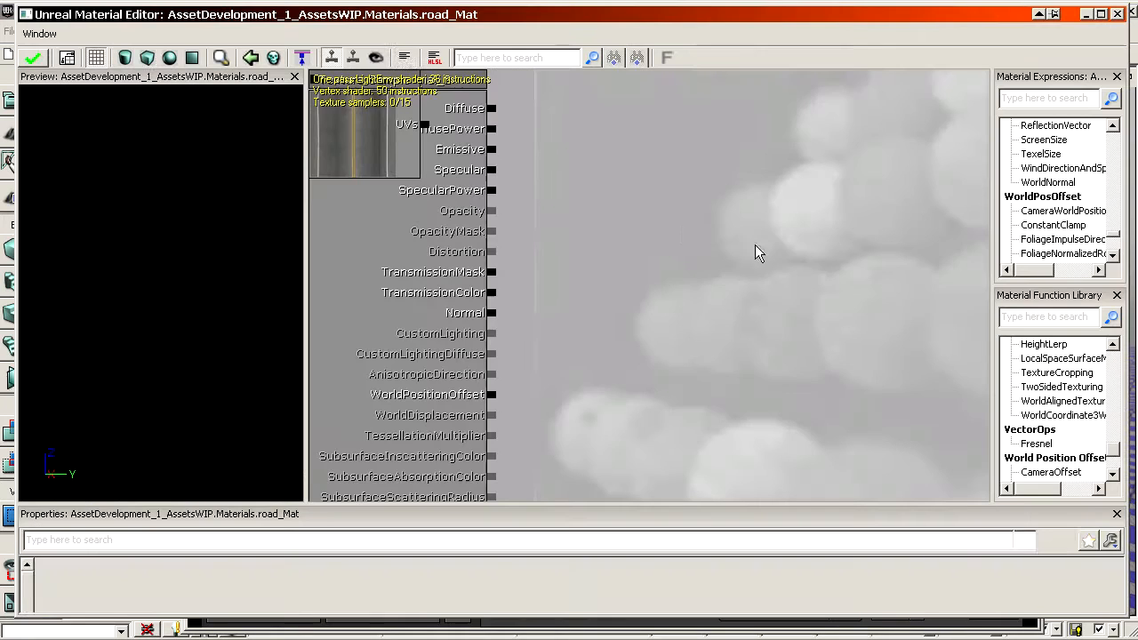
left_click_drag(443, 230, 787, 215)
left_click_drag(564, 195, 711, 202)
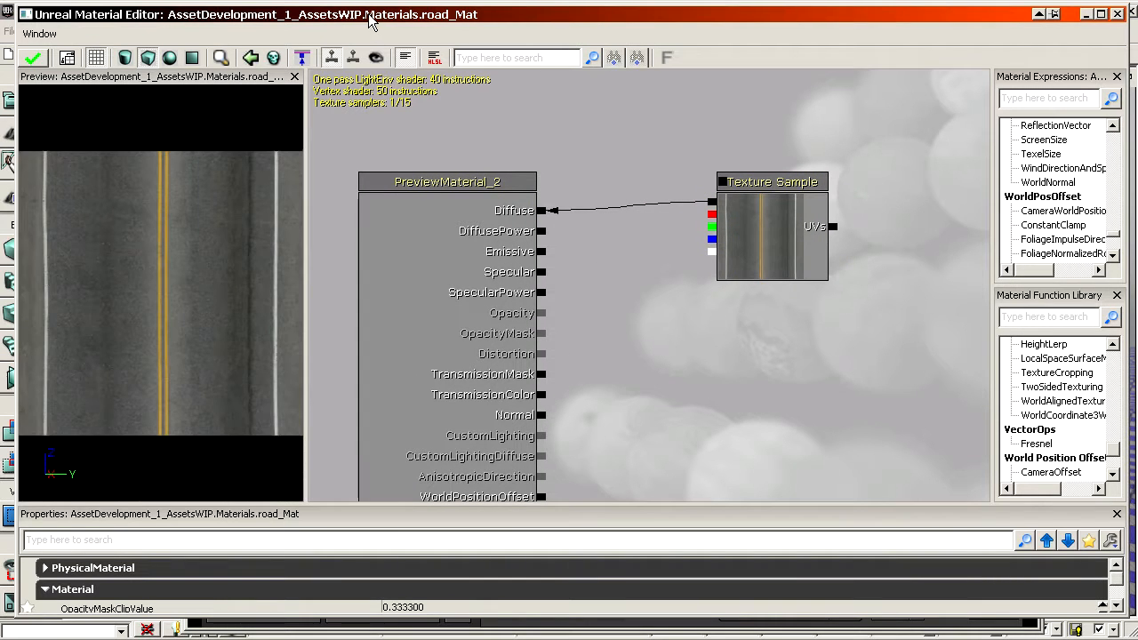
Step: Apply the changes to road_Mat and close its material editor
mouse_move(370, 15)
left_mouse_down()
mouse_move(362, 29)
mouse_move(421, 25)
mouse_move(386, 20)
left_mouse_up()
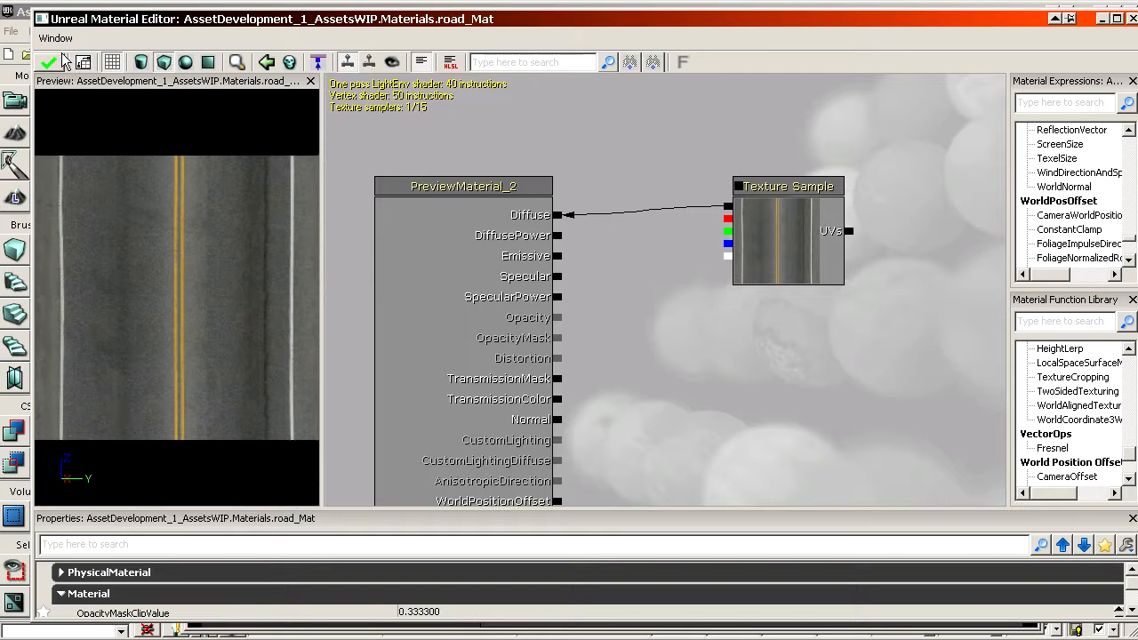
left_click(50, 61)
left_click_drag(948, 23, 833, 21)
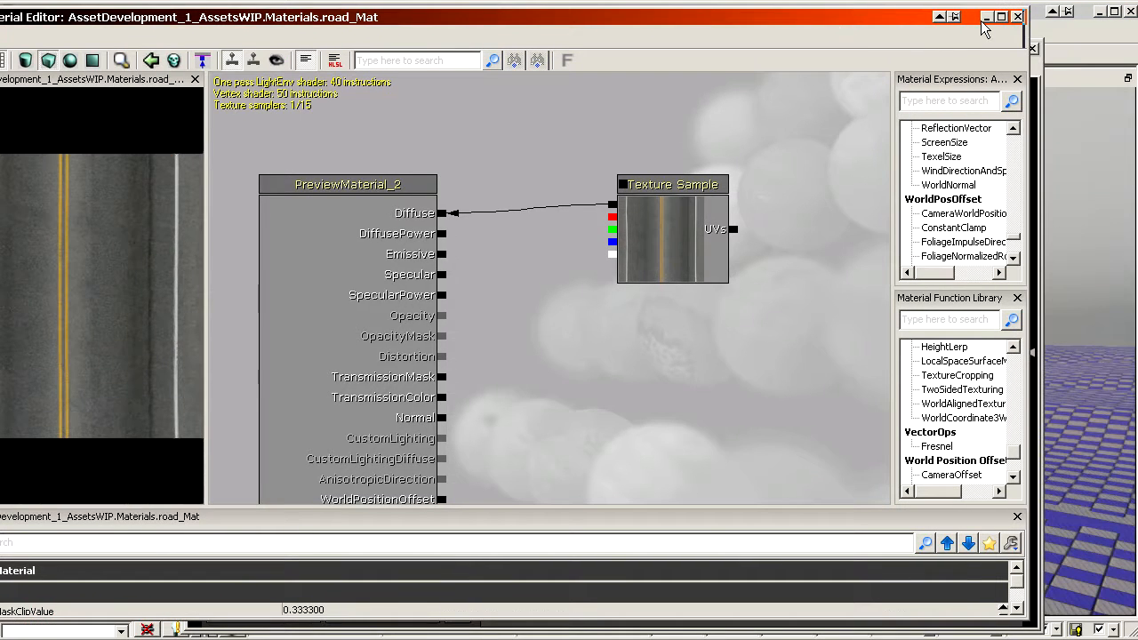
left_click(1017, 16)
Step: Open Rock_Mat for editing, move its Texture Sample beside the material node and connect it to Diffuse
left_click(938, 267)
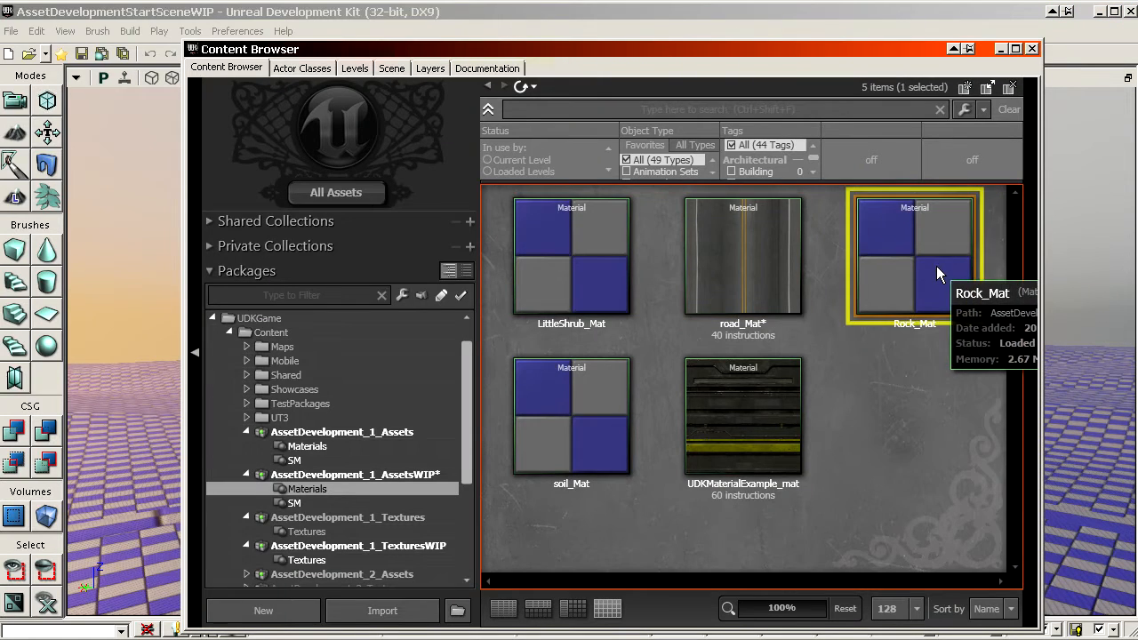
double_click(936, 266)
left_click(258, 134)
left_click_drag(248, 139, 451, 189, "ctrl")
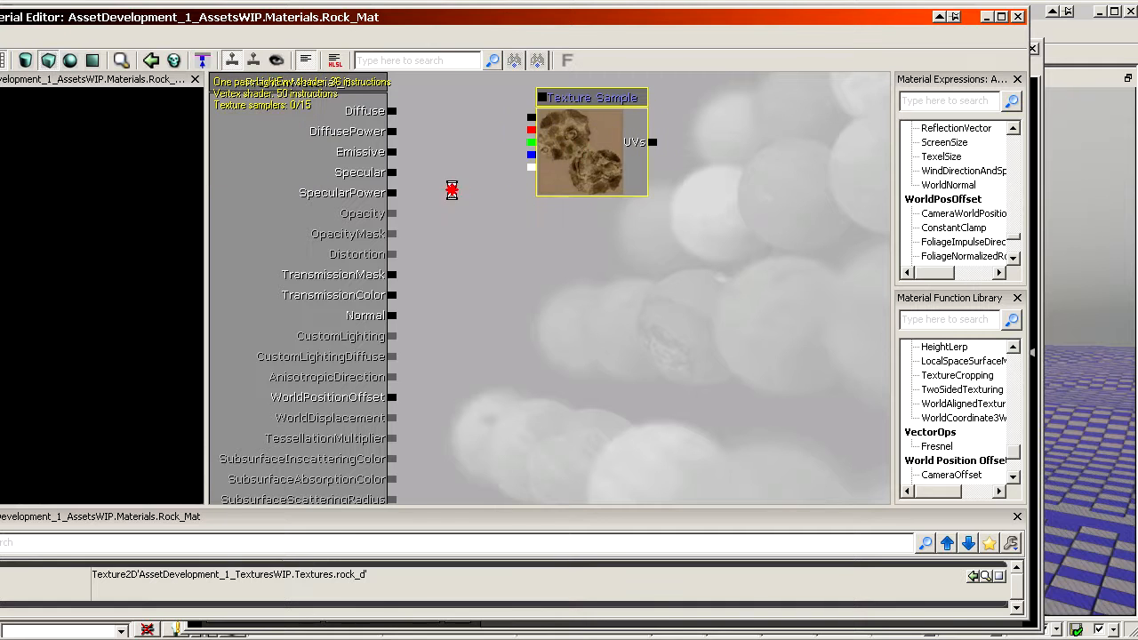
left_click(399, 116)
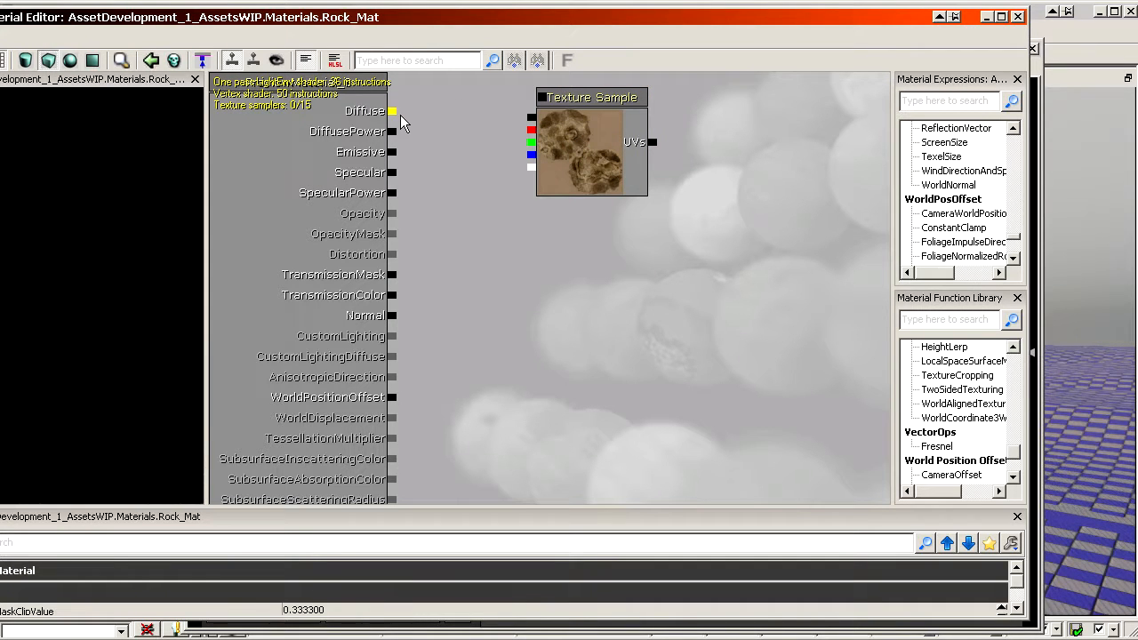
left_click_drag(398, 114, 531, 118)
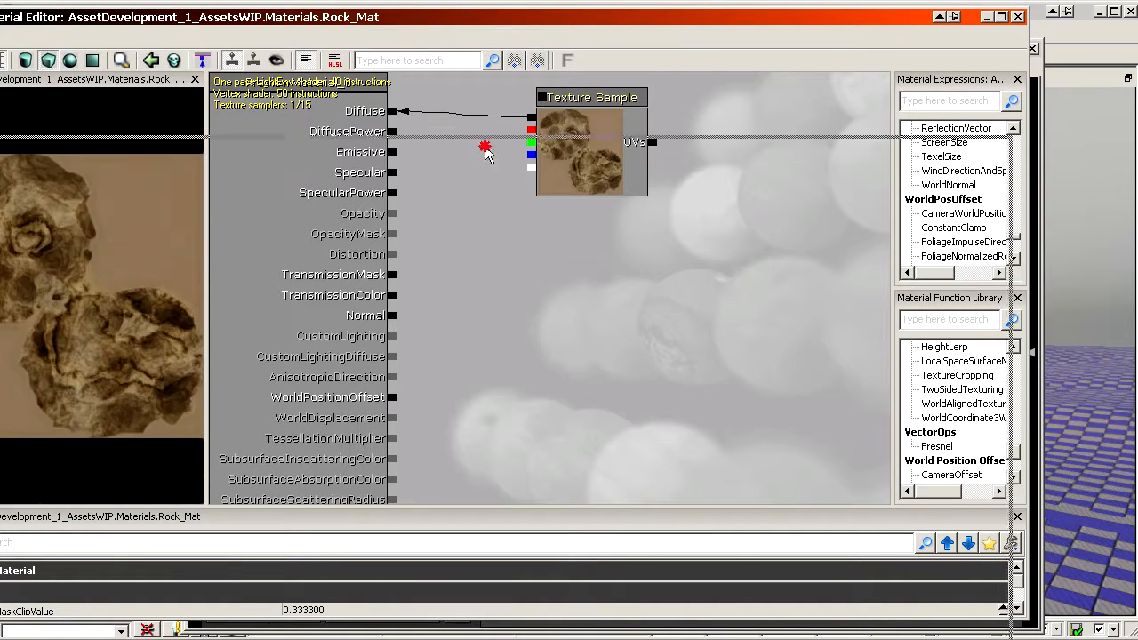
Step: Bring the Rock_n texture from the Textures grouping of AssetDevelopment_1_TexturesWIP into the Rock_Mat graph as a Texture Sample
left_click_drag(485, 147, 1, 525)
left_click(833, 518)
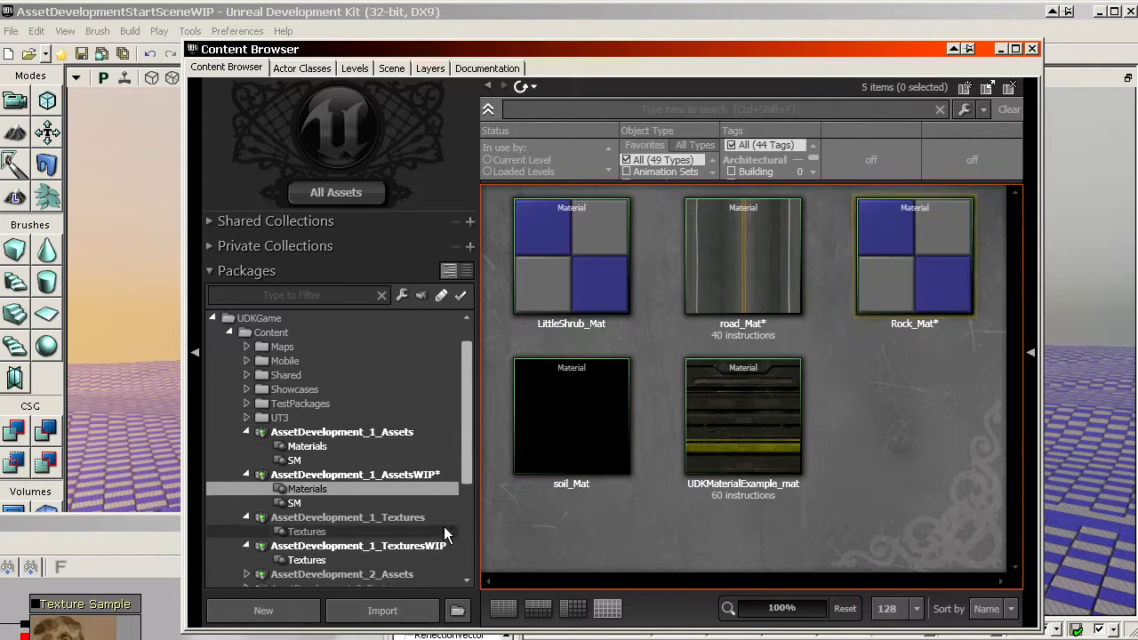
left_click(383, 559)
scroll(381, 524, "down", 1)
left_click(709, 411)
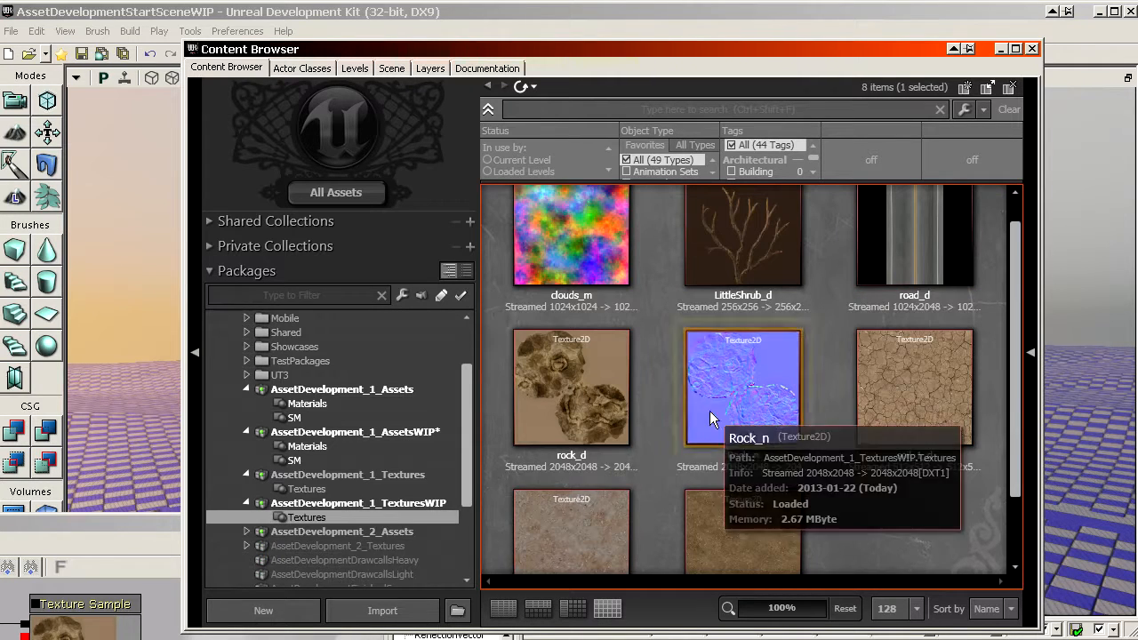
left_click_drag(113, 532, 236, 120)
left_click_drag(742, 407, 112, 393)
left_click(561, 414)
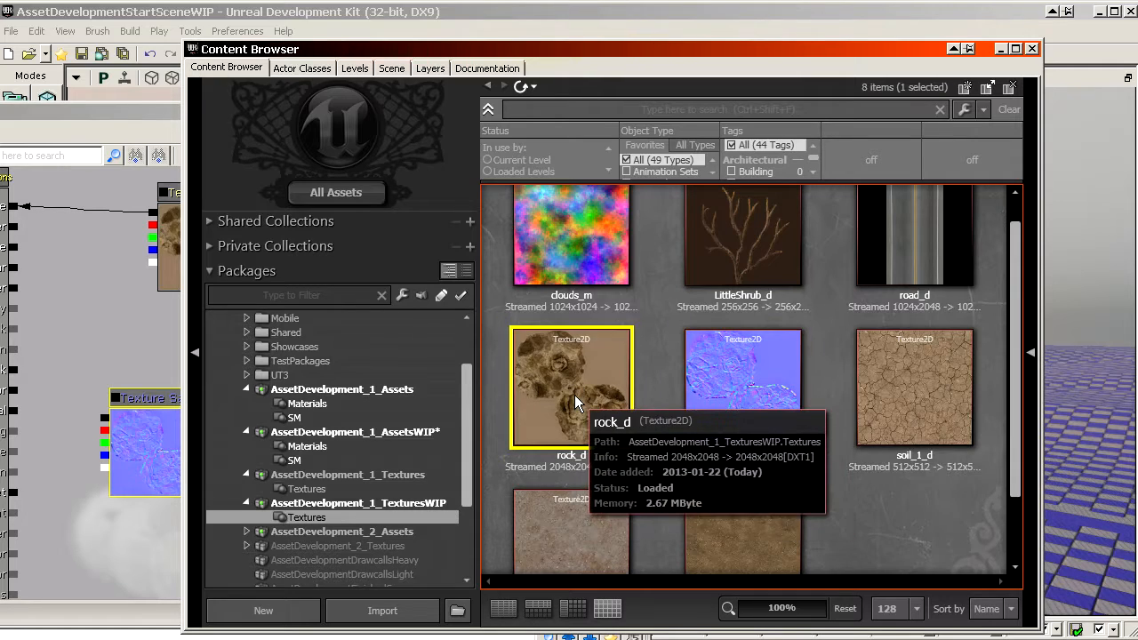
left_click(747, 391)
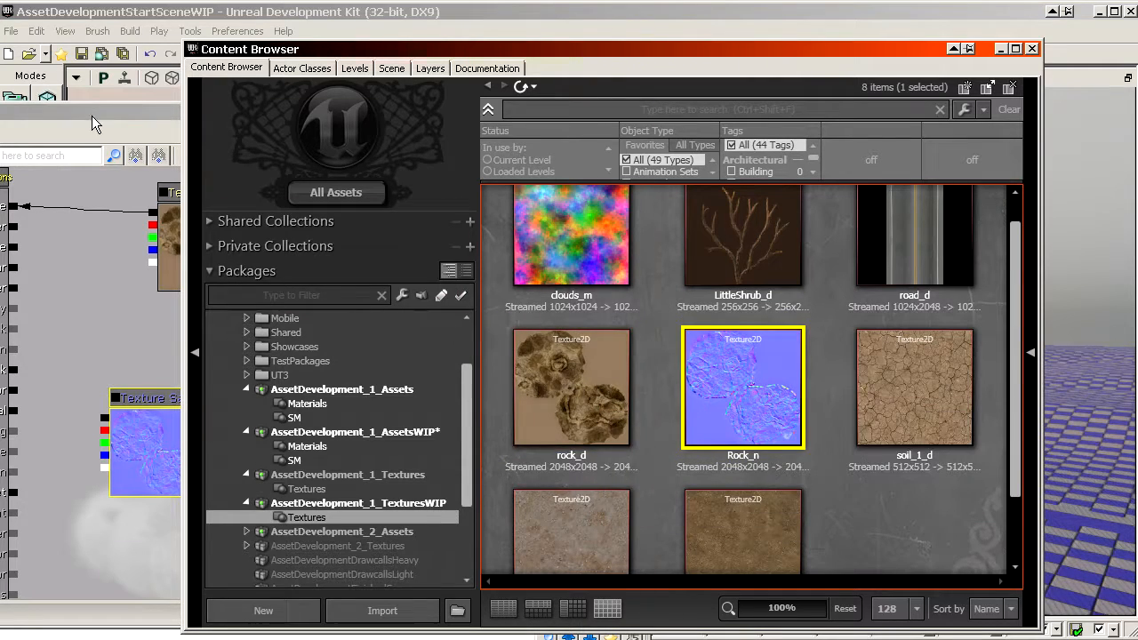
left_click_drag(92, 116, 578, 36)
Step: Move both Texture Samples away from the material node and connect the Rock_n sample to Normal
left_click_drag(710, 278, 727, 271)
left_click(635, 374, "ctrl")
left_click(677, 185, "ctrl")
left_click(657, 400, "ctrl")
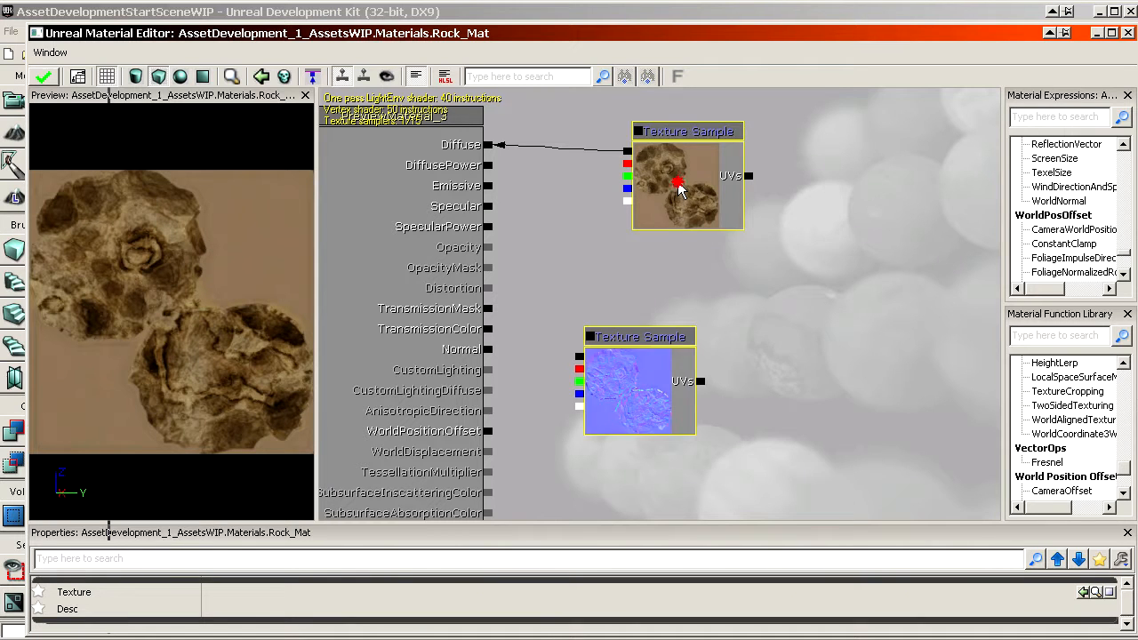
left_click_drag(677, 189, 850, 225)
left_click(745, 403)
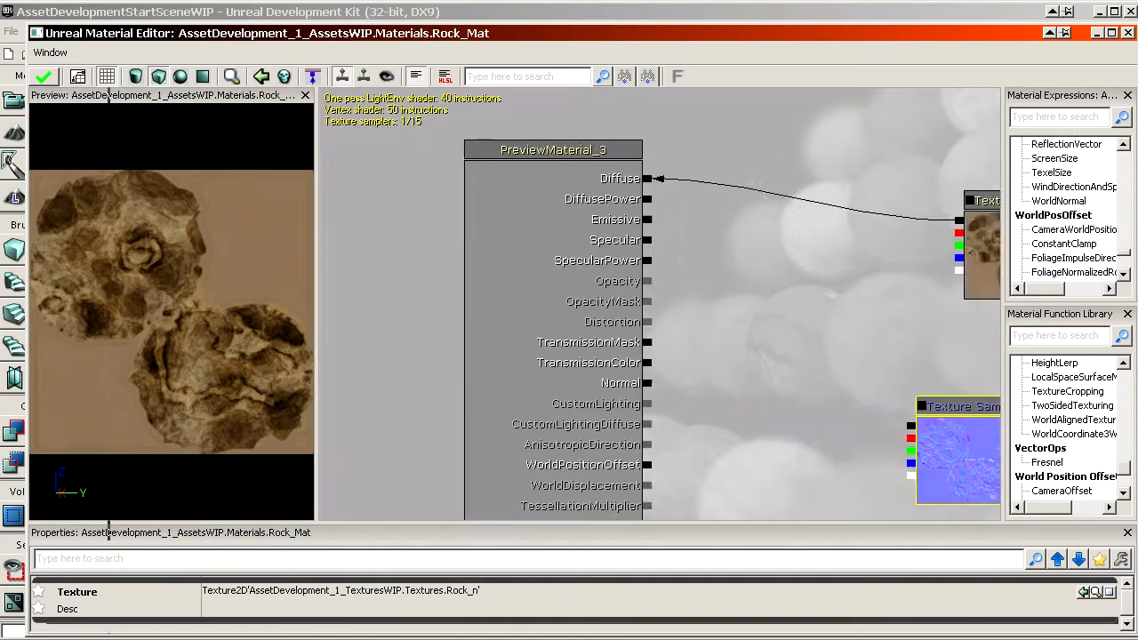
left_click_drag(734, 395, 478, 361)
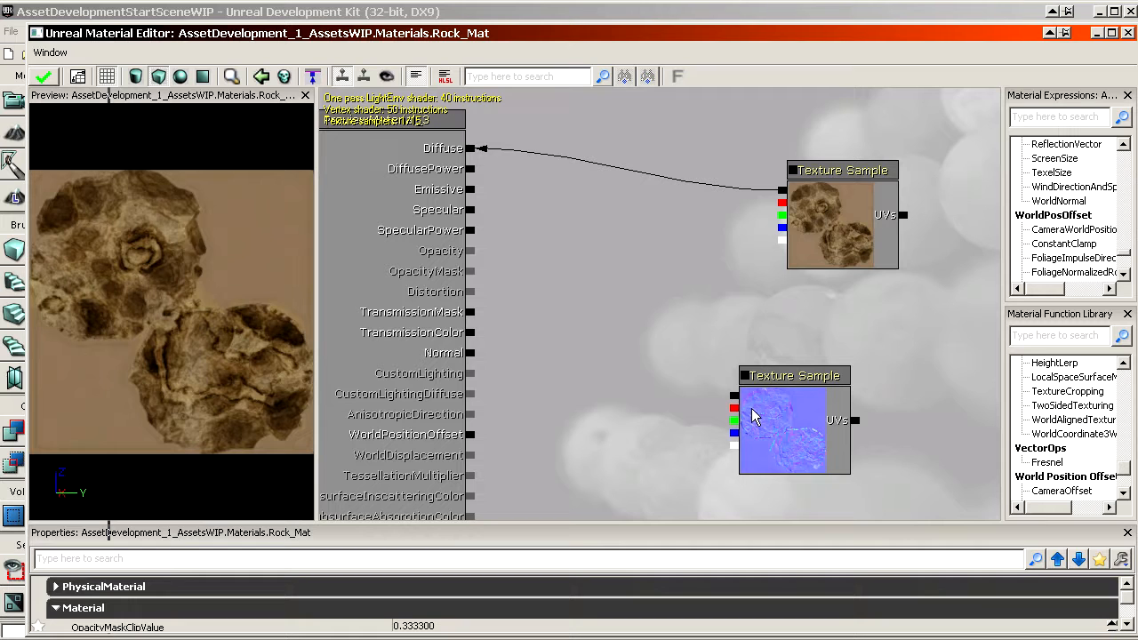
left_click_drag(735, 396, 473, 355)
Step: Spread the samples apart, moving the Rock_n sample down and the rock_d sample up and farther right
left_click_drag(807, 393, 815, 501)
left_click(821, 245)
left_click_drag(823, 243, 891, 200, "ctrl")
left_click_drag(830, 241, 825, 260)
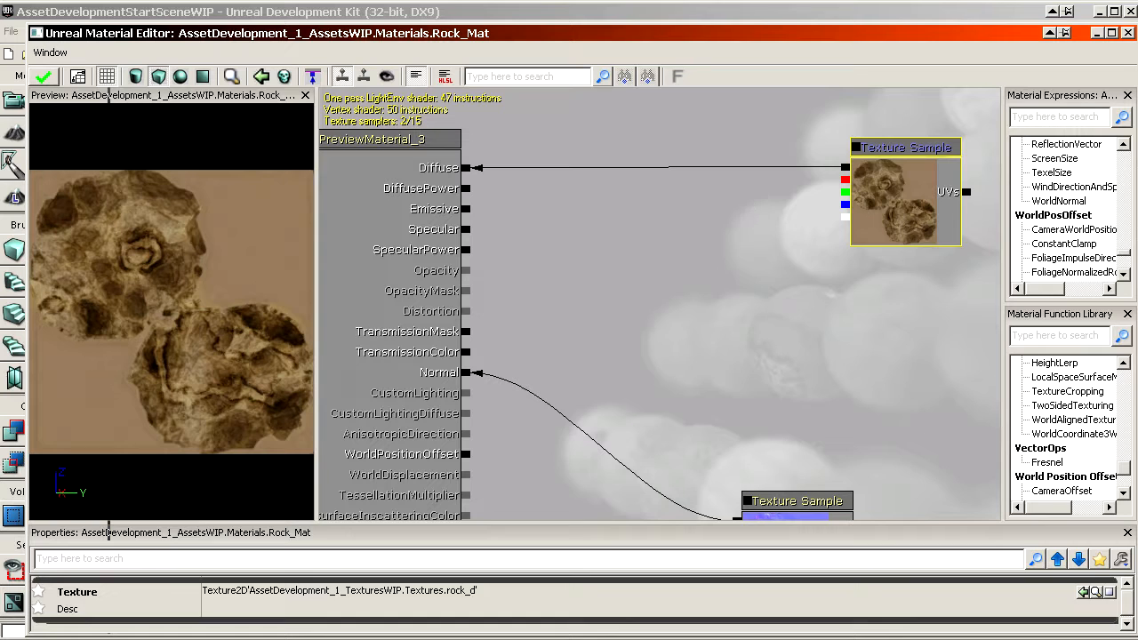
Step: Add two Multiply nodes and connect the rock_d sample's colour output to both A and B of the upper one
left_click(739, 220)
left_click(617, 293)
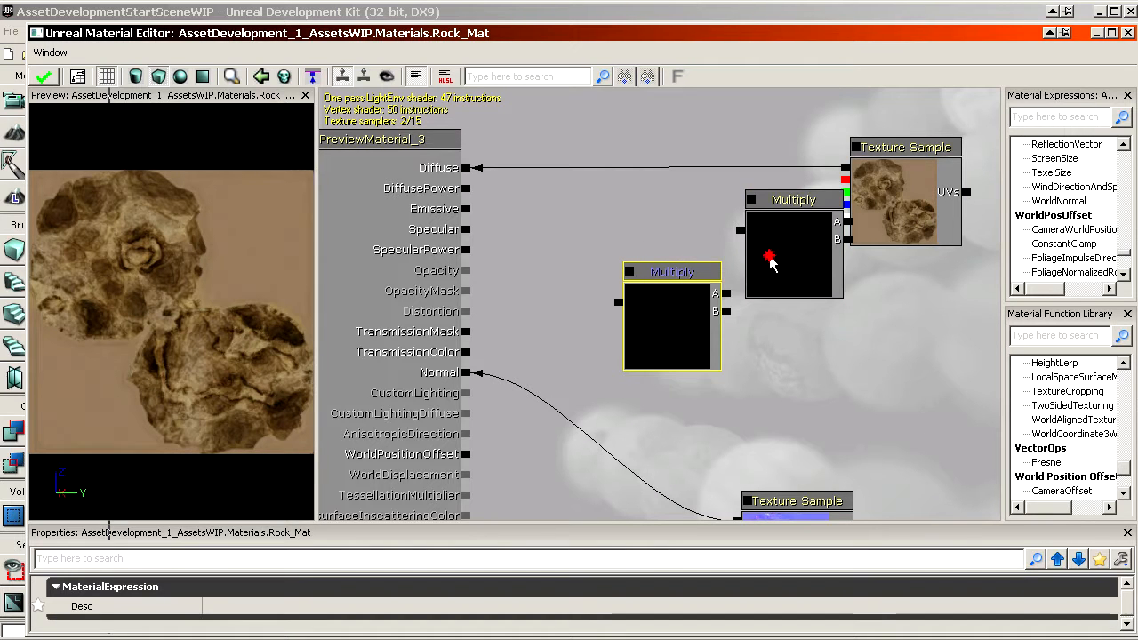
left_click_drag(772, 261, 731, 260, "ctrl")
left_click_drag(844, 167, 809, 223)
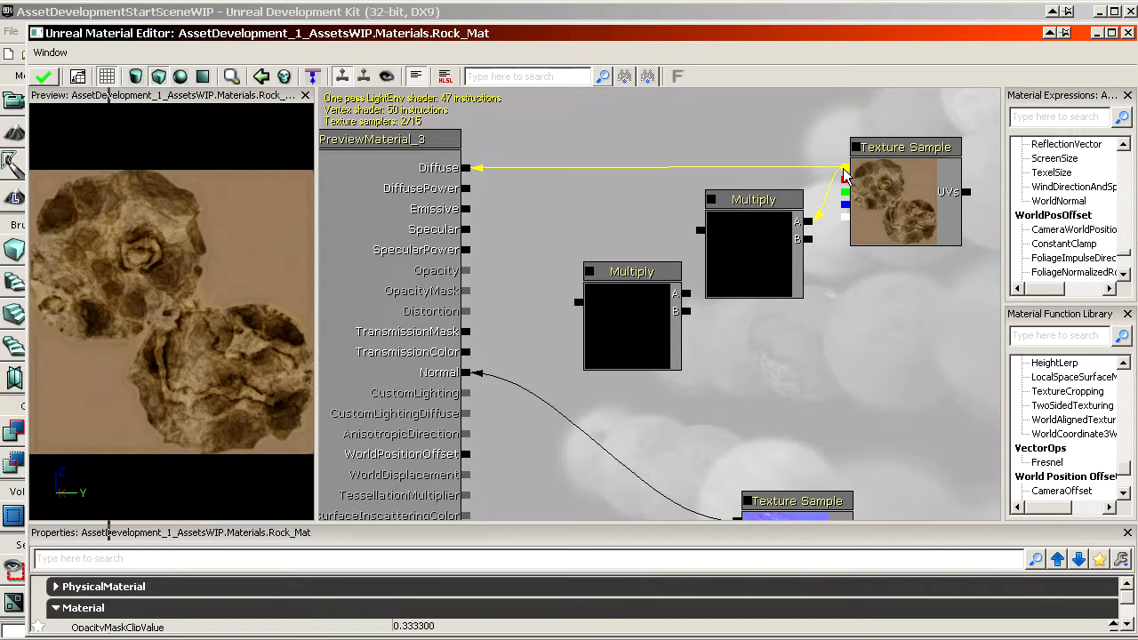
left_click_drag(845, 173, 808, 240)
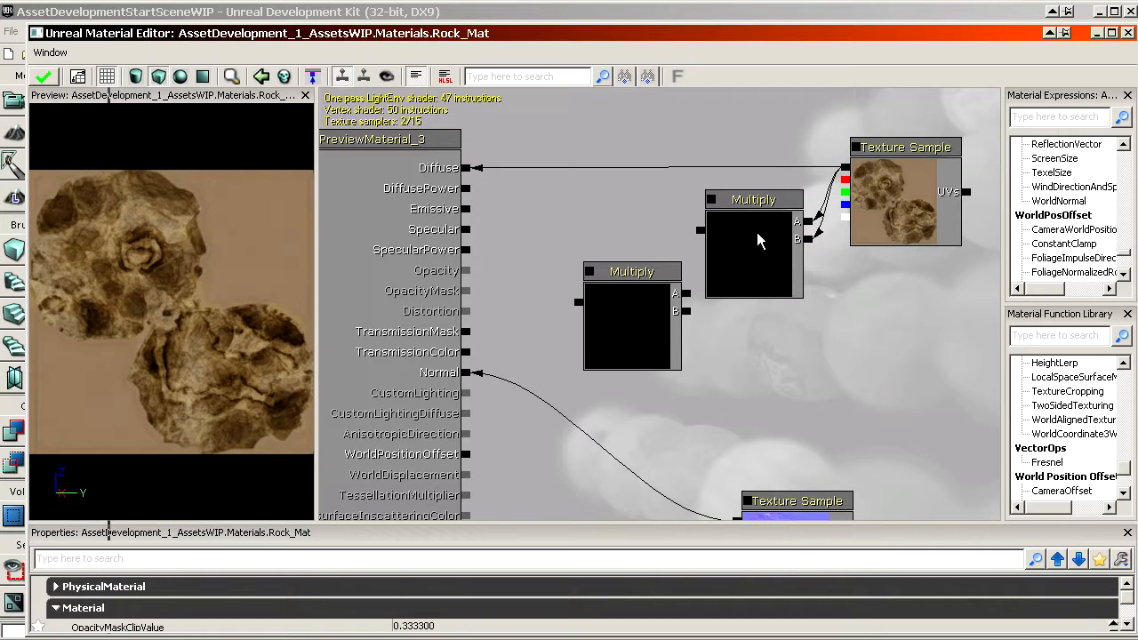
Step: Preview the upper Multiply node and examine the multiplied rock texture close up
right_click(757, 232)
left_click(836, 363)
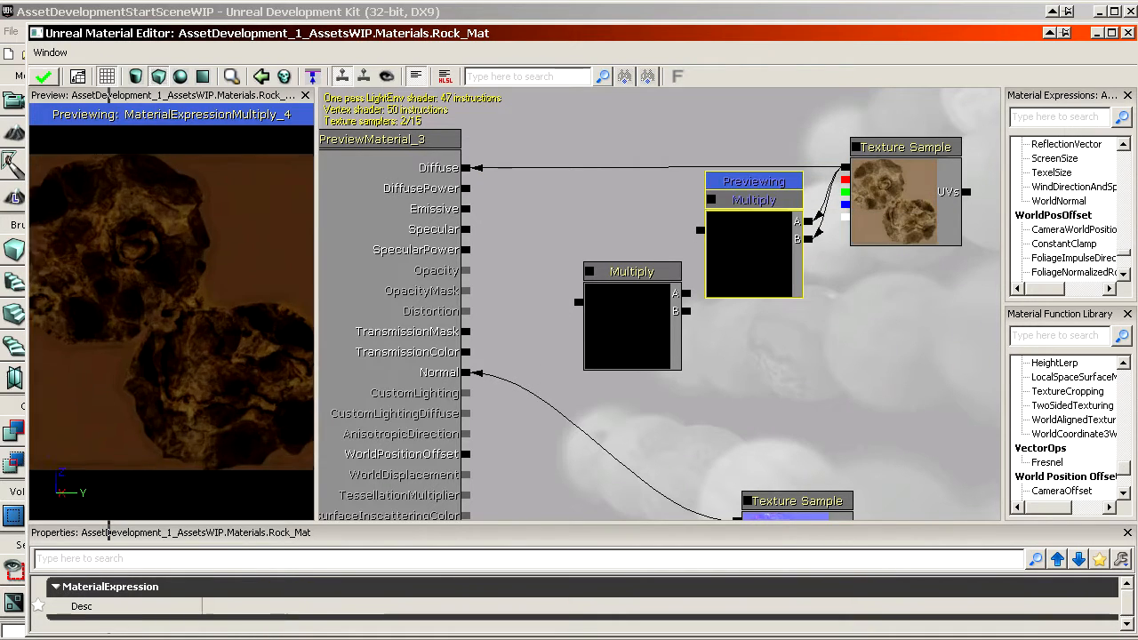
right_click_drag(162, 343, 162, 311)
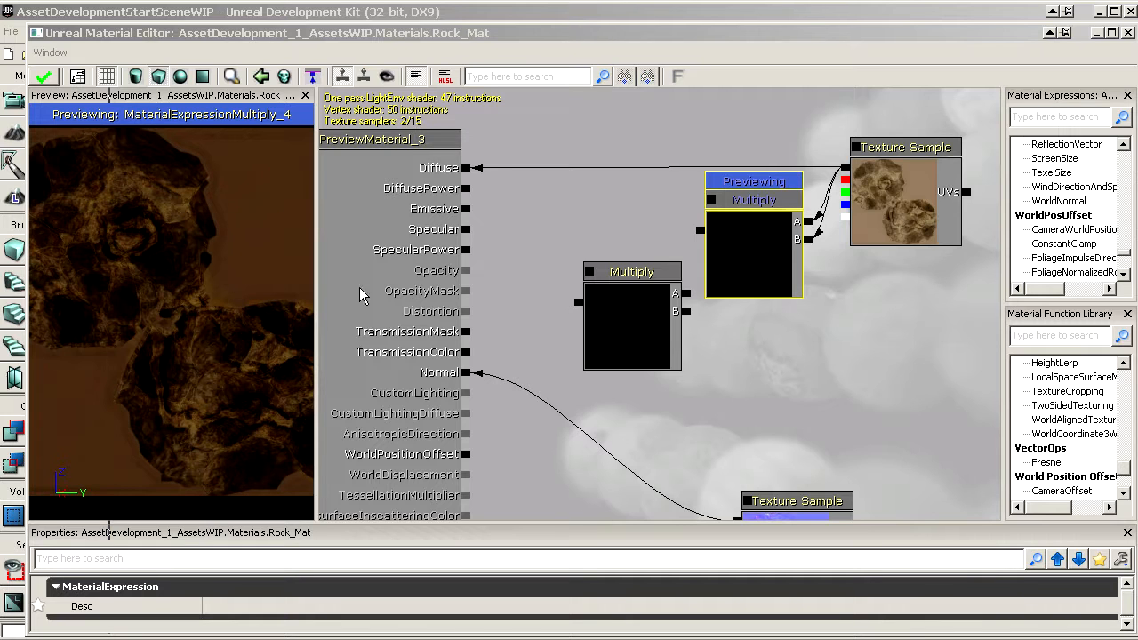
Step: Connect the upper Multiply's output to input A of the second Multiply and stop previewing the upper node
left_click_drag(700, 220, 699, 225)
left_click_drag(758, 247, 683, 301, "ctrl")
right_click(753, 253)
left_click(800, 383)
Step: Feed a Constant of 4 into input B of the second Multiply and connect that Multiply's output to Specular
left_click_drag(651, 343, 694, 350, "ctrl")
key("1")
left_click(699, 323)
left_click(714, 376)
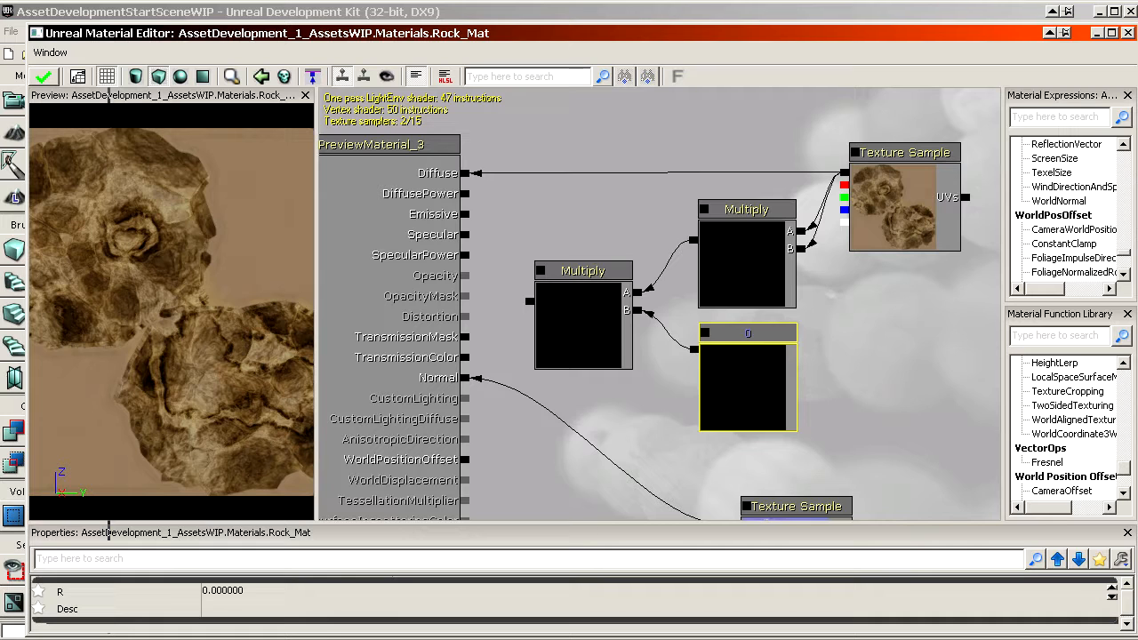
left_click(271, 600)
type("4")
key("Return")
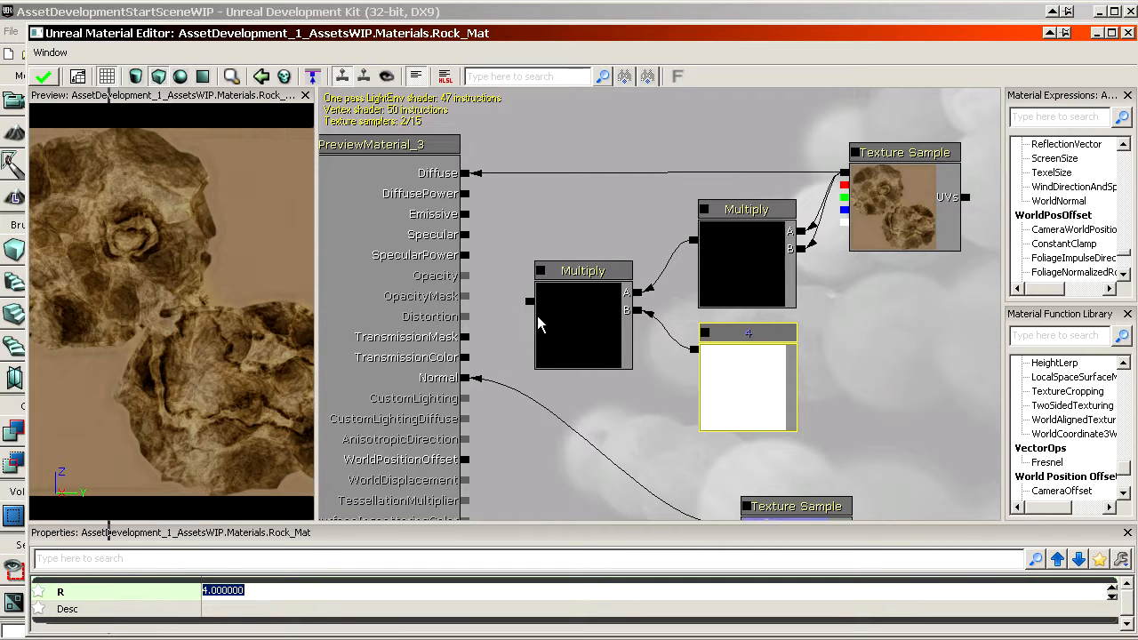
left_click(513, 283)
left_click_drag(528, 301, 465, 235)
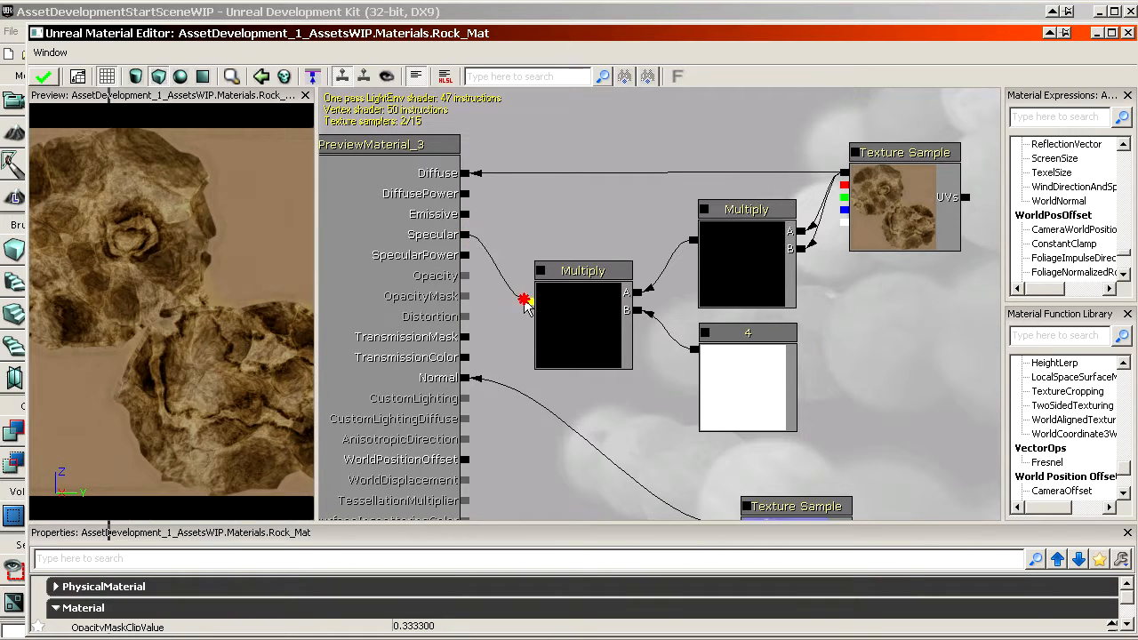
Step: Examine the rock's specular and normal shading in the preview from various angles and distances
right_click_drag(56, 381, 56, 342)
left_click_drag(56, 380, 58, 351)
right_click_drag(168, 322, 167, 325)
left_click_drag(167, 325, 172, 322)
right_click_drag(173, 322, 173, 298)
left_click_drag(173, 298, 179, 345)
right_click_drag(173, 348, 173, 325)
left_click_drag(172, 348, 191, 338)
right_click_drag(172, 348, 172, 374)
left_click_drag(173, 348, 154, 335)
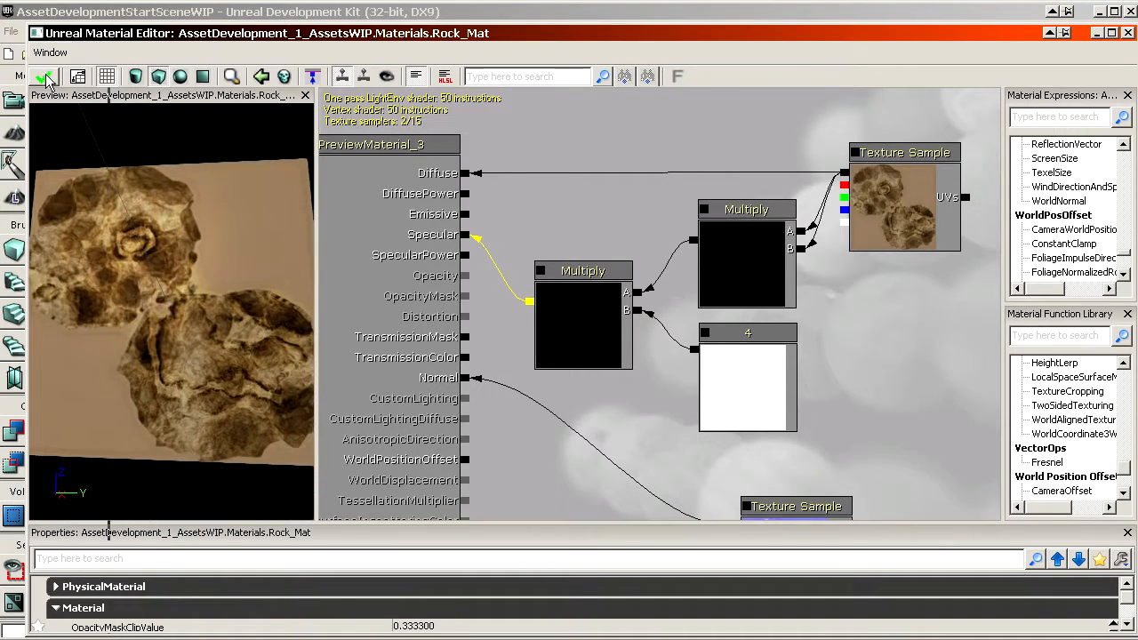
Step: Apply the changes to Rock_Mat, close its material editor and show the Materials grouping of AssetDevelopment_1_AssetsWIP
left_click(44, 77)
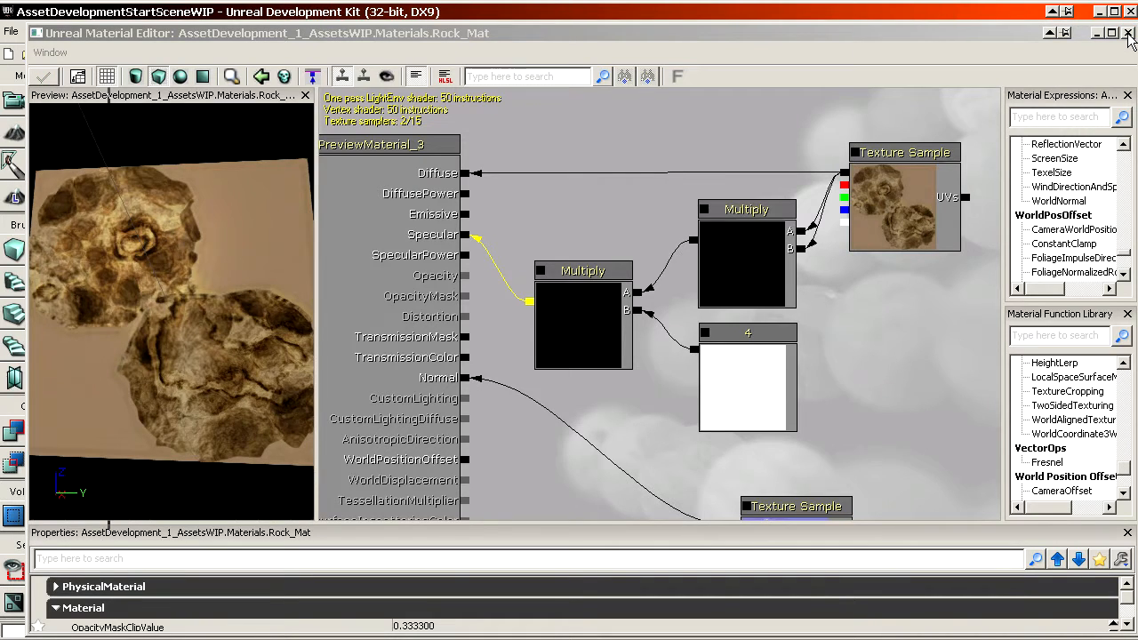
left_click(1128, 33)
left_click(345, 447)
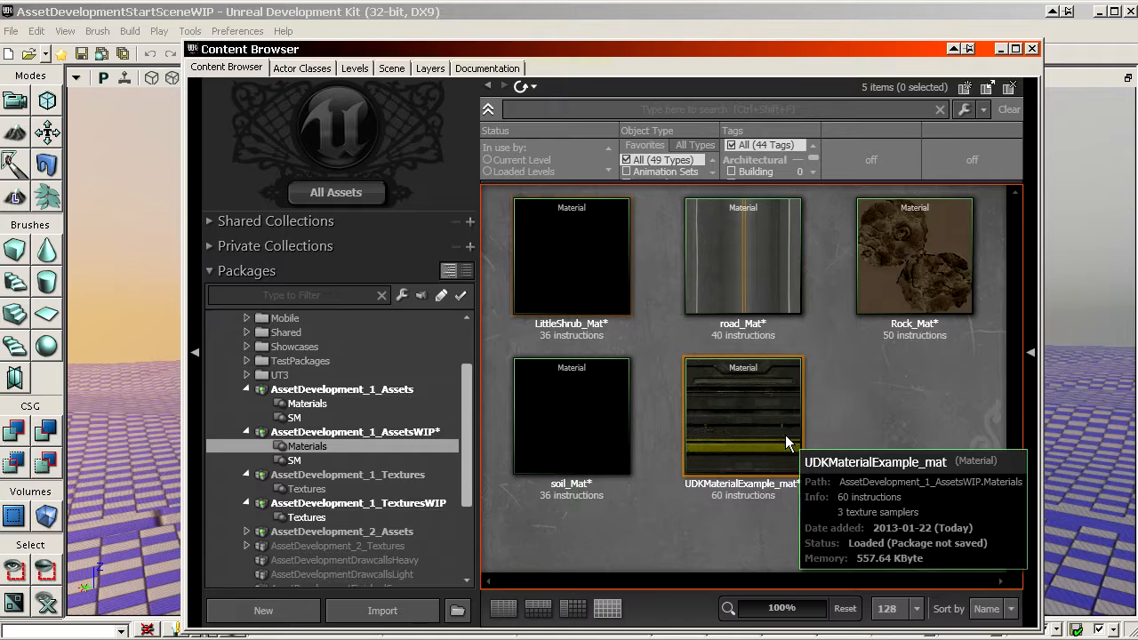
Step: Open soil_Mat for editing, move its Texture Sample clear of the material node and connect it to Diffuse
double_click(565, 424)
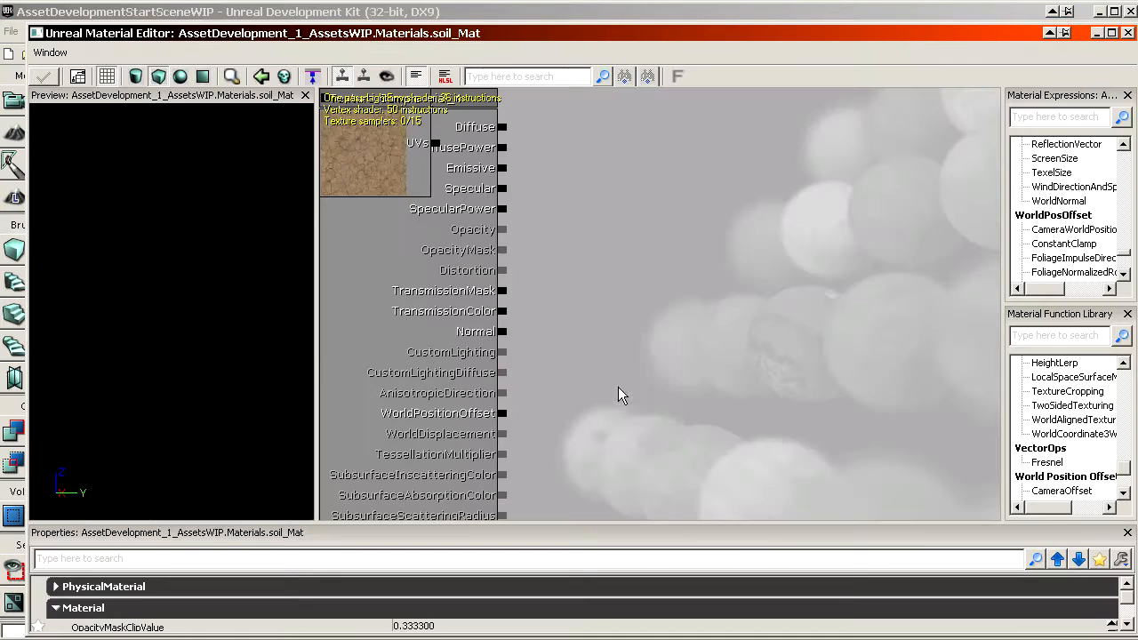
left_click_drag(361, 159, 800, 257)
left_click_drag(542, 244, 753, 214)
left_click_drag(852, 199, 675, 200)
Step: Add a TextureCoordinate node to soil_Mat and connect it to the Texture Sample's UVs
left_click(1041, 125)
type("tex")
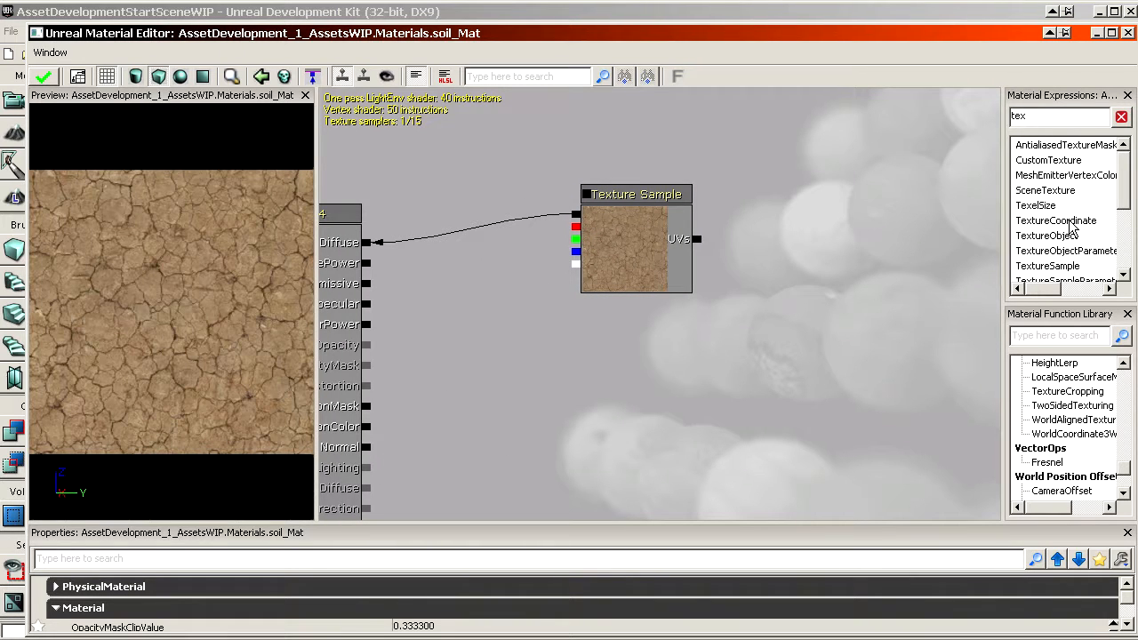
left_click_drag(1071, 230, 785, 210)
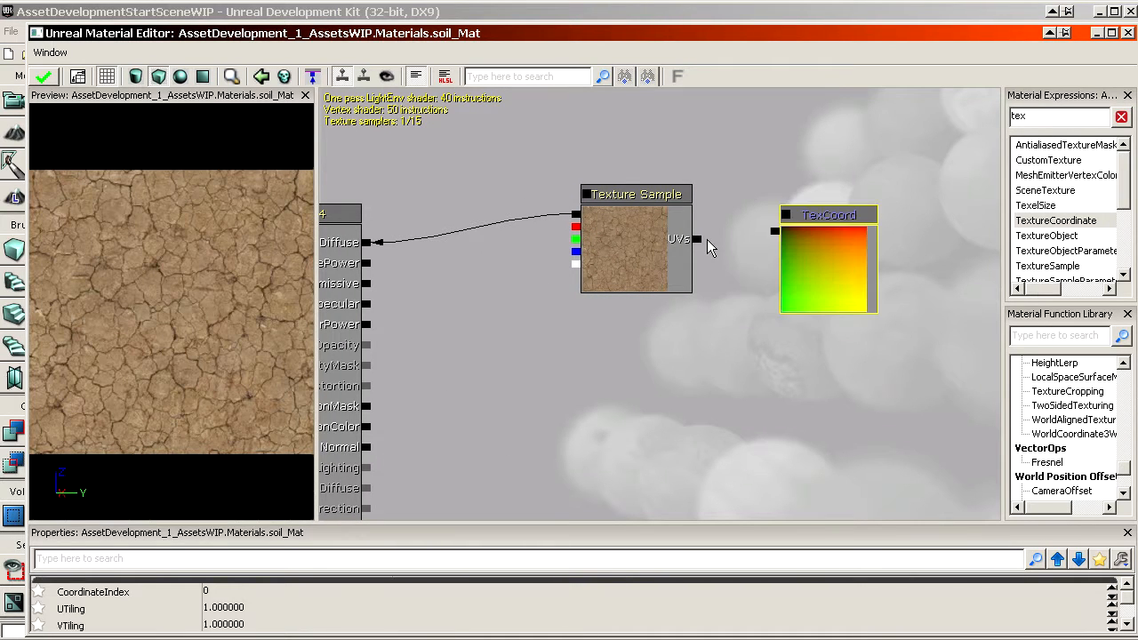
left_click_drag(697, 238, 777, 234)
Step: Set the TexCoord node's UTiling and VTiling to 4 and check the tiled soil in the preview
left_click(845, 254)
left_click(258, 608)
type("4")
left_click(258, 624)
type("4")
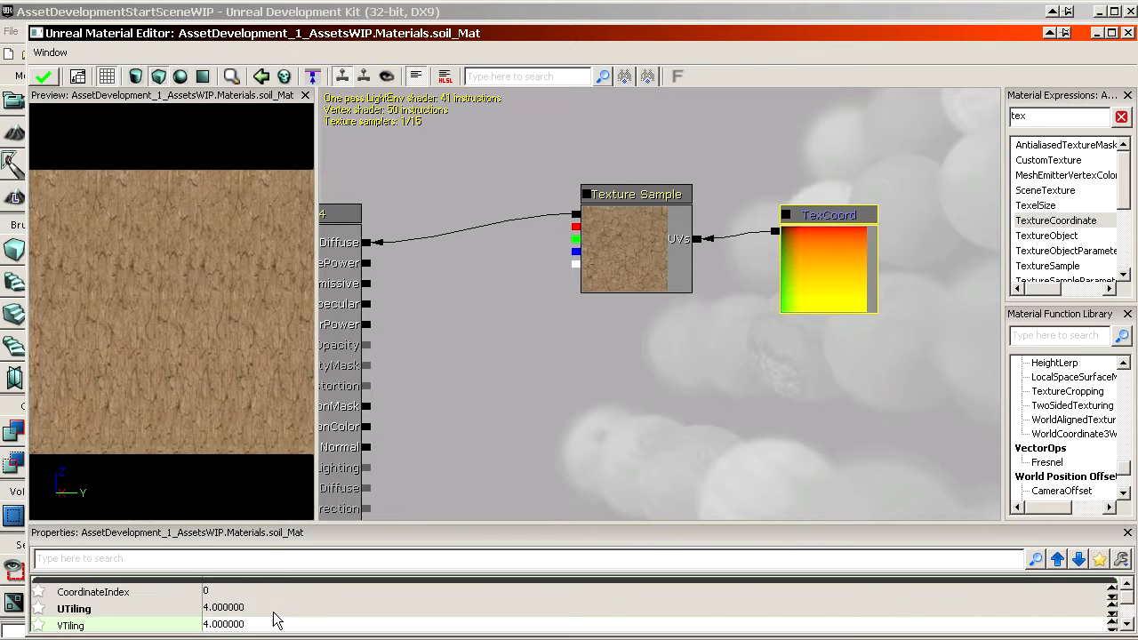
key("Return")
right_click_drag(191, 392, 148, 334)
Step: Apply the changes to soil_Mat and close its material editor
left_click(44, 77)
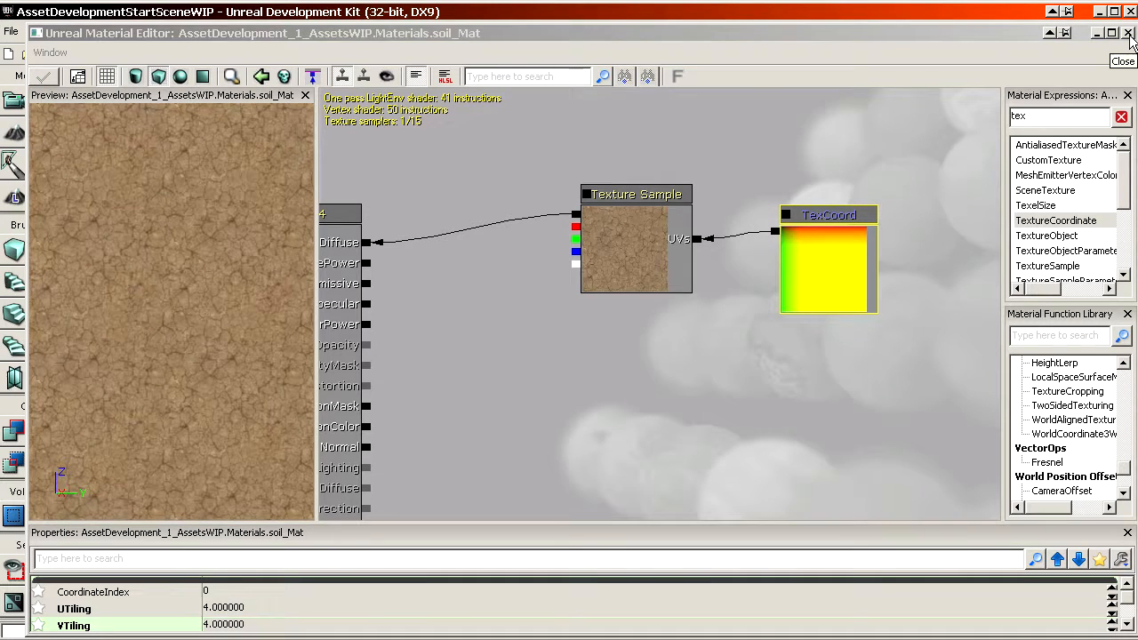
left_click(1128, 33)
left_click(831, 325)
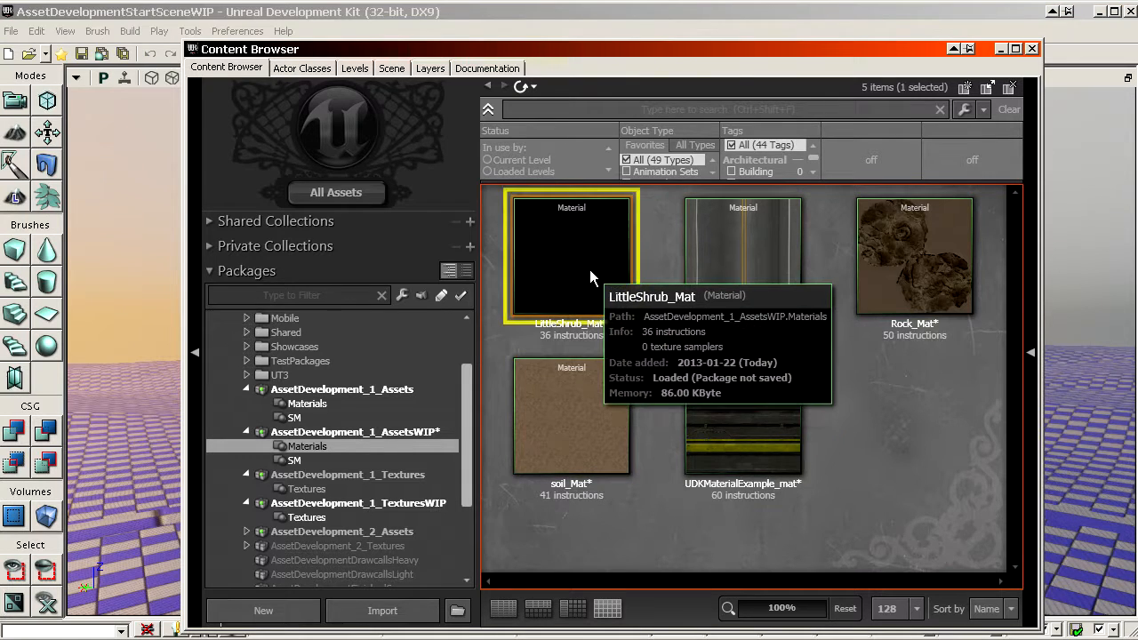
Step: Open LittleShrub_Mat for editing, move its Texture Sample clear of the material node and connect it to Diffuse
double_click(589, 269)
left_click_drag(434, 201, 843, 190, "ctrl")
left_click_drag(821, 251, 689, 298)
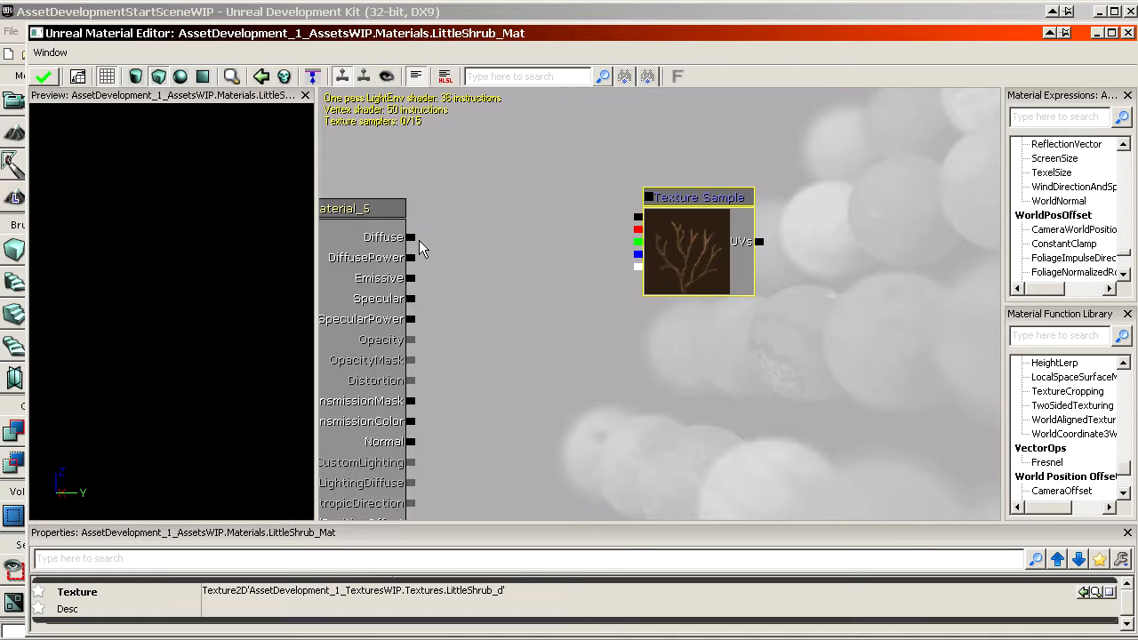
left_click_drag(411, 237, 636, 213)
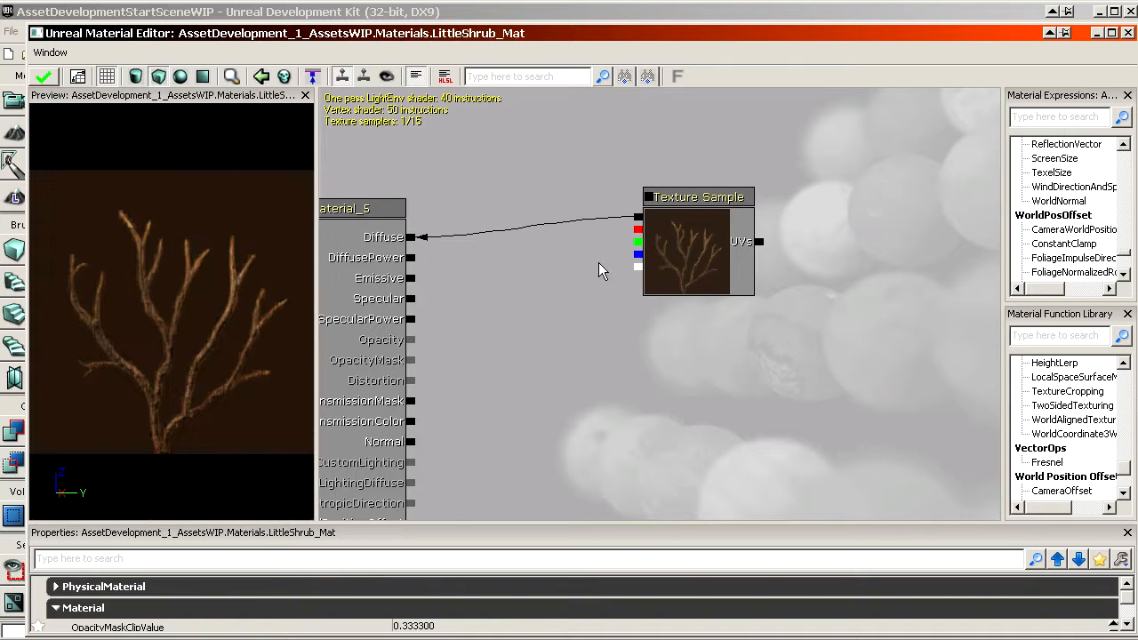
Step: Move the LittleShrub_d Texture Sample farther from the material node and tilt the preview to inspect the shrub
left_click_drag(690, 258, 720, 250, "ctrl")
left_click_drag(616, 289, 659, 281)
left_click_drag(131, 336, 117, 442)
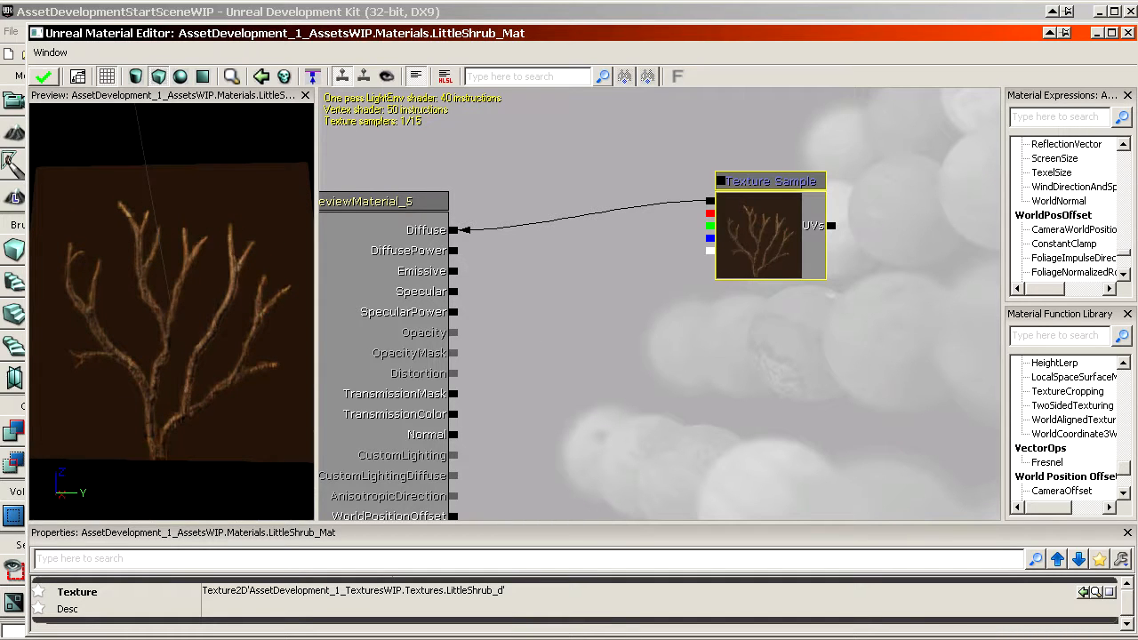
left_click_drag(710, 251, 667, 267)
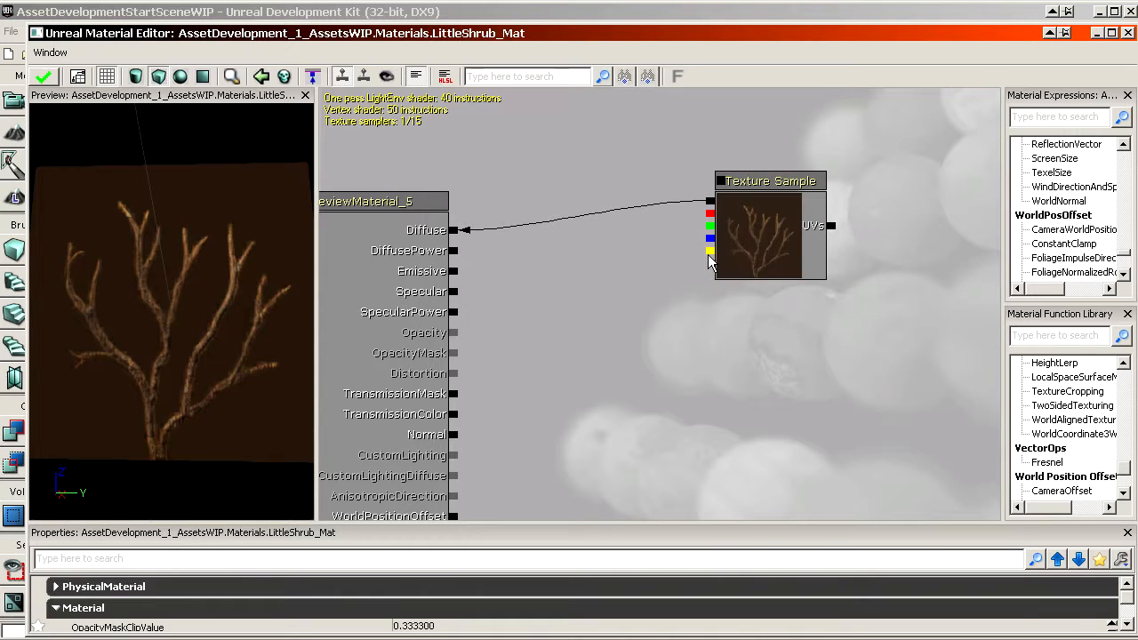
Step: Move the material editor aside and open the LittleShrub_d texture from AssetDevelopment_1_TexturesWIP to inspect its transparency
left_click_drag(660, 47, 312, 581)
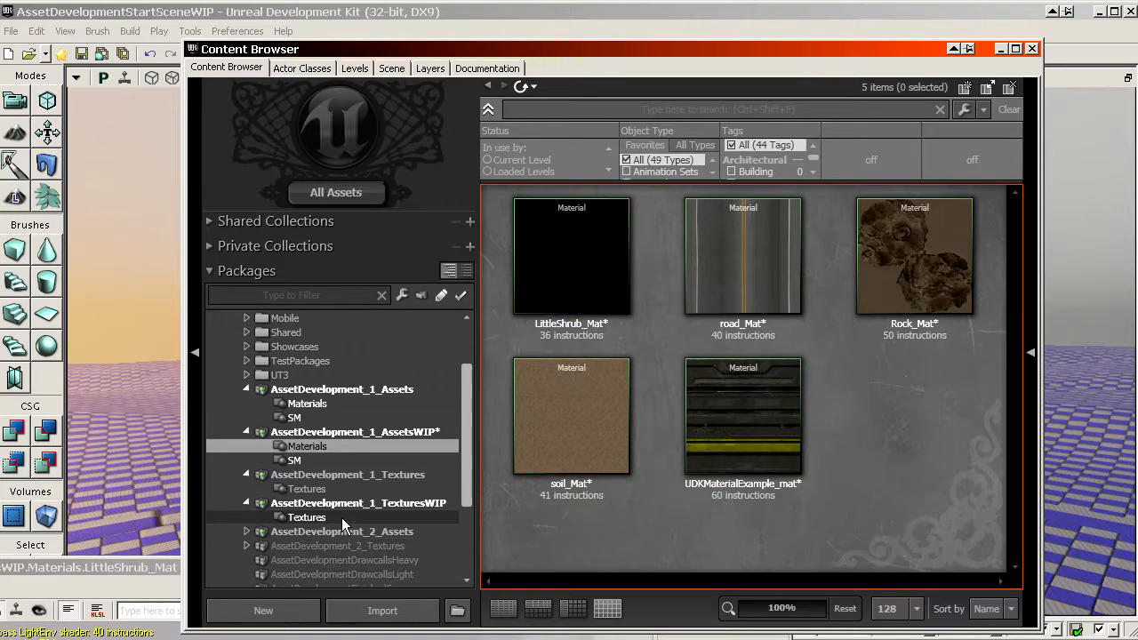
left_click(341, 518)
double_click(744, 248)
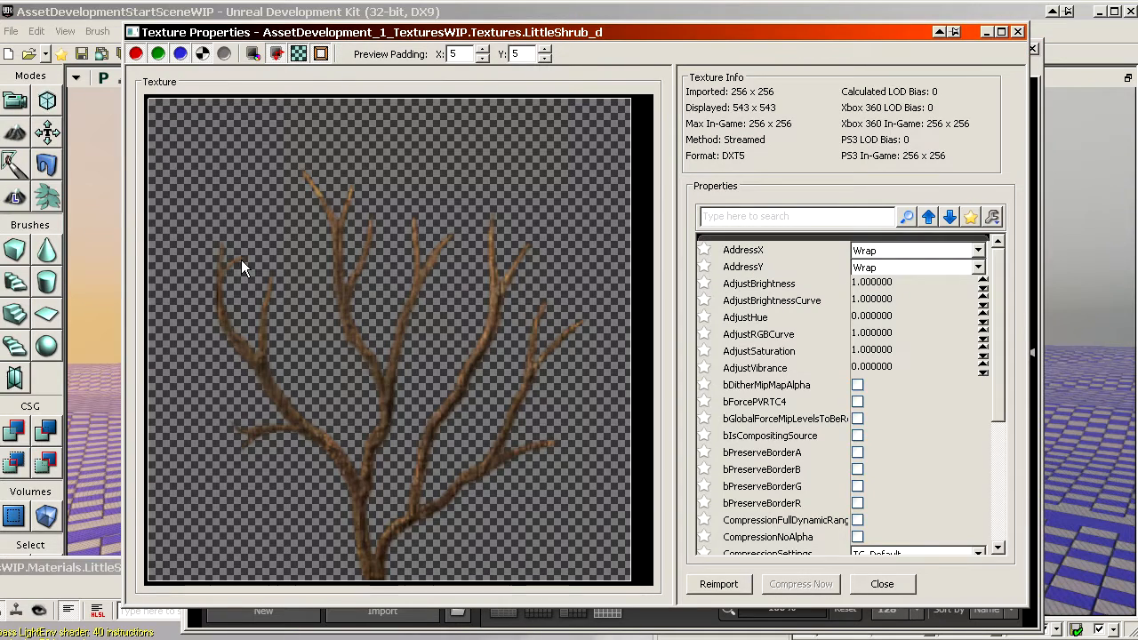
Step: Switch the alpha channel display of the LittleShrub_d texture off and on to compare its transparency, then close its properties
left_click(204, 55)
left_click(203, 54)
double_click(203, 54)
left_click(203, 54)
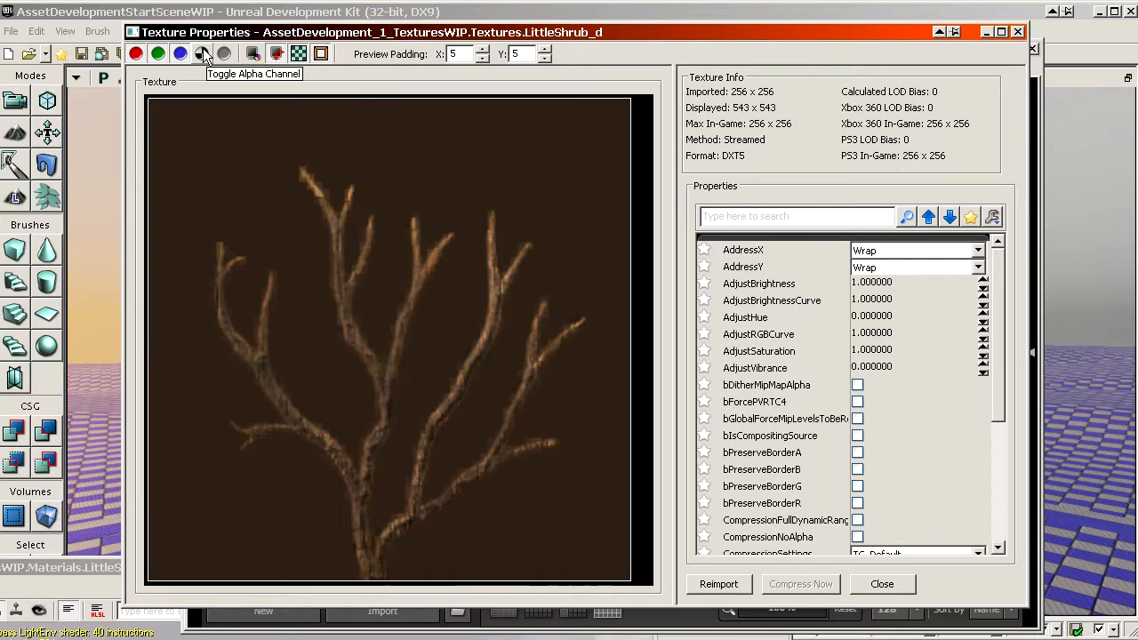
left_click(204, 55)
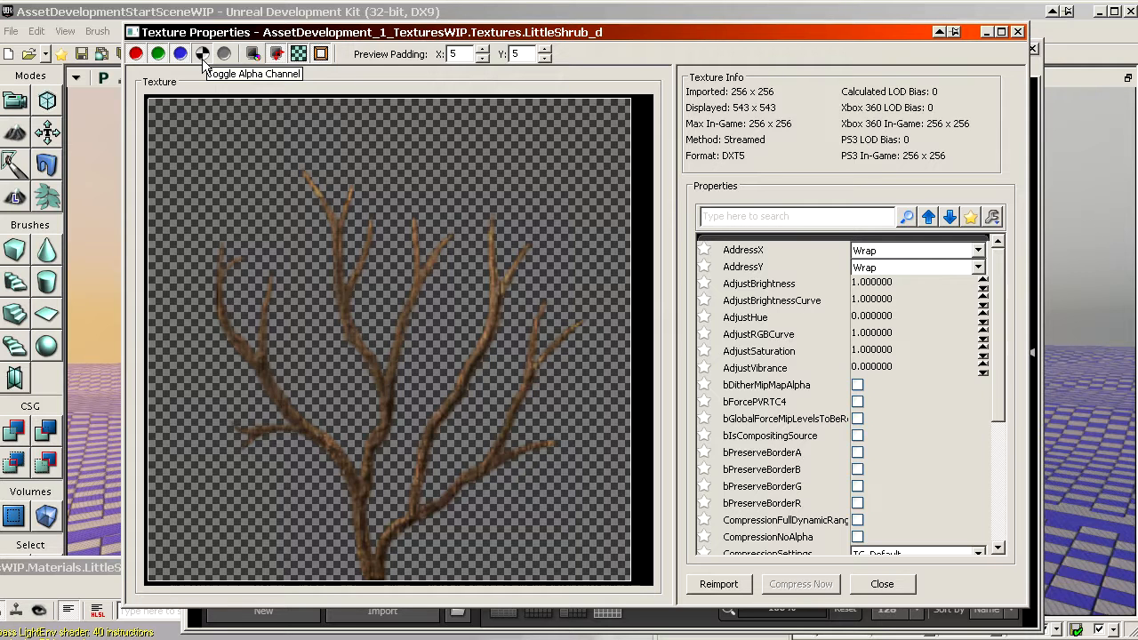
left_click(203, 55)
left_click(205, 56)
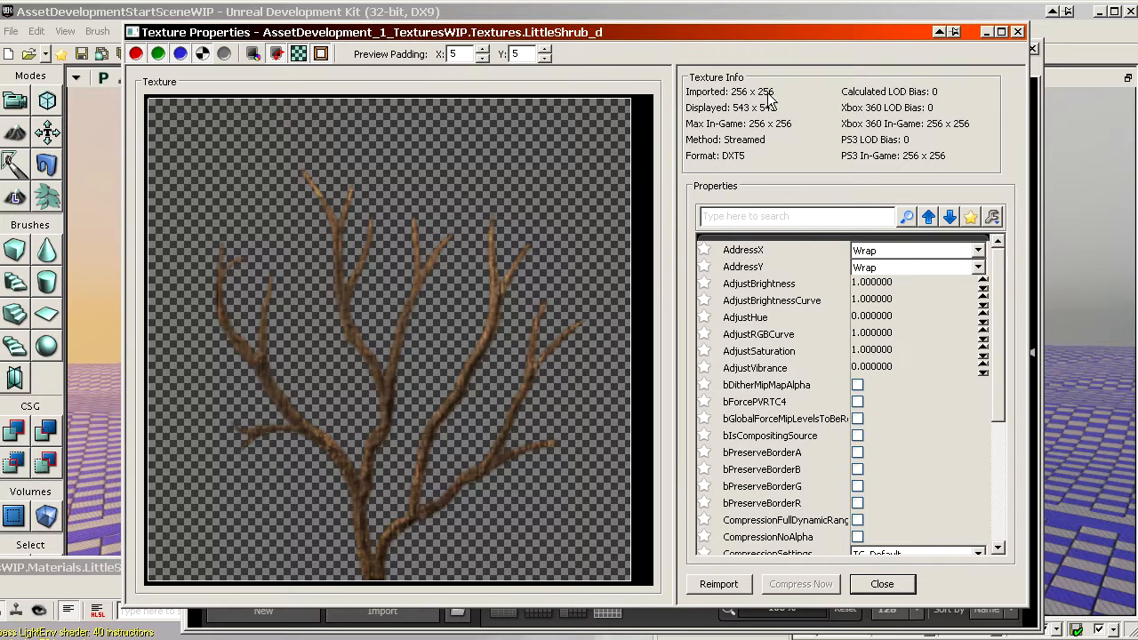
left_click(886, 587)
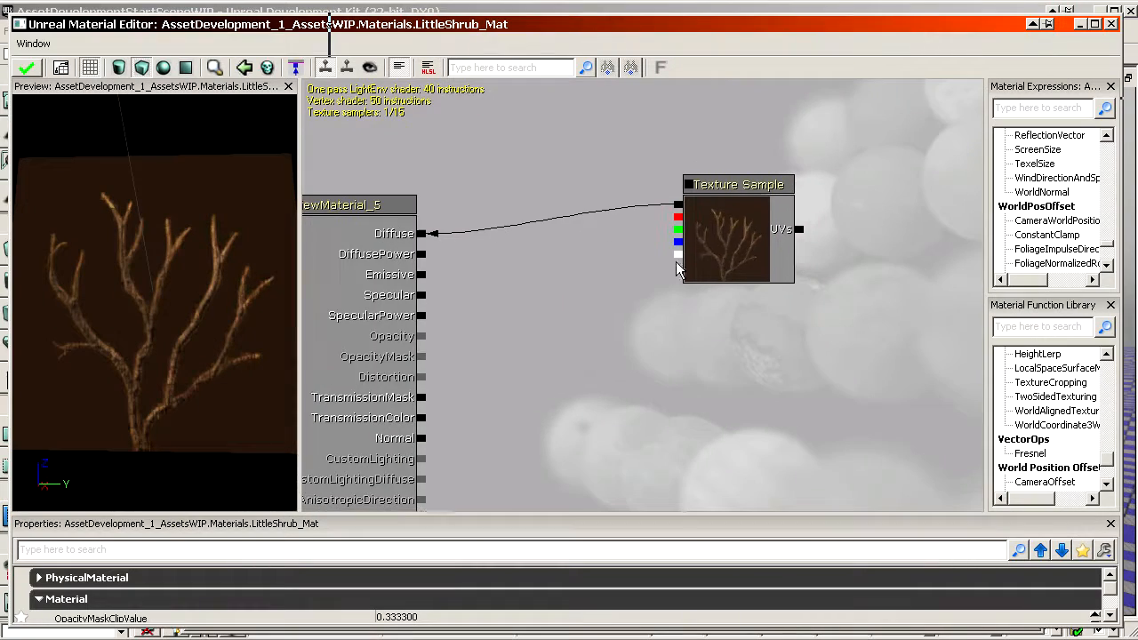
Step: Connect the LittleShrub_d Texture Sample's alpha output to both Opacity and OpacityMask, and enlarge the material's properties area
left_click_drag(678, 255, 423, 337)
left_click_drag(678, 256, 423, 357)
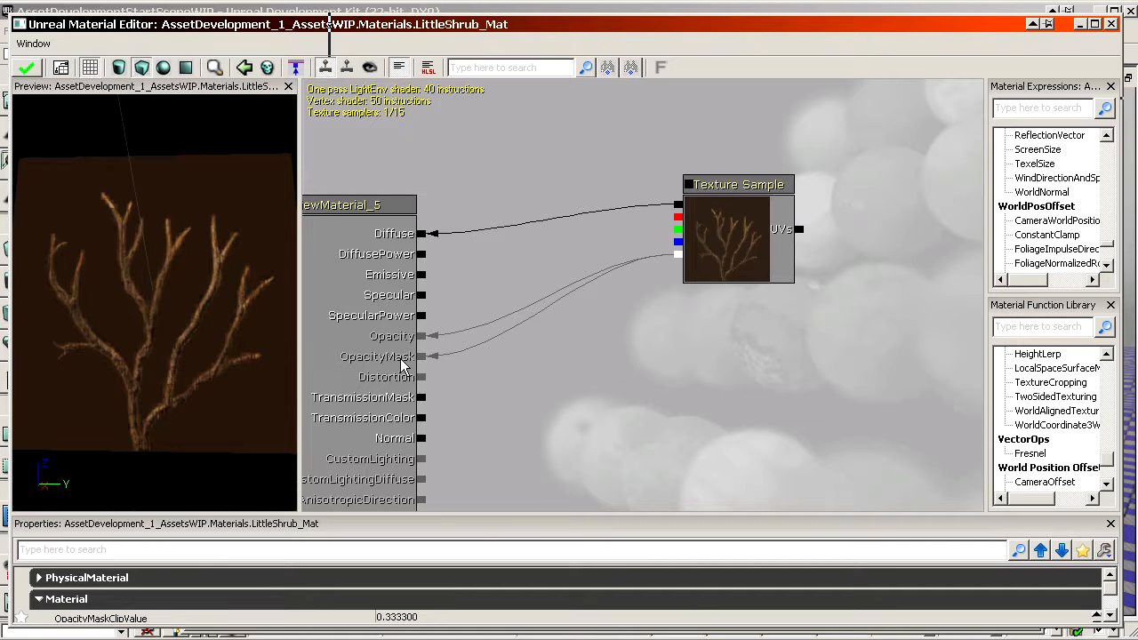
left_click_drag(478, 519, 464, 430)
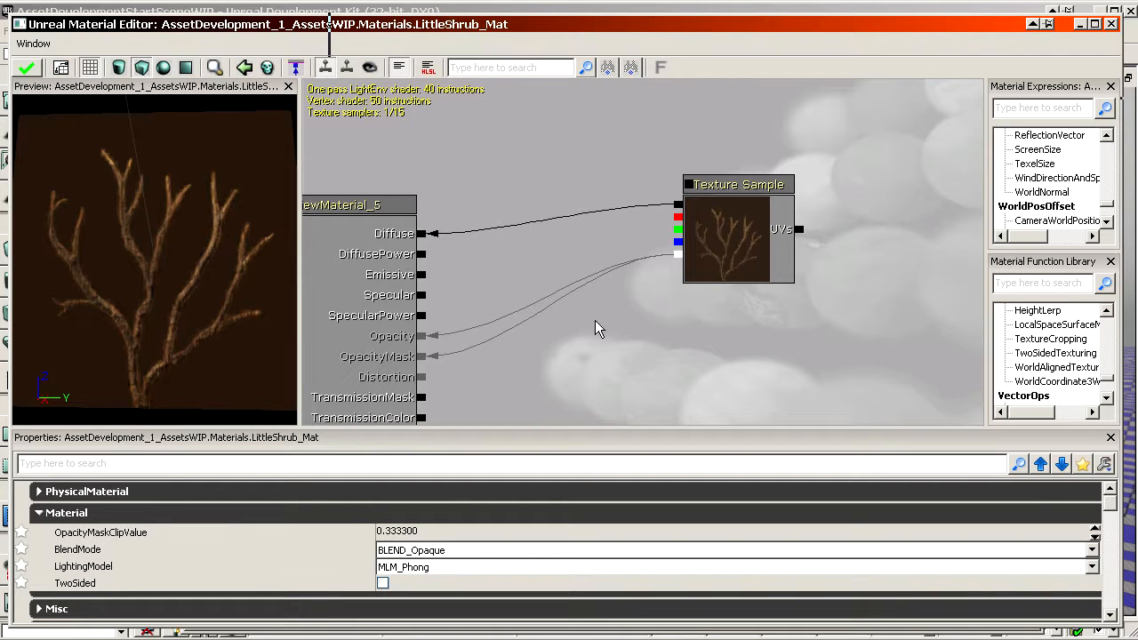
left_click_drag(595, 329, 634, 310)
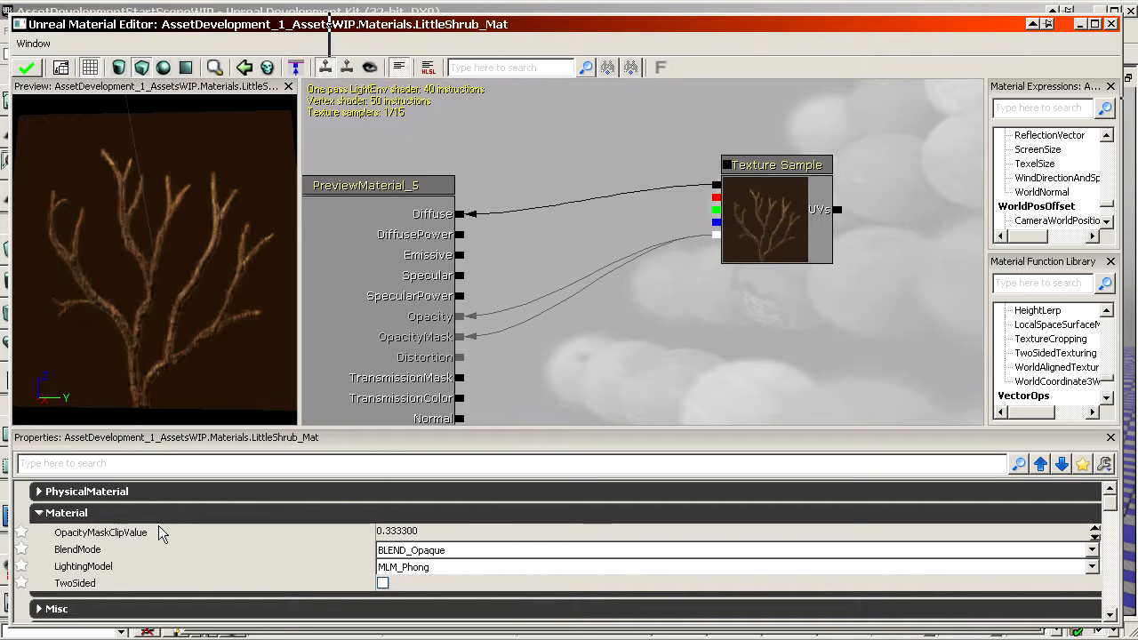
Step: Set the shrub material's BlendMode to BLEND_Translucent and inspect the branches in the preview
left_click(86, 551)
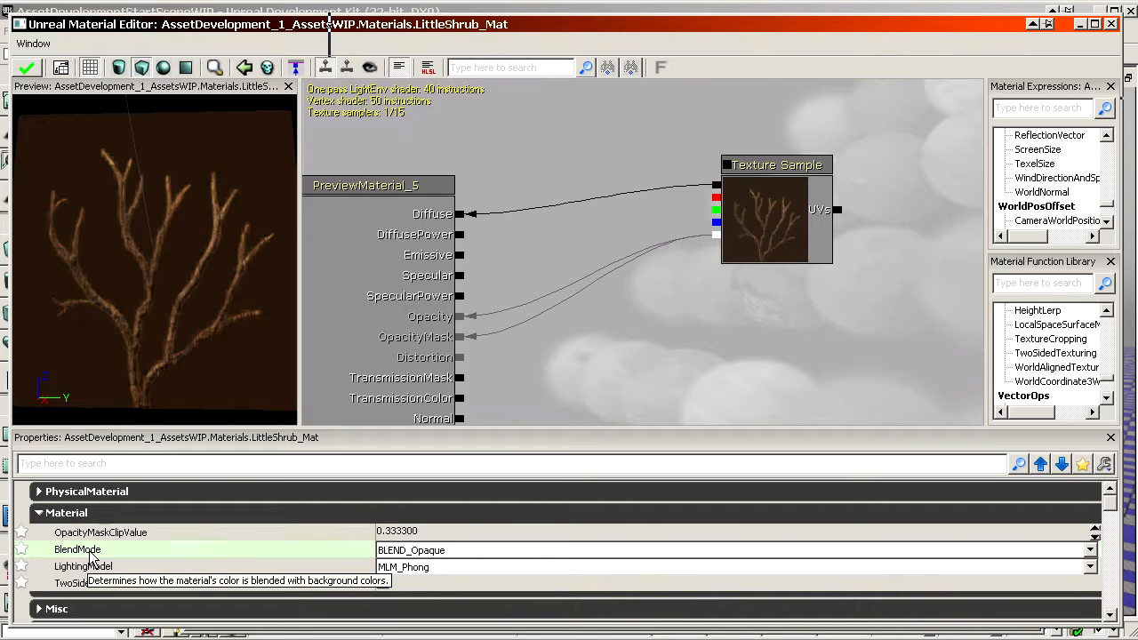
left_click(432, 551)
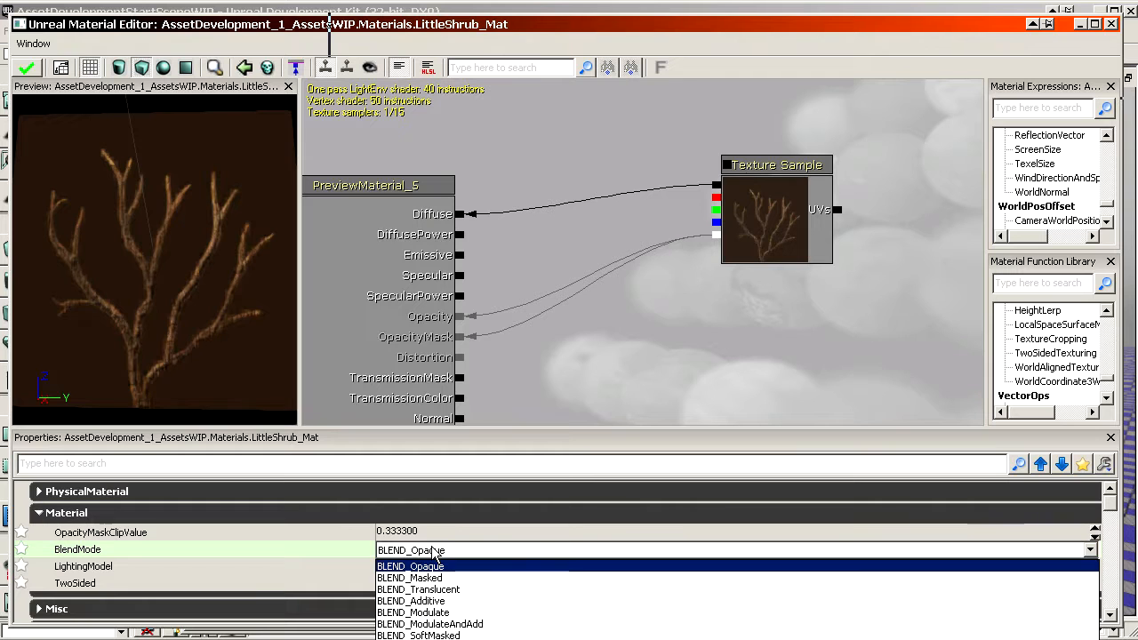
left_click(448, 594)
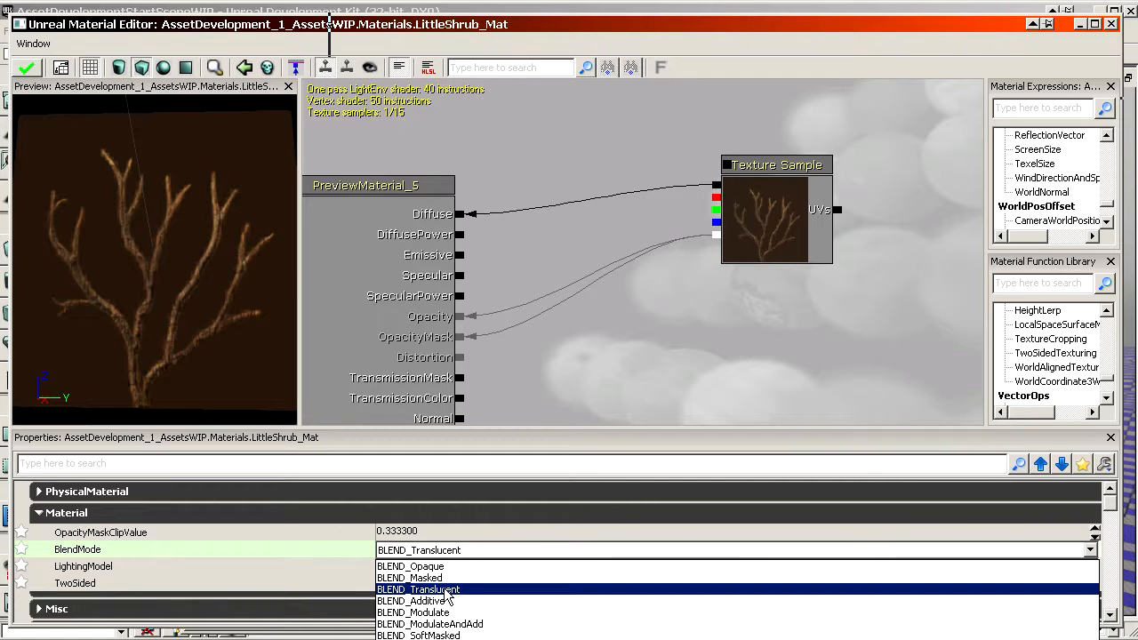
right_click_drag(238, 289, 148, 271)
mouse_move(148, 271)
left_mouse_down()
mouse_move(182, 271)
mouse_move(137, 277)
left_mouse_up()
right_click_drag(137, 278, 137, 286)
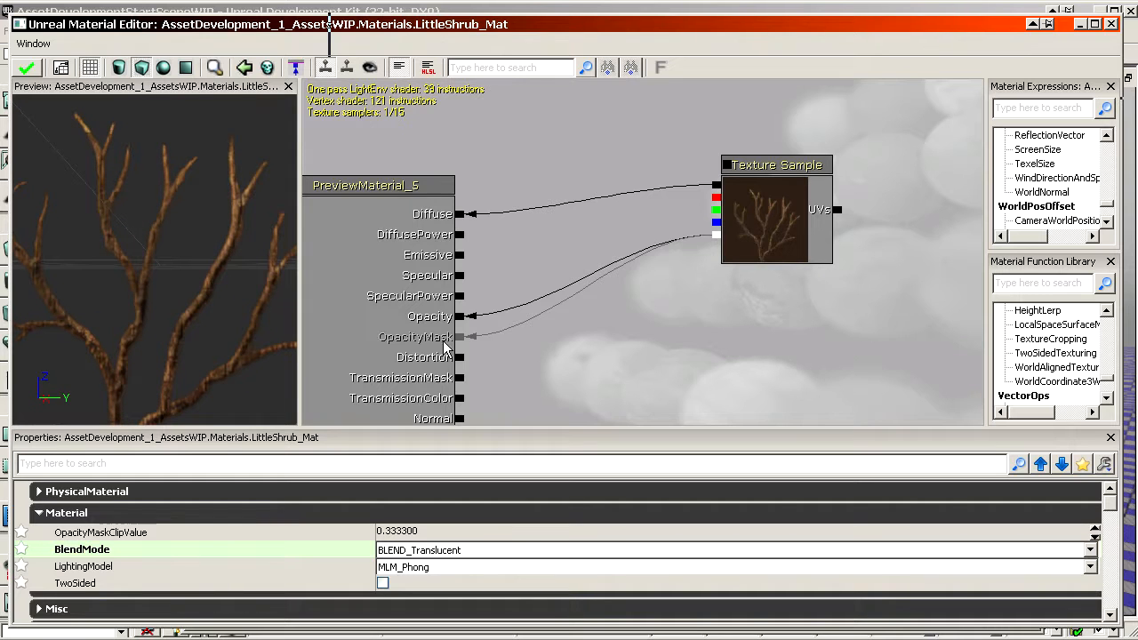
Step: Switch the shrub material's BlendMode to BLEND_Masked and examine the branch edges up close in the preview
left_click(445, 551)
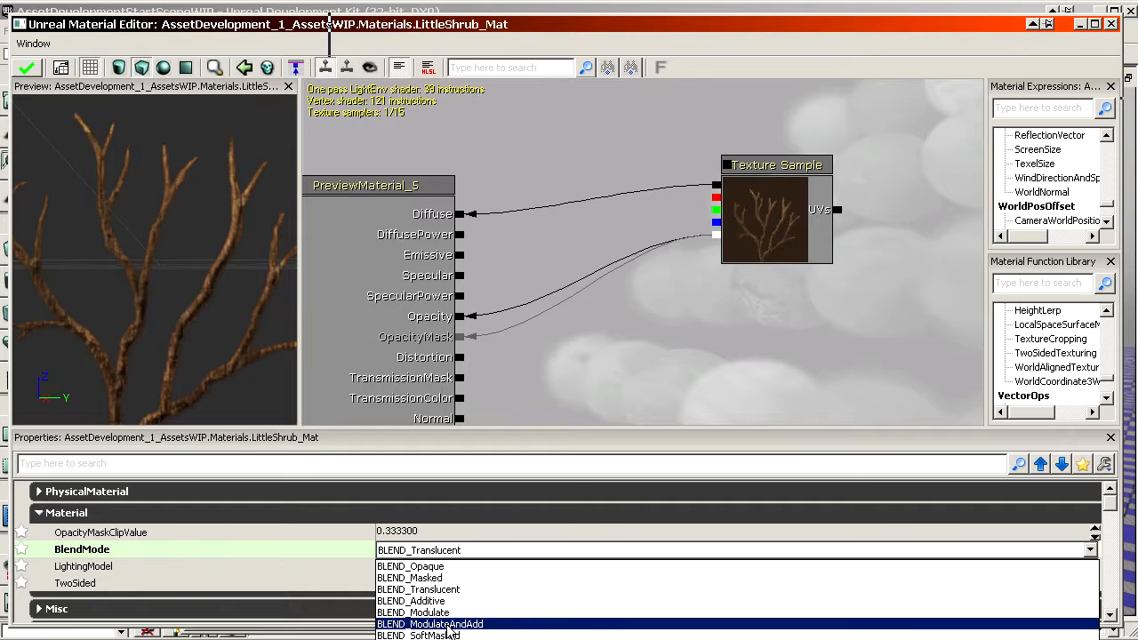
left_click(438, 579)
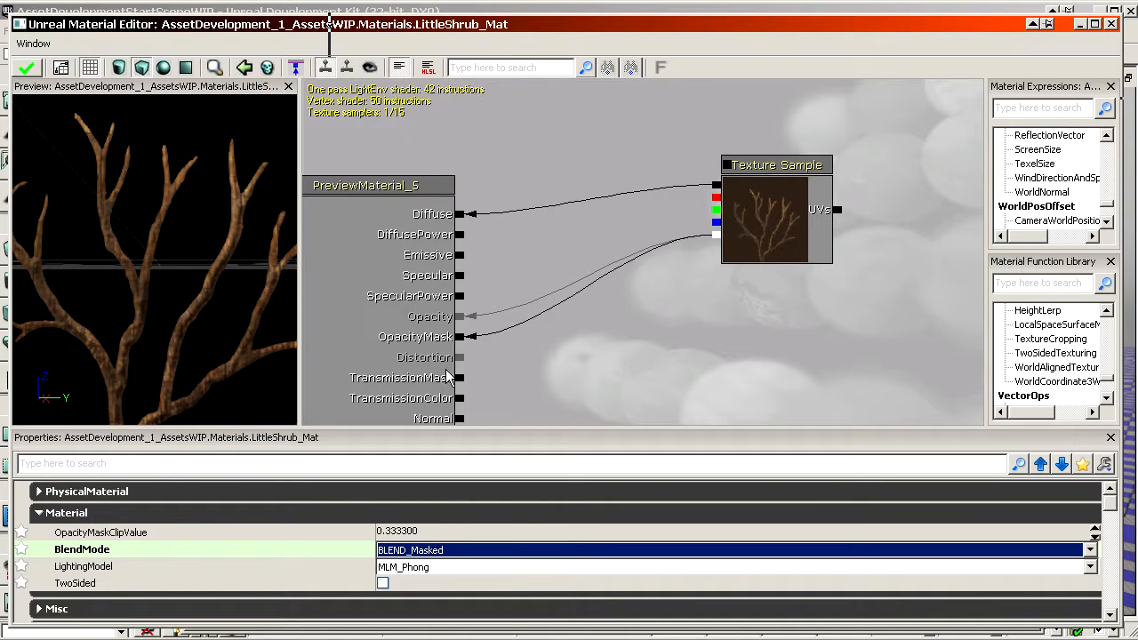
left_click(437, 551)
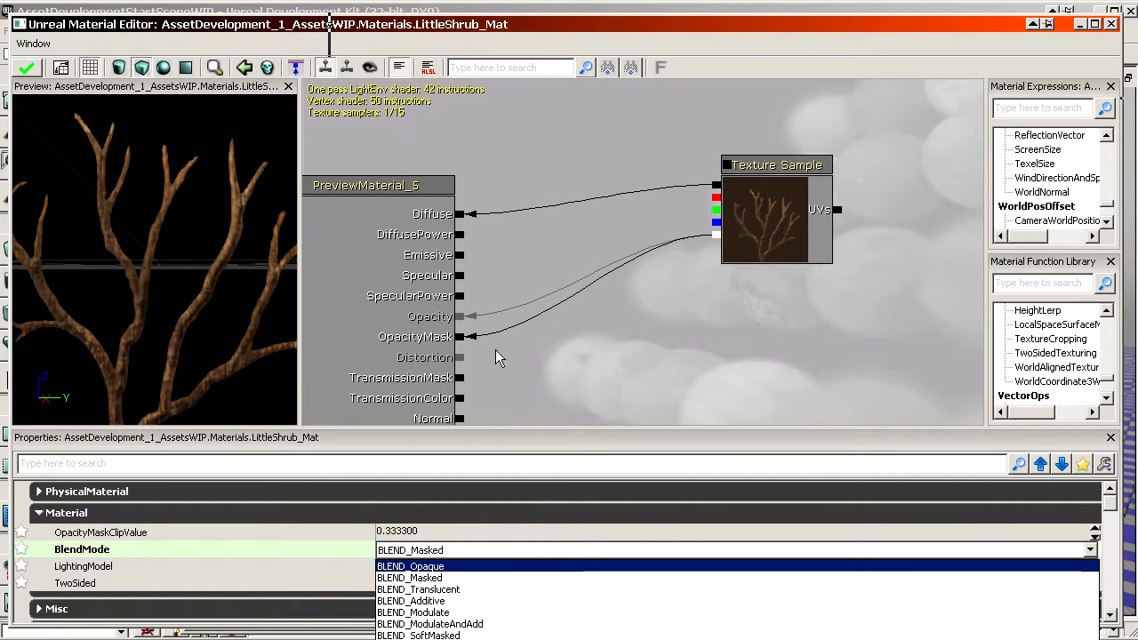
left_click(540, 353)
right_click_drag(179, 314, 180, 254)
mouse_move(180, 317)
left_mouse_down()
mouse_move(218, 322)
mouse_move(151, 318)
mouse_move(178, 329)
mouse_move(165, 325)
left_mouse_up()
right_click_drag(165, 325, 165, 289)
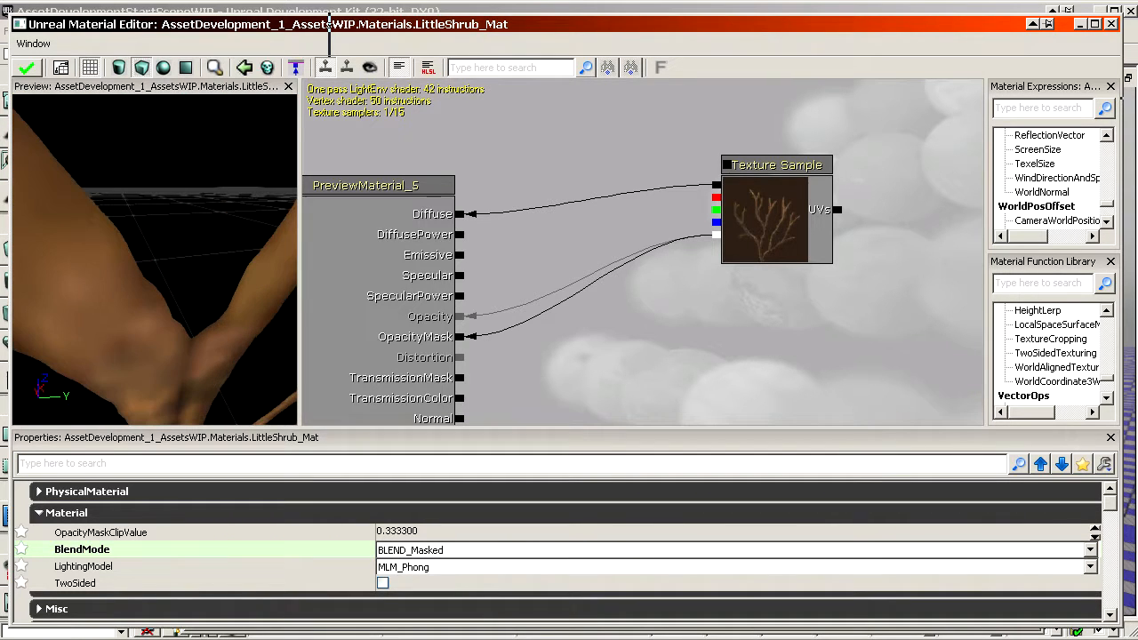
mouse_move(156, 289)
left_mouse_down()
mouse_move(174, 297)
mouse_move(159, 291)
left_mouse_up()
right_click_drag(159, 291, 158, 283)
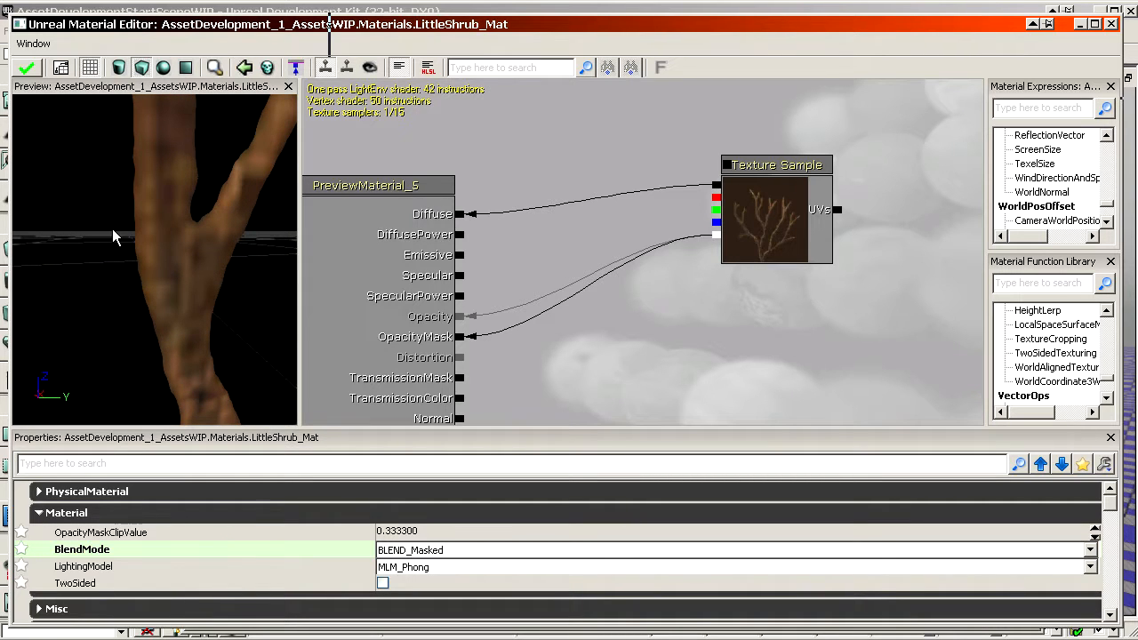
Step: Change BlendMode back to BLEND_Translucent and examine how soft the branch edges look at near and far distances
left_click(436, 551)
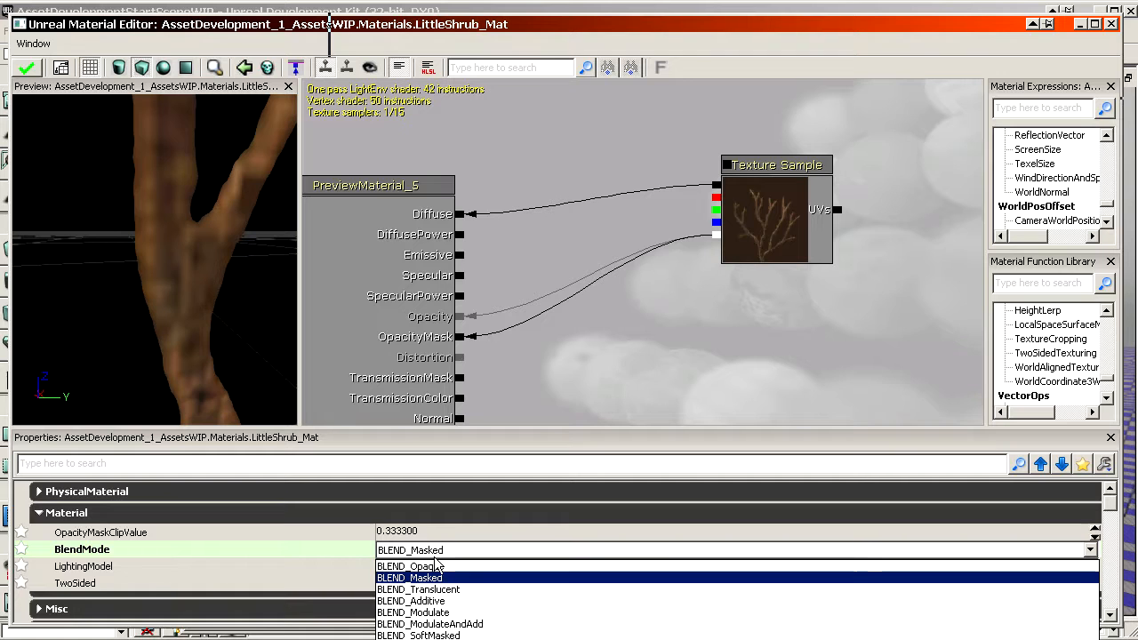
left_click(453, 587)
right_click_drag(156, 304, 155, 292)
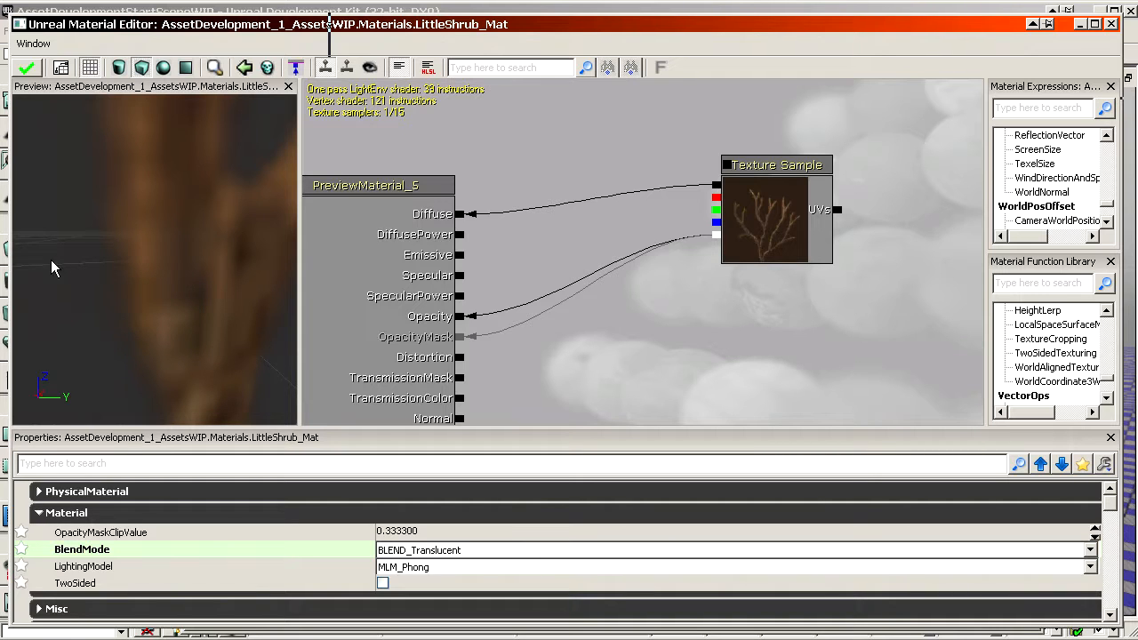
right_click_drag(51, 259, 51, 218)
left_click_drag(51, 217, 87, 255)
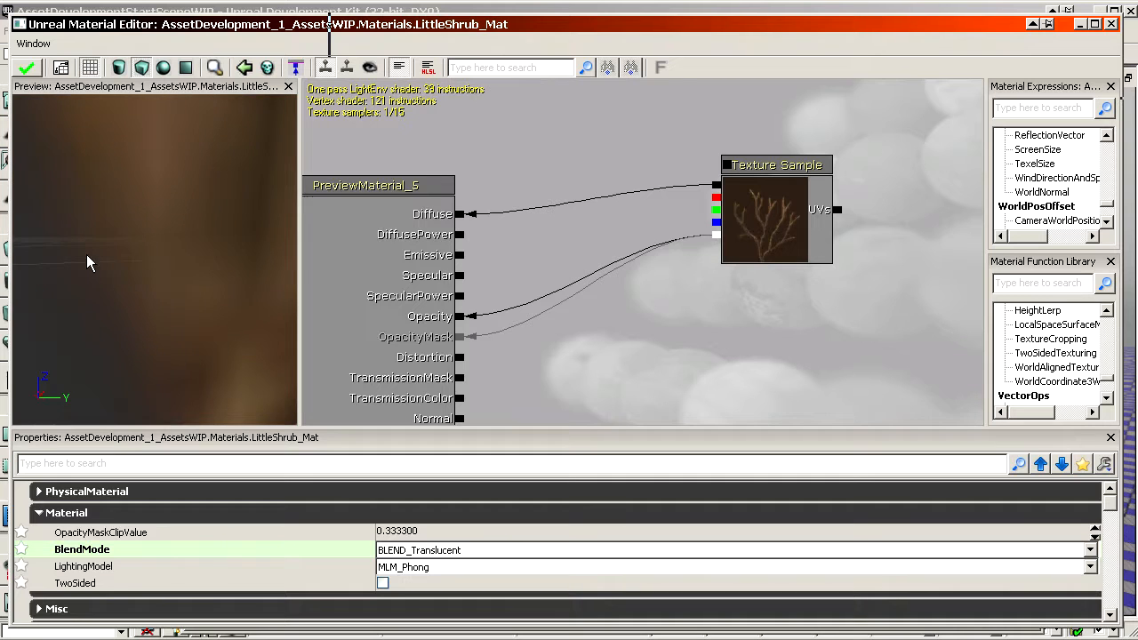
right_click_drag(157, 251, 153, 281)
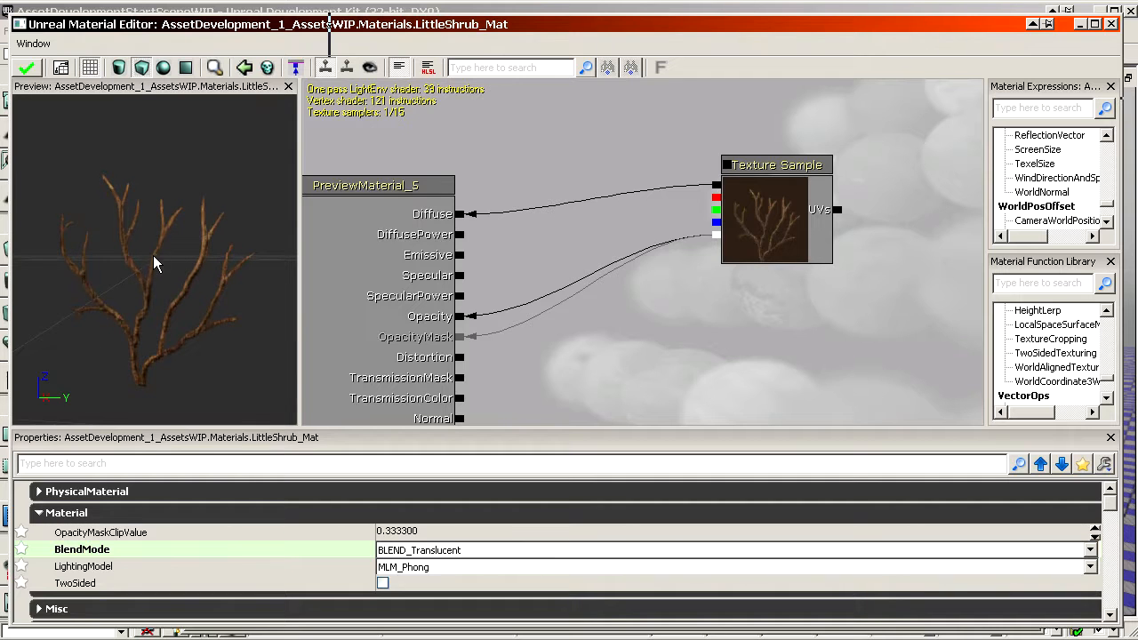
mouse_move(112, 324)
right_mouse_down()
mouse_move(112, 268)
mouse_move(112, 335)
right_mouse_up()
middle_click_drag(125, 324, 149, 339)
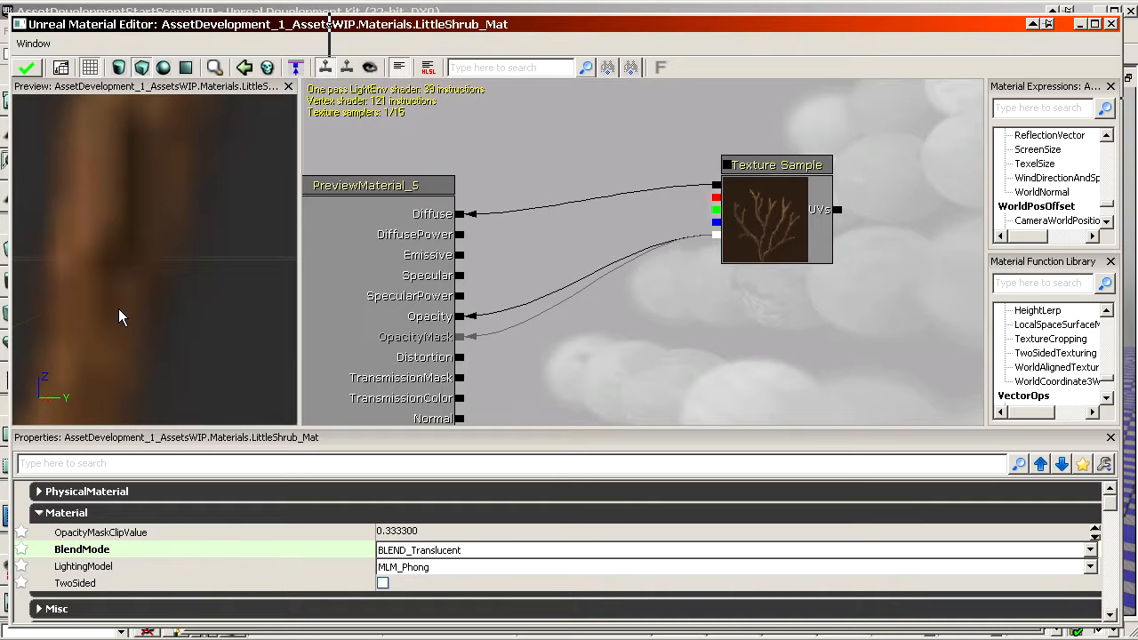
right_click_drag(124, 256, 152, 276)
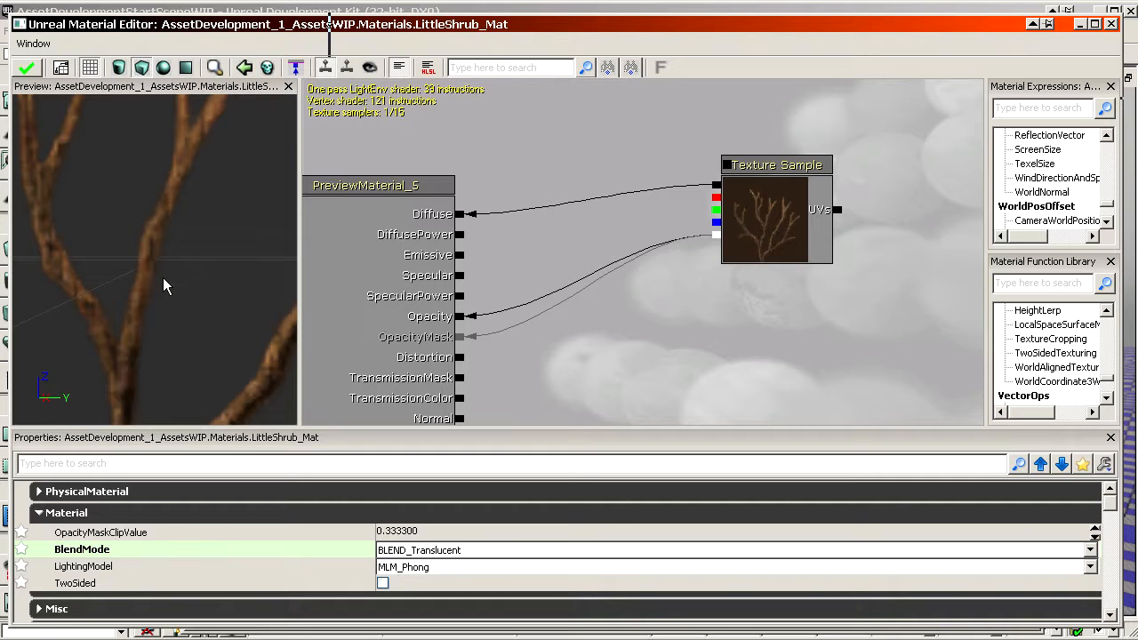
left_click_drag(198, 323, 186, 308)
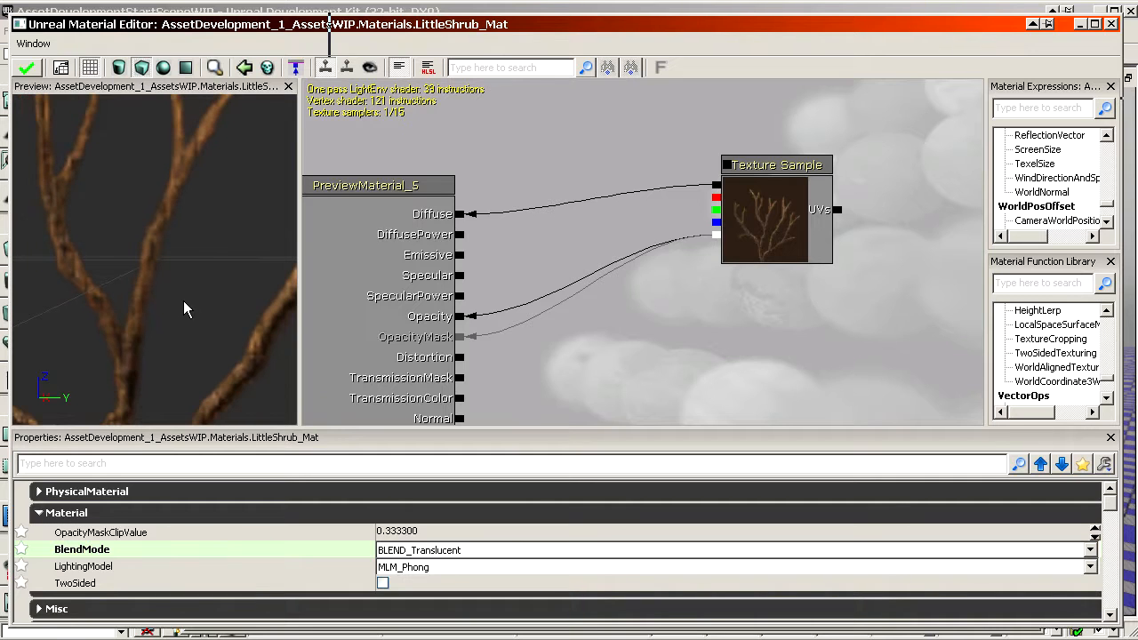
Step: Set the shrub material's BlendMode to BLEND_Masked for hard-edged transparency
left_click(406, 552)
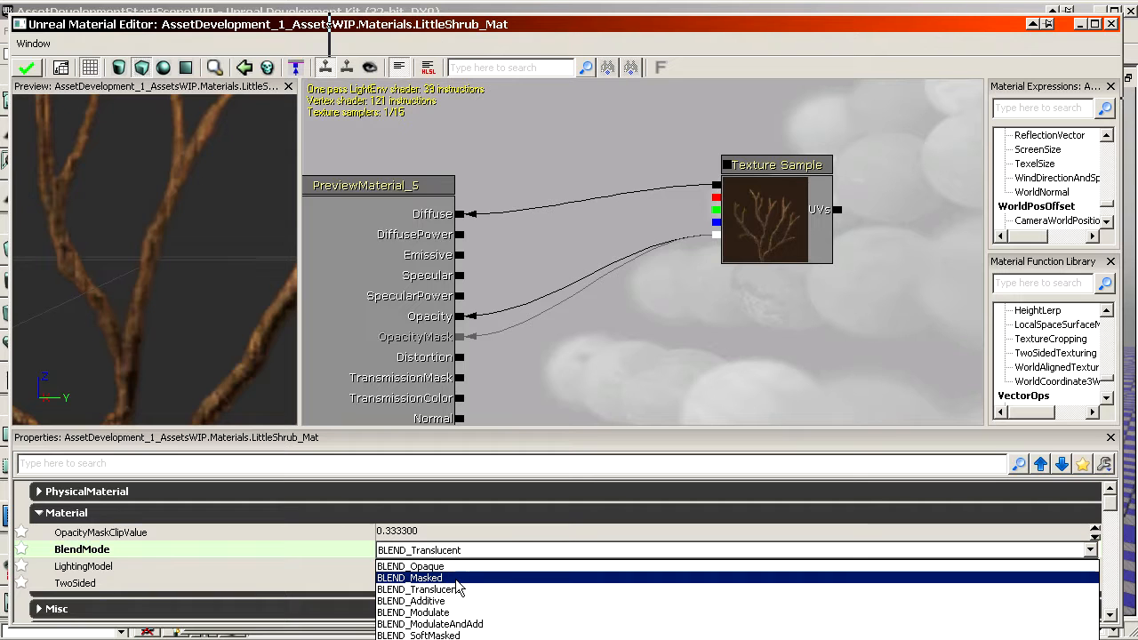
right_click_drag(151, 210, 142, 216)
left_click_drag(142, 216, 155, 223)
mouse_move(142, 216)
right_mouse_down()
mouse_move(142, 191)
mouse_move(141, 222)
right_mouse_up()
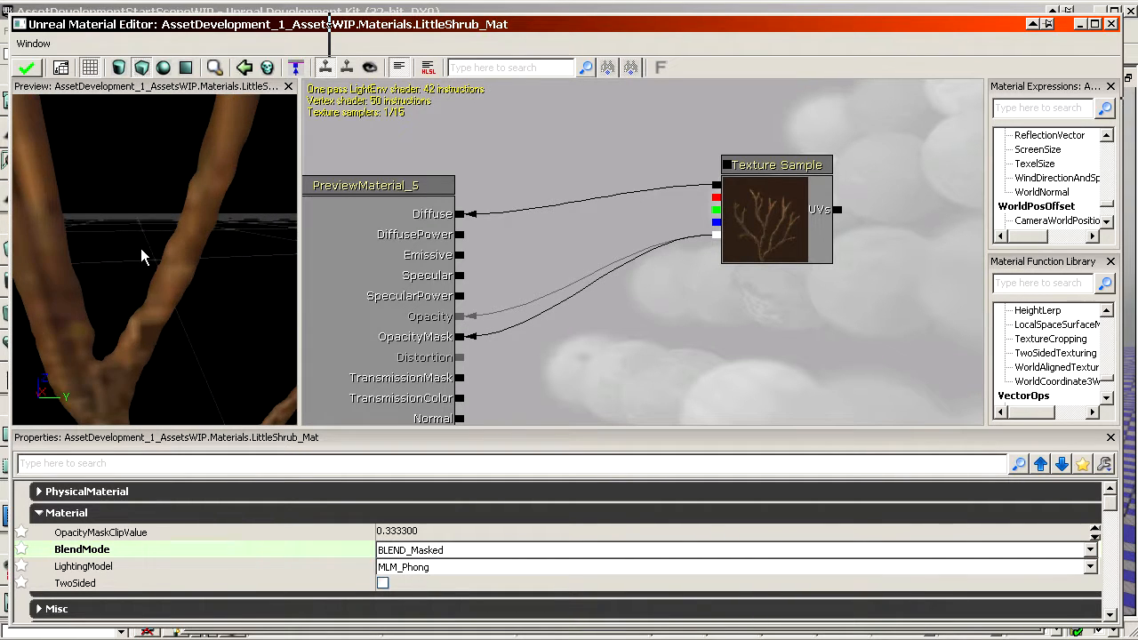
Step: Examine the masked branches in the preview from several angles and distances to judge their edges
left_click_drag(140, 251, 148, 240)
mouse_move(141, 252)
right_mouse_down()
mouse_move(140, 229)
mouse_move(140, 258)
right_mouse_up()
left_click_drag(140, 252, 163, 255)
right_click_drag(140, 252, 141, 242)
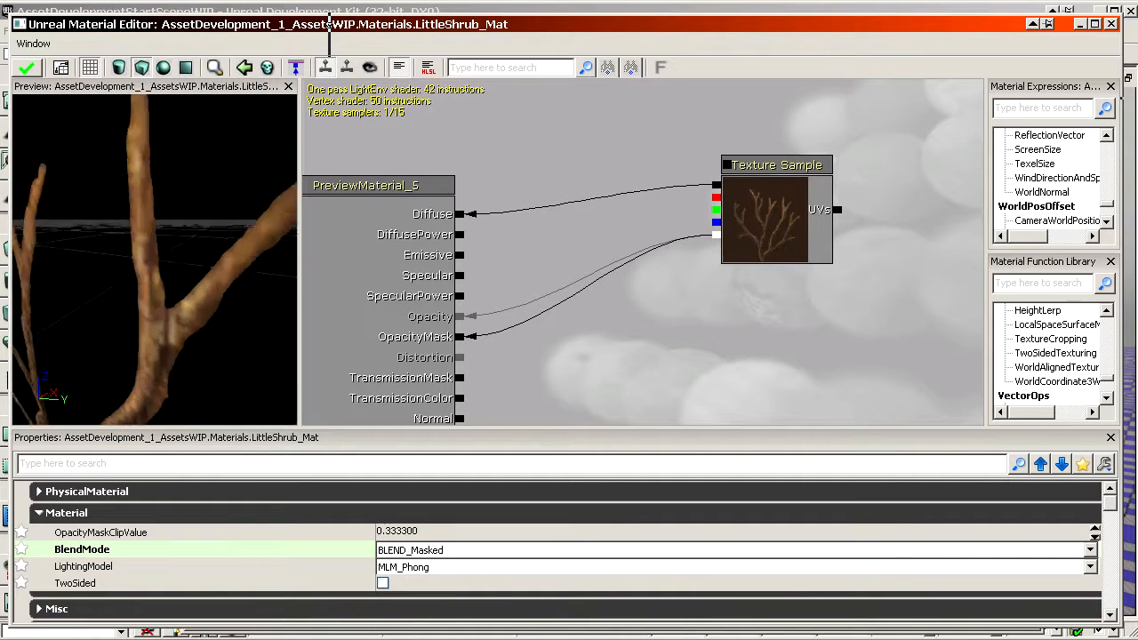
right_click_drag(166, 322, 166, 343)
left_click_drag(166, 322, 160, 311)
right_click_drag(165, 322, 166, 287)
left_click_drag(167, 308, 174, 308)
right_click_drag(167, 309, 166, 299)
left_click_drag(167, 309, 158, 308)
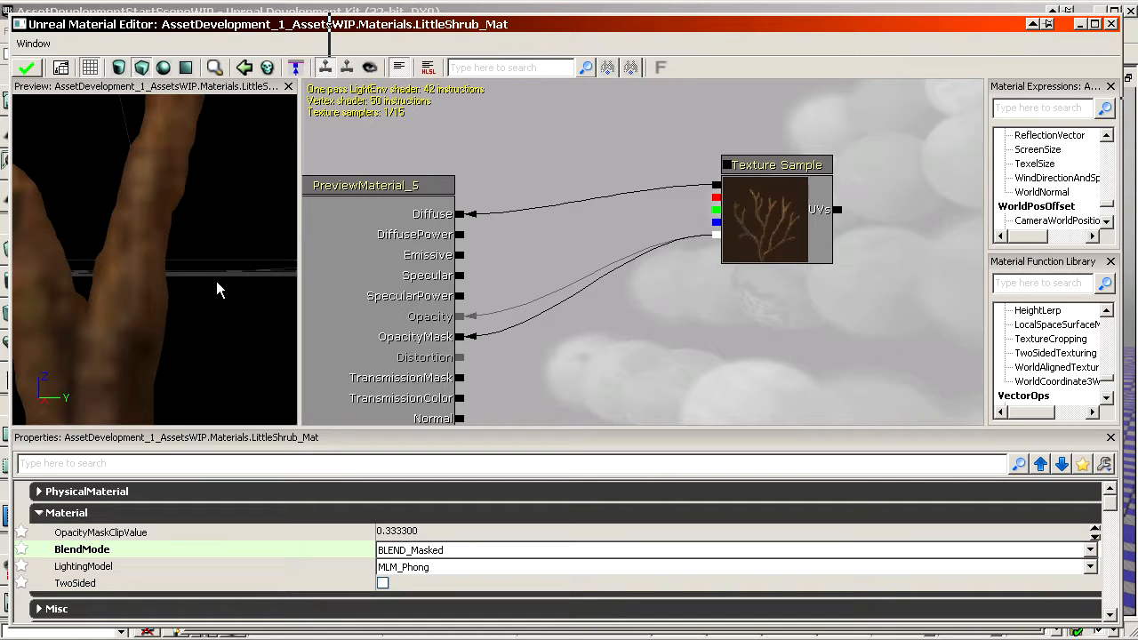
mouse_move(196, 276)
right_mouse_down()
mouse_move(197, 301)
mouse_move(197, 266)
right_mouse_up()
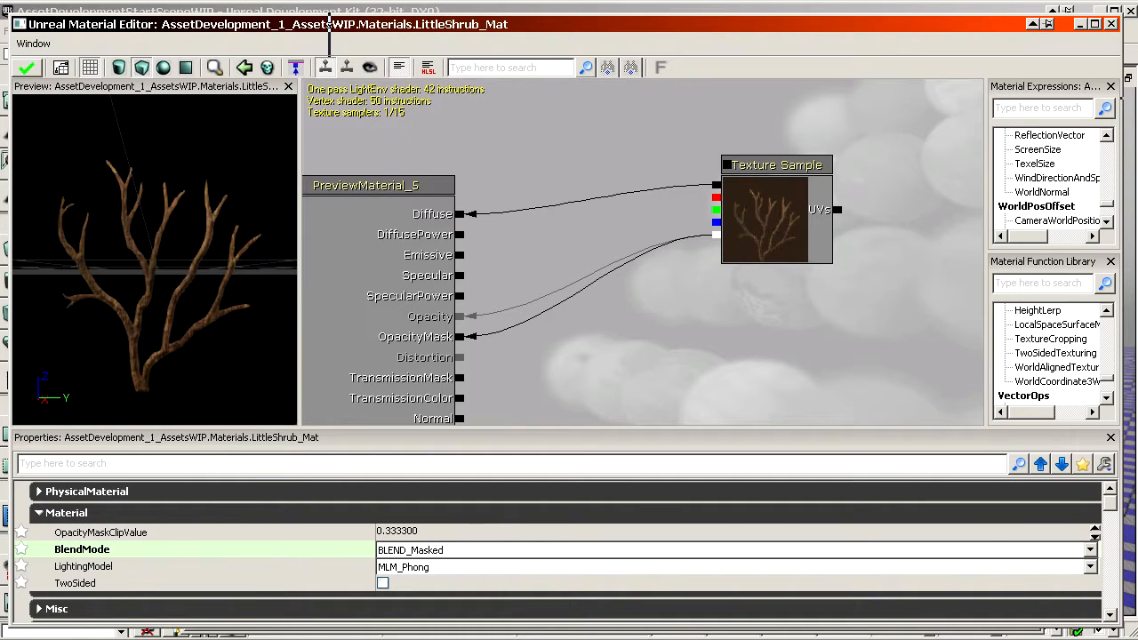
Step: Break the alpha link to Opacity, keeping only OpacityMask, and enable TwoSided on the shrub material
left_click(462, 320, "alt")
left_click_drag(129, 312, 135, 335)
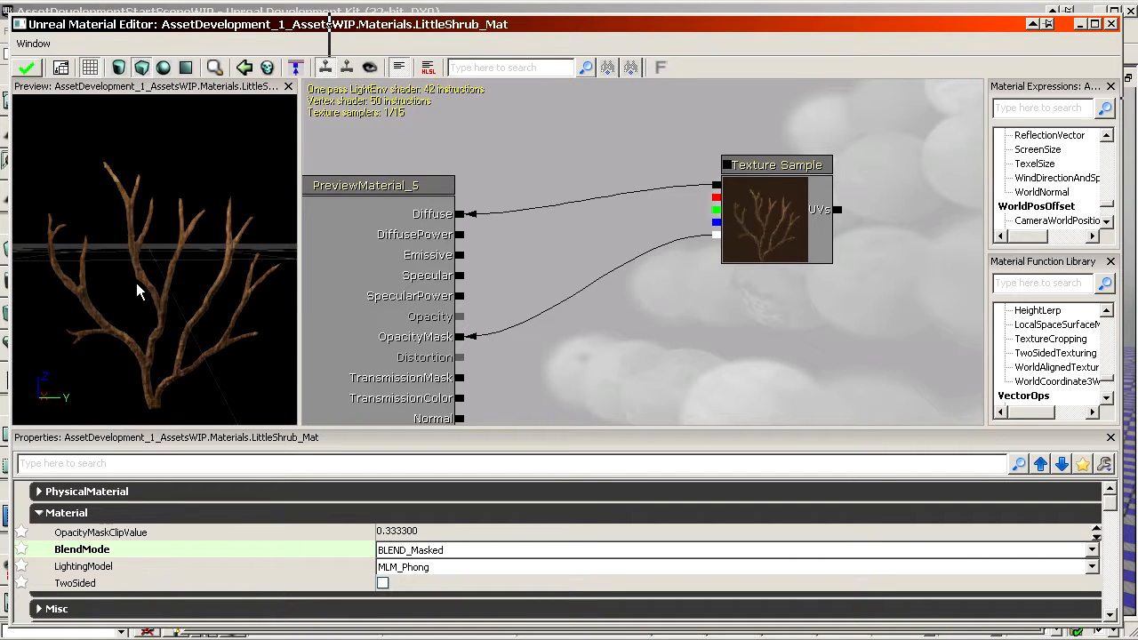
left_click(79, 584)
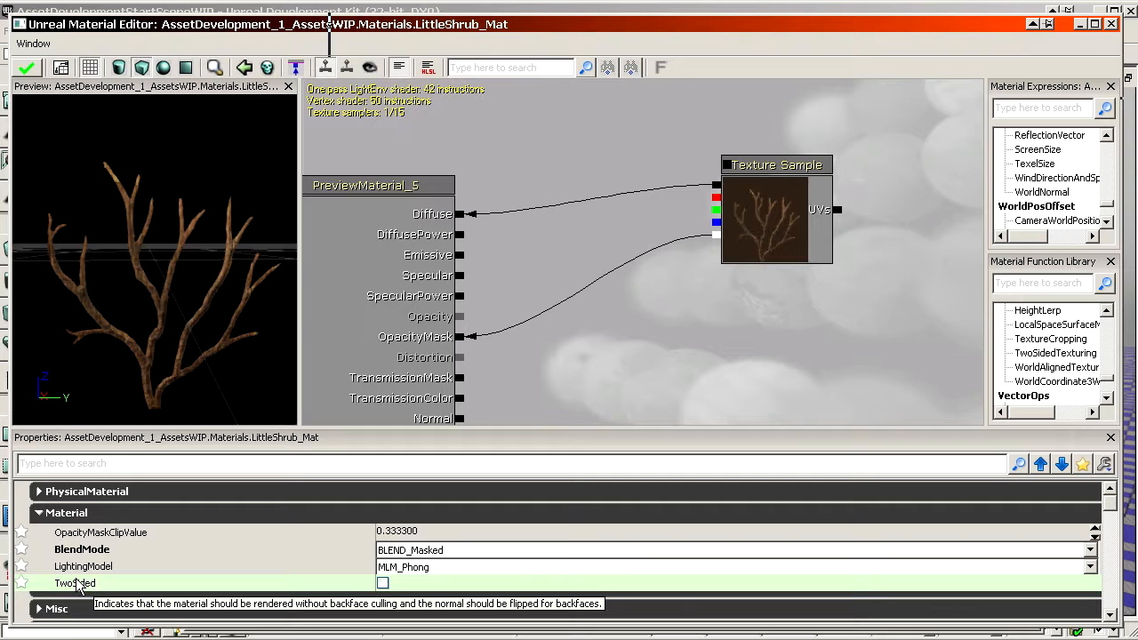
double_click(122, 582)
left_click_drag(79, 283, 214, 272)
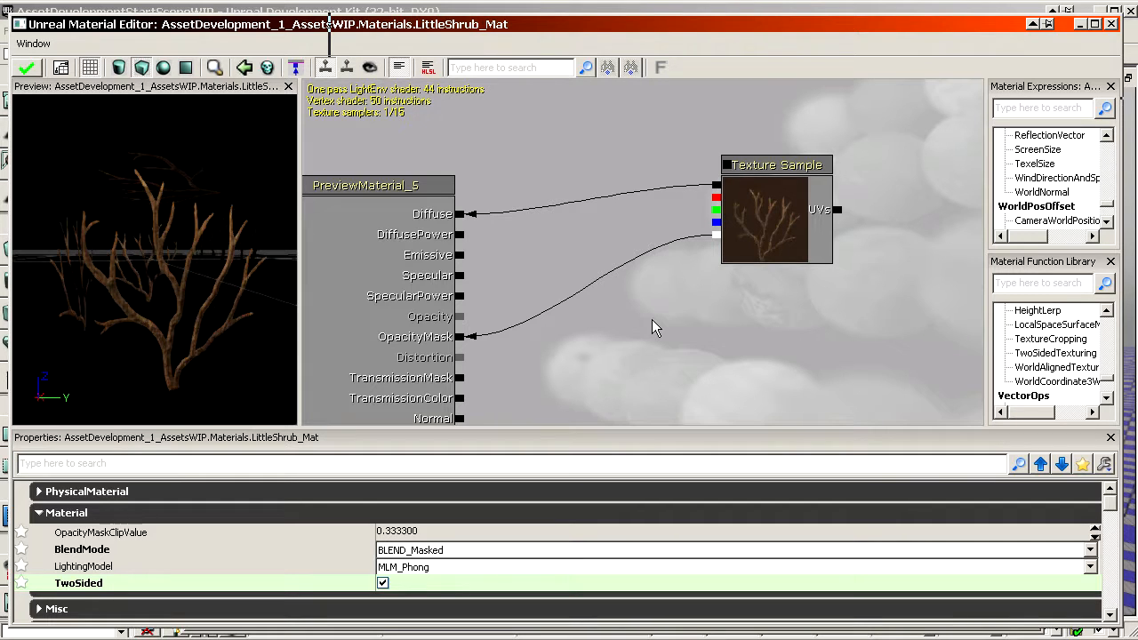
Step: Apply the changes to LittleShrub_Mat and close its material editor
left_click(38, 69)
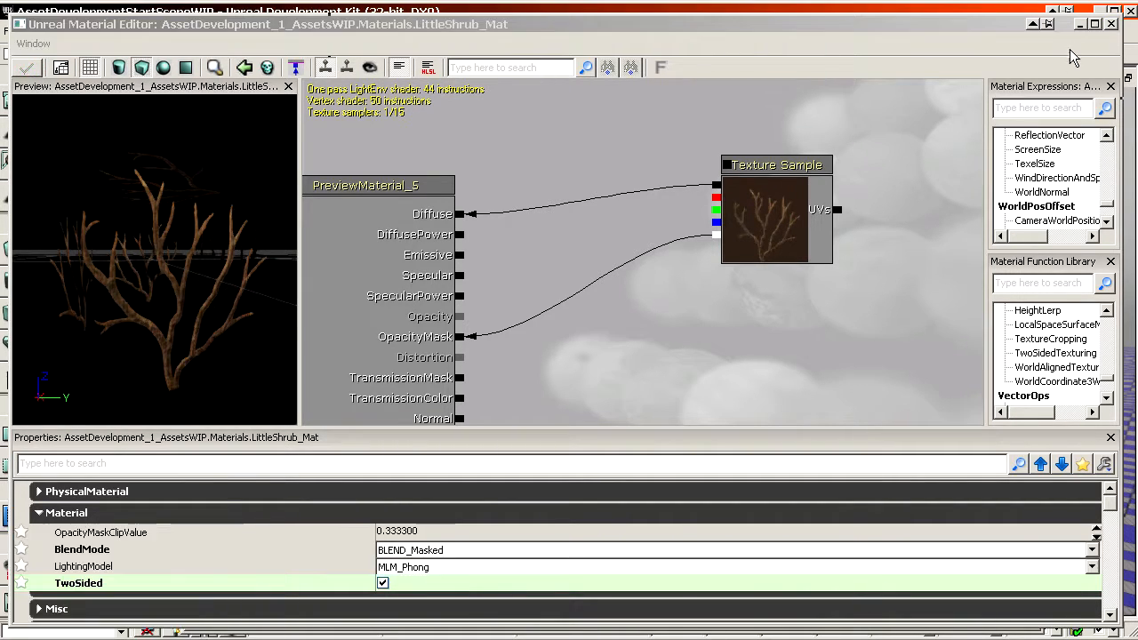
left_click(1112, 24)
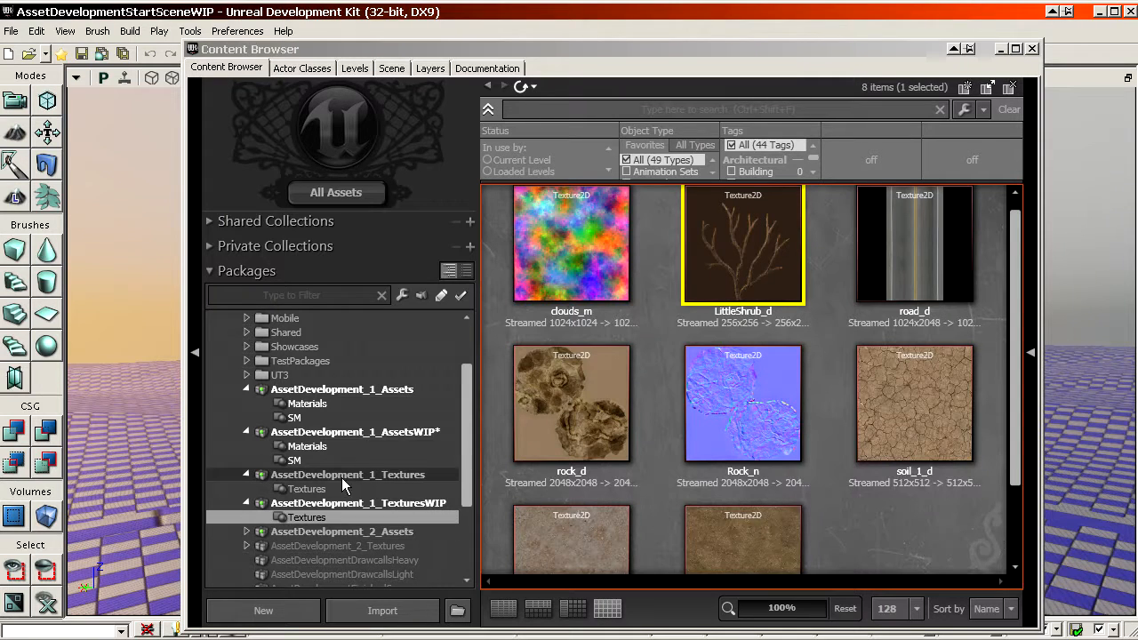
Step: Save the AssetDevelopment_1_AssetsWIP package and show the static meshes in its SM group
right_click(336, 434)
left_click(340, 444)
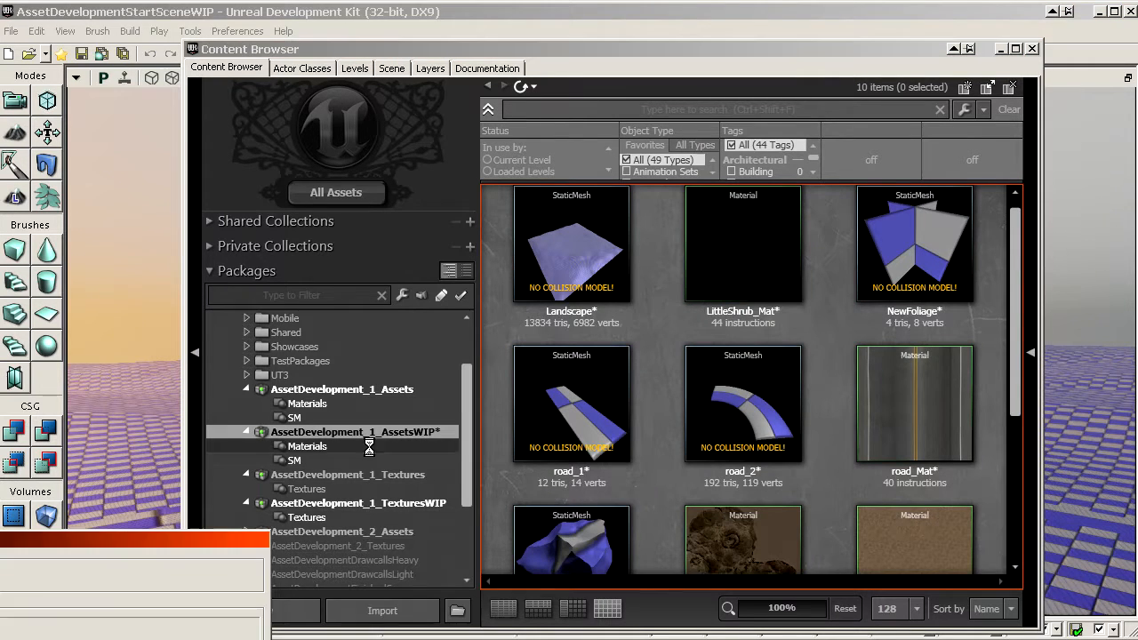
left_click(311, 456)
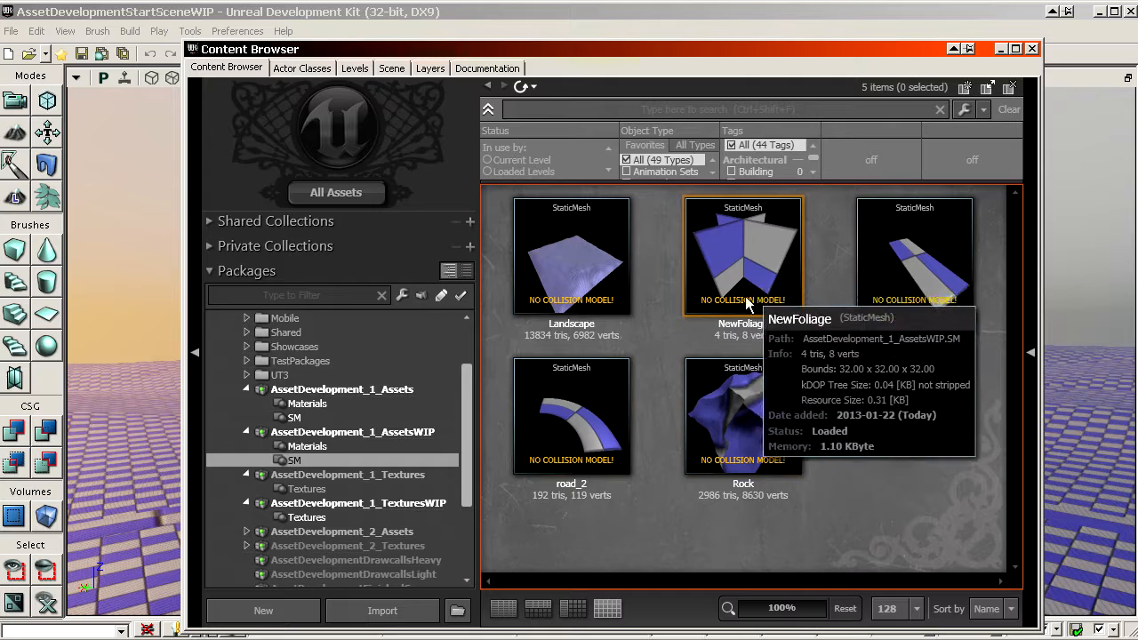
Step: Open the NewFoliage static mesh and expand its LODInfo down to the Material slot of element 0
double_click(741, 266)
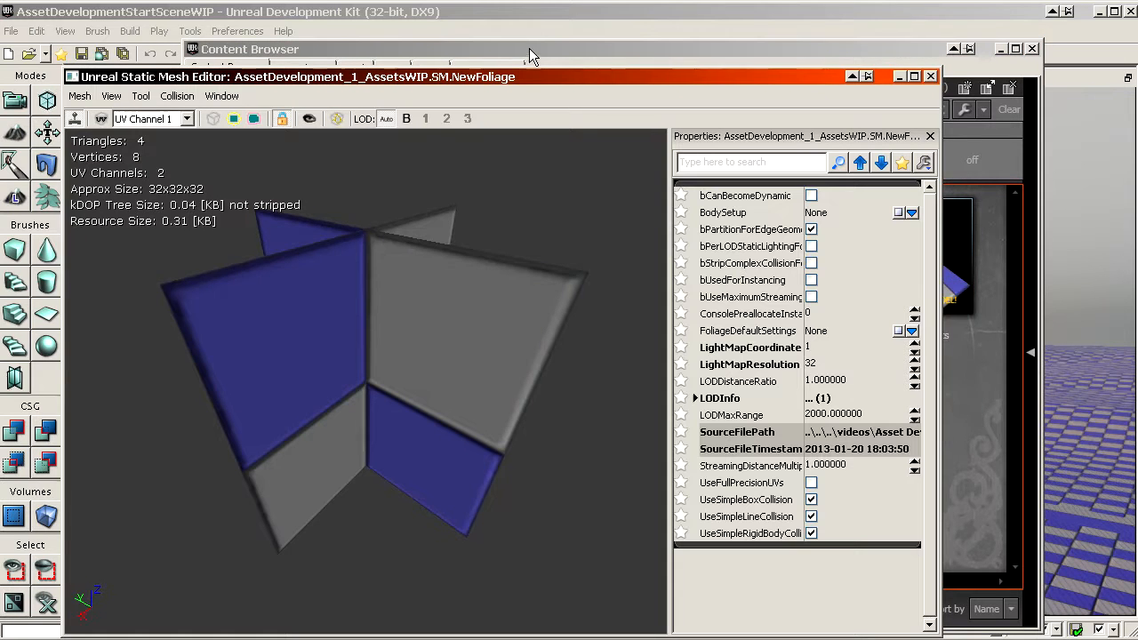
left_click_drag(538, 77, 273, 40)
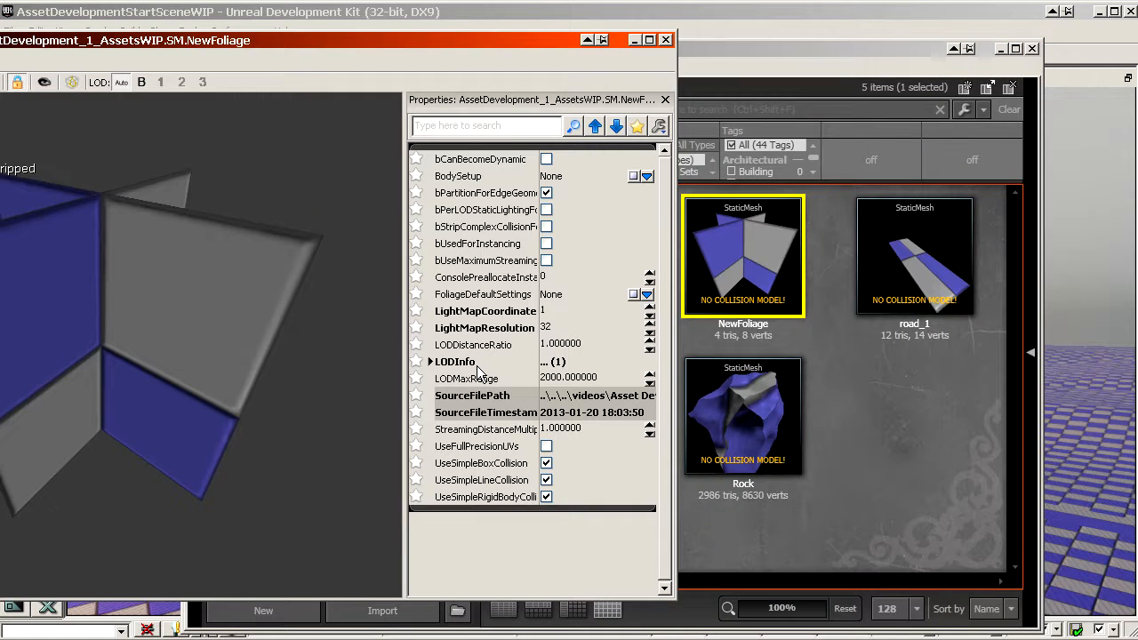
left_click(430, 362)
double_click(474, 384)
double_click(486, 399)
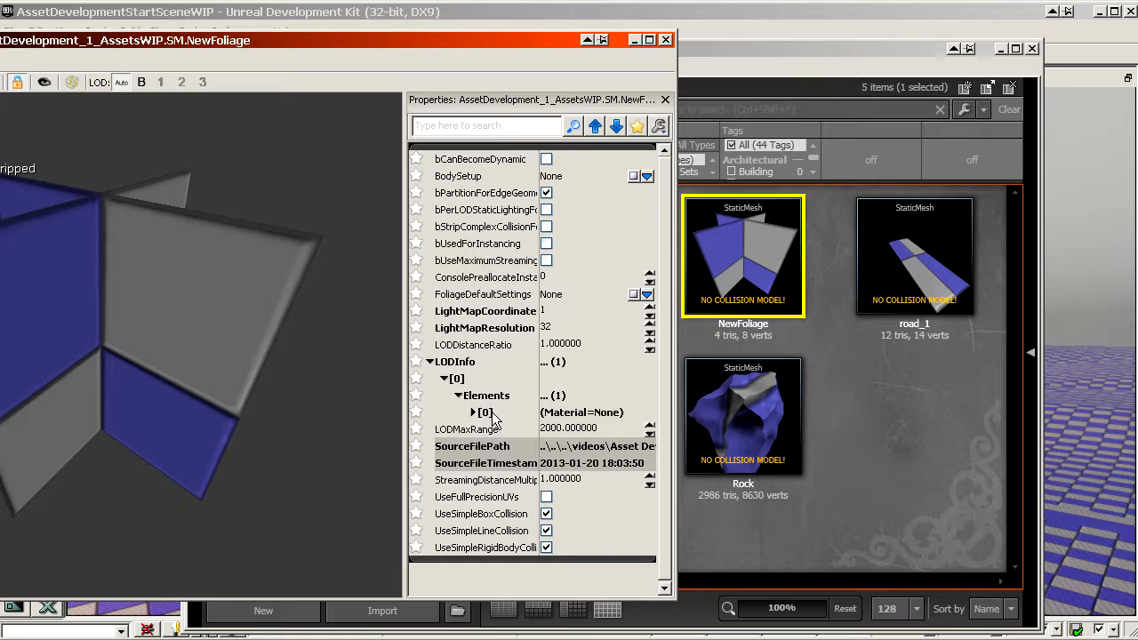
double_click(491, 414)
left_click(524, 466)
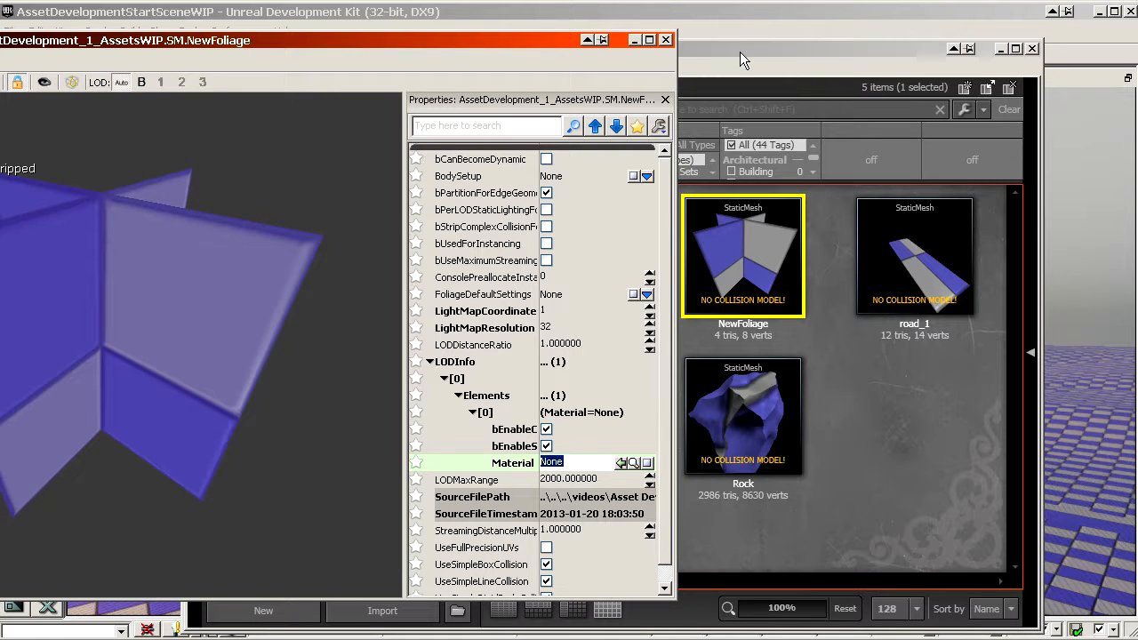
Step: Assign LittleShrub_Mat to the NewFoliage mesh's material slot, check the shrub in the preview, and close its mesh editor
left_click_drag(739, 52, 828, 34)
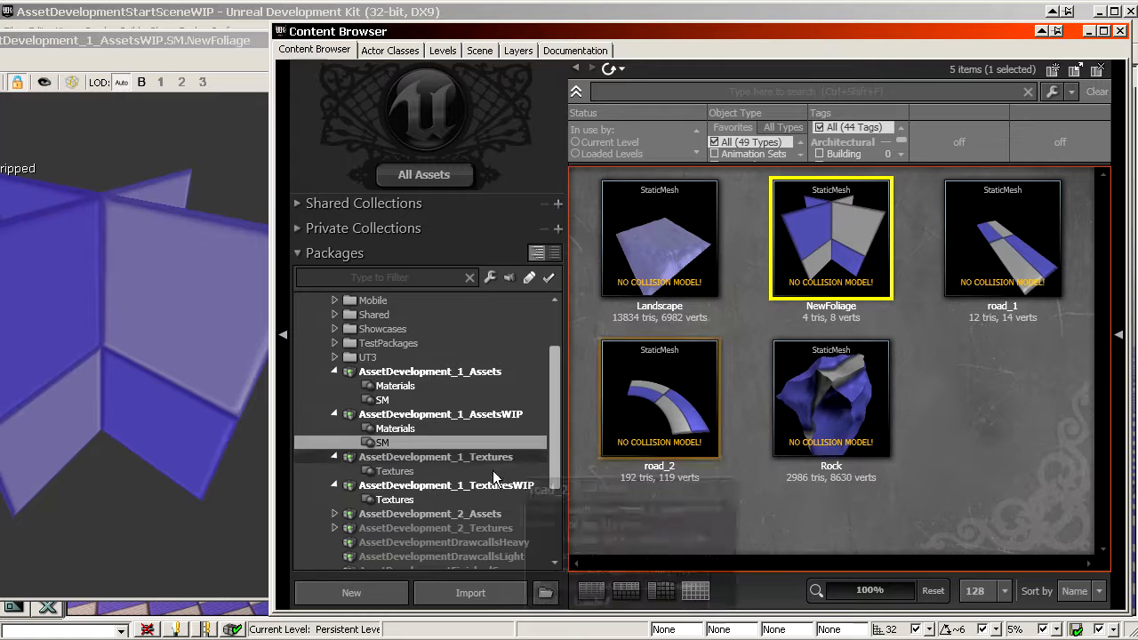
left_click(432, 498)
left_click(414, 427)
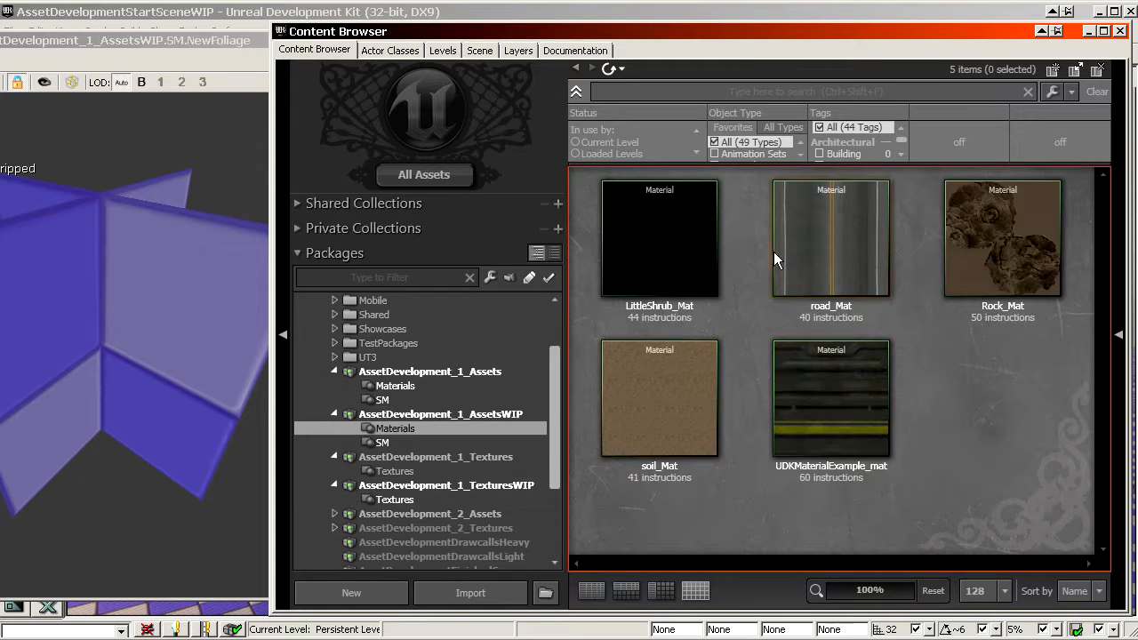
left_click(659, 239)
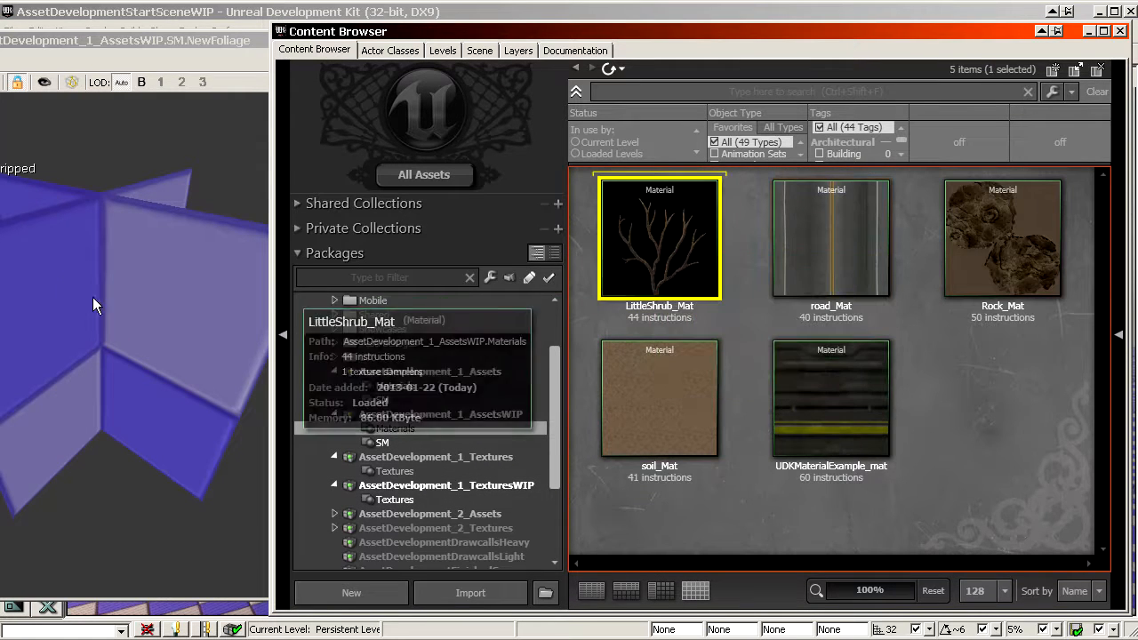
left_click(120, 172)
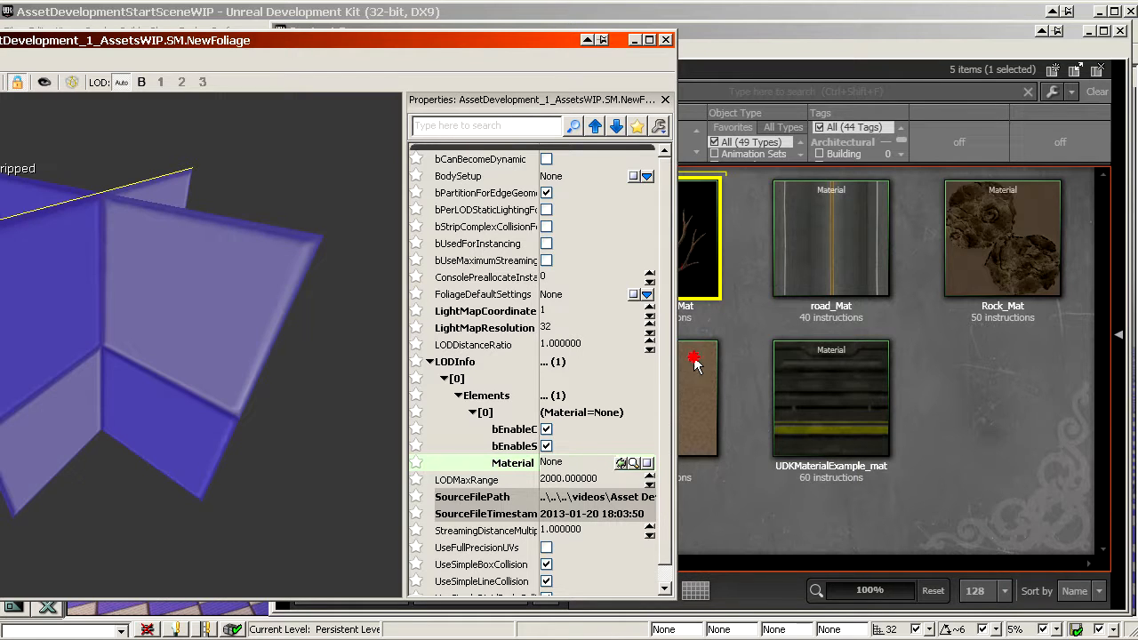
left_click(621, 463)
left_click(663, 201)
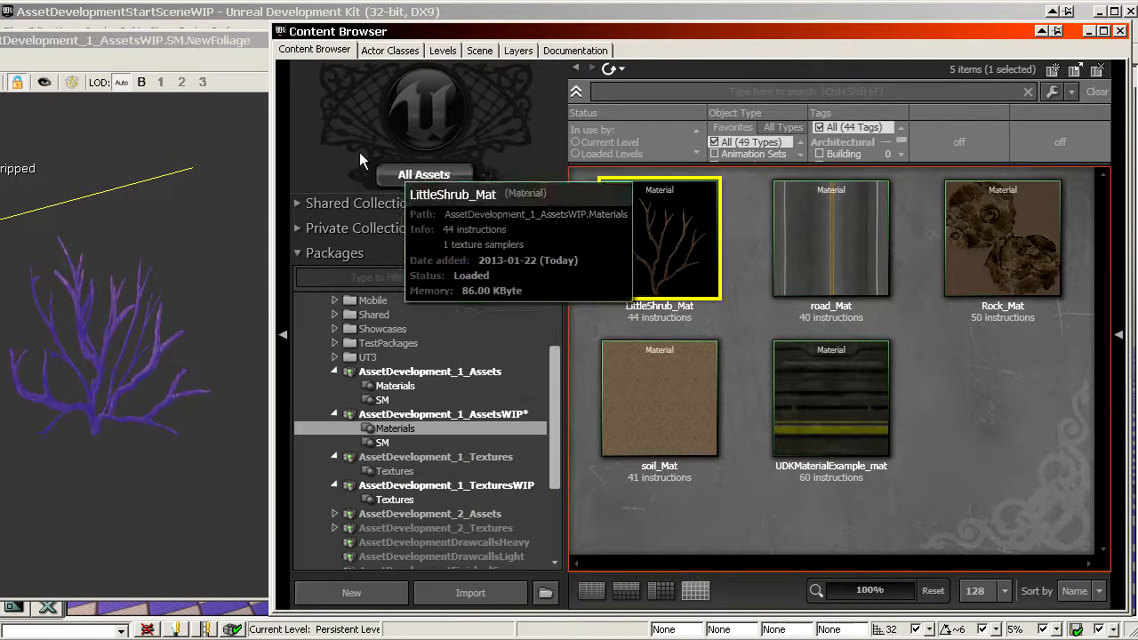
left_click(254, 49)
left_click(513, 343)
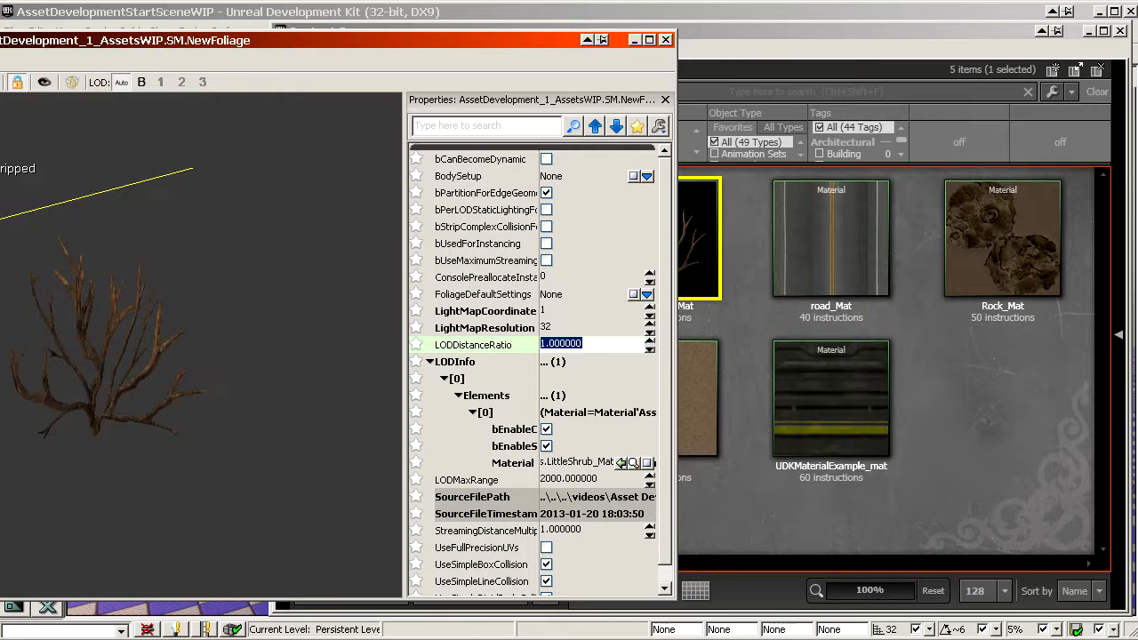
left_click_drag(205, 311, 293, 321)
mouse_move(293, 320)
right_mouse_down()
mouse_move(294, 253)
mouse_move(293, 298)
right_mouse_up()
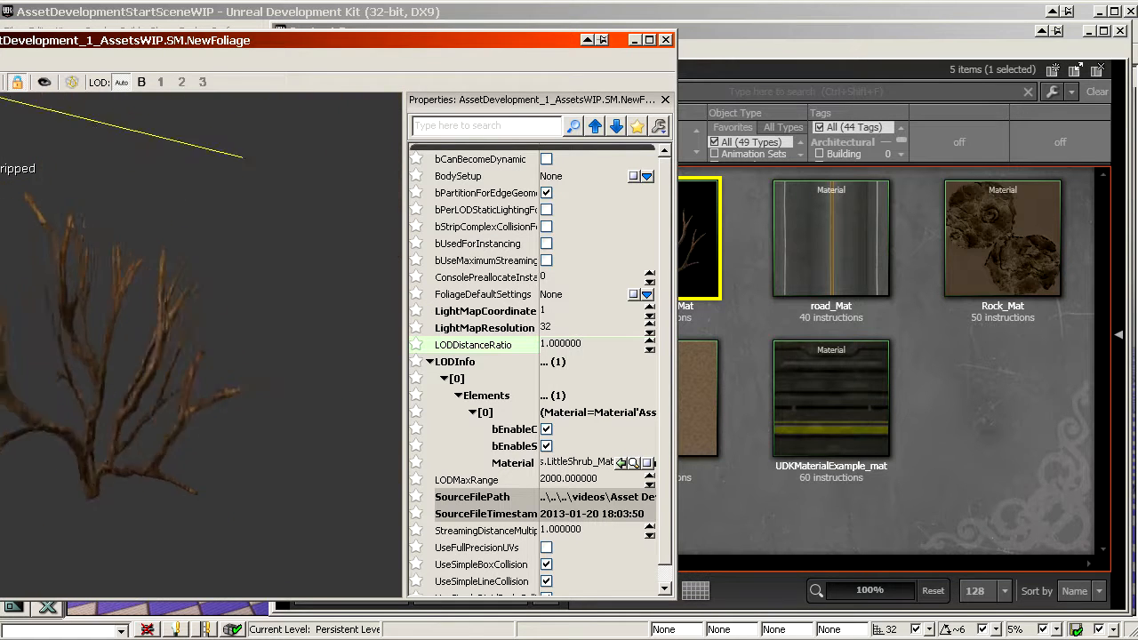
left_click_drag(293, 298, 266, 298)
left_click(665, 41)
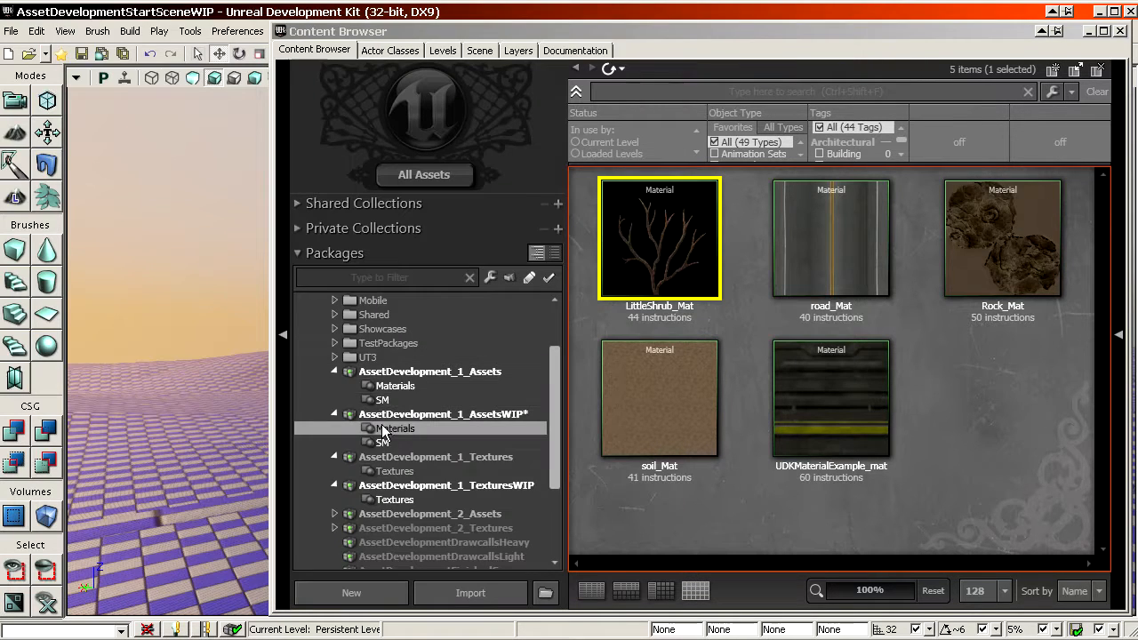
Step: Open the Landscape static mesh and assign soil_Mat to its LODInfo material slot
left_click(383, 442)
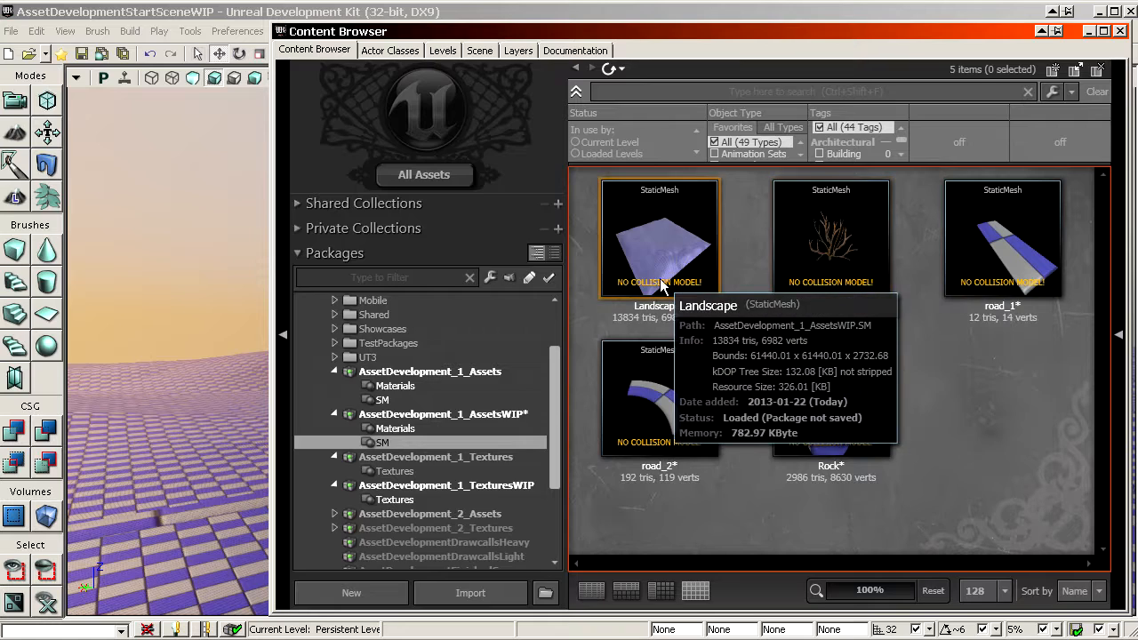
double_click(659, 279)
left_click(758, 41)
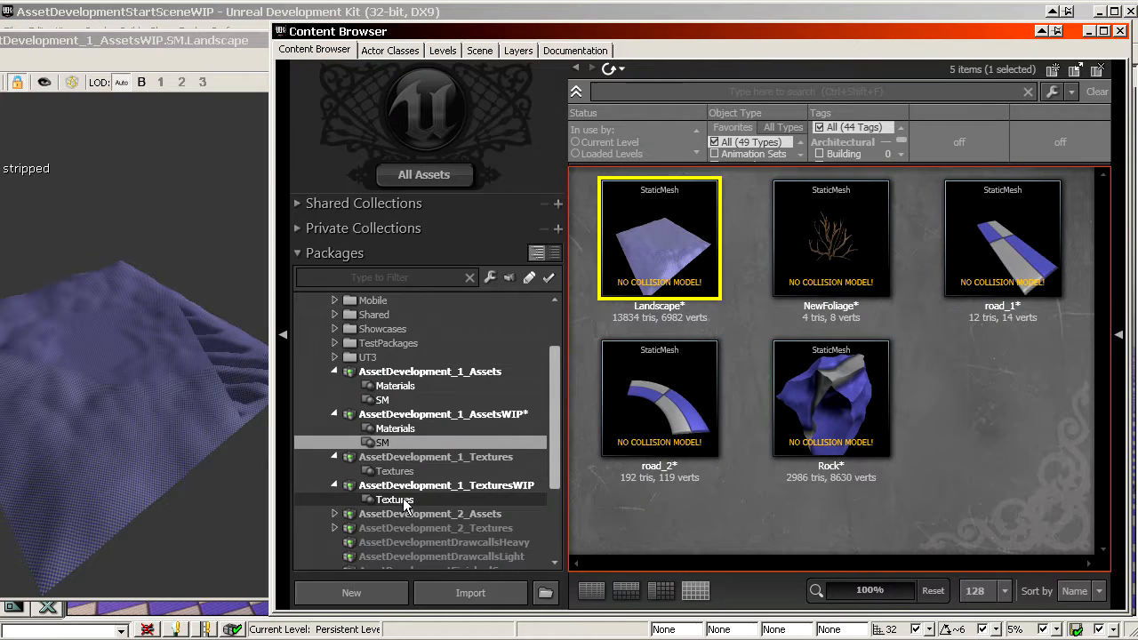
left_click(395, 428)
left_click(659, 400)
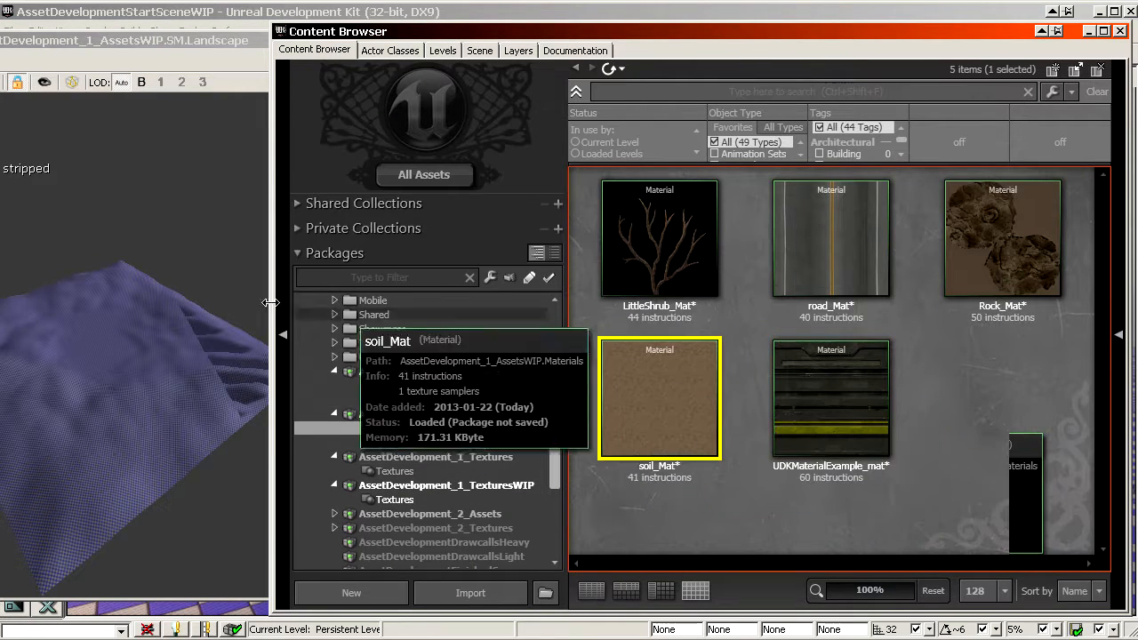
left_click(266, 302)
left_click(622, 464)
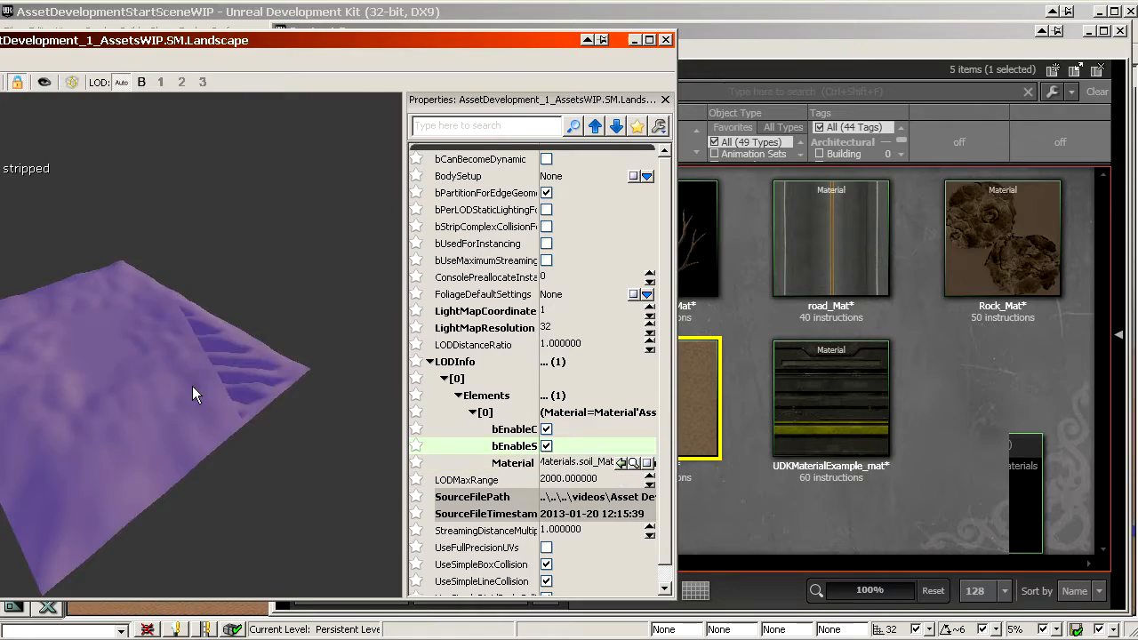
left_click_drag(193, 394, 231, 373)
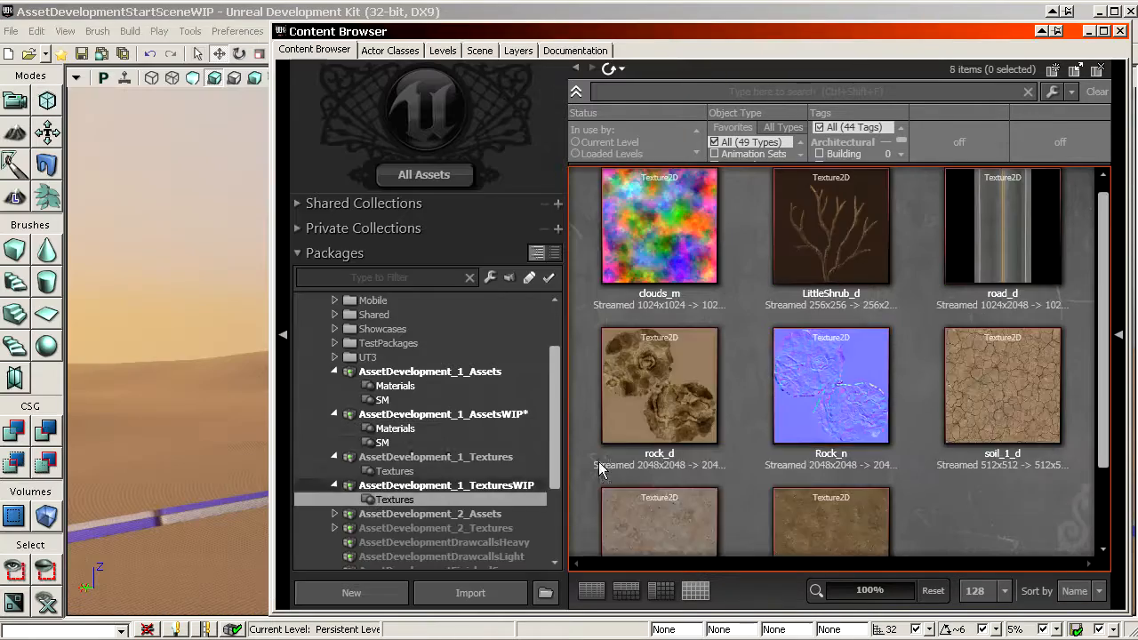
Step: Assign road_Mat to the road meshes and Rock_Mat to the Rock mesh, checking the rock from several sides
left_click(383, 442)
double_click(998, 216)
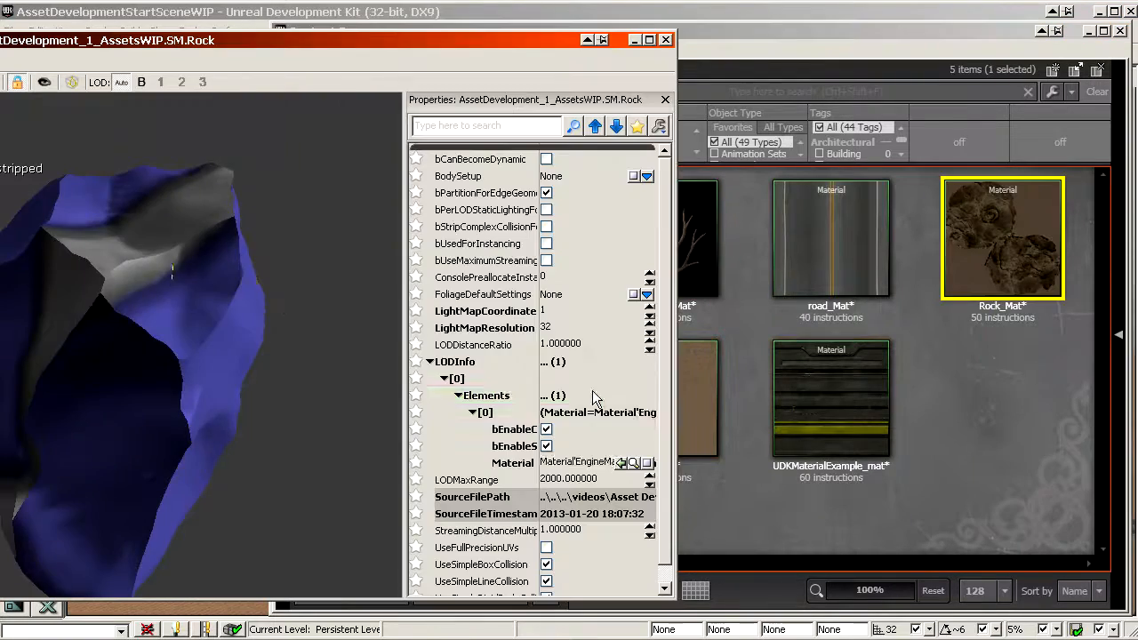
left_click(622, 463)
left_click_drag(214, 355, 264, 363)
right_click_drag(265, 363, 264, 409)
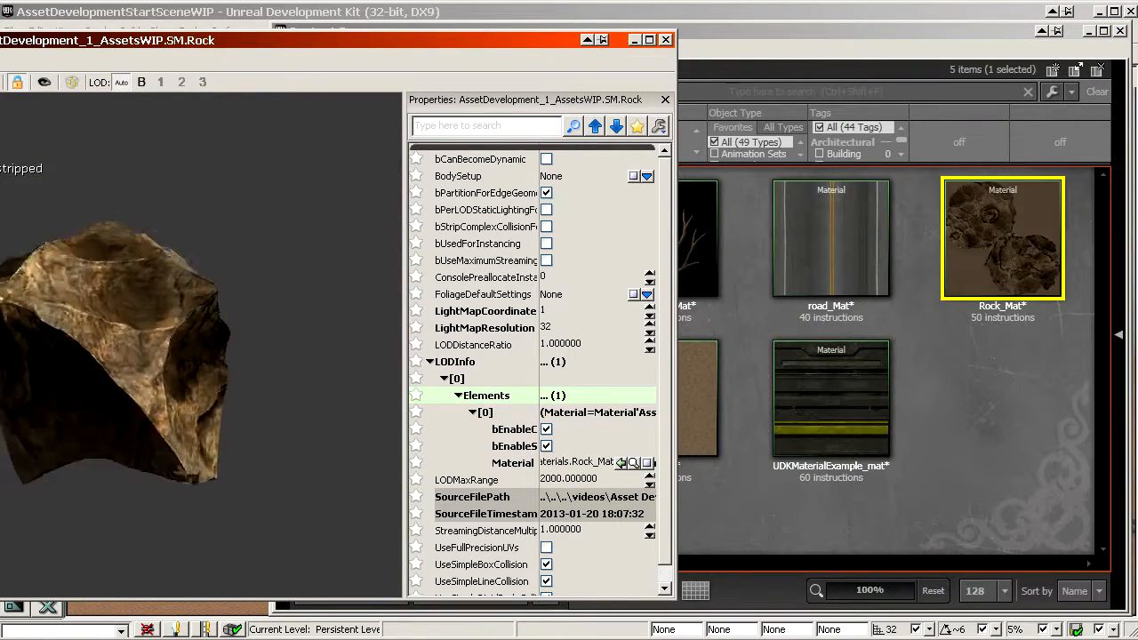
left_click_drag(264, 364, 338, 355)
left_click_drag(214, 356, 312, 329)
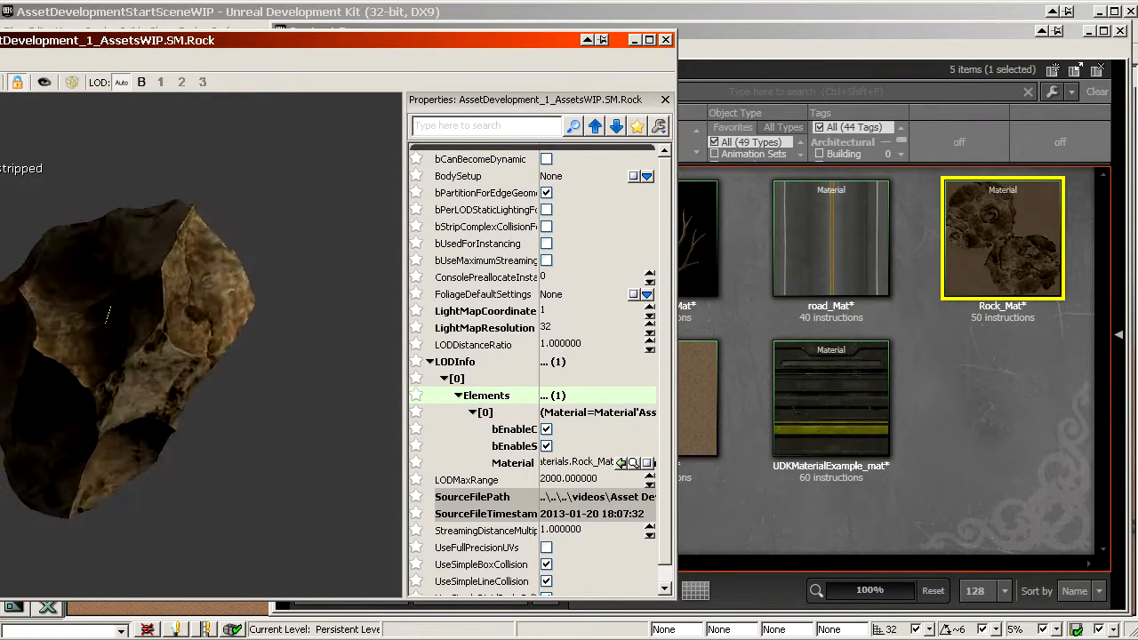
Step: Close the Rock mesh editor and save the AssetDevelopment_1_AssetsWIP package
left_click(665, 40)
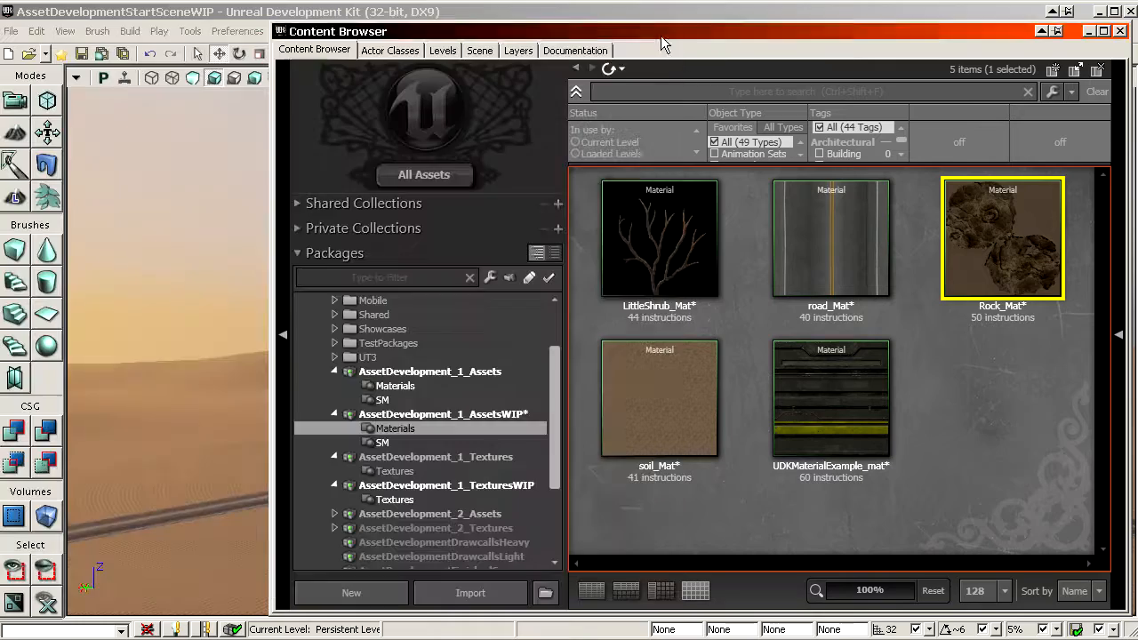
right_click(490, 428)
left_click(526, 436)
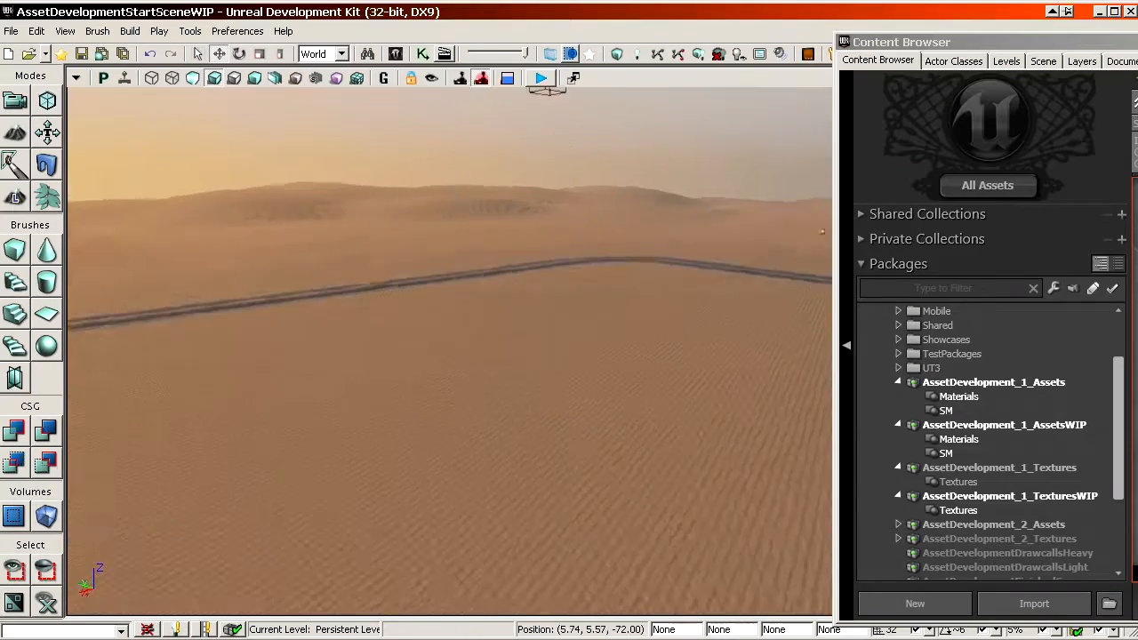
Step: Examine the textured terrain and road in the level, especially where the road pieces meet
left_click_drag(449, 352, 449, 302)
mouse_move(449, 302)
right_mouse_down()
mouse_move(449, 401)
mouse_move(444, 303)
right_mouse_up()
left_click_drag(444, 303, 440, 258)
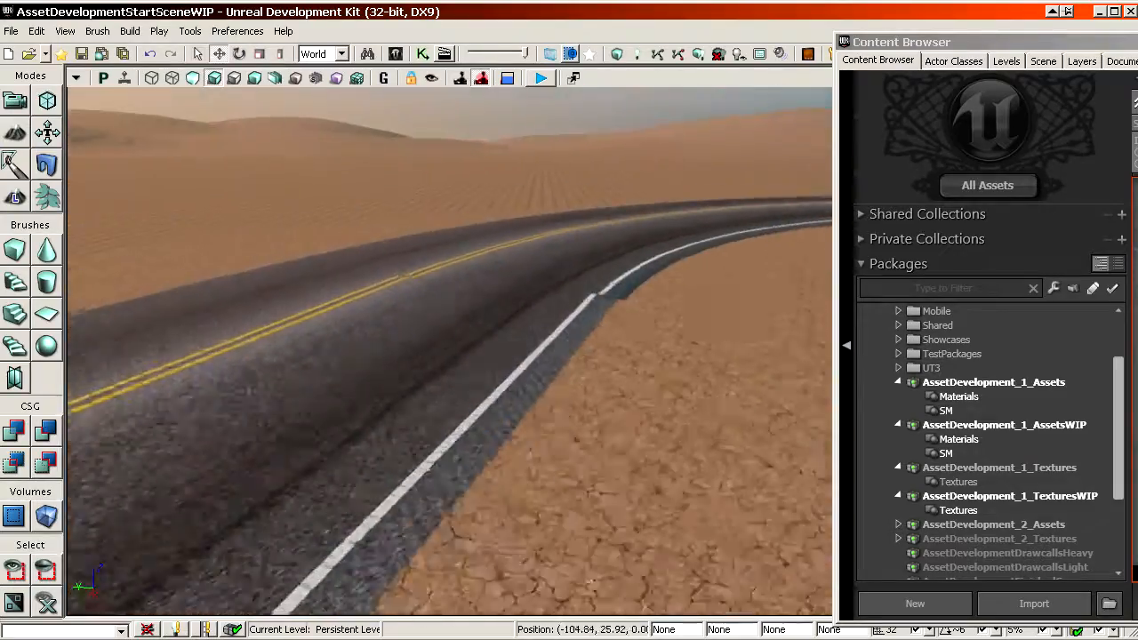
right_click_drag(440, 258, 436, 346)
left_click_drag(436, 347, 431, 293)
right_click_drag(431, 294, 124, 329)
left_click_drag(125, 329, 53, 298)
right_click_drag(53, 297, 17, 275)
Step: Reduce the grid snap to 2 and shift the three straight road segments to line up with the adjoining piece
left_click(500, 337)
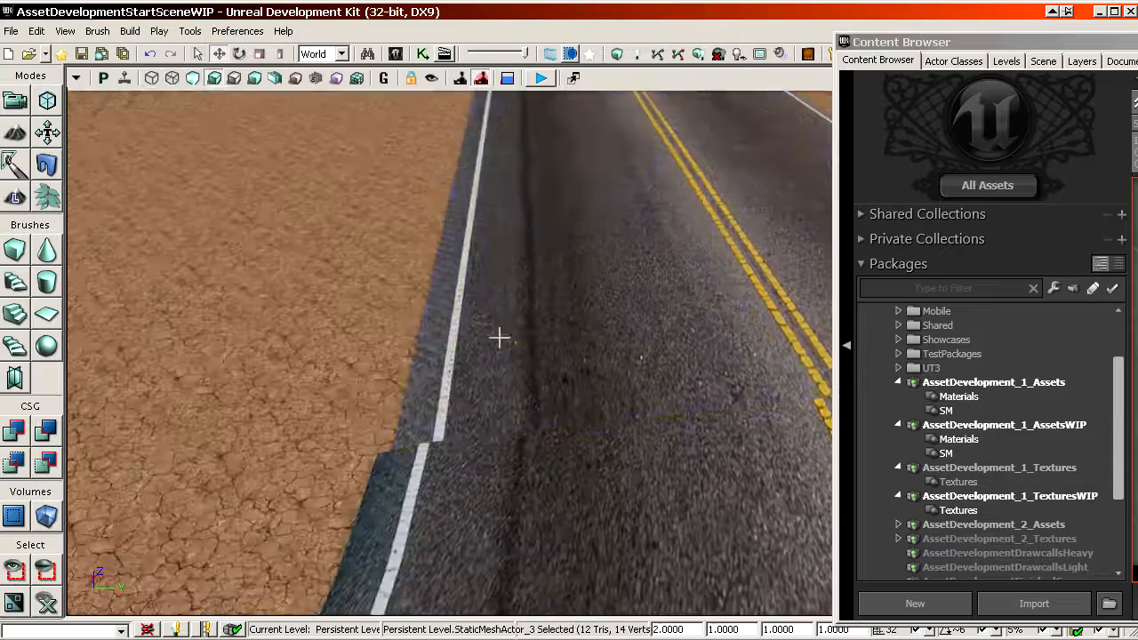
right_click_drag(500, 336, 538, 302)
key("bracketleft")
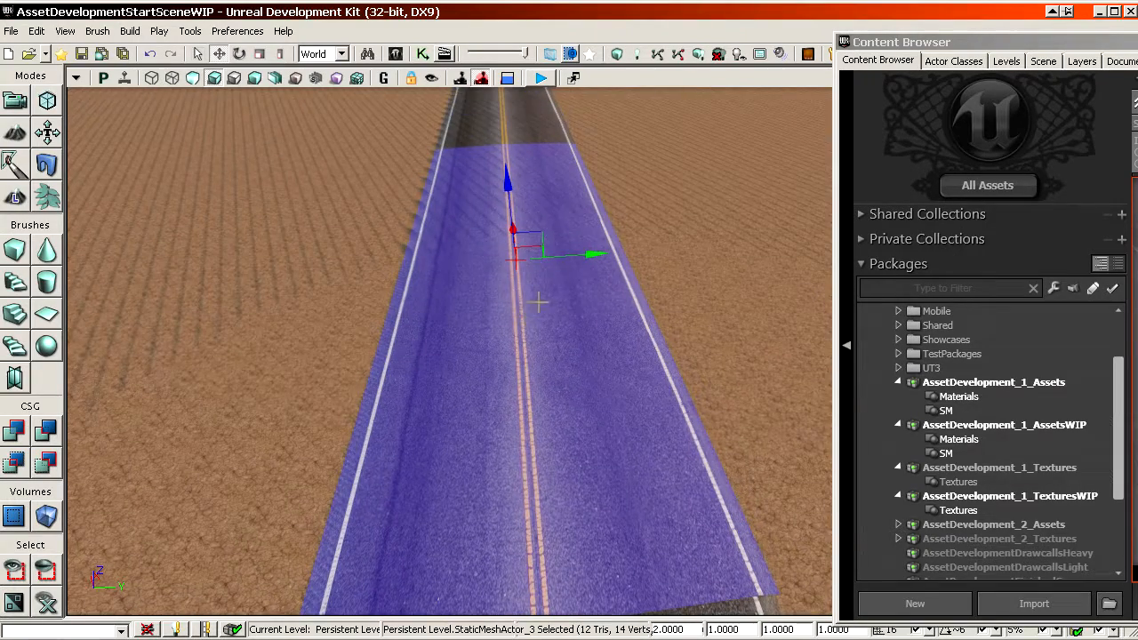
left_click(527, 128, "ctrl")
right_click_drag(526, 128, 489, 191)
left_click(536, 123, "ctrl")
left_click_drag(489, 191, 489, 222, "ctrl")
key("bracketleft")
right_click_drag(489, 222, 783, 266, "ctrl")
Step: Place the Rock mesh from the AssetDevelopment_1_AssetsWIP package on the sand beside the road and set its draw scale to 4
left_click(946, 454)
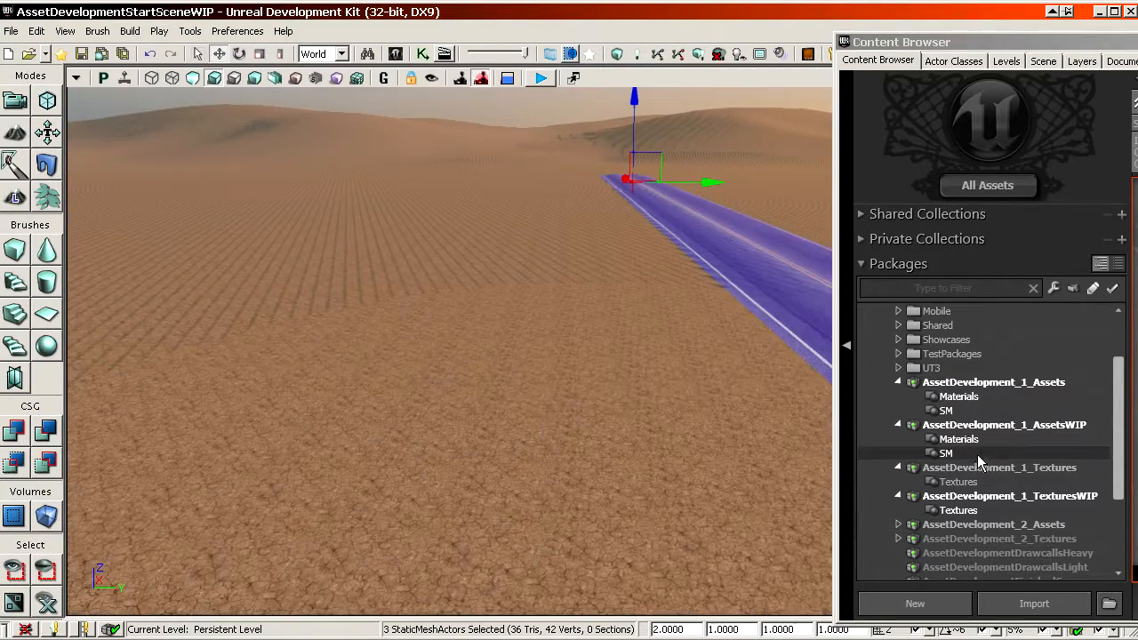
left_click_drag(1136, 356, 389, 381)
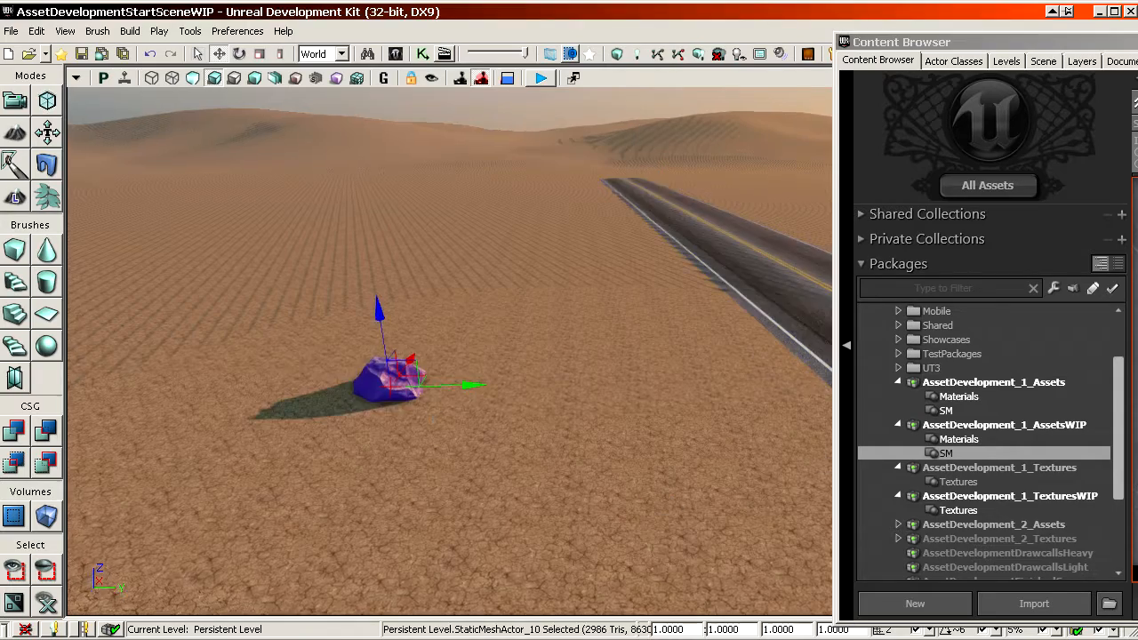
right_click_drag(389, 381, 231, 365)
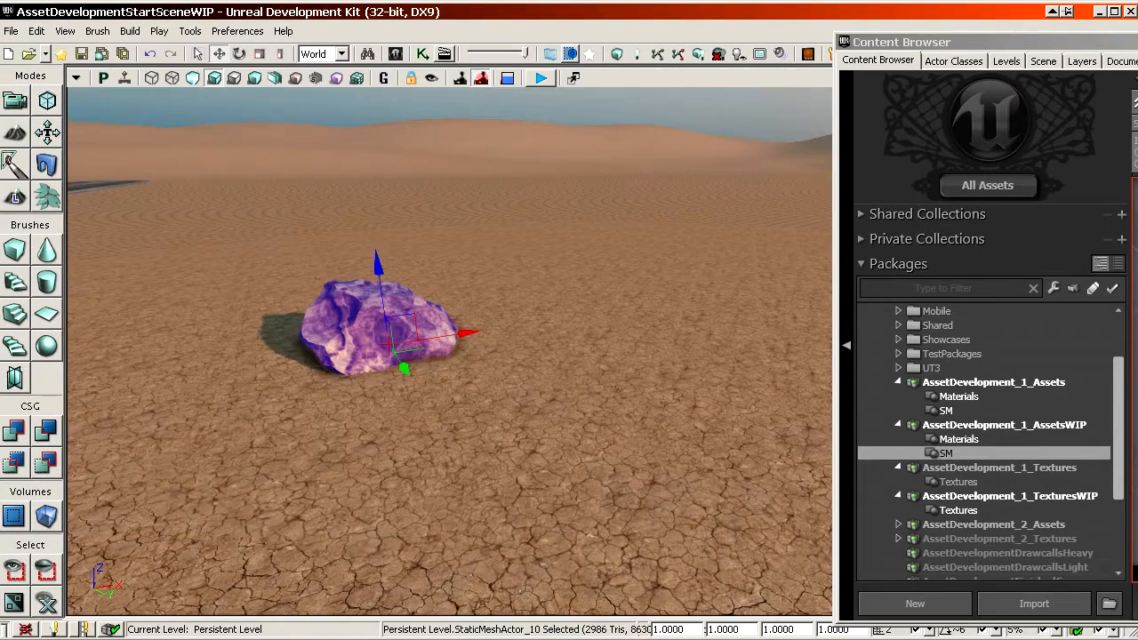
key("Return")
right_click_drag(632, 516, 578, 498)
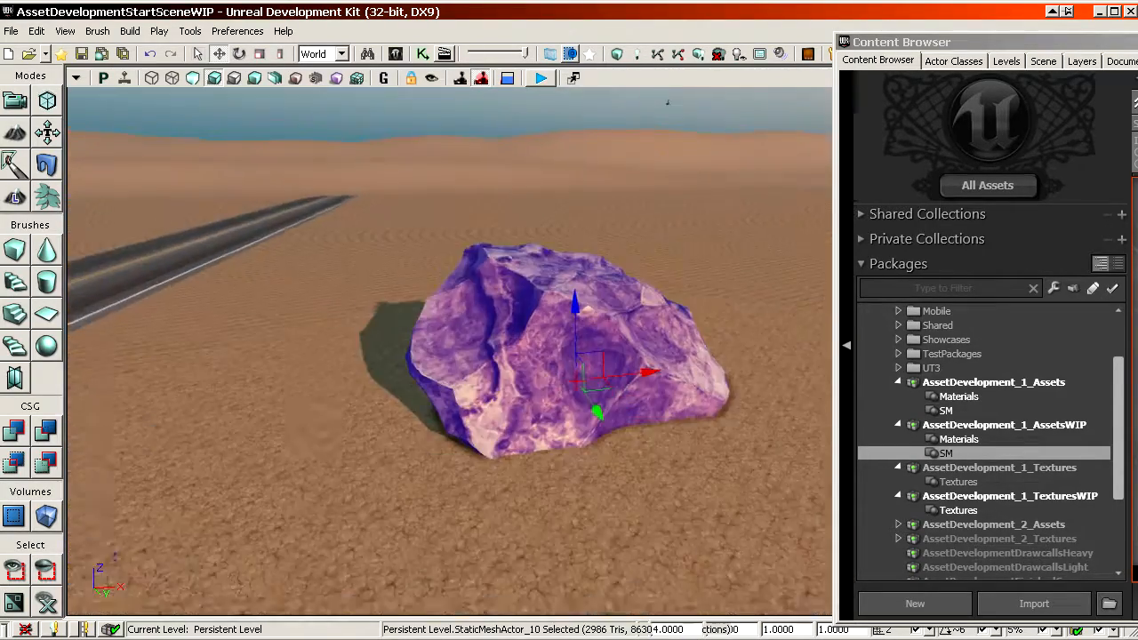
Step: Lower the enlarged rock into the sand and rotate it about its vertical axis
left_click_drag(565, 311, 564, 365, "shift")
left_click_drag(585, 418, 480, 427, "shift")
key("space")
key("space")
Step: Duplicate the rock and position the two rocks side by side on the sand
right_click_drag(480, 427, 514, 448)
left_click_drag(549, 349, 693, 334, "alt+shift")
left_click_drag(480, 386, 489, 440, "shift")
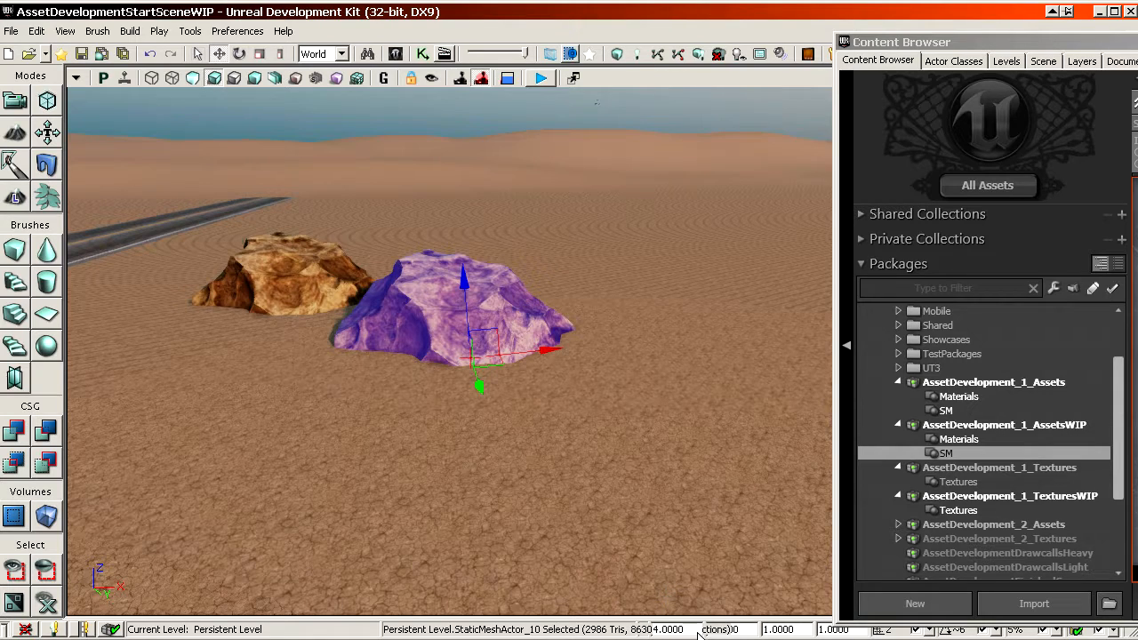
Step: Open the selected rock's actor properties and show the DrawScale and DrawScale3D settings under Display
key("w")
mouse_move(480, 387)
right_mouse_down()
mouse_move(485, 369)
mouse_move(473, 386)
right_mouse_up()
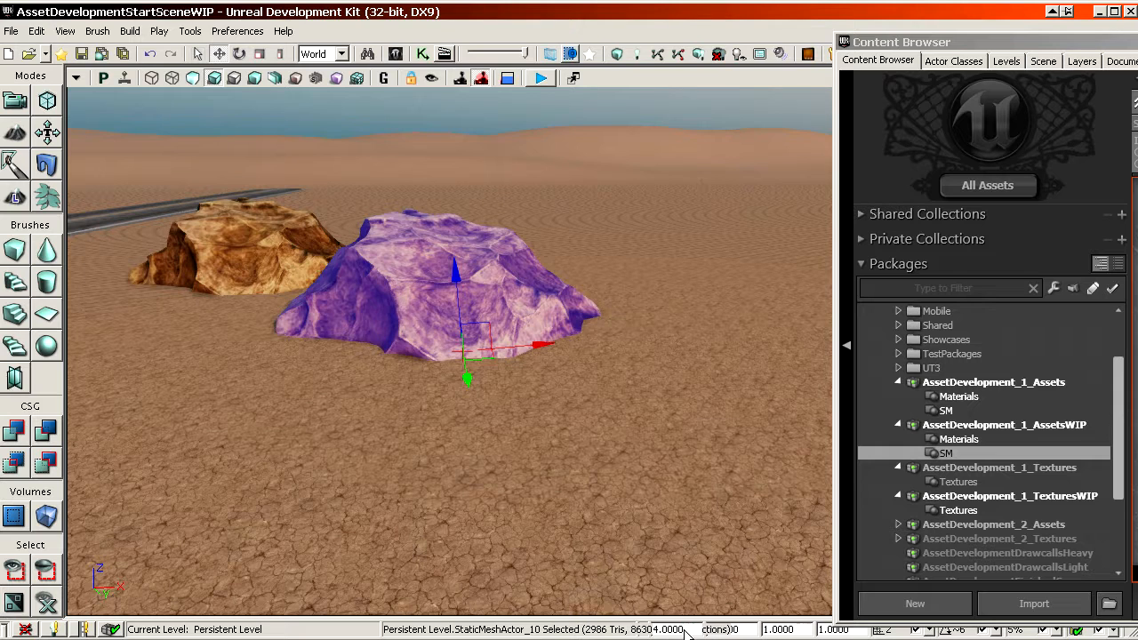
right_click_drag(689, 630, 686, 621)
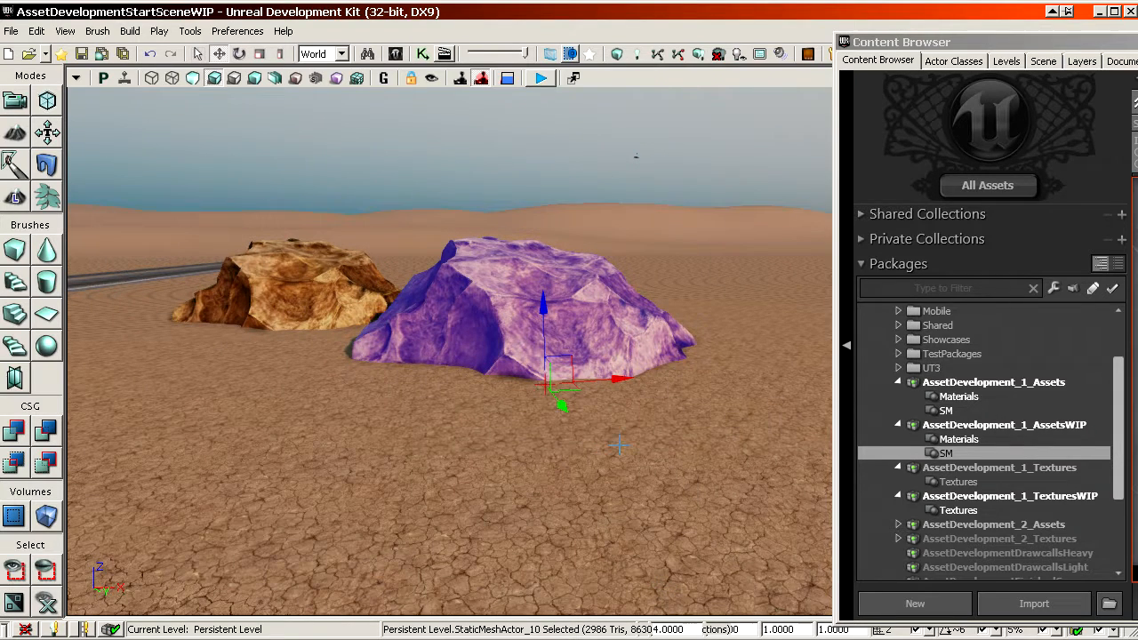
key("F4")
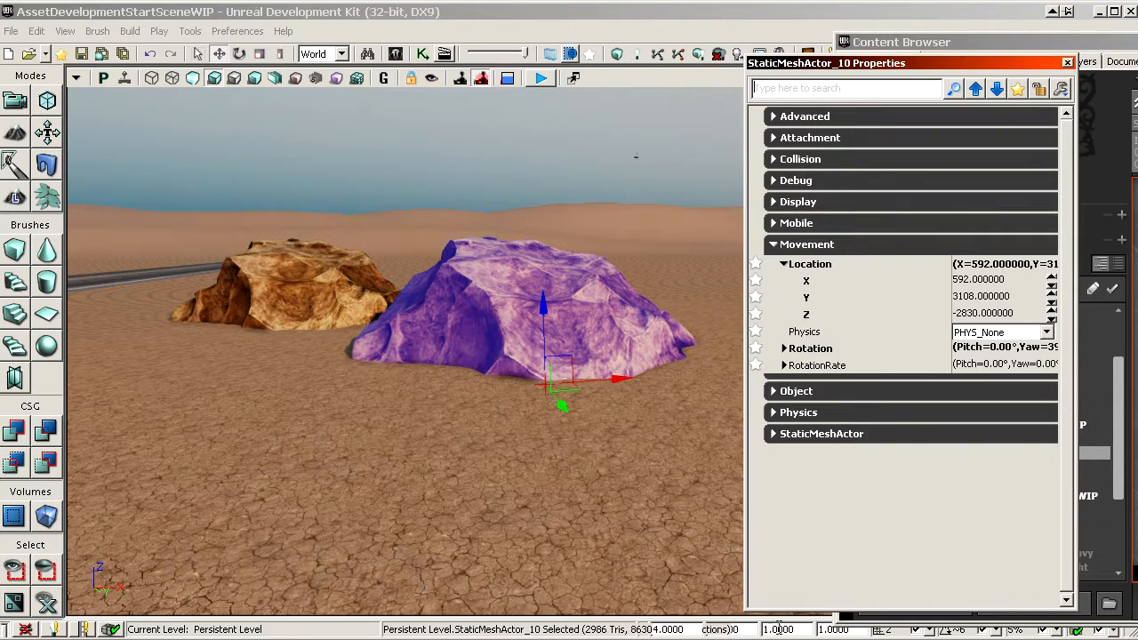
left_click(822, 249)
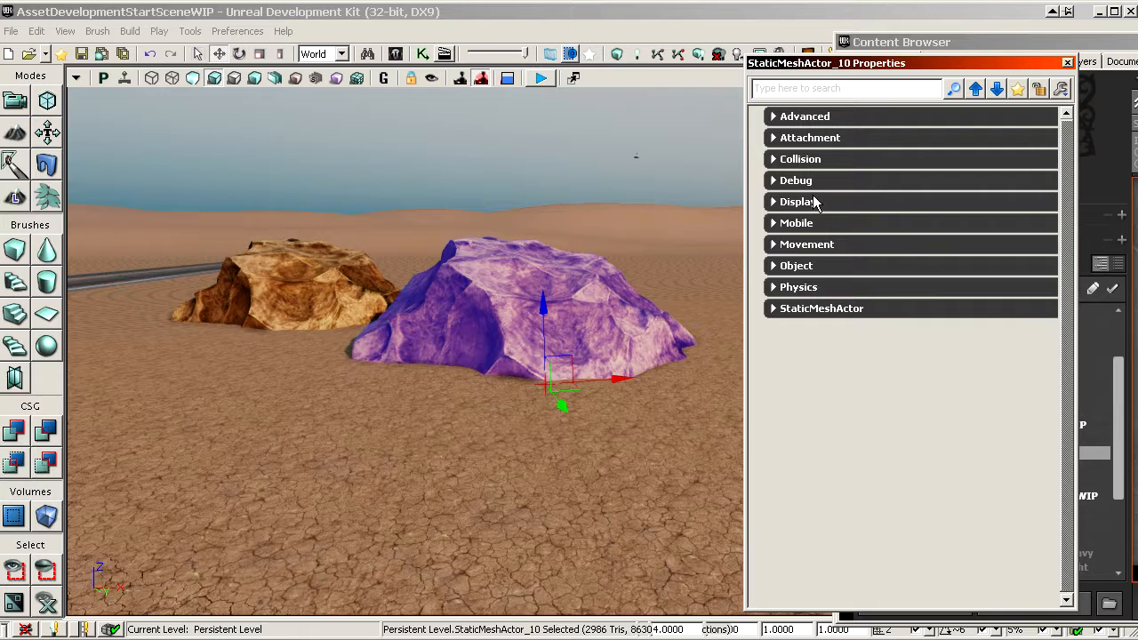
left_click(804, 203)
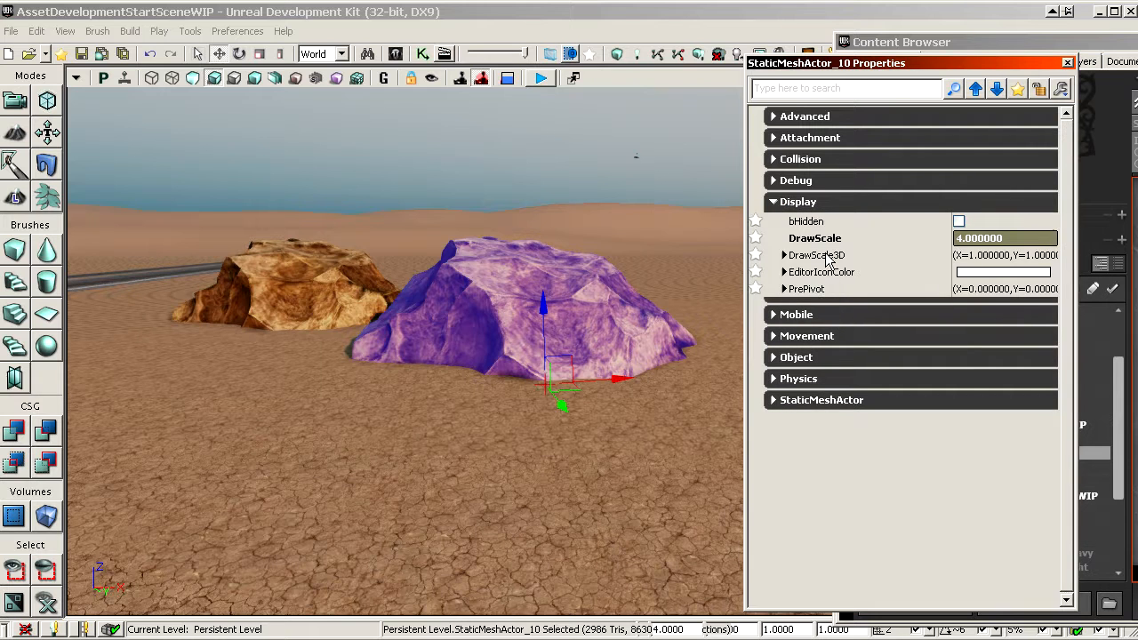
Step: Set the selected rock's DrawScale to 2 and place it on the sand beside the larger rock
left_click(828, 254)
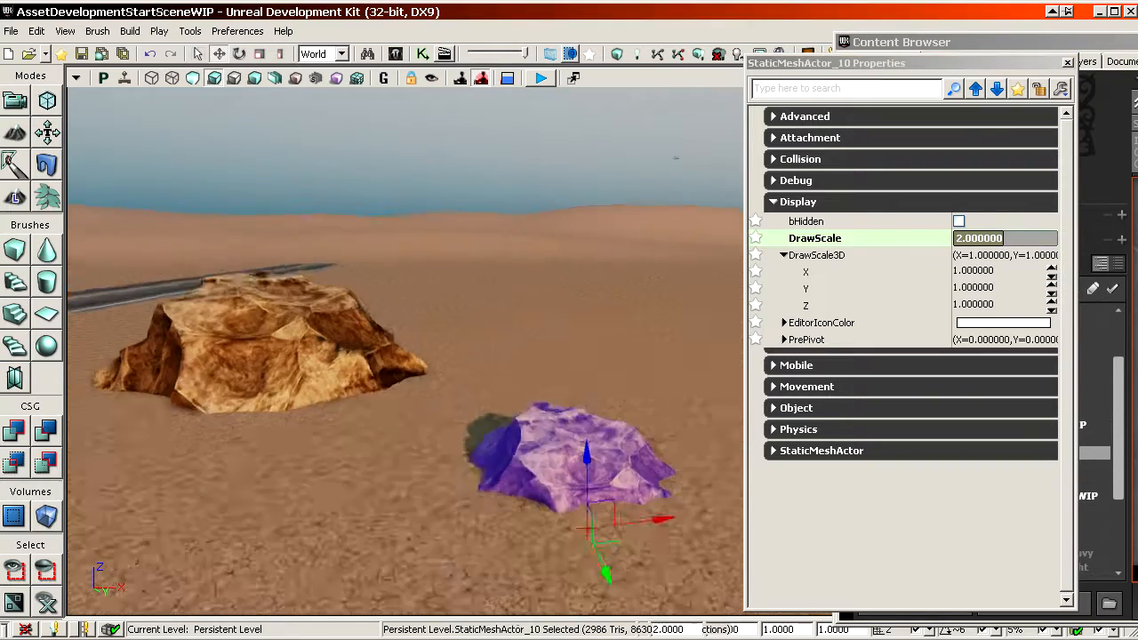
left_click_drag(405, 356, 406, 338)
key("space")
mouse_move(546, 347)
right_mouse_down()
mouse_move(498, 382)
mouse_move(534, 391)
mouse_move(497, 374)
mouse_move(533, 356)
right_mouse_up()
key("space")
Step: Move the small rock across the sand near the road curve, rotate it about its vertical axis, and set its DrawScale to 3
key("space")
left_click_drag(569, 443, 480, 405)
right_click_drag(480, 405, 445, 382)
key("space")
left_click_drag(409, 463, 356, 460)
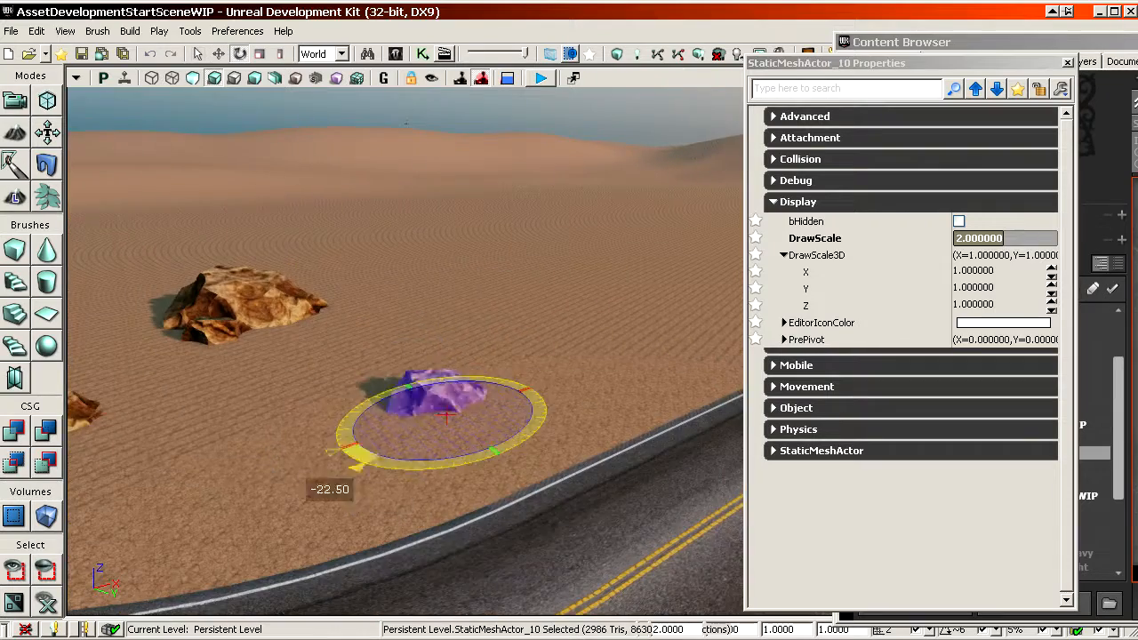
left_click(978, 238)
type("3")
key("Return")
Step: Select the large rock together with the small rock touching it and reposition the pair on the sand
left_click(241, 307, "ctrl")
right_click_drag(569, 338, 617, 315)
key("space")
key("space")
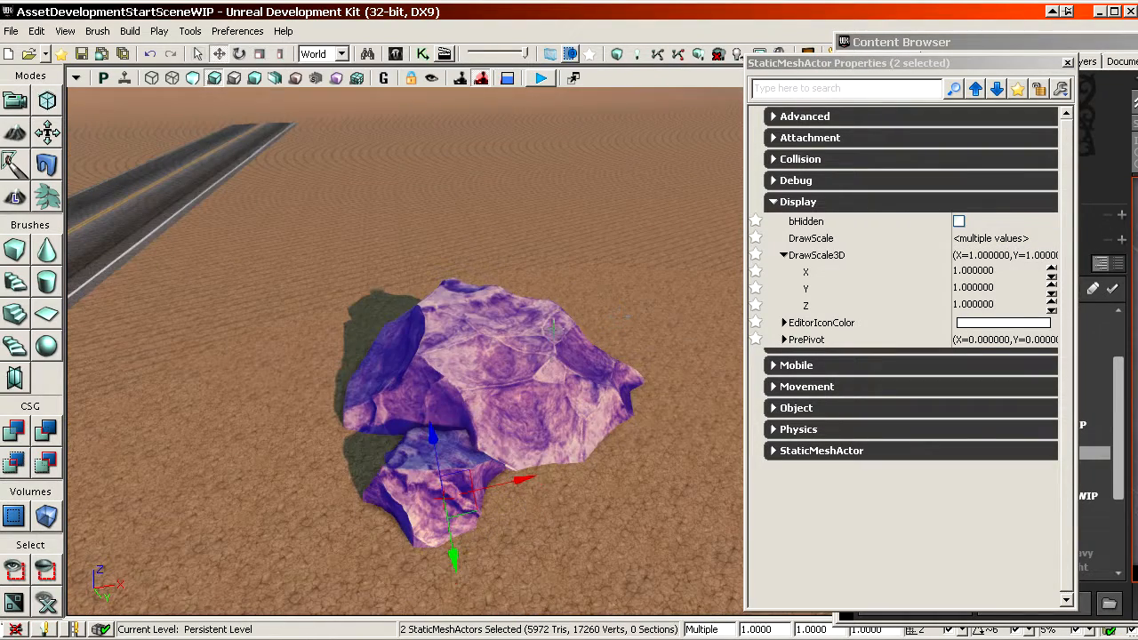
key("space")
key("space")
key("space")
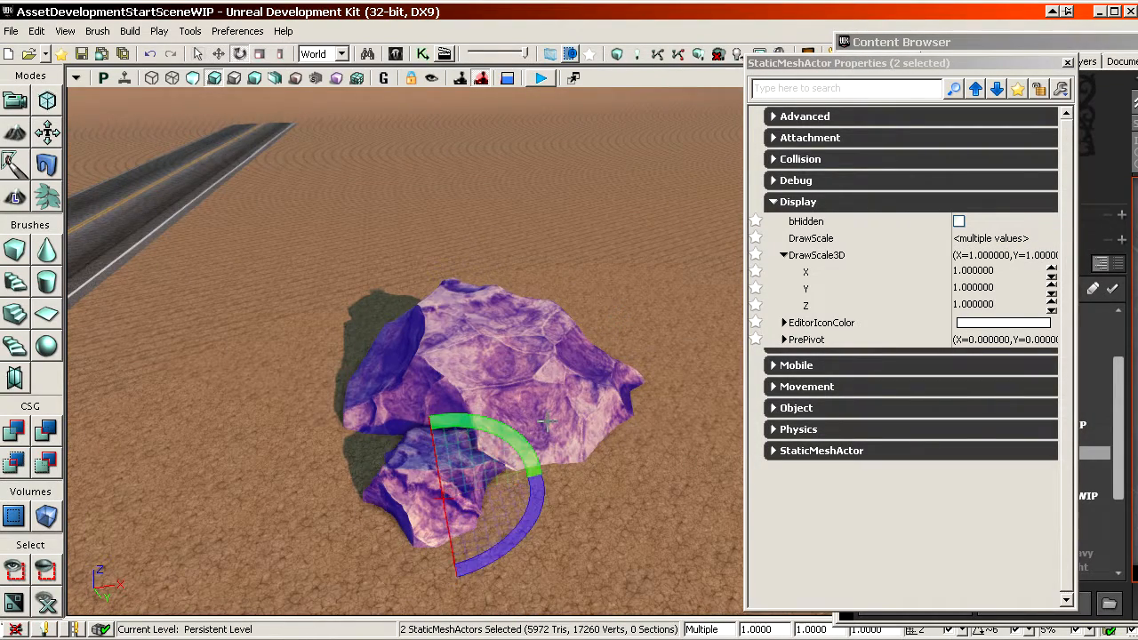
key("space")
key("space")
left_click_drag(578, 349, 556, 418)
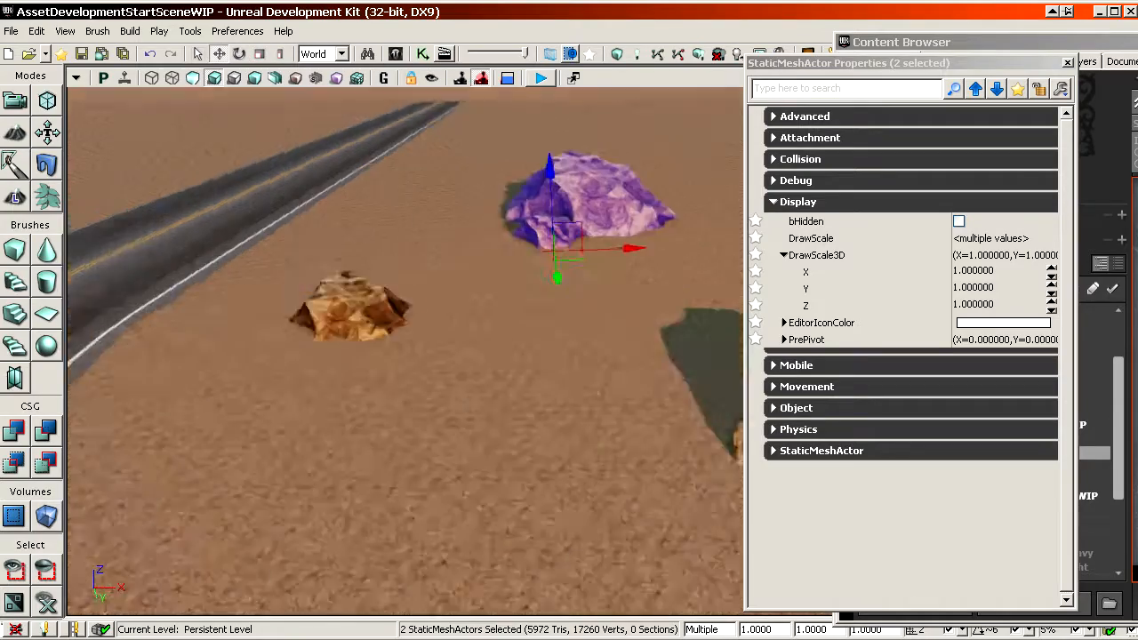
right_click_drag(556, 418, 560, 386)
left_click_drag(560, 387, 565, 324)
Step: Place a copy of the pair's large rock beside the road and stretch it horizontally to about 1.69 in X and Y
left_click(575, 284)
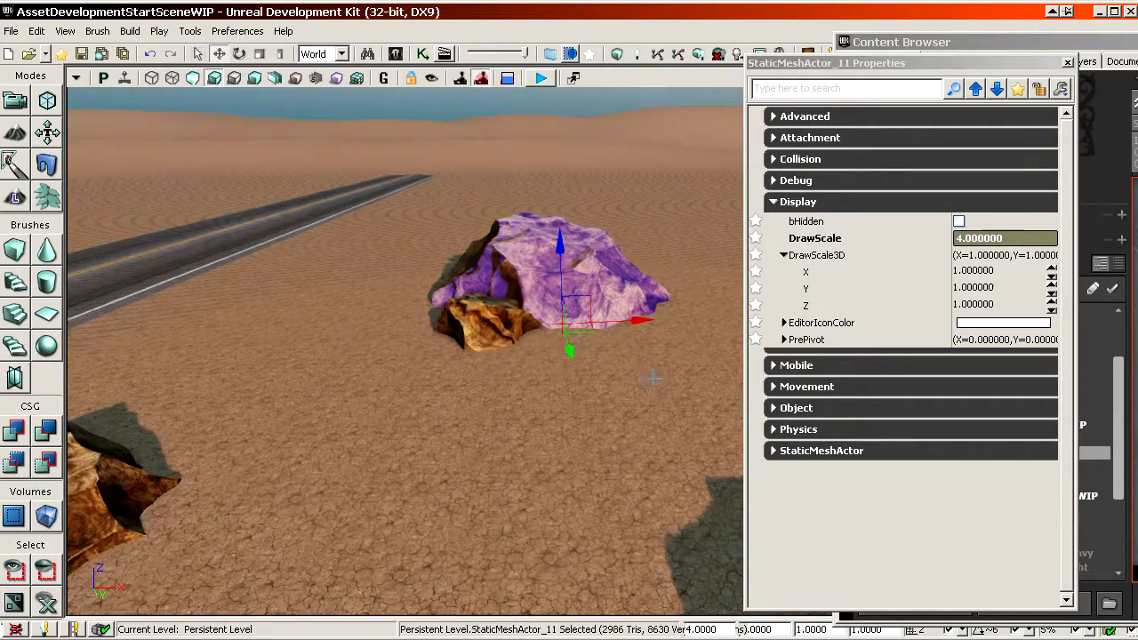
left_click_drag(655, 381, 693, 360, "ctrl+shift")
key("space")
key("space")
left_click(842, 305)
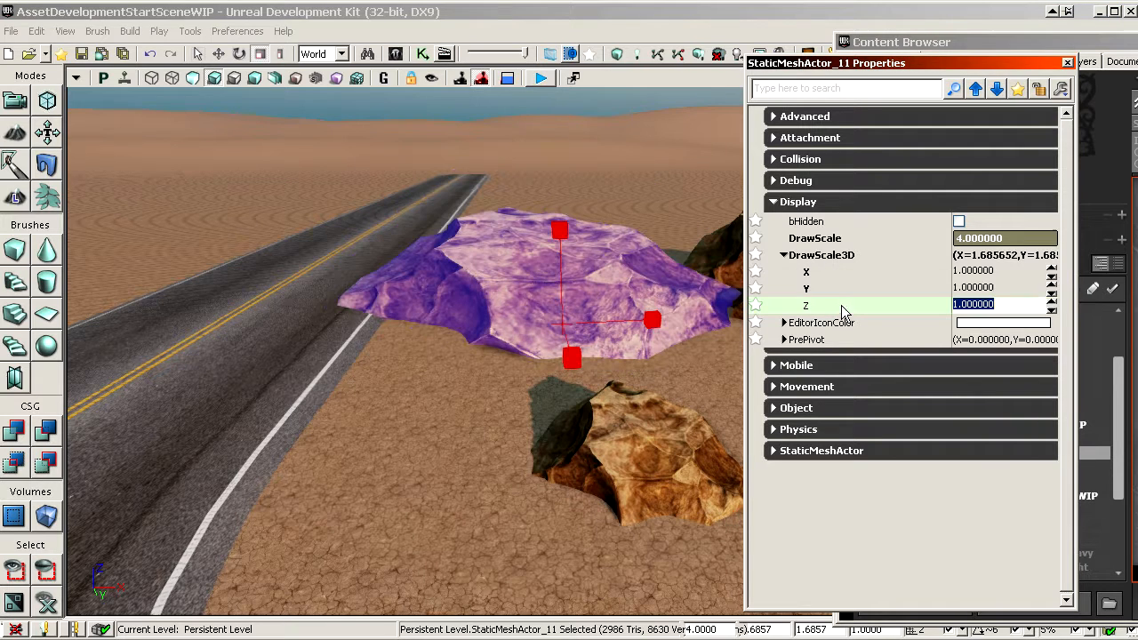
Step: Reopen the stretched rock's actor properties and examine its individual DrawScale3D axis values
left_click(1066, 64)
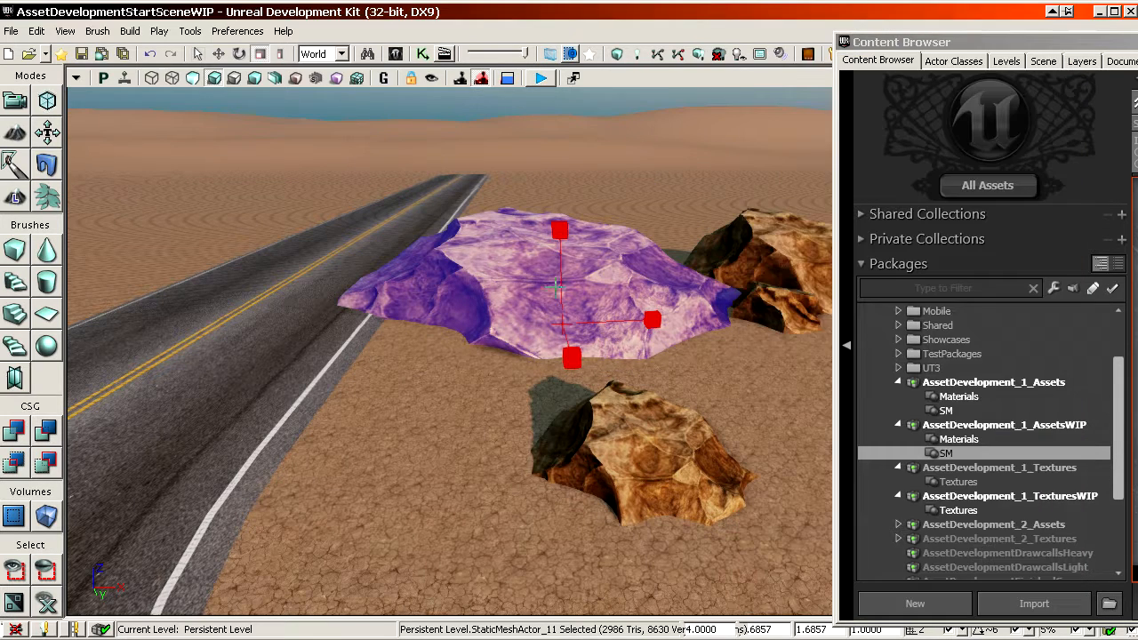
double_click(523, 278)
left_click(784, 256)
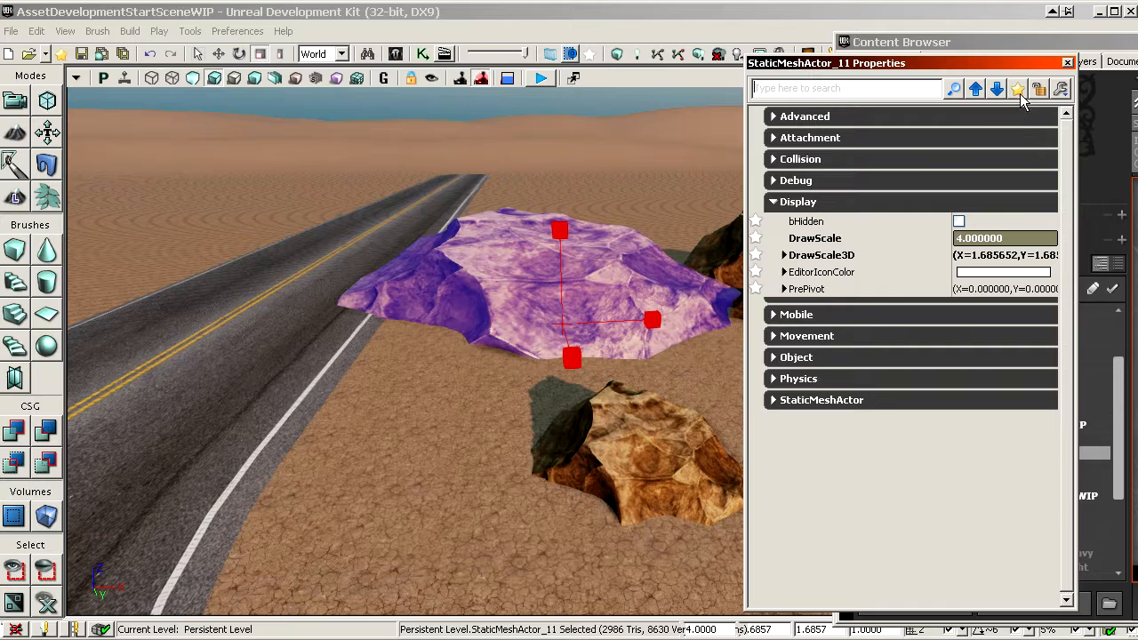
double_click(836, 256)
left_click(1067, 63)
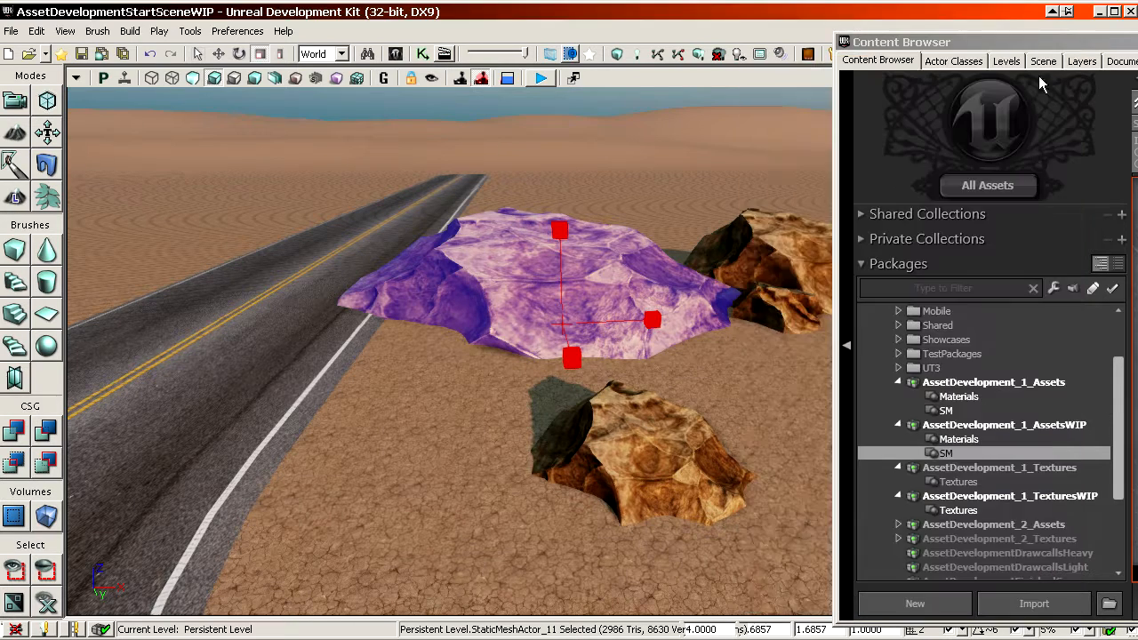
double_click(597, 293)
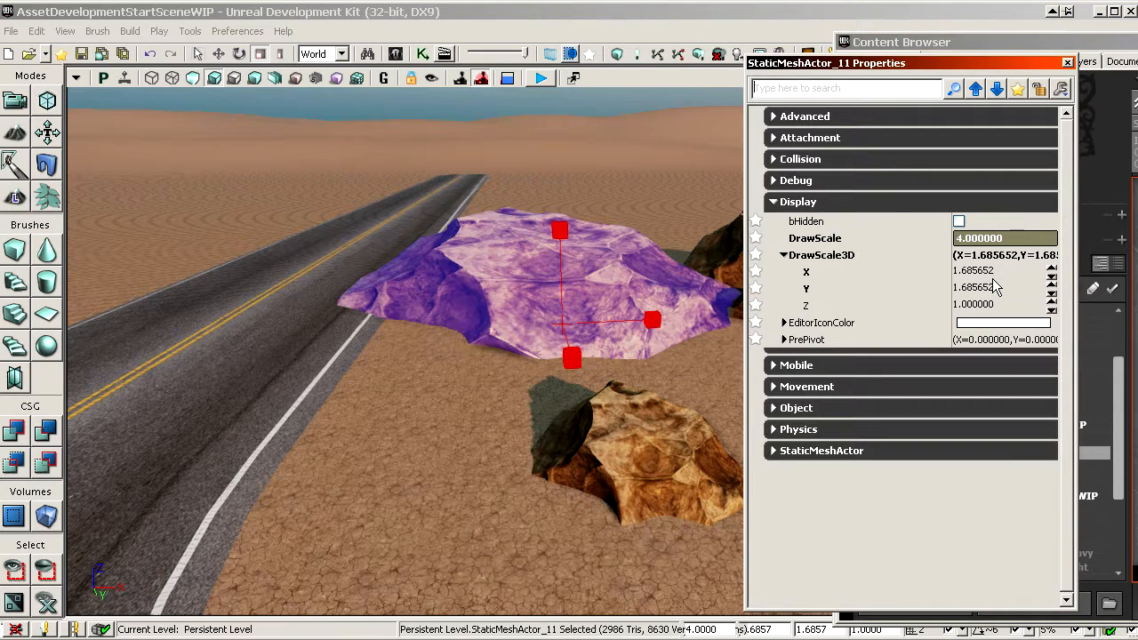
left_click(1068, 64)
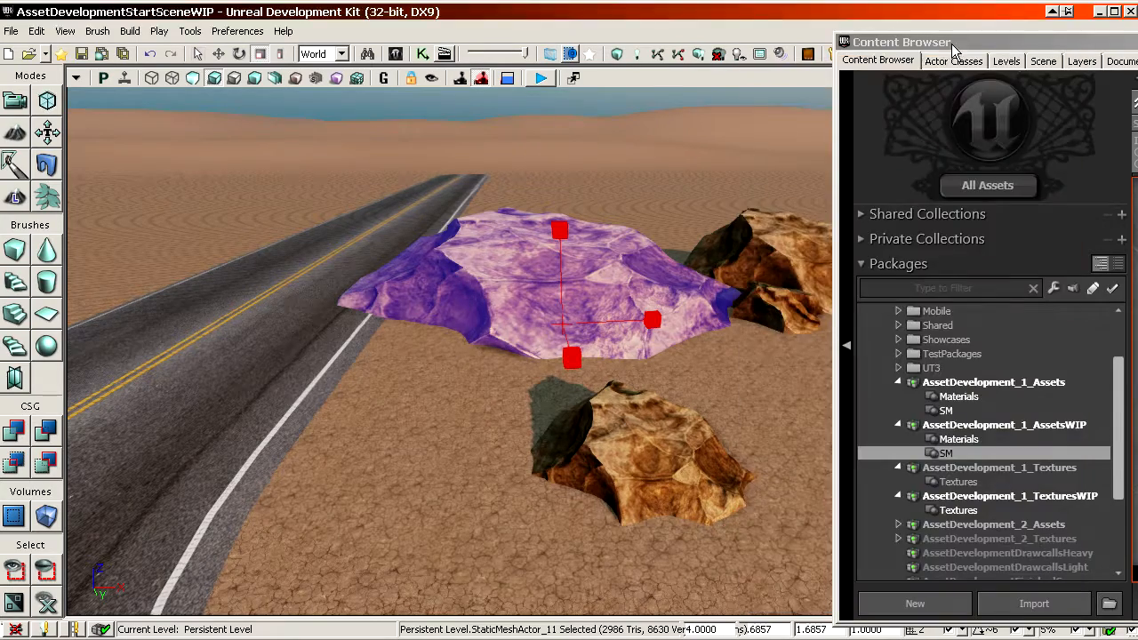
Step: Move the Content Browser window aside to widen the viewport and delete the stretched rock
left_click_drag(953, 43, 1117, 44)
left_click_drag(671, 275, 671, 275)
key("Delete")
Step: Duplicate the large rock of the pair, move the copy farther out on the sand, and rotate it
left_click(671, 275)
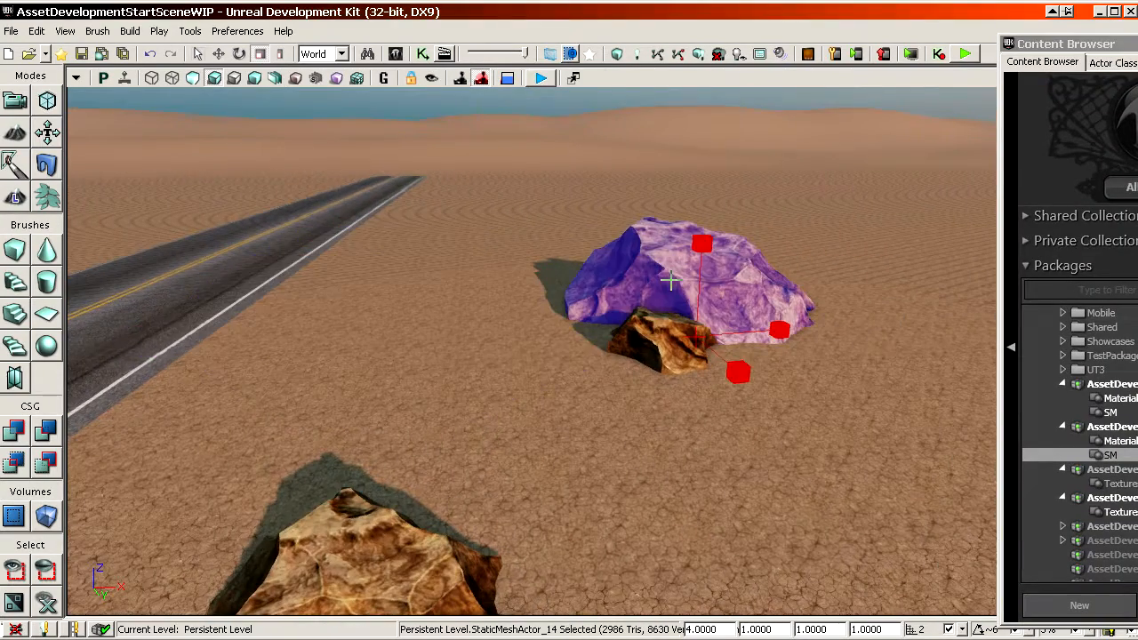
key("space")
key("space")
key("space")
key("space")
left_click_drag(770, 332, 516, 352, "alt")
key("space")
left_click_drag(502, 380, 823, 354)
key("space")
key("space")
key("space")
right_click_drag(822, 353, 822, 353)
Step: Set the duplicated rock's DrawScale to 10 in its actor properties
key("F4")
left_click(895, 241)
type("10")
key("Return")
right_click_drag(628, 267, 628, 267)
left_click(1070, 62)
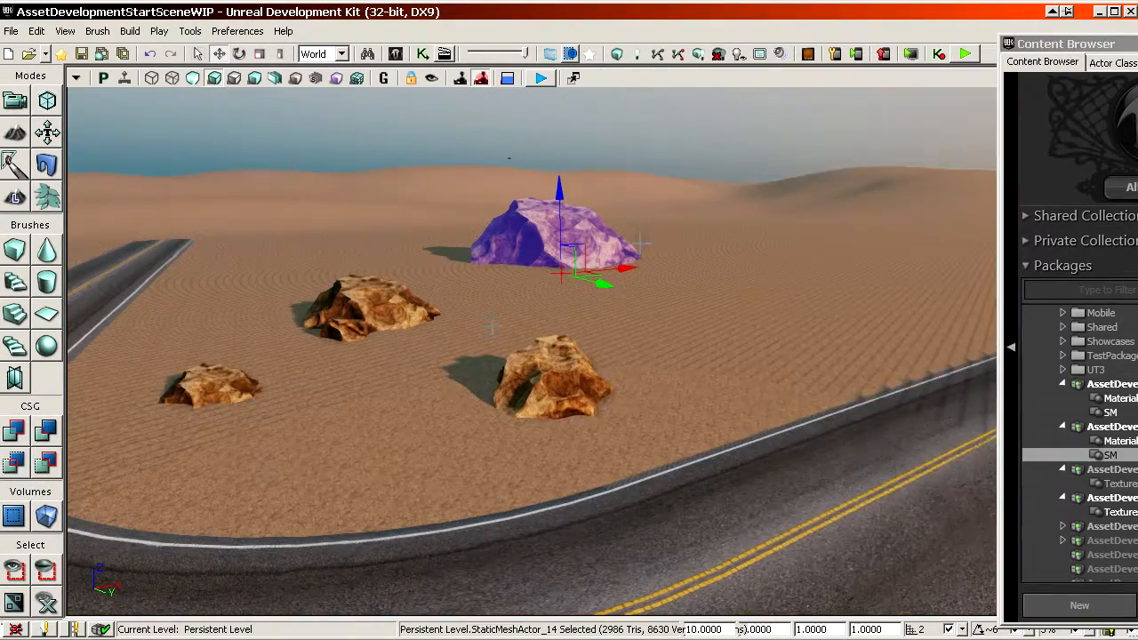
Step: Select the player start floating above the desert and move it near the end of the road
right_click_drag(800, 267, 800, 267)
right_click_drag(498, 323, 498, 323)
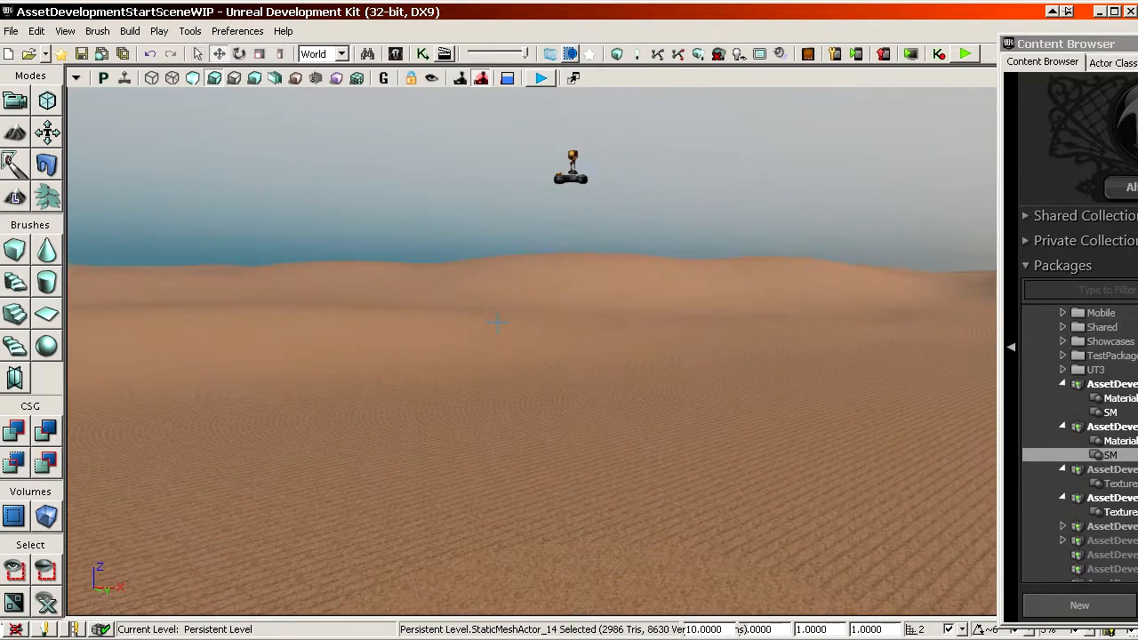
left_click(575, 171)
right_click_drag(574, 171, 575, 171)
left_click_drag(625, 213, 625, 214, "ctrl+shift")
right_click_drag(625, 213, 625, 213)
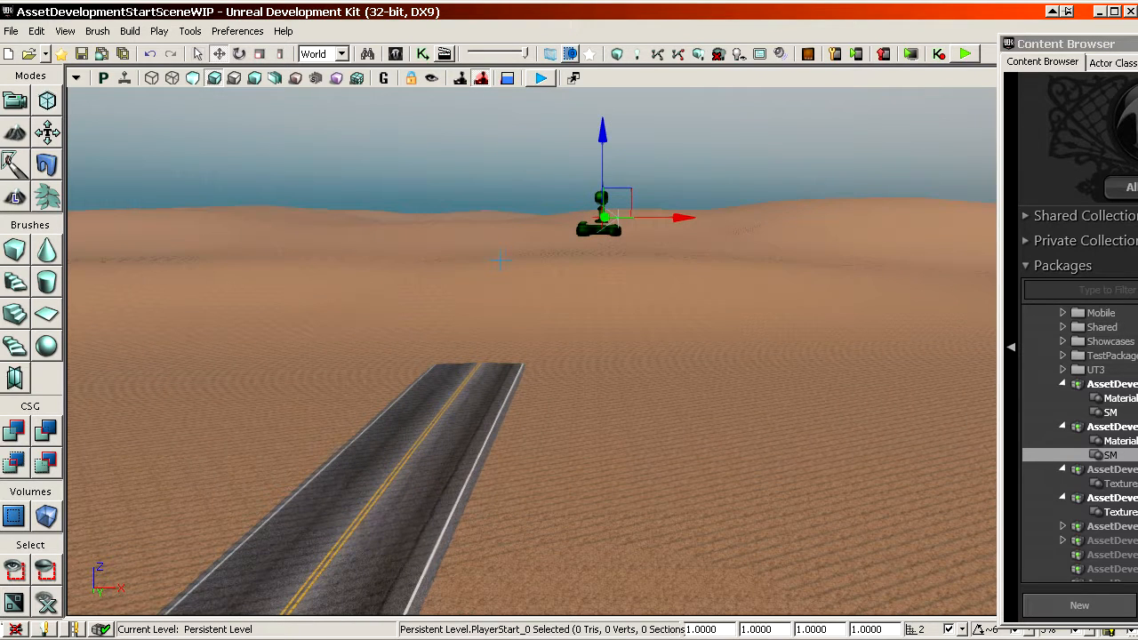
Step: Turn off UseSimpleBoxCollision and UseSimpleLineCollision on the Landscape static mesh and close its editor
right_click_drag(501, 259, 500, 260)
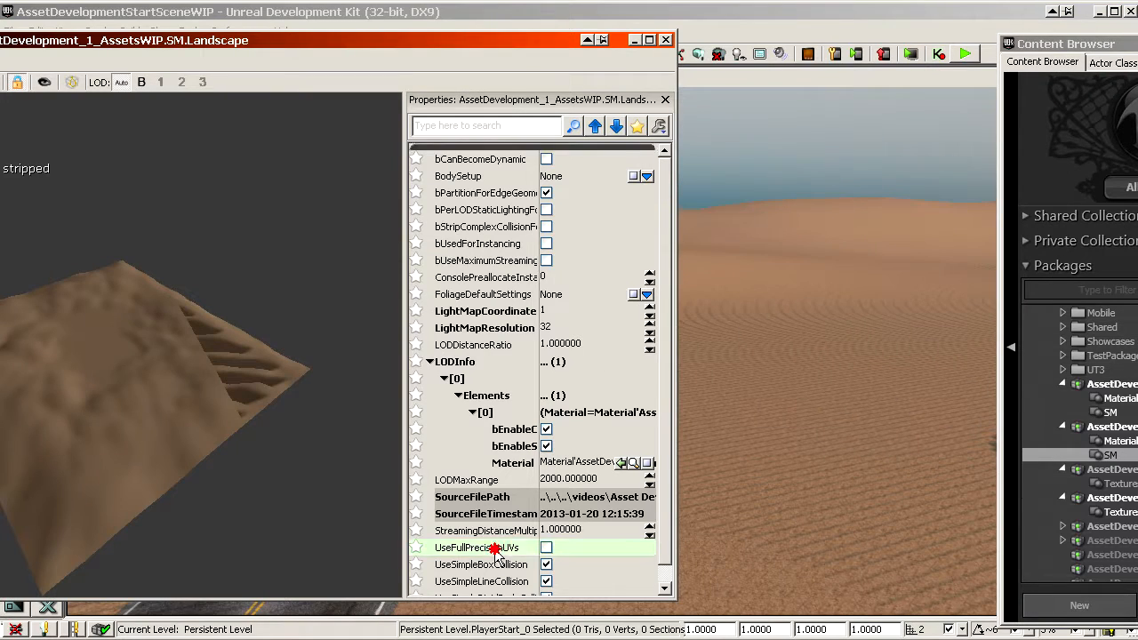
scroll(498, 556, "down", 1)
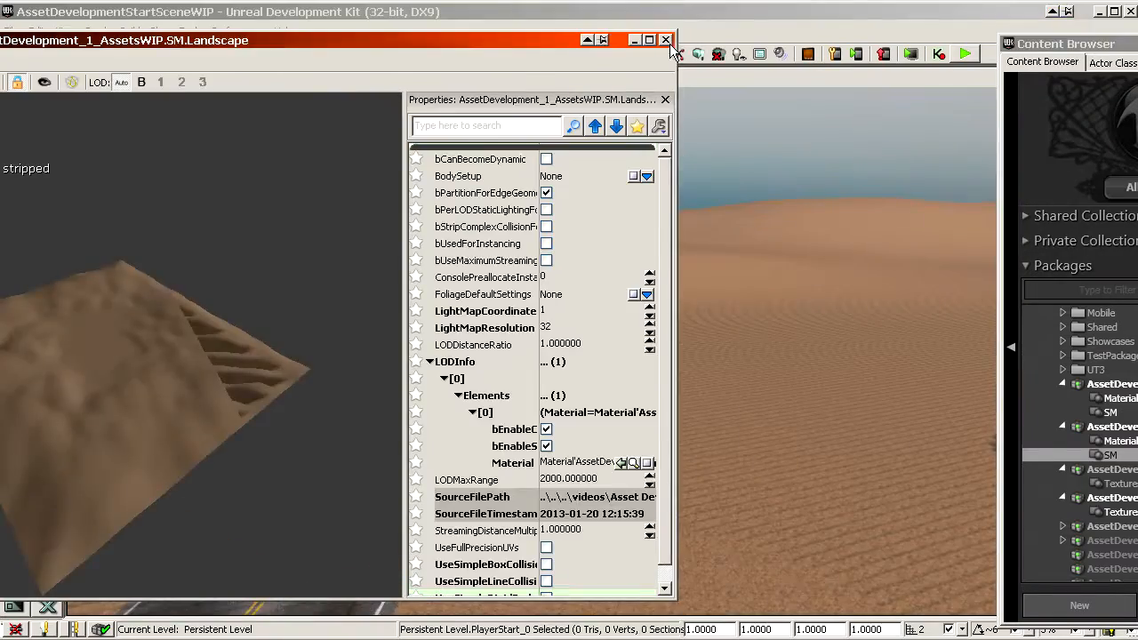
left_click(665, 40)
Step: Drop the player start down to the landscape surface beside the road
key("End")
right_click_drag(706, 386, 701, 363)
left_click_drag(706, 366, 701, 432)
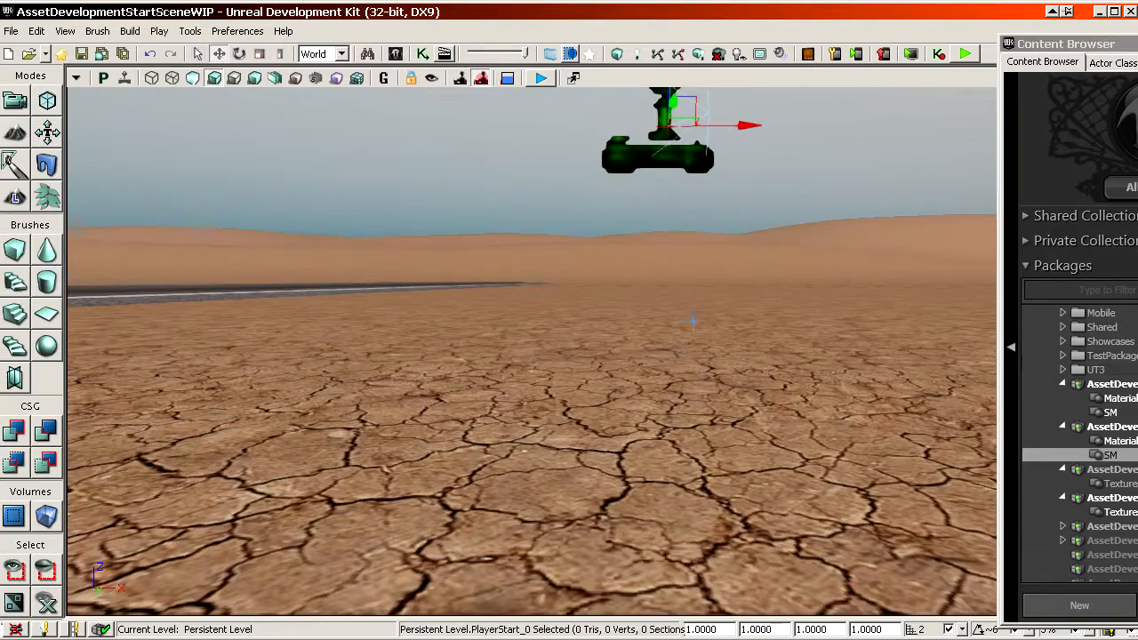
left_click_drag(627, 331, 627, 382)
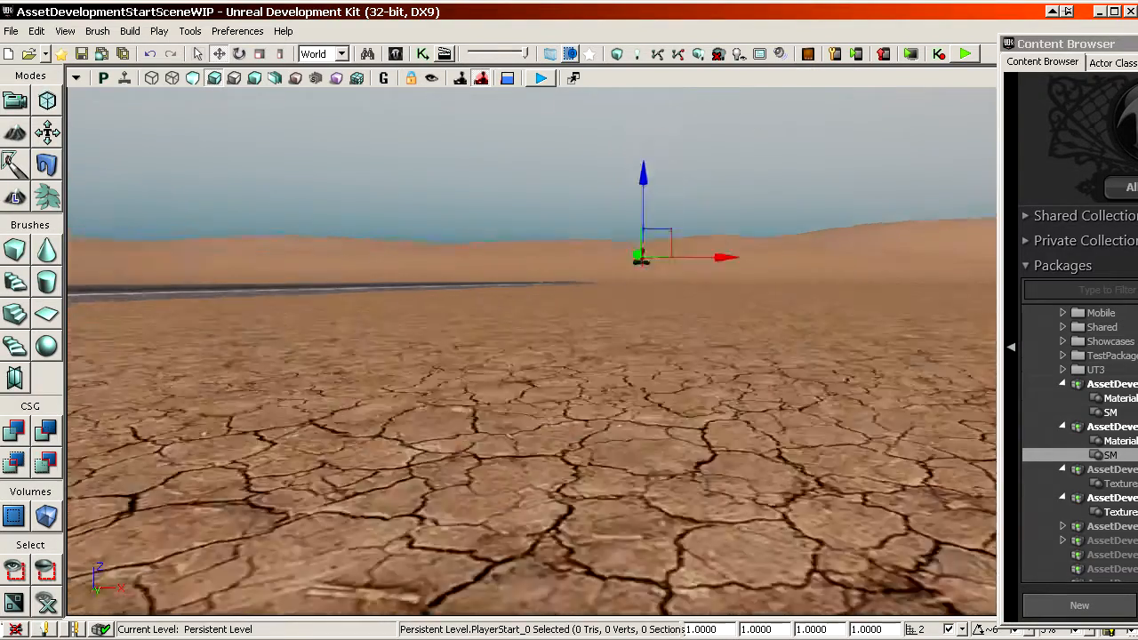
middle_click_drag(627, 383, 658, 347)
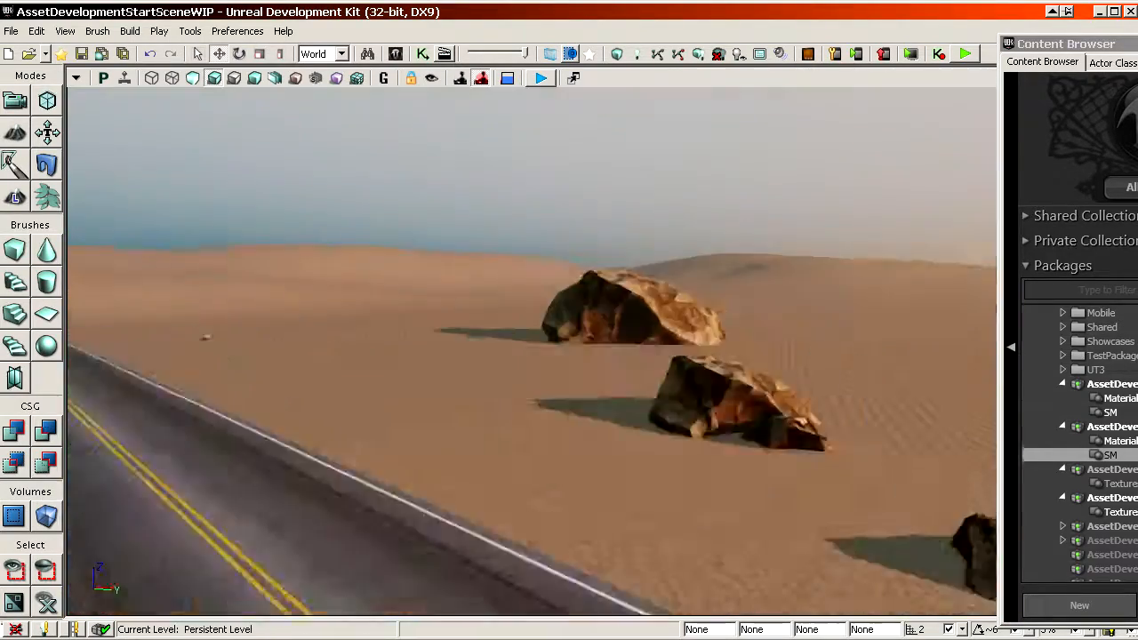
Step: Inspect the arrangement and relative sizes of the rocks against the road, dunes, and sky from several viewpoints
right_click_drag(569, 356, 463, 396)
right_click_drag(584, 240, 545, 256)
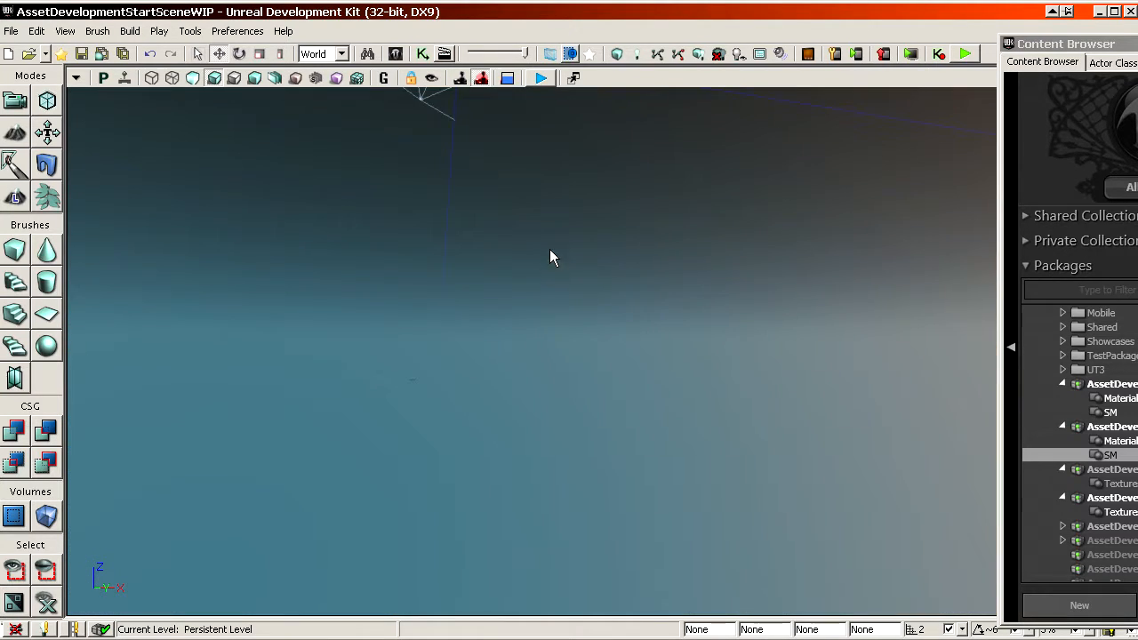
key("w")
left_click(704, 369)
right_click_drag(703, 368, 729, 368)
left_click(533, 444)
left_click(543, 400)
left_click(400, 276)
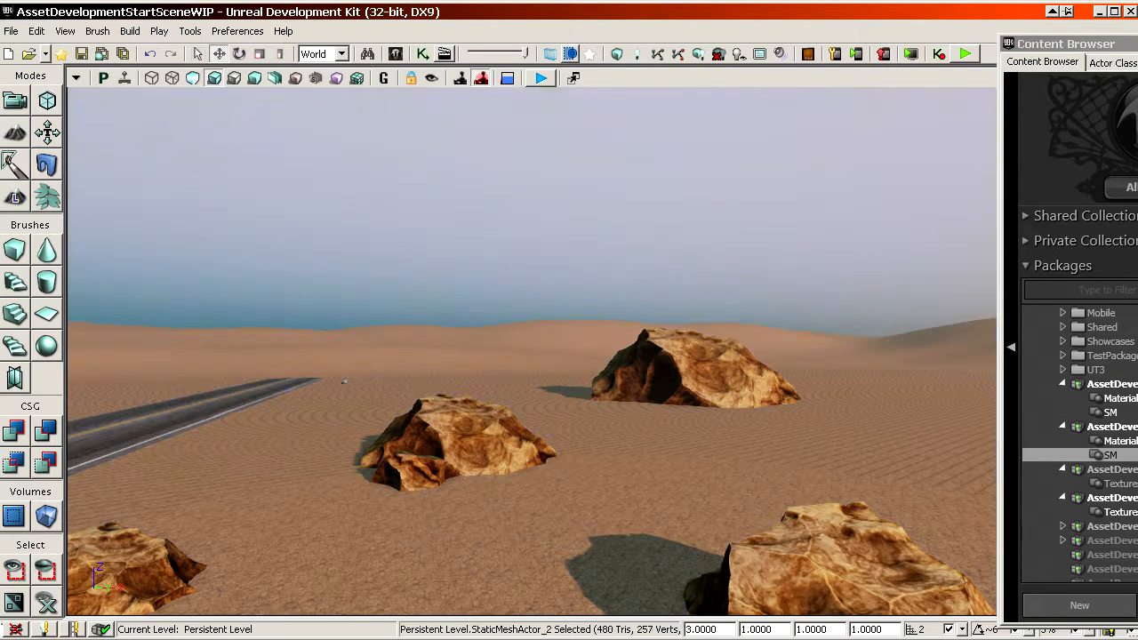
left_click(267, 393)
left_click(467, 441)
left_click(467, 441)
scroll(467, 441, "down", 2)
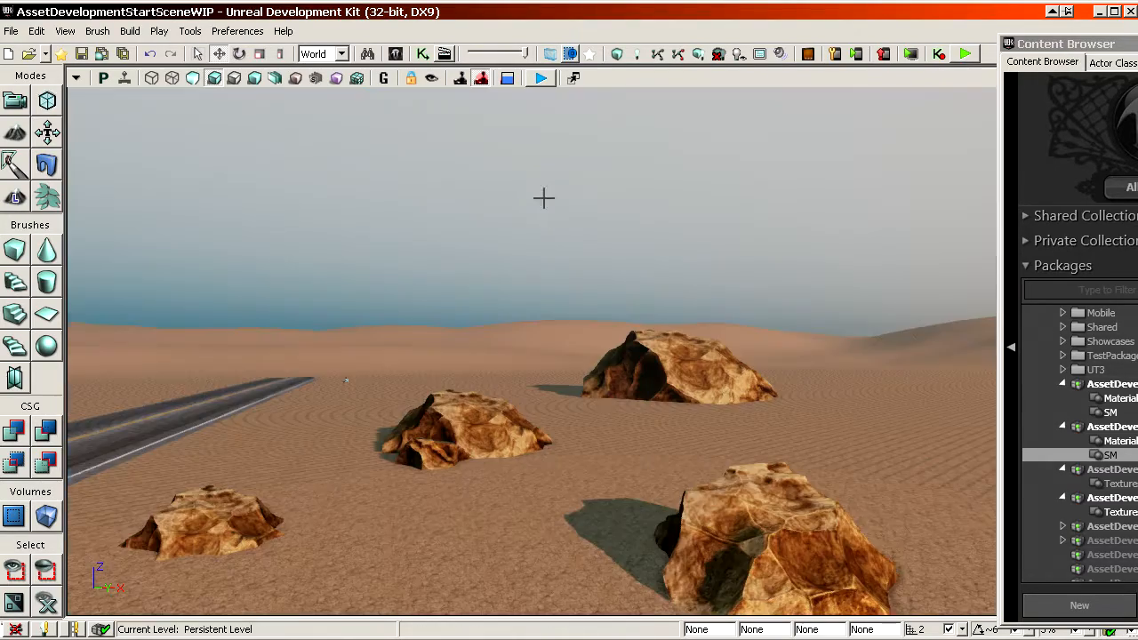
left_click_drag(543, 197, 544, 244)
left_click_drag(543, 244, 543, 209)
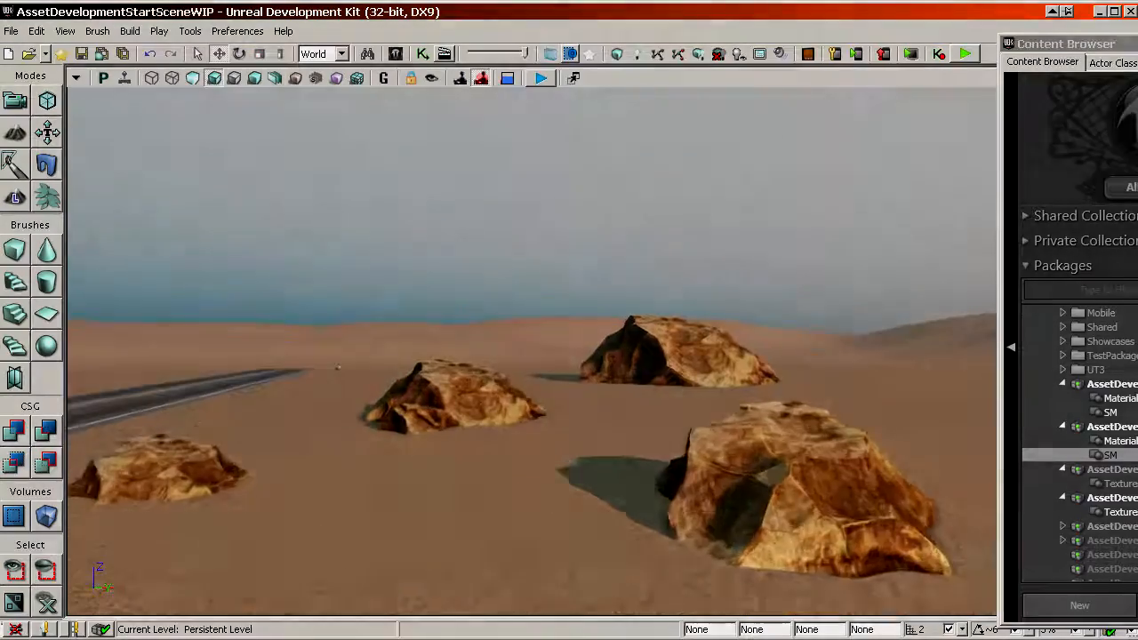